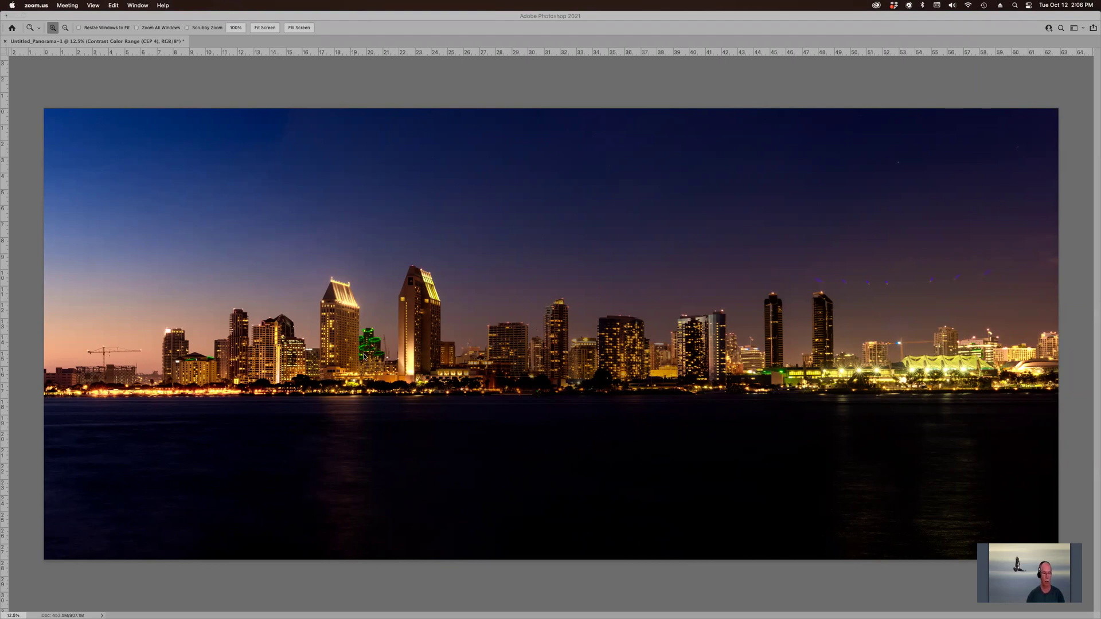
Step: Examine the skyline panorama's fine detail up close, from the tall tower's lit windows to the construction crane and nearby buildings
left_click(356, 308)
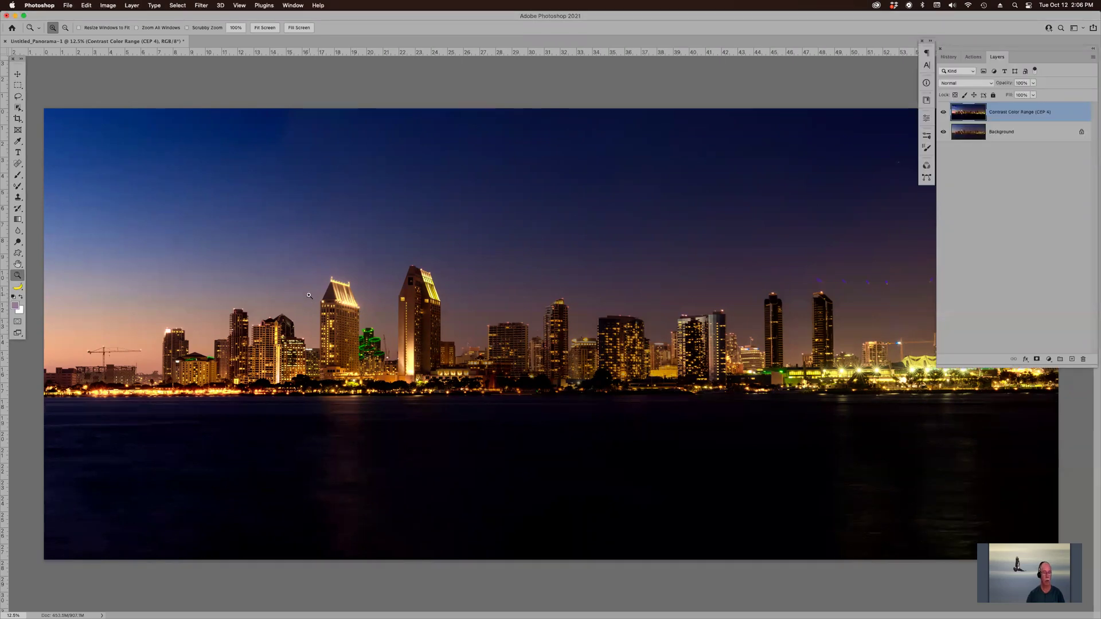
left_click_drag(310, 298, 352, 358)
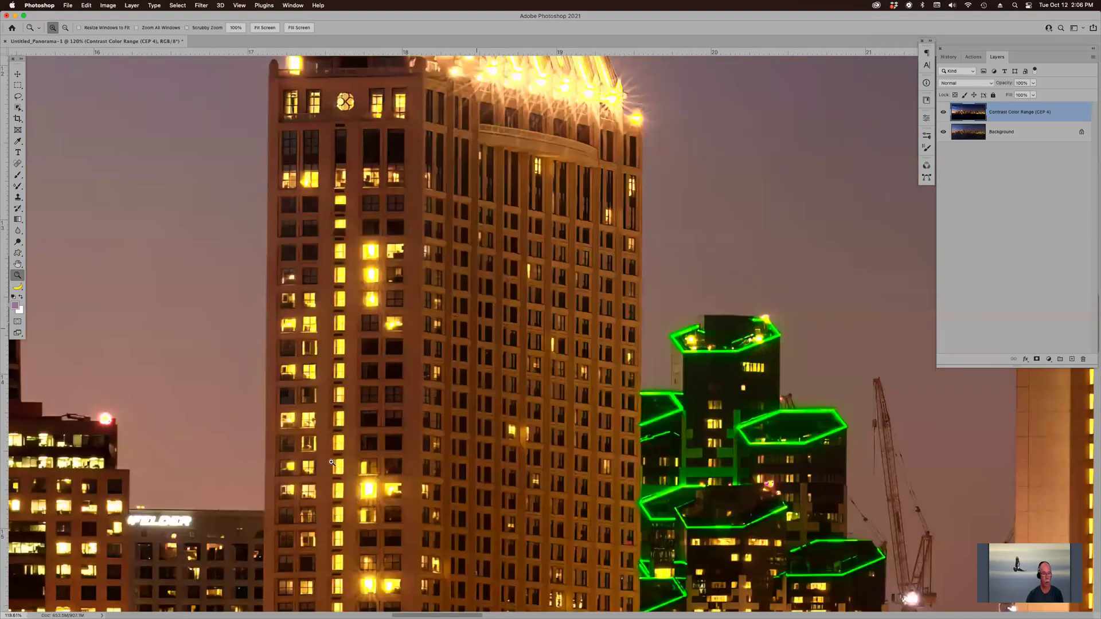
left_click(331, 462)
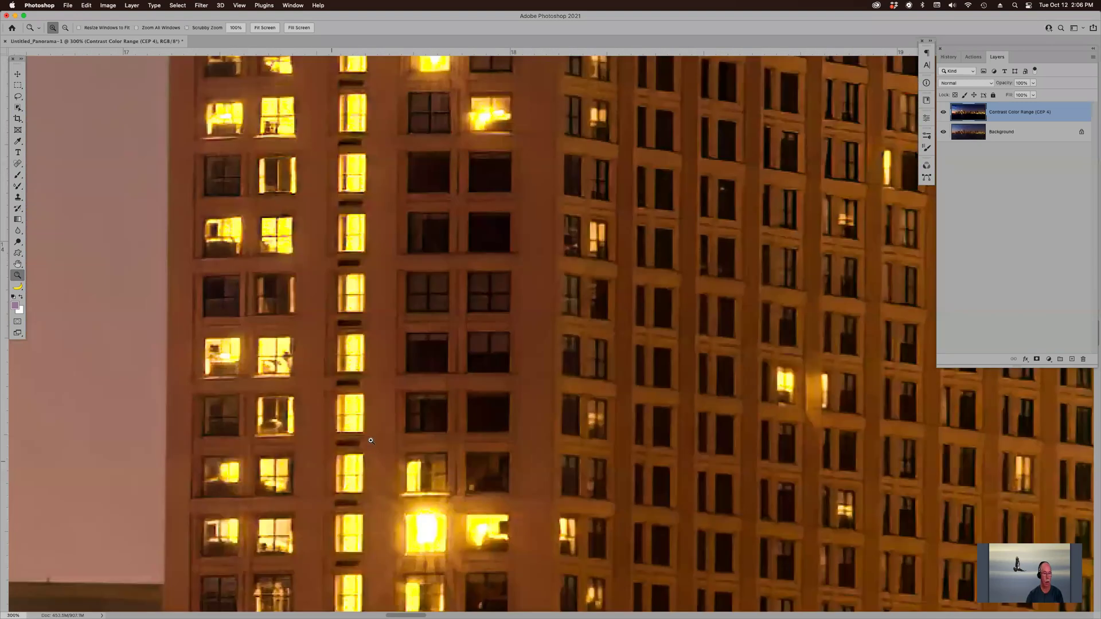
left_click(334, 461)
scroll(432, 375, "down", 5)
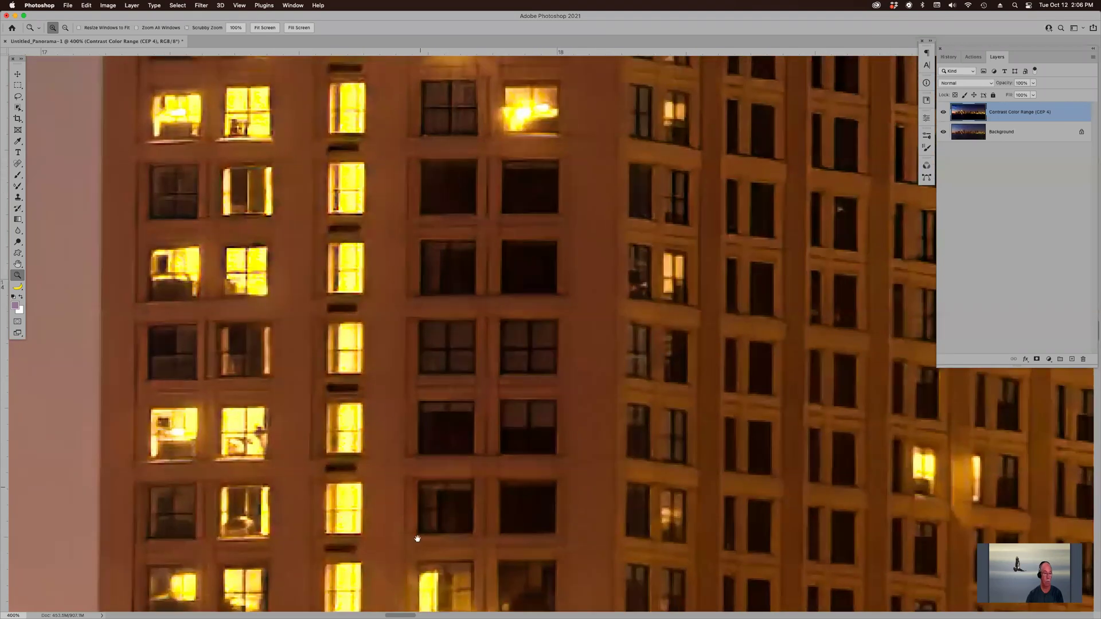
scroll(402, 612, "up", 3)
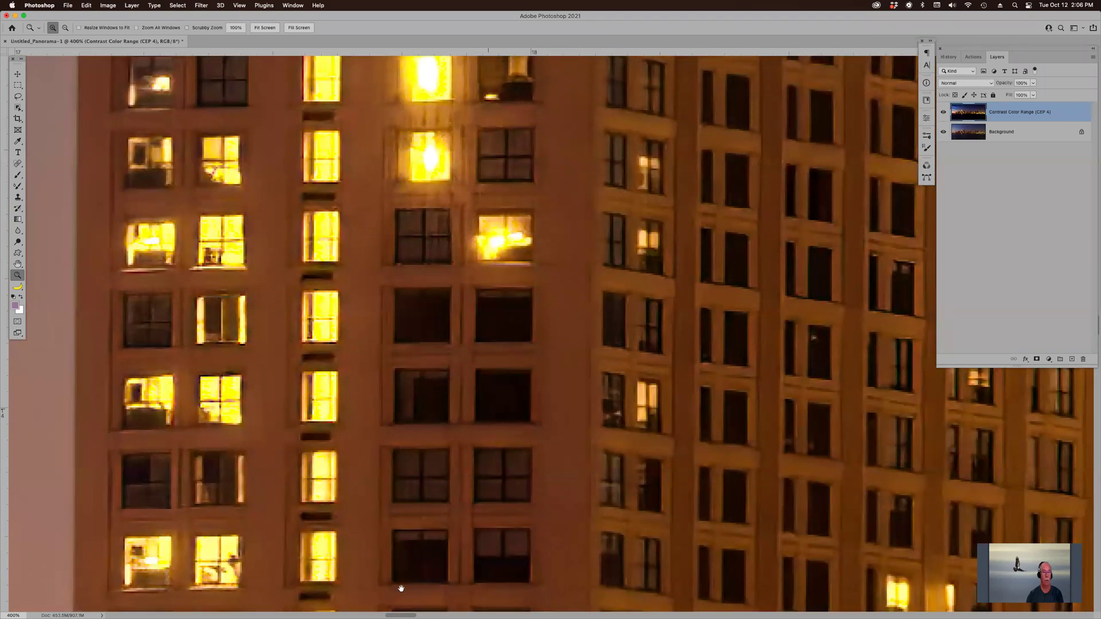
scroll(503, 344, "down", 3)
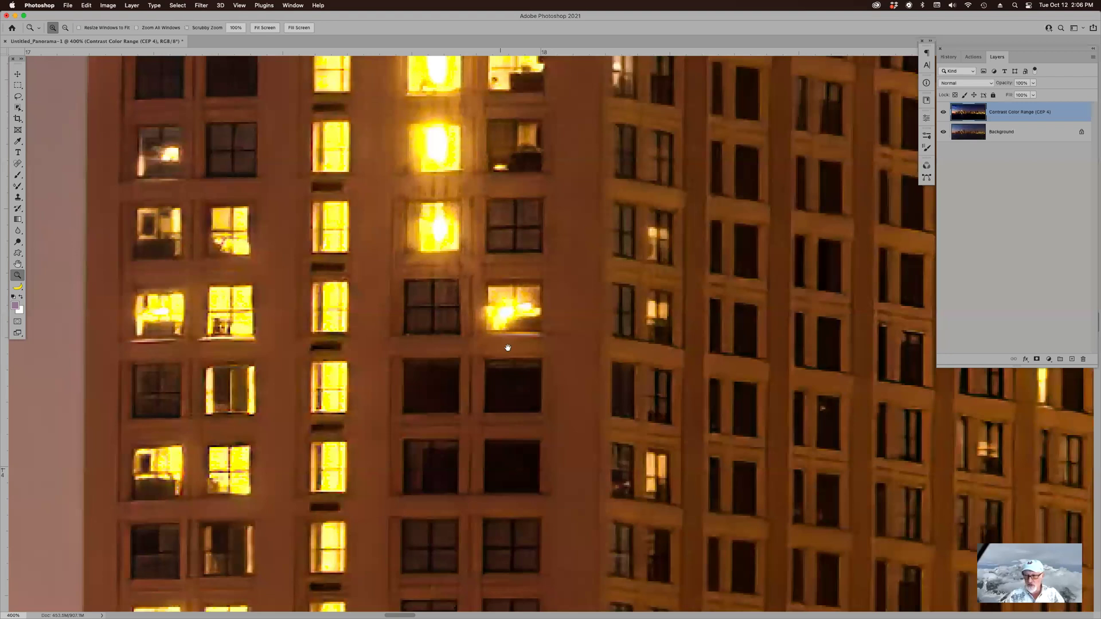
scroll(385, 405, "down", 2)
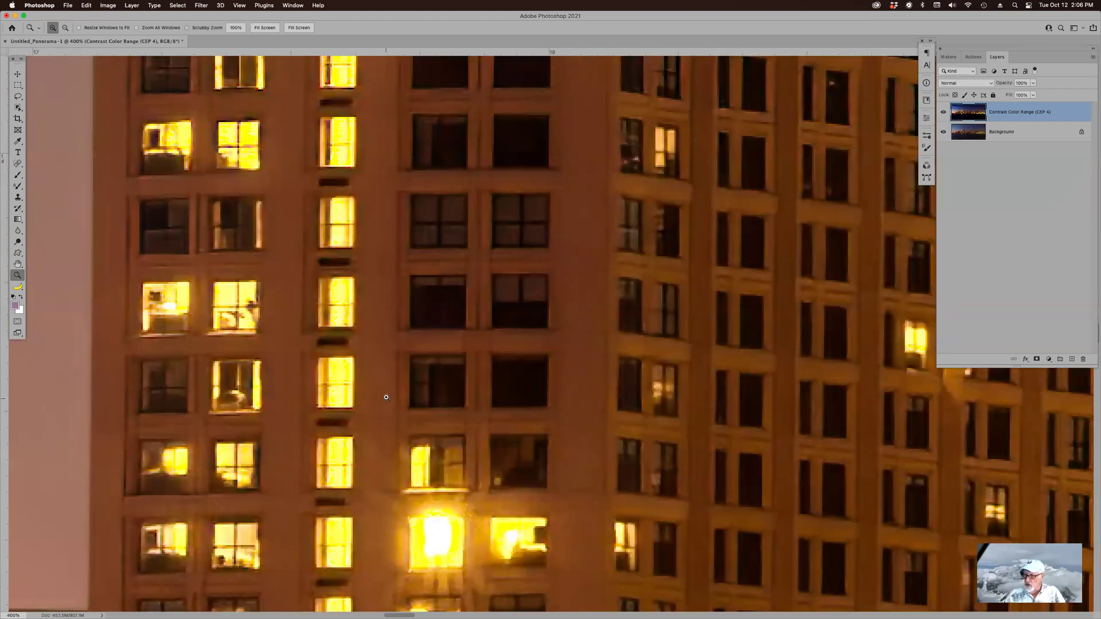
scroll(386, 395, "down", 3)
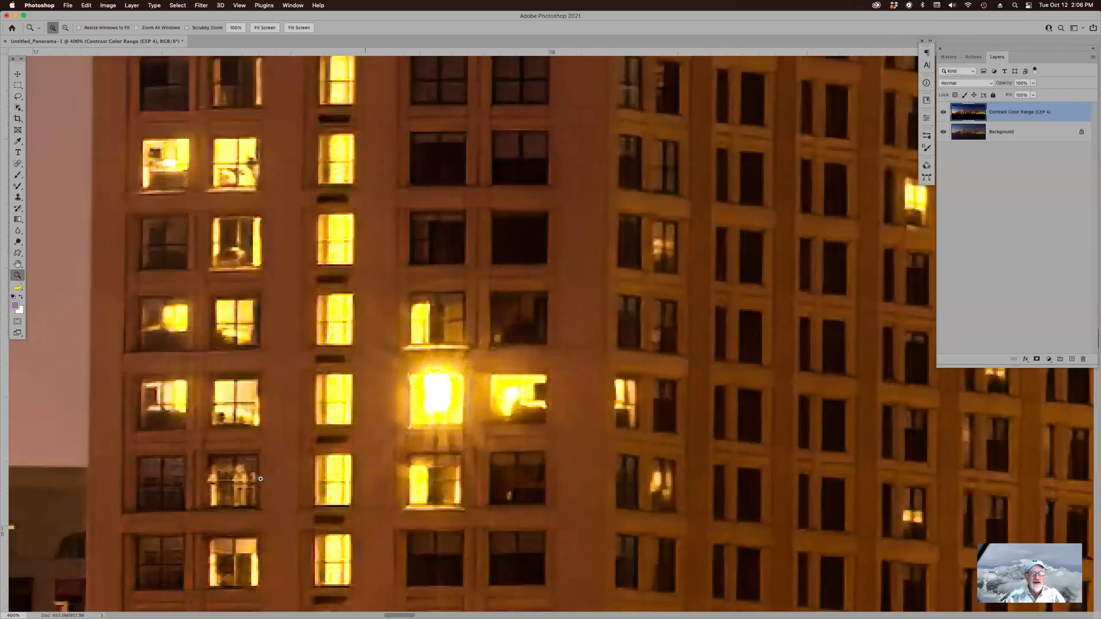
left_click(270, 476)
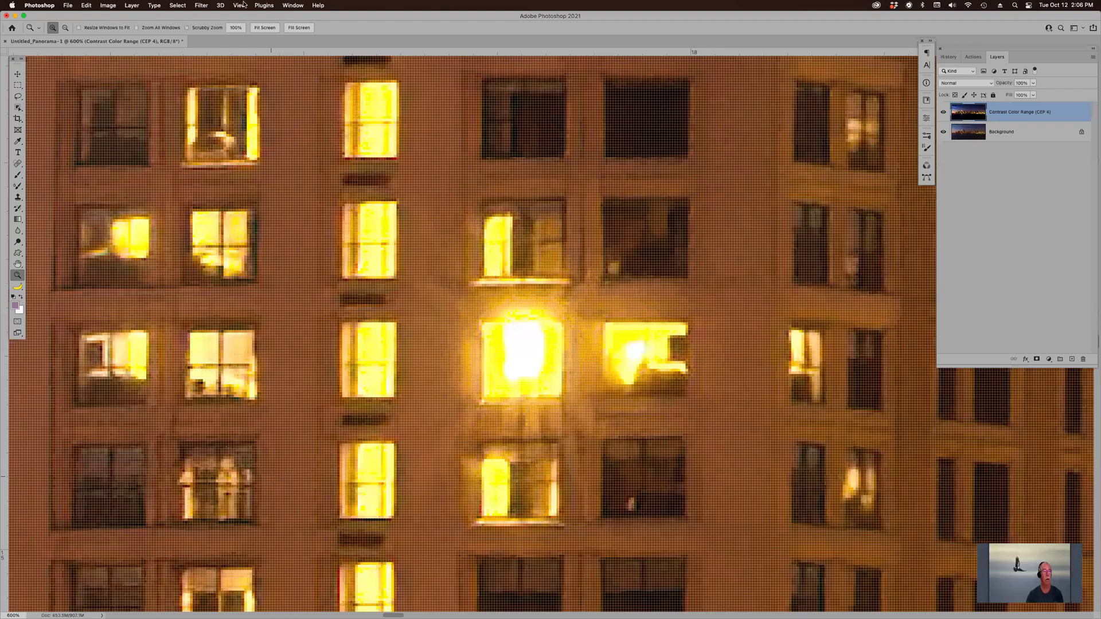
key("super+equal")
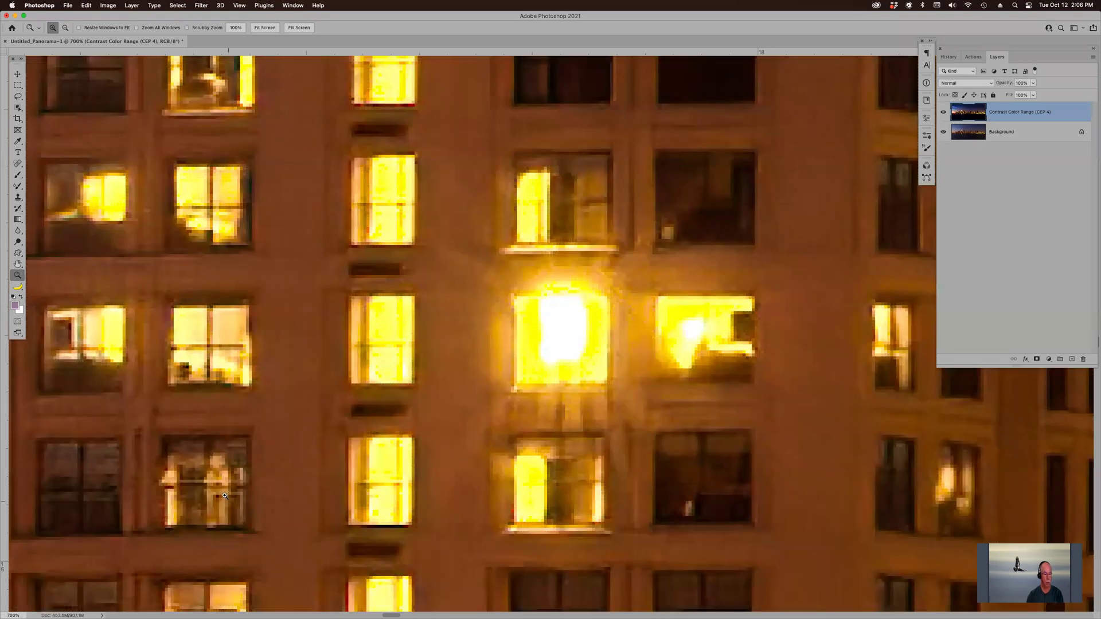
key("super+0")
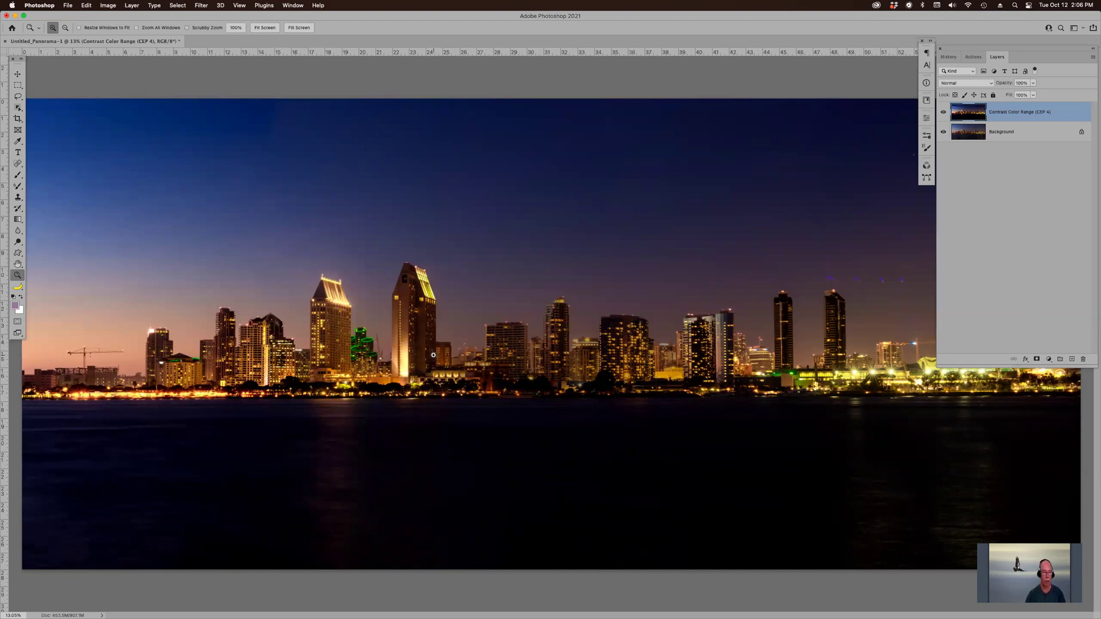
left_click_drag(58, 324, 187, 395)
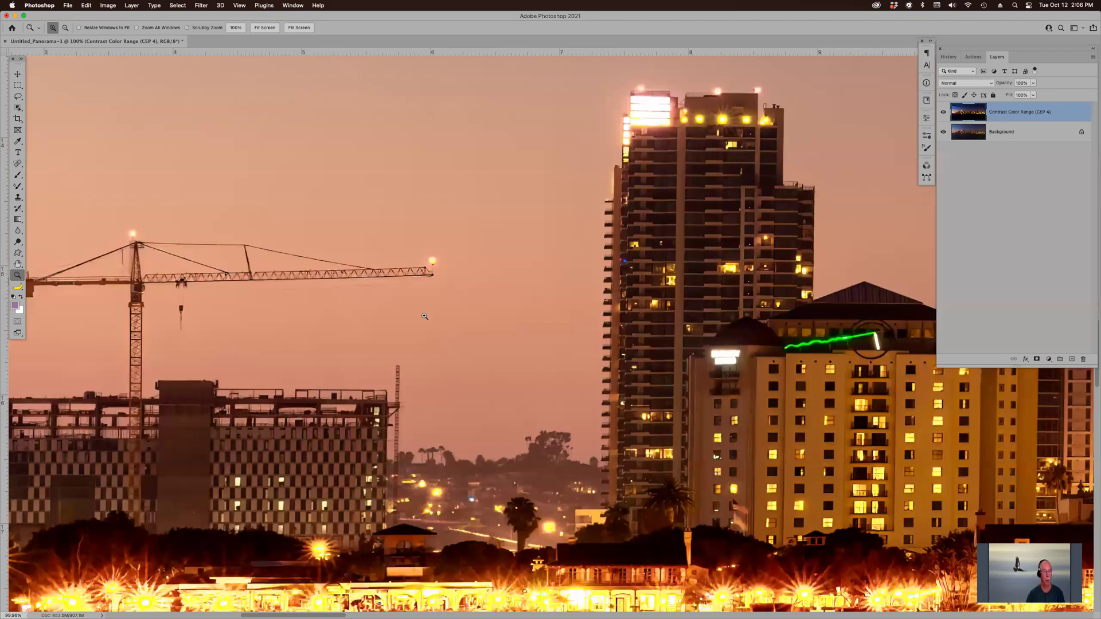
Step: Close the skyline panorama without saving its changes and switch to Adobe Bridge
key("super+w")
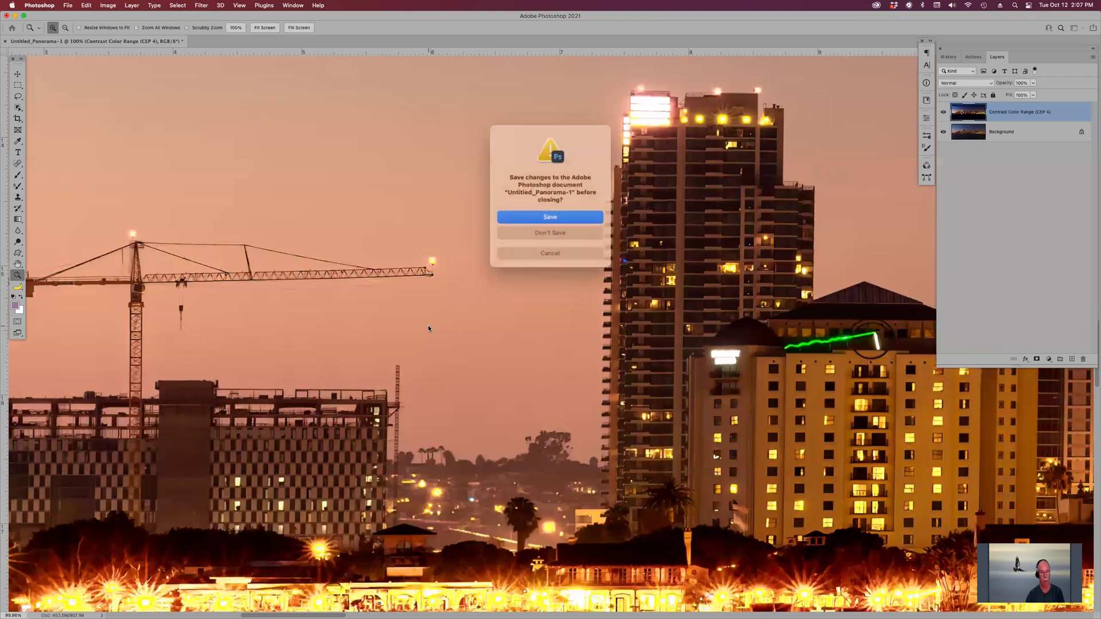
left_click(550, 230)
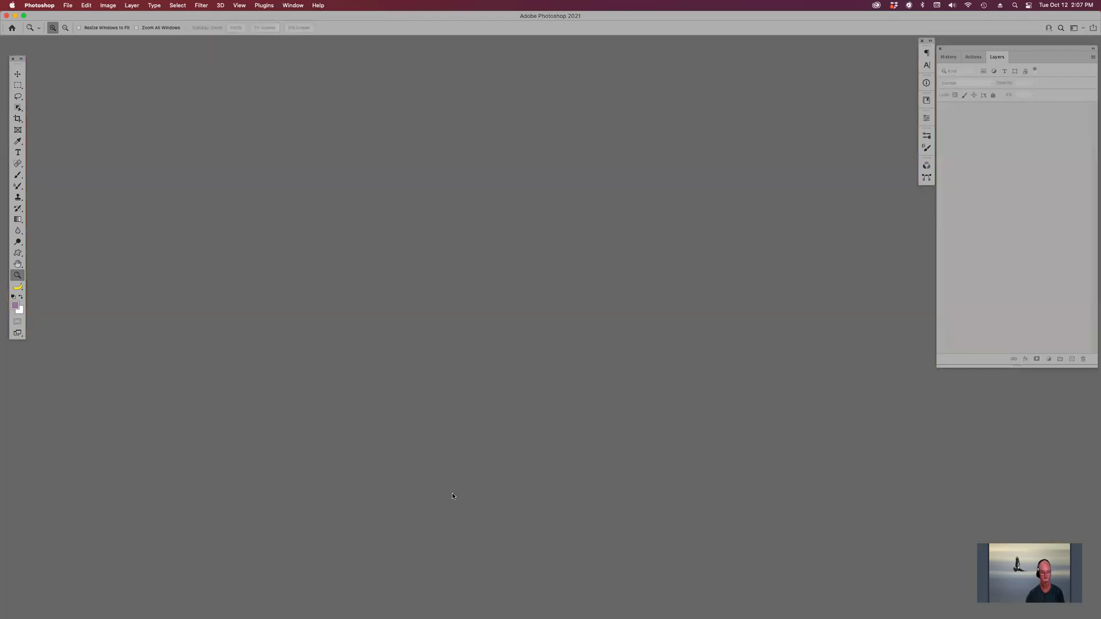
key("super+Tab")
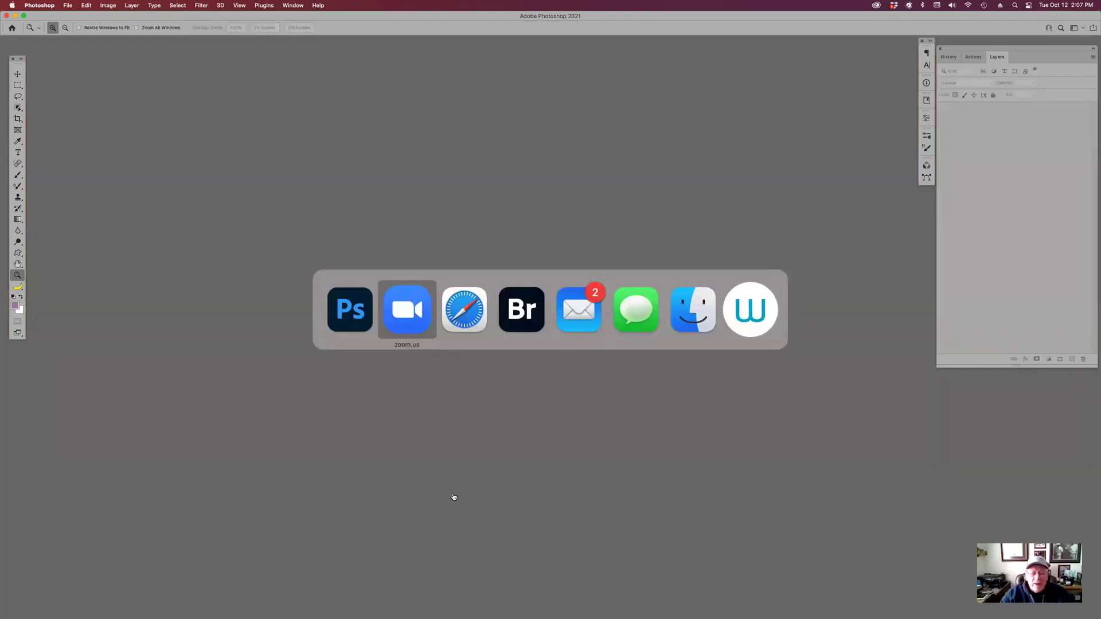
key("super+Tab")
key("super+Tab")
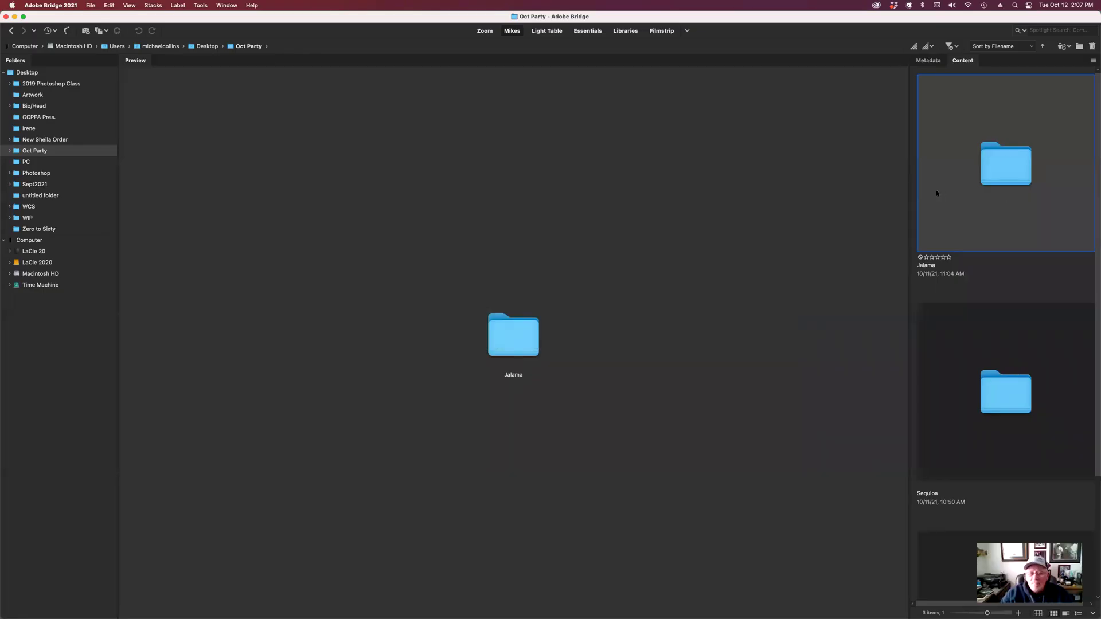
Step: Open all six images of the Jalama folder in Camera Raw
double_click(995, 179)
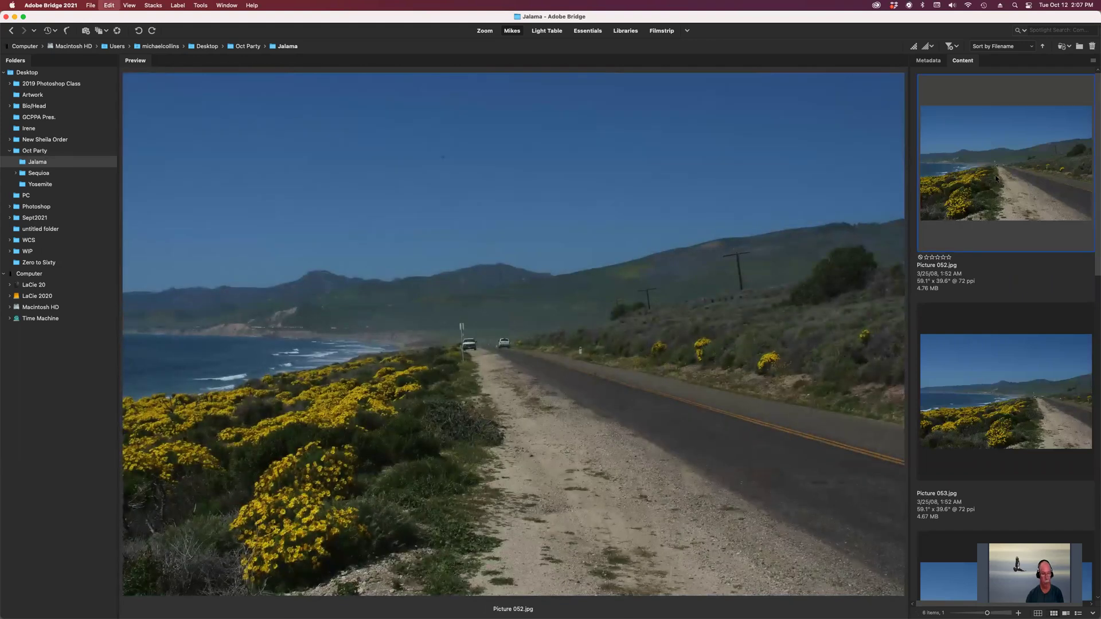
key("super+a")
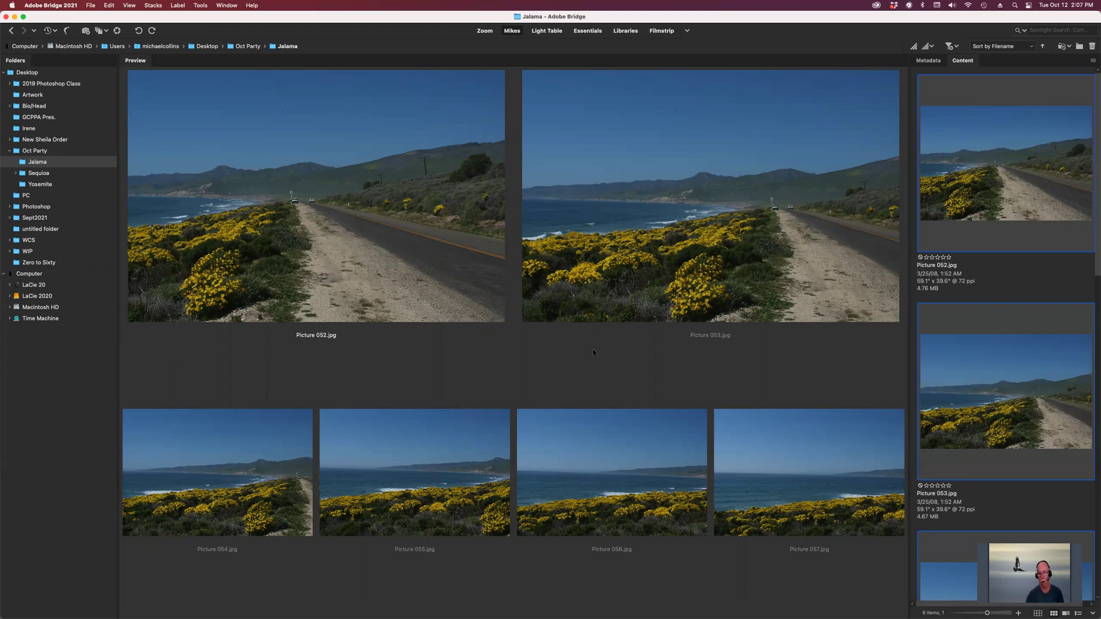
right_click(1007, 167)
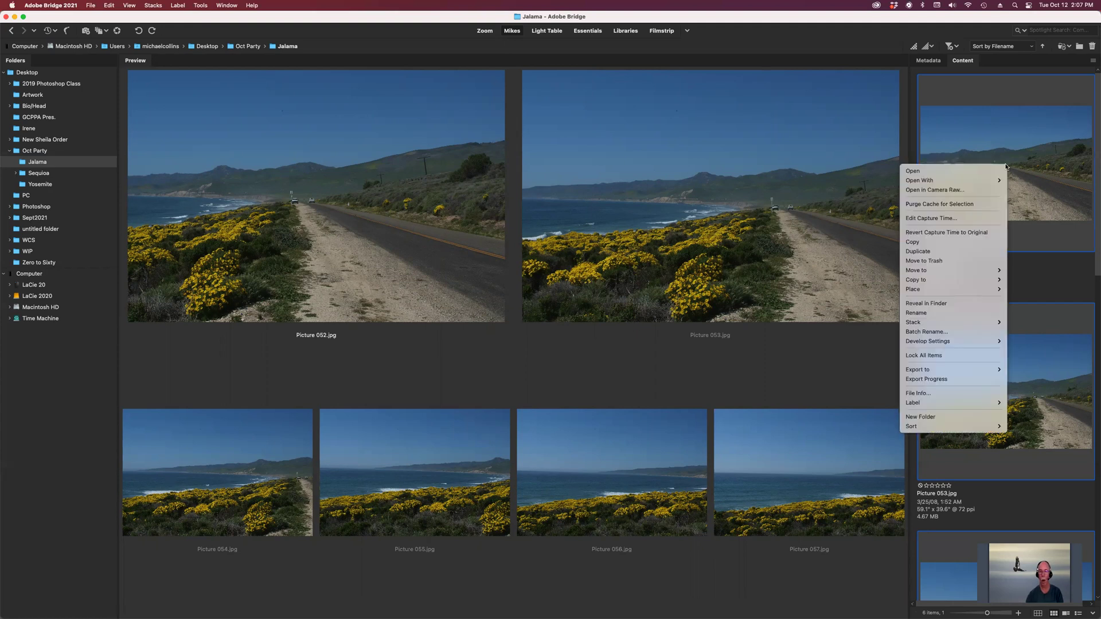
left_click(973, 191)
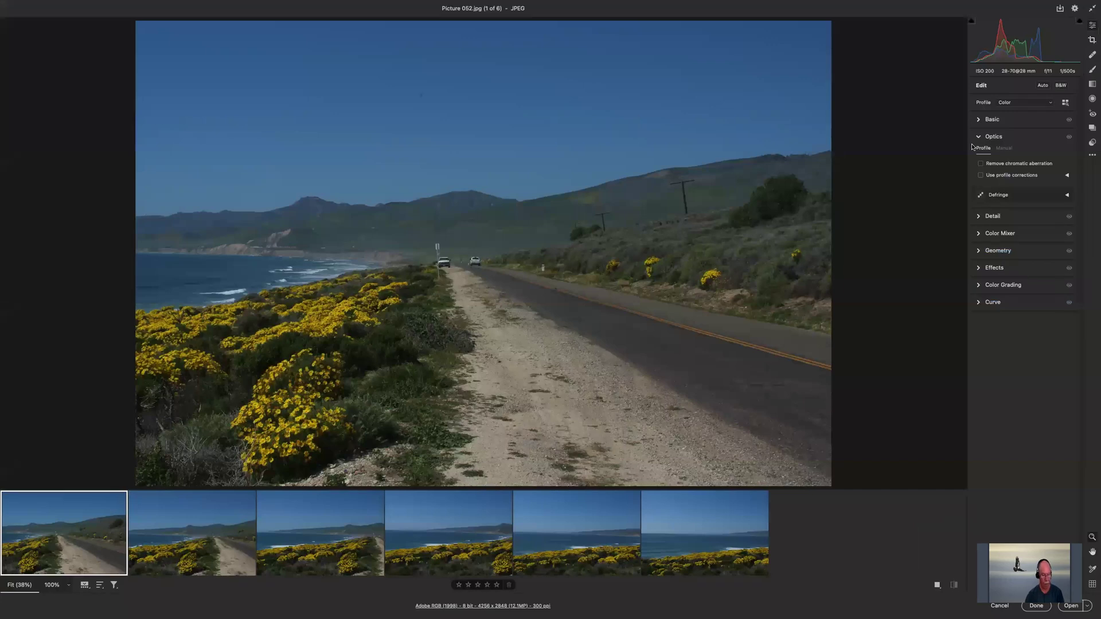
Step: Select all six images in the filmstrip and apply the Auto adjustment to them
key("ctrl+a")
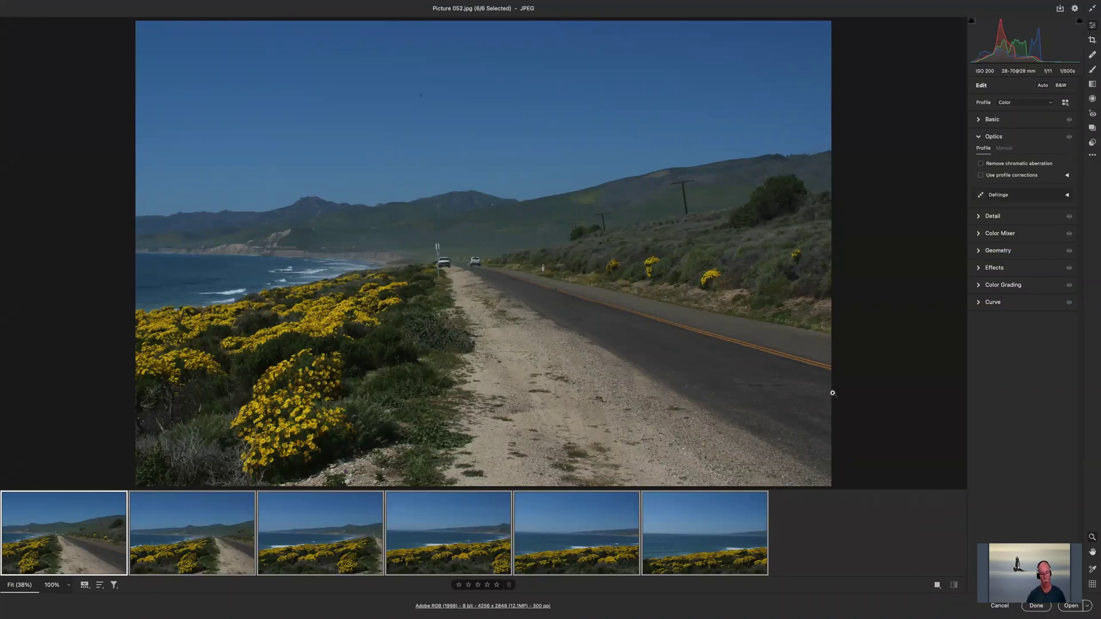
left_click(1042, 87)
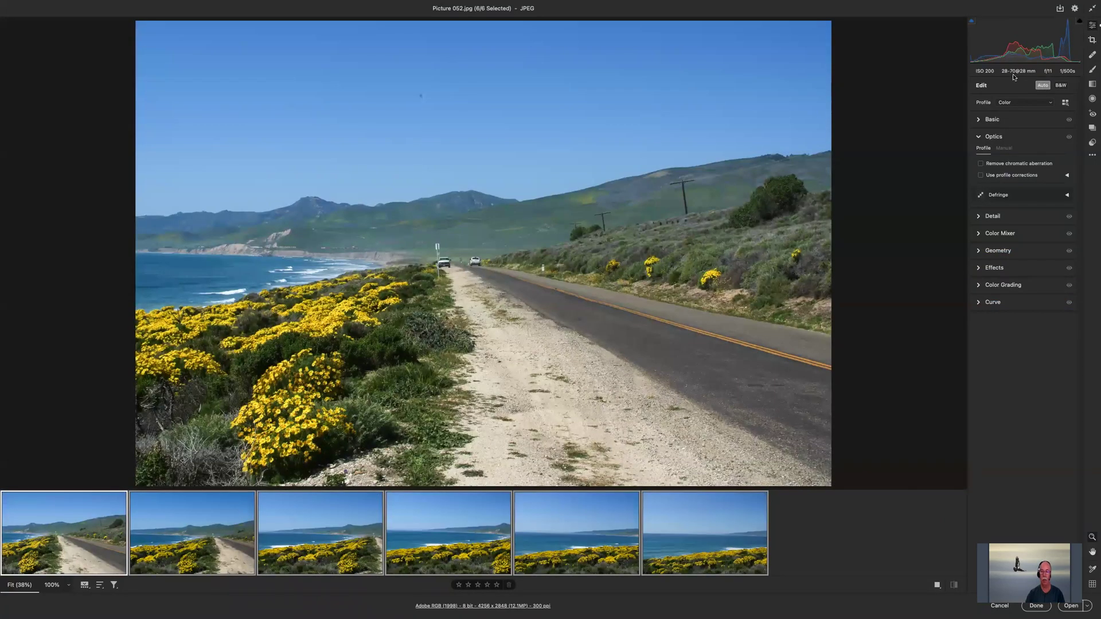
Step: Set Highlights to -75, Shadows to +37, Whites to +38, Vibrance to +13 and Saturation to +10 for the selected images
left_click(979, 120)
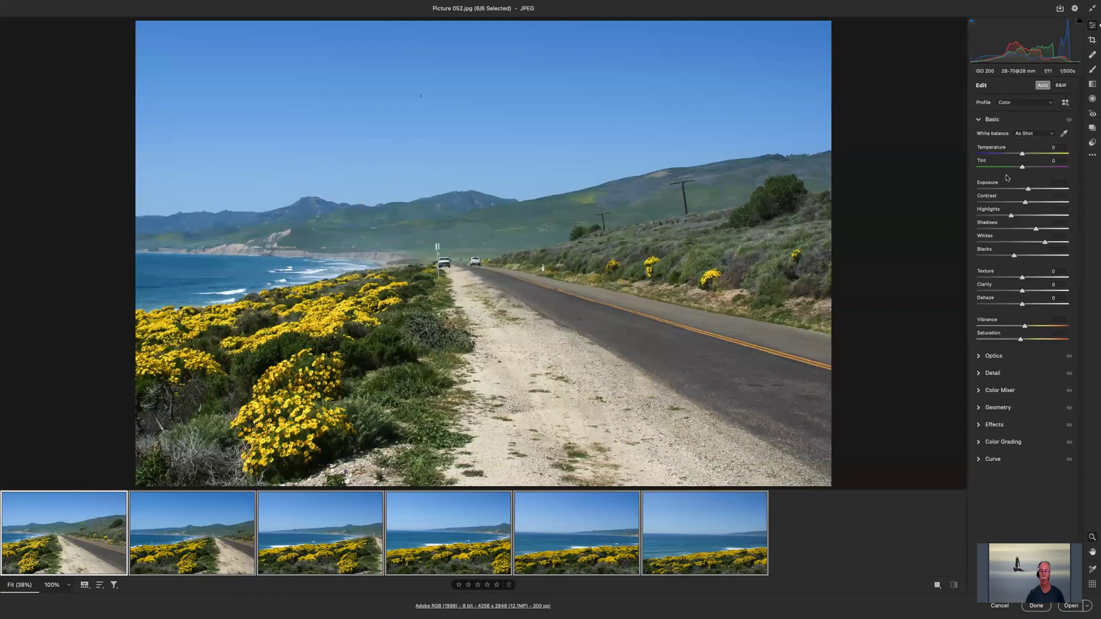
left_click_drag(1011, 216, 1040, 229)
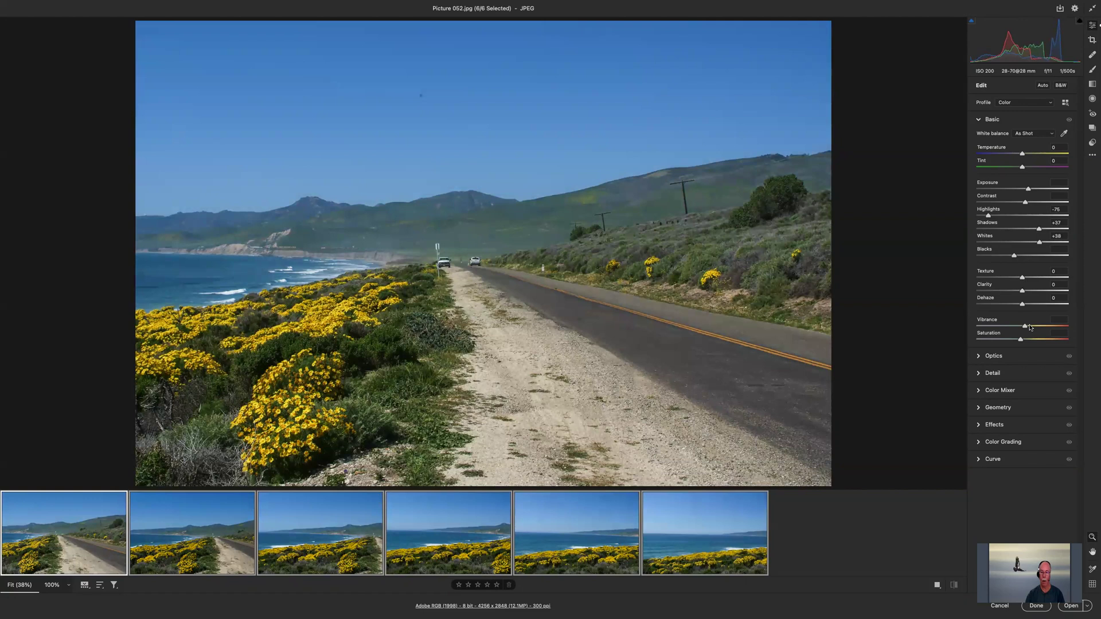
left_click_drag(1029, 327, 1027, 342)
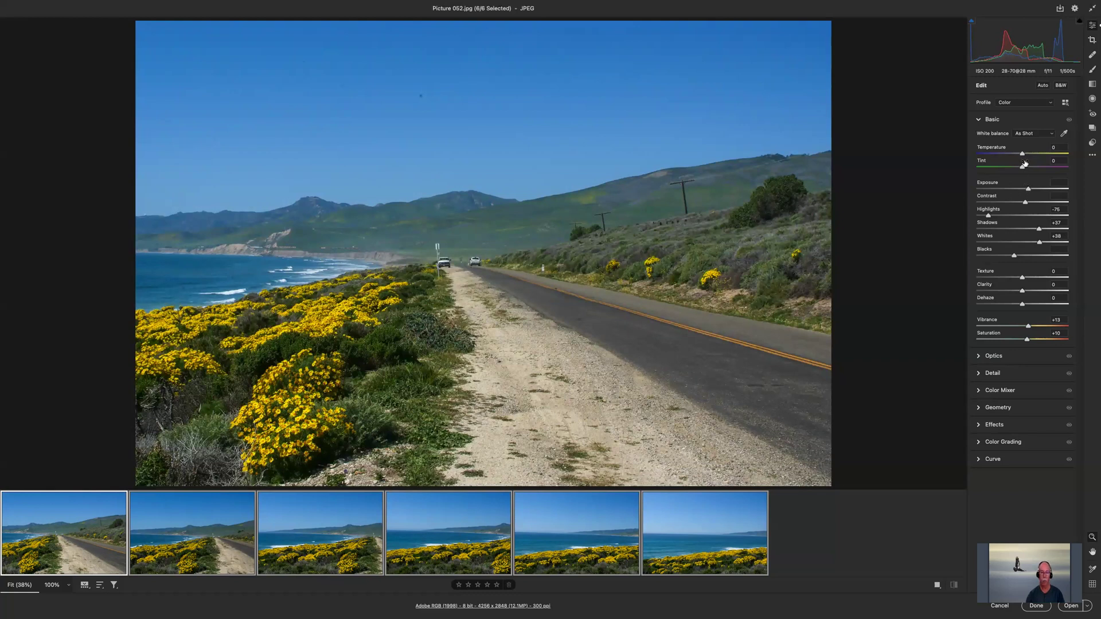
Step: Enable chromatic aberration removal and profile corrections for the six images, and finish the Camera Raw edits without opening them
left_click(979, 355)
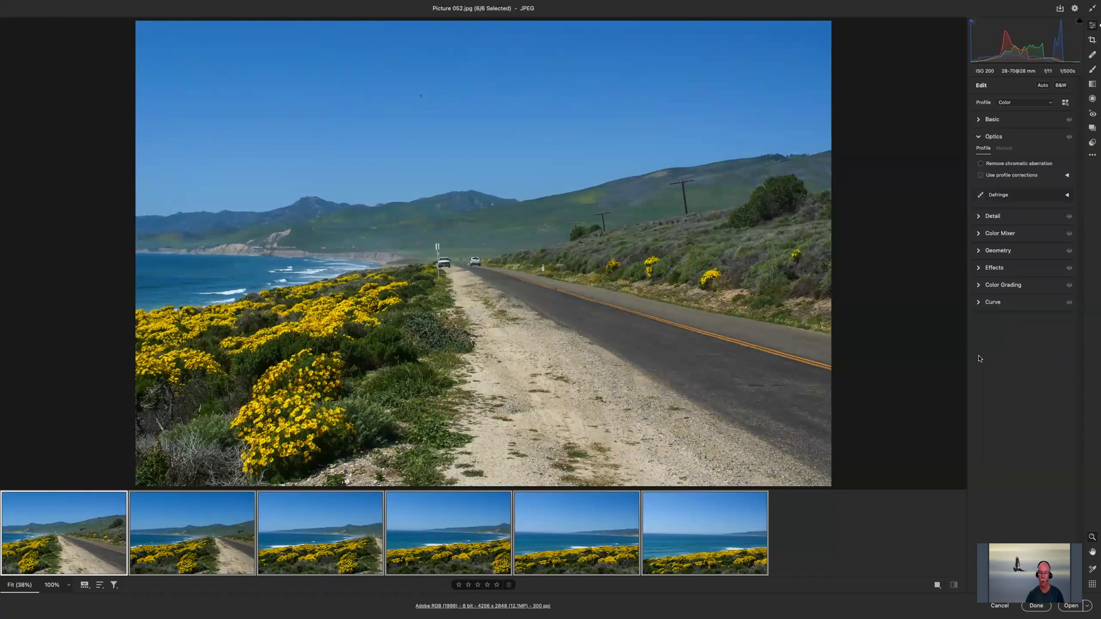
left_click(980, 164)
left_click(981, 175)
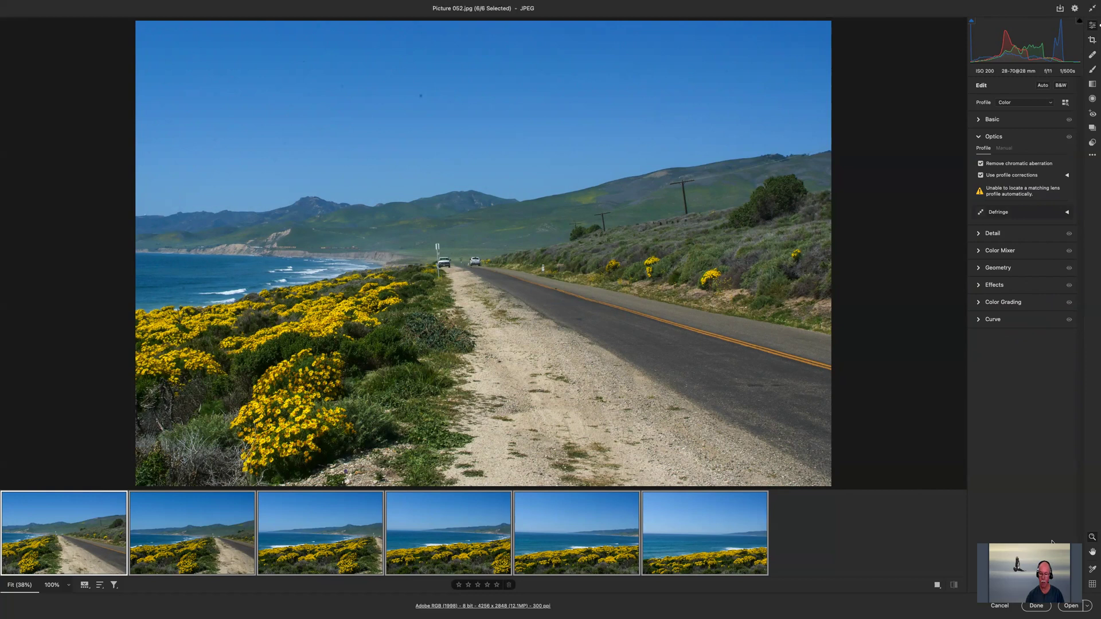
left_click(1037, 606)
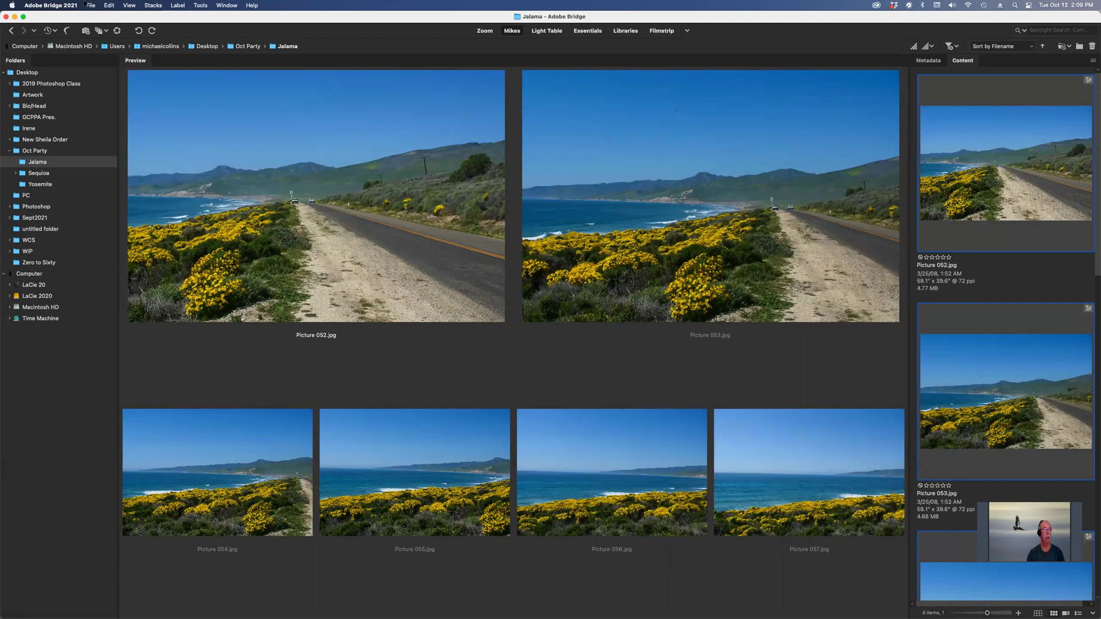
Step: Merge the six selected Jalama images with Photomerge in Photoshop, using the Auto layout and Blend Images Together
left_click(199, 6)
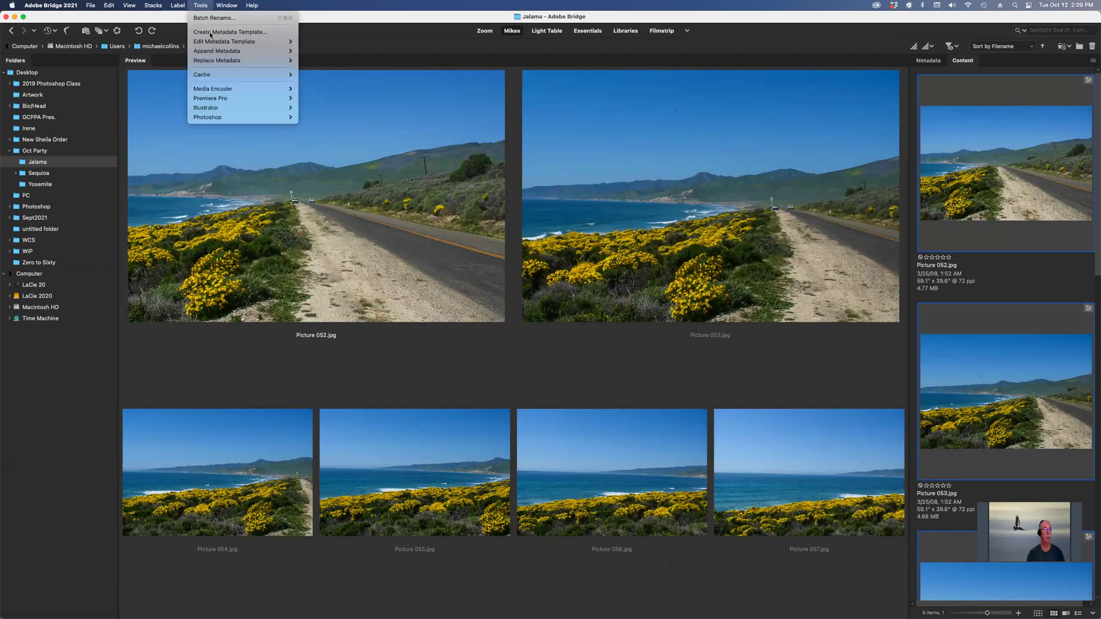
mouse_move(230, 118)
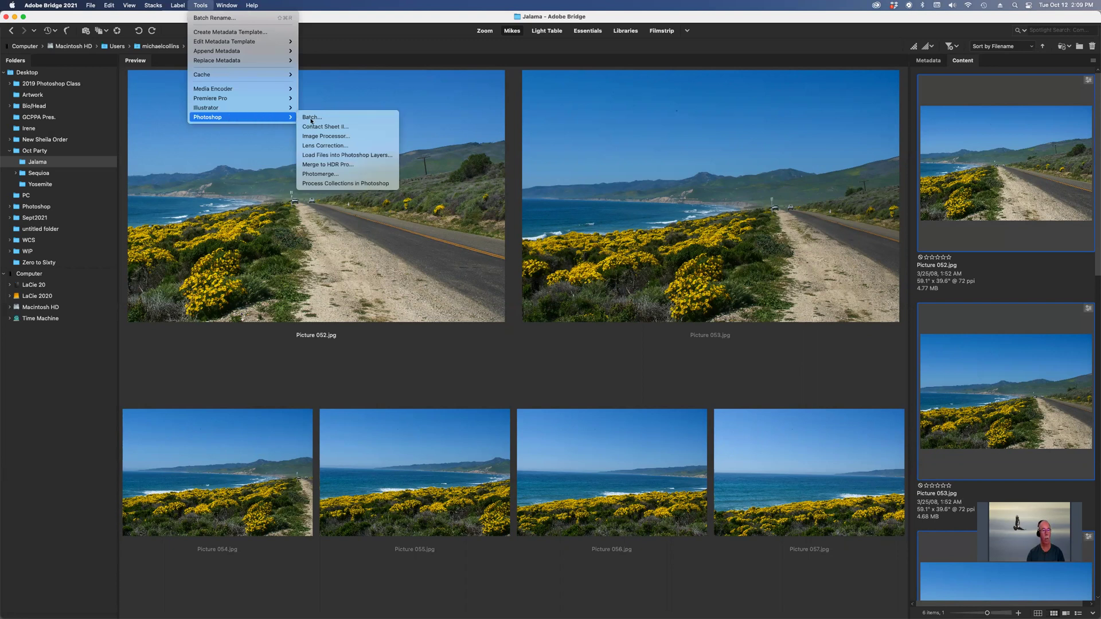
left_click(331, 173)
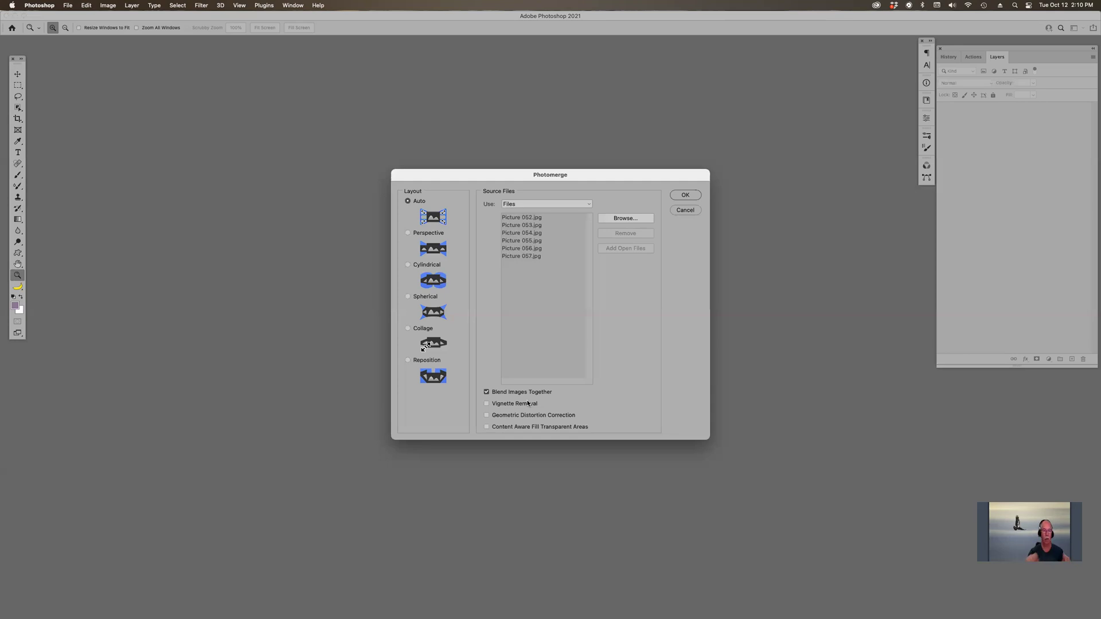
left_click(689, 195)
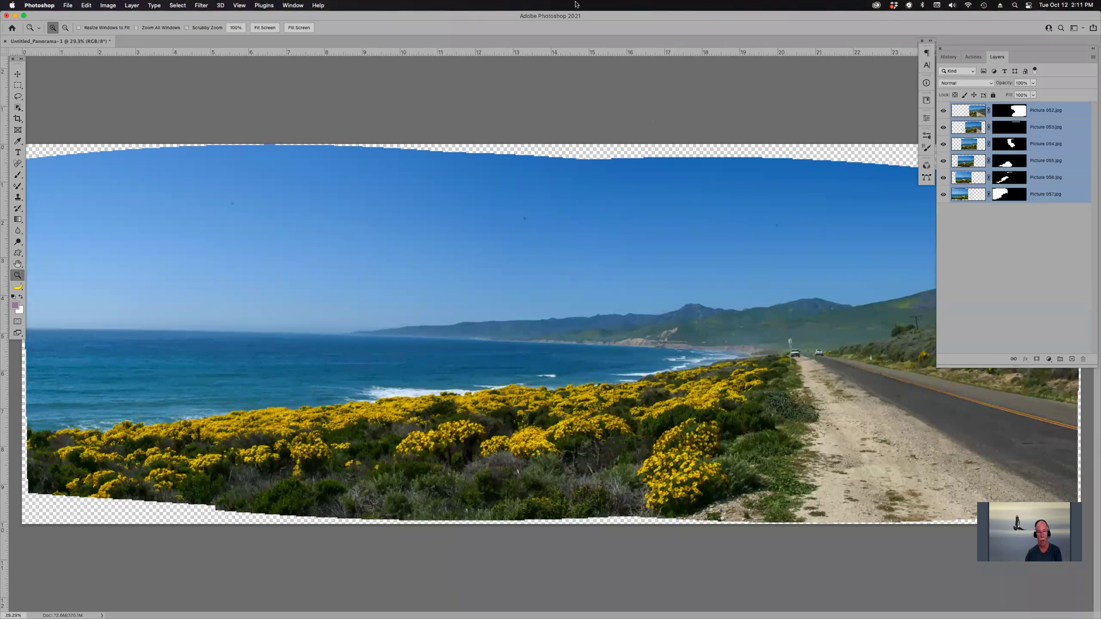
Step: Zoom out to view the whole stitched Jalama panorama and close it without saving
key("super+minus")
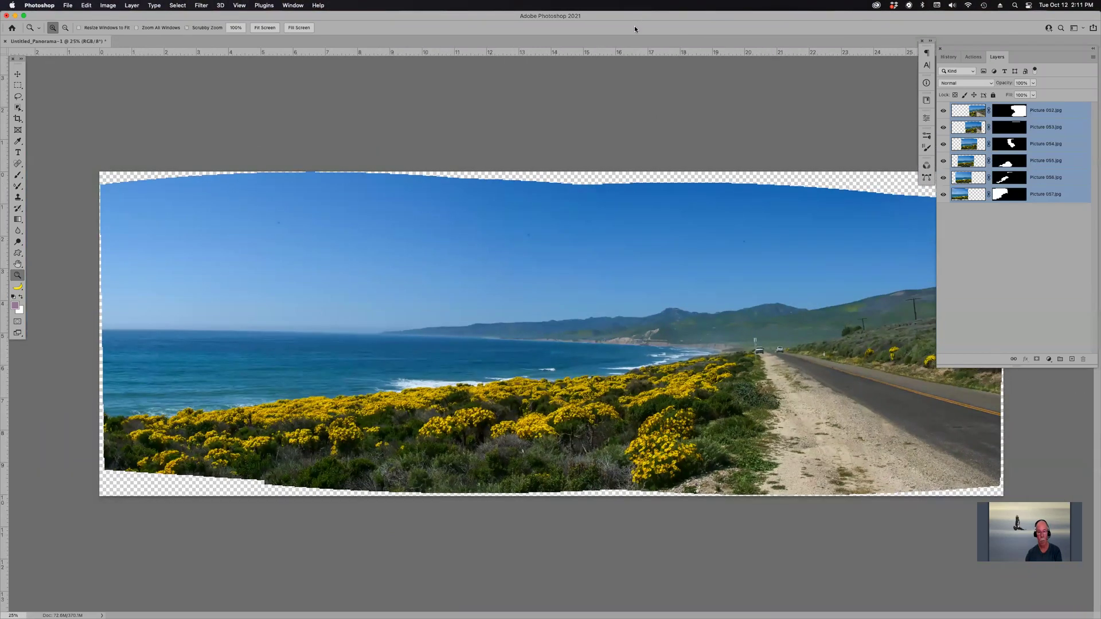
key("super+minus")
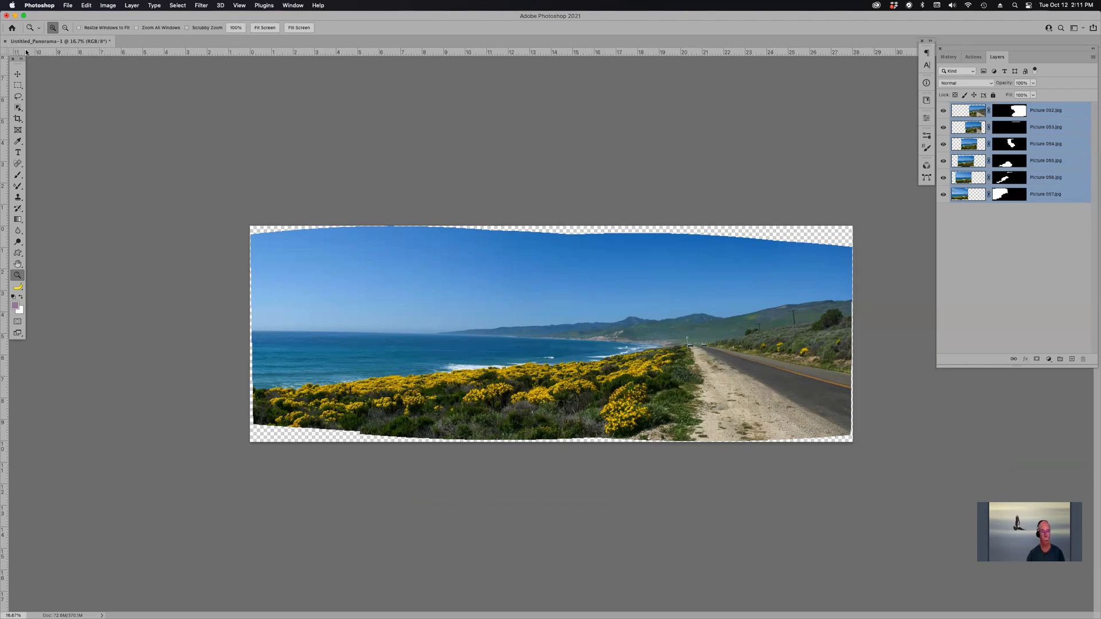
left_click(5, 41)
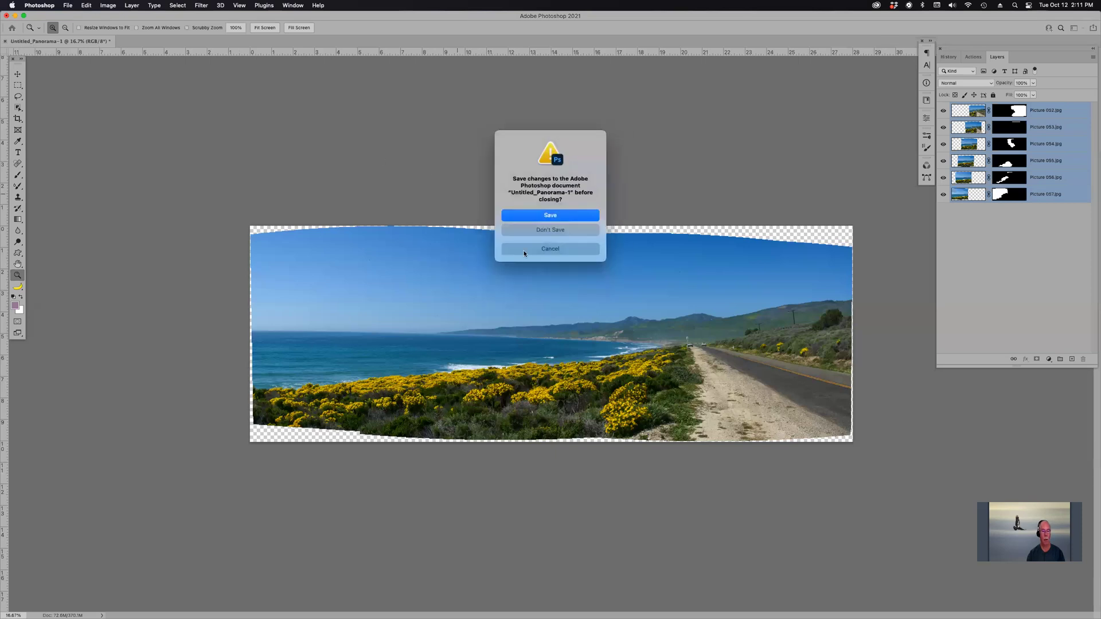
left_click(551, 230)
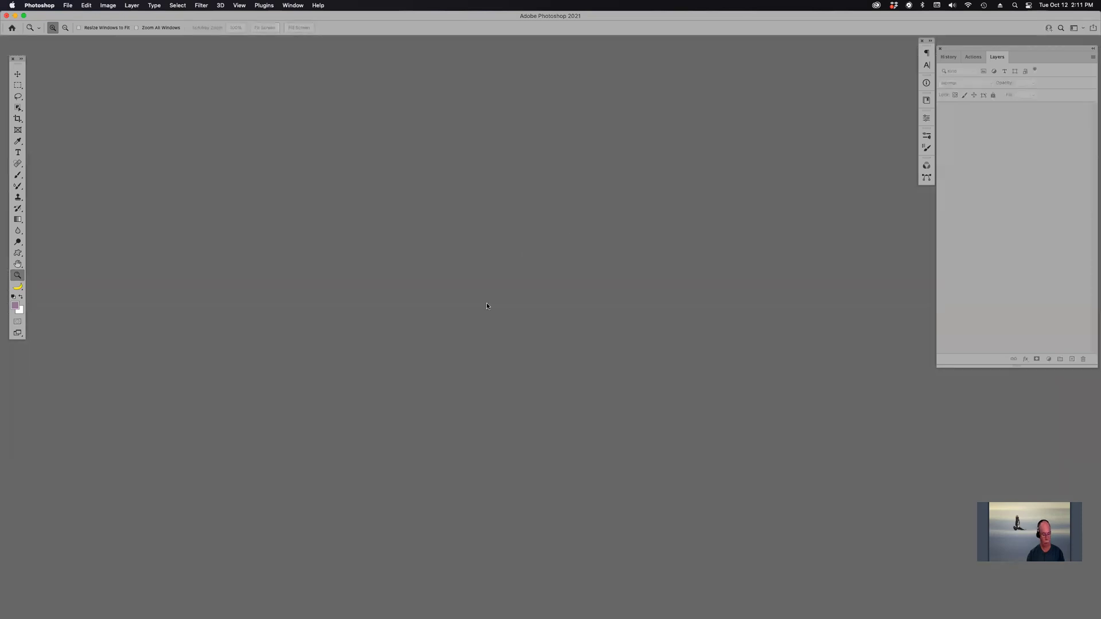
Step: Switch to Bridge and open DSC_2794.NEF through DSC_2797.NEF from the Sequioa folder in Camera Raw
key("super+Tab")
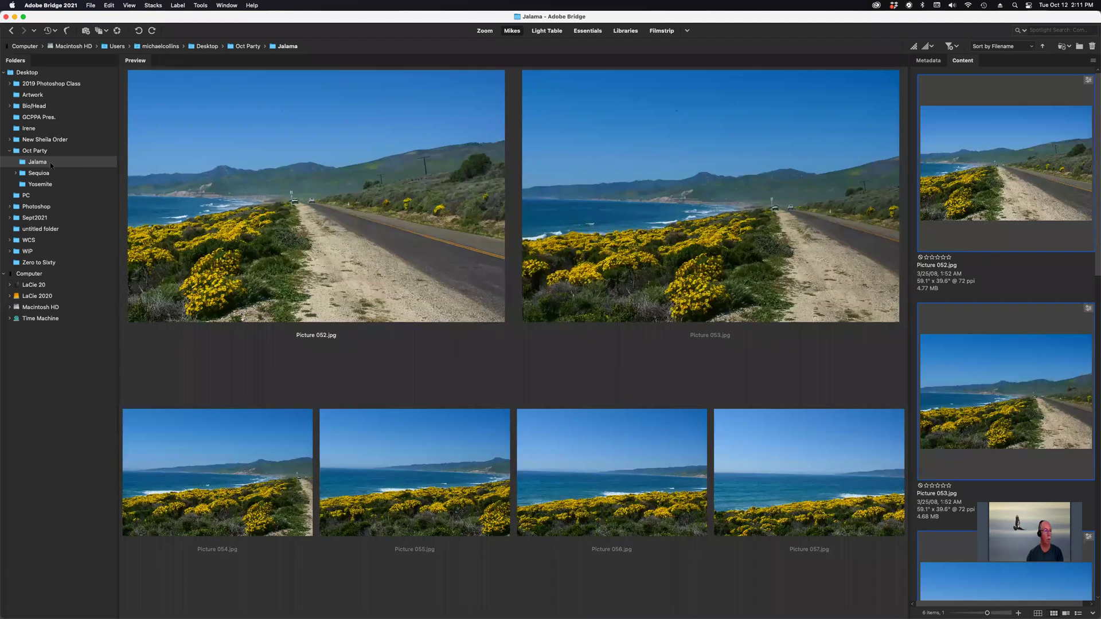
left_click(38, 173)
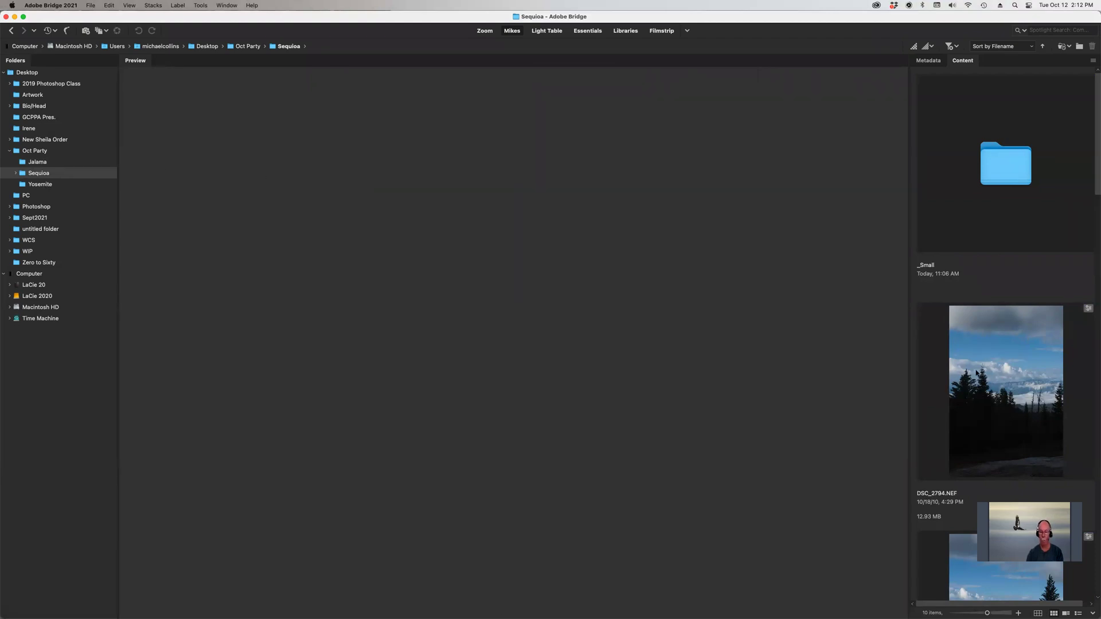
left_click(977, 372)
scroll(977, 350, "down", 10)
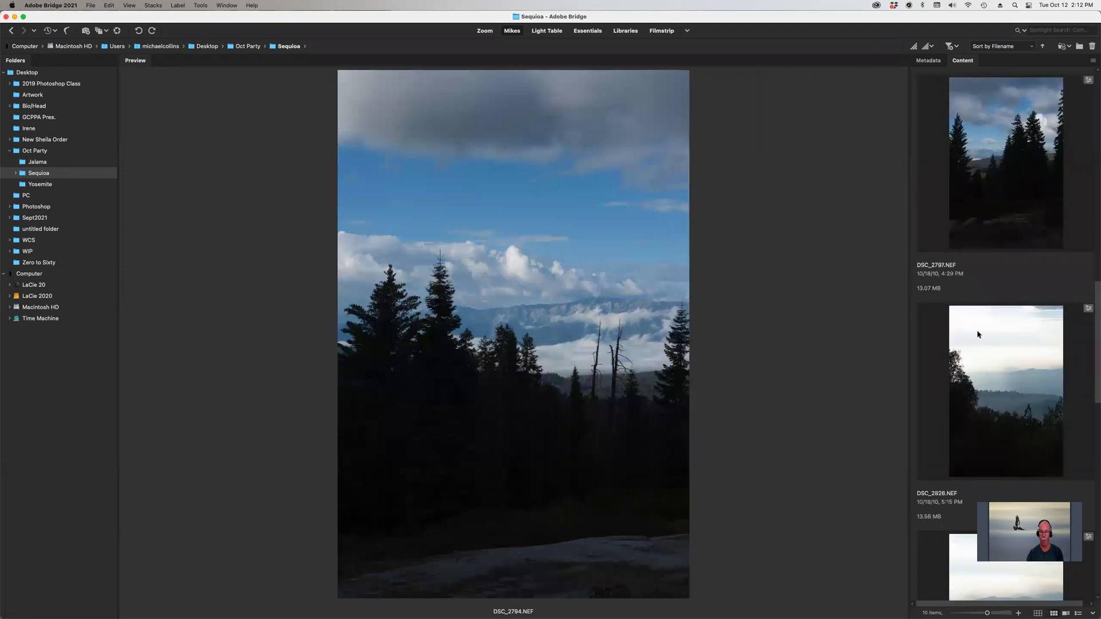
scroll(978, 334, "up", 3)
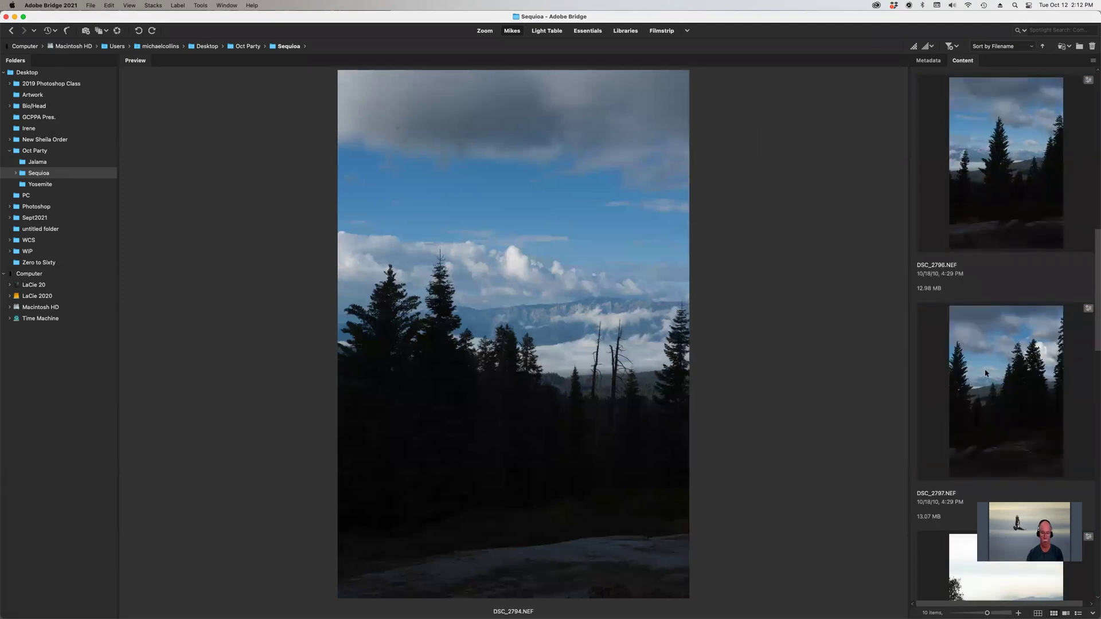
left_click(985, 373, "shift")
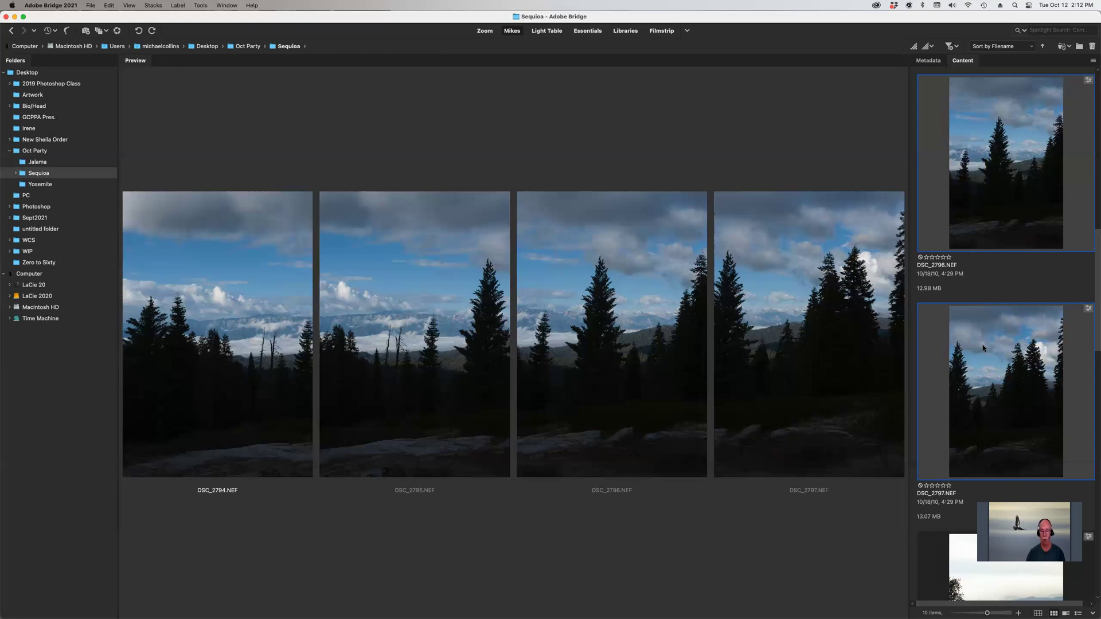
double_click(982, 348)
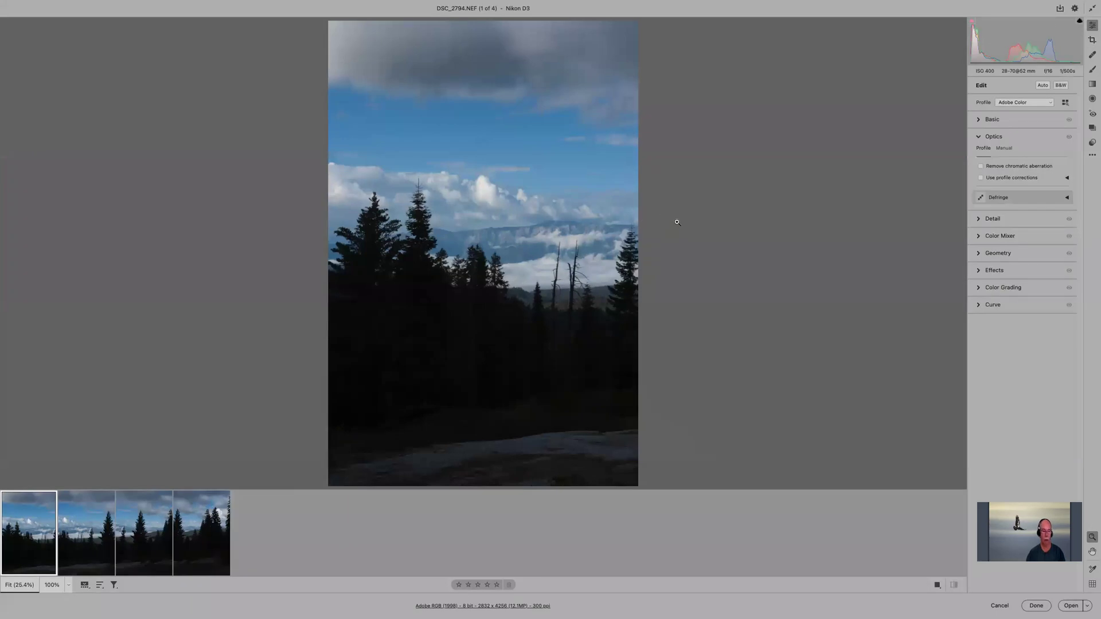
Step: Apply the Auto adjustment to all four images, with Highlights at -82, Whites at +25 and Shadows at +77
key("super+a")
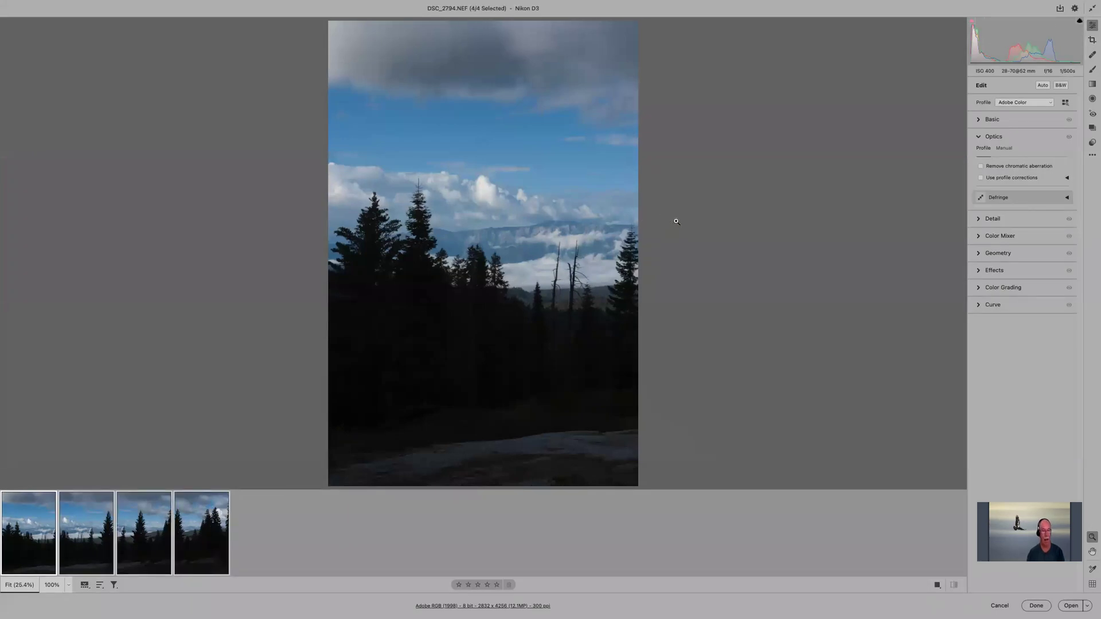
left_click(1041, 86)
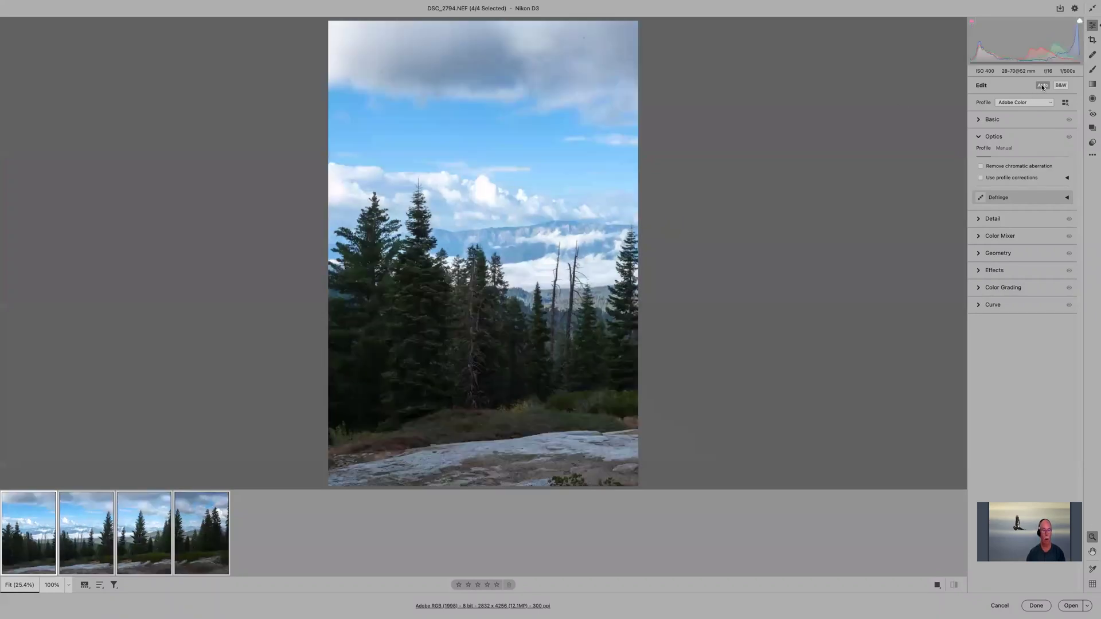
left_click(979, 120)
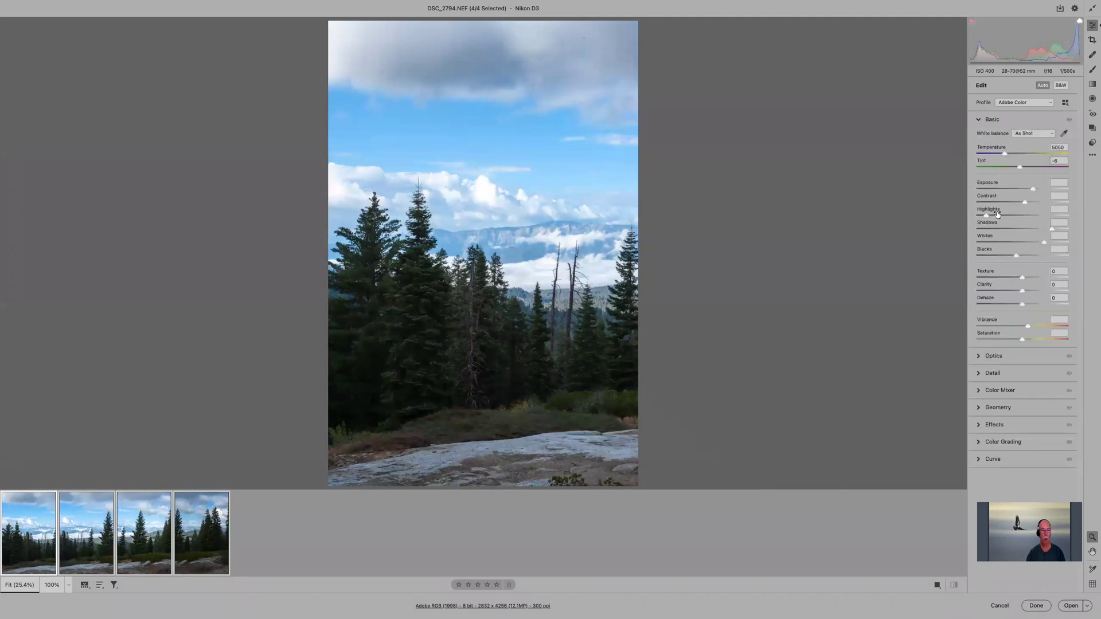
left_click_drag(997, 214, 986, 215)
left_click(1036, 242)
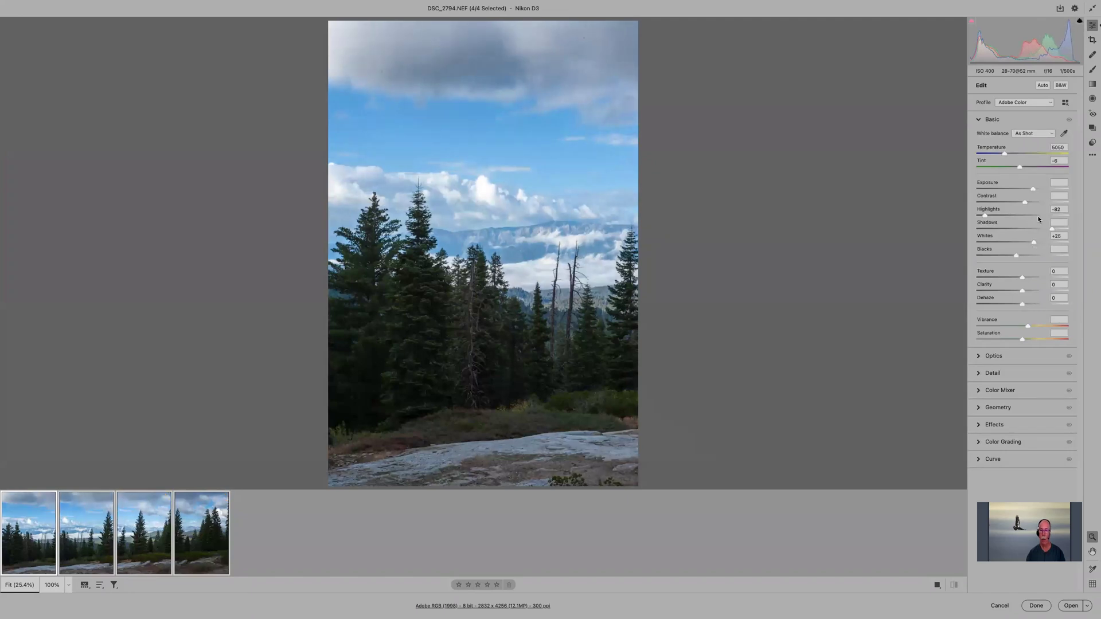
left_click_drag(1054, 231, 1055, 231)
left_click_drag(1055, 230, 1058, 231)
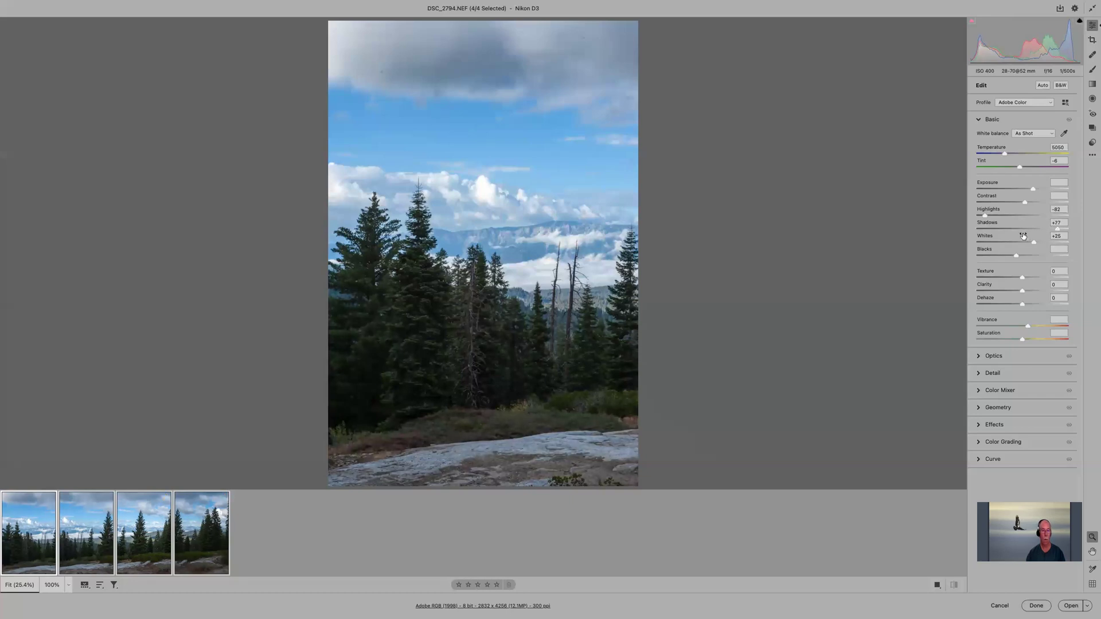
Step: Heal the dark dust spots in the clouds at the upper left of the sky at 100% view
left_click(479, 143)
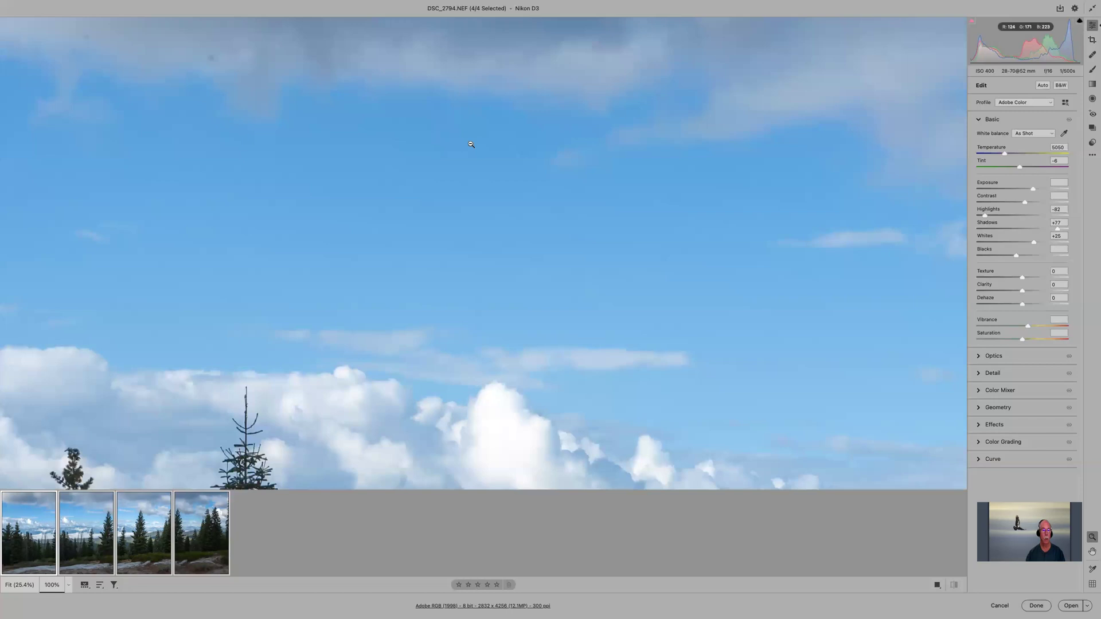
mouse_move(387, 152)
left_mouse_down()
mouse_move(491, 290)
mouse_move(629, 329)
mouse_move(582, 287)
left_mouse_up()
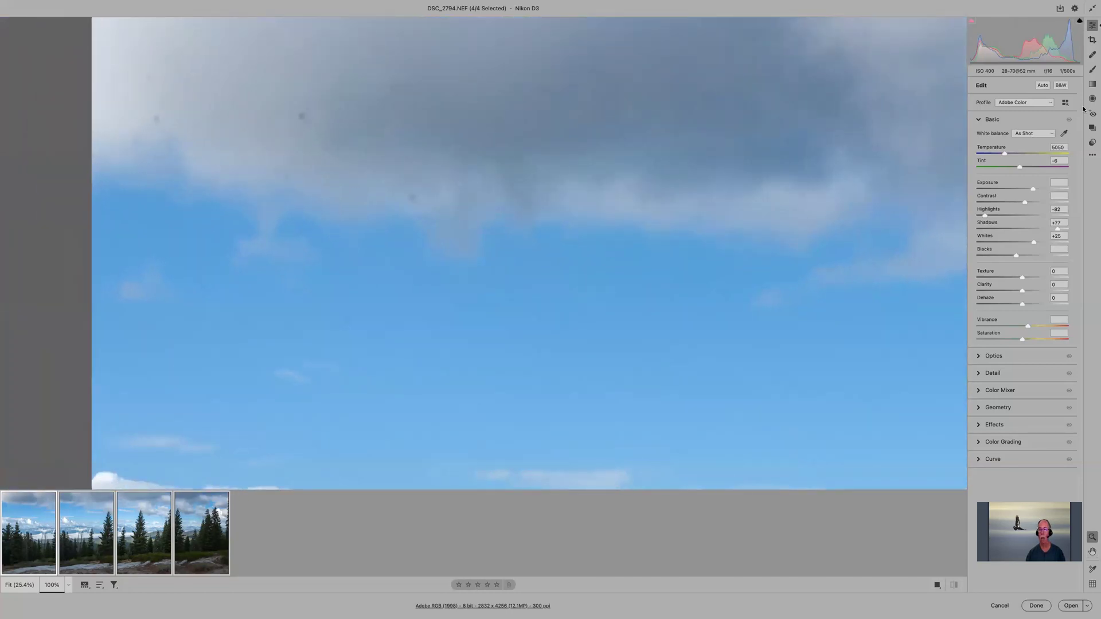
left_click(1091, 55)
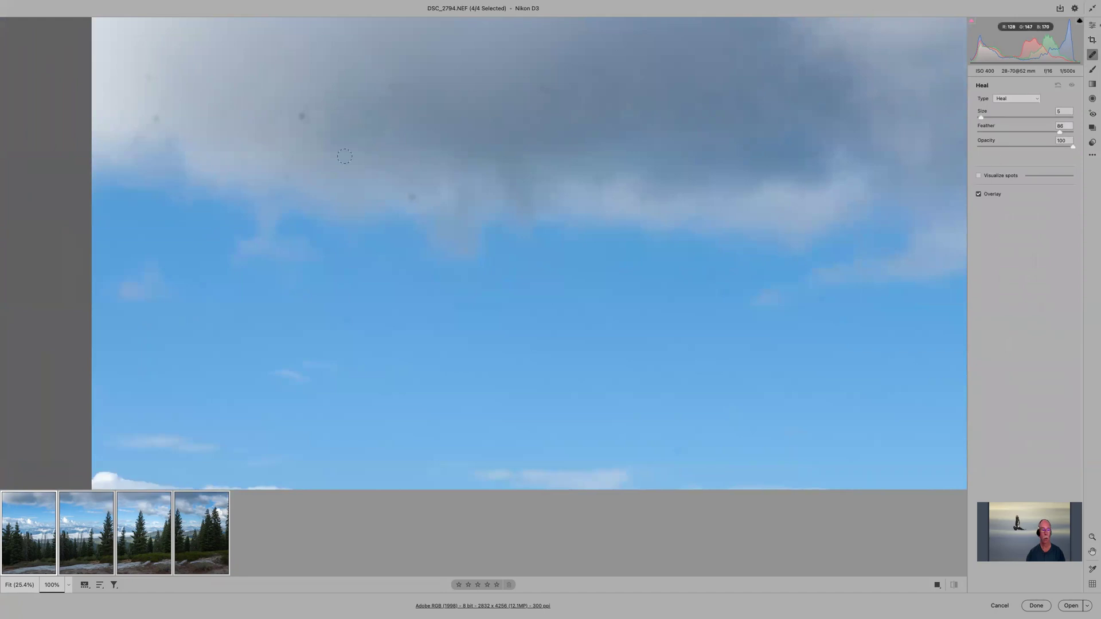
left_click(301, 115)
left_click(155, 118)
left_click(145, 75)
left_click_drag(561, 147, 365, 105)
left_click(527, 249)
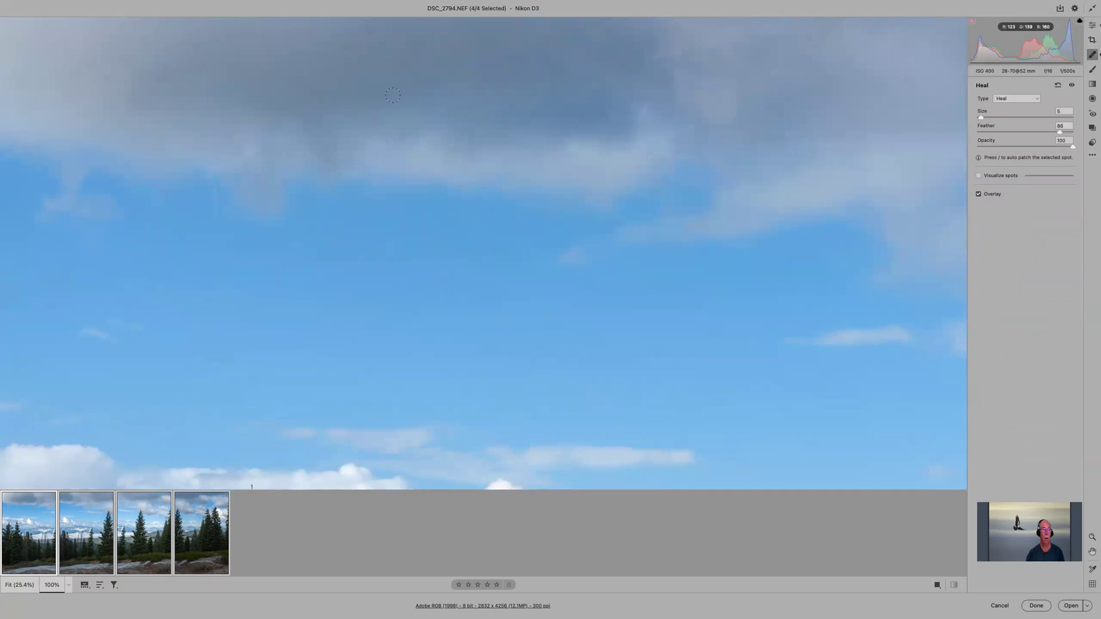
Step: Heal the remaining dust spots toward the sky's upper right and the dark streak in the clouds beside the tall tree
left_click(394, 110)
left_click_drag(394, 110, 260, 216)
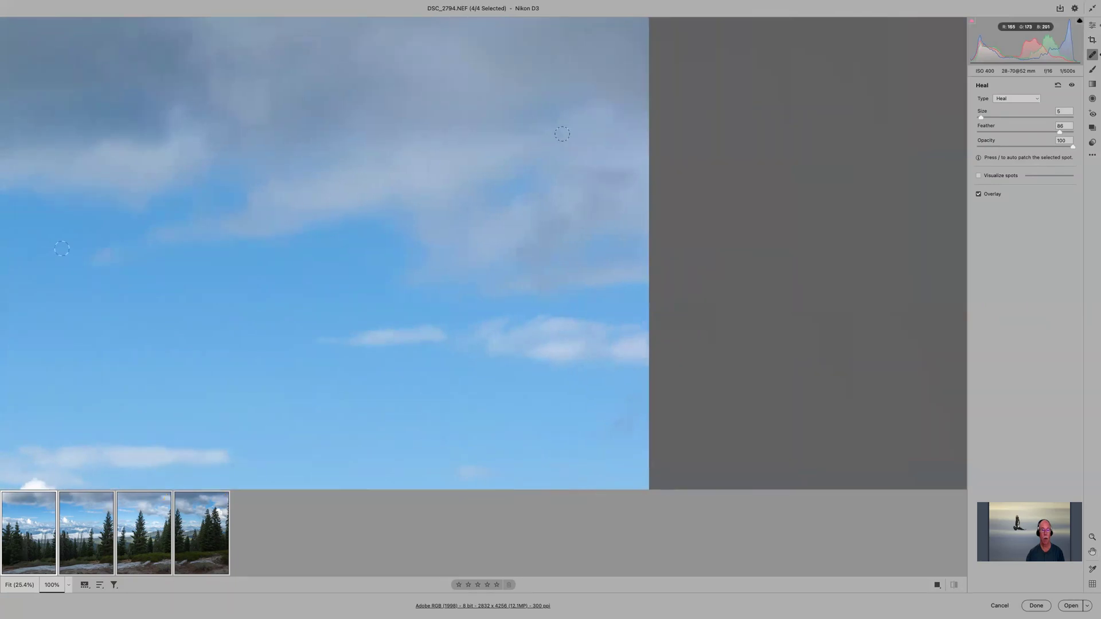
left_click(442, 78)
key("space")
left_click_drag(352, 245, 711, 112)
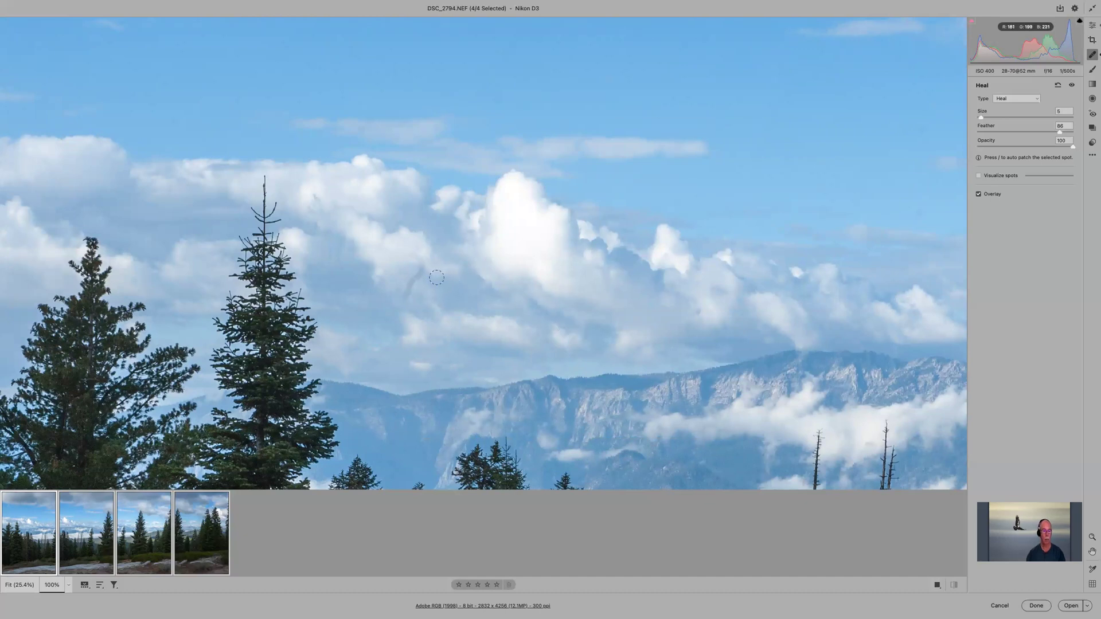
mouse_move(407, 250)
left_mouse_down()
mouse_move(419, 265)
mouse_move(411, 289)
left_mouse_up()
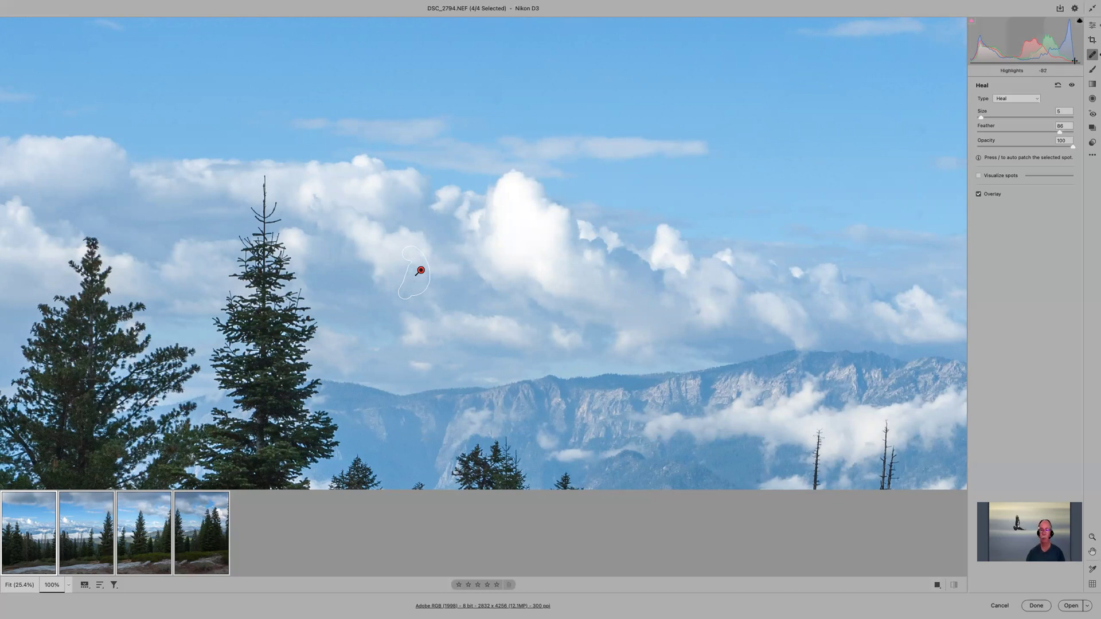
Step: Enable profile corrections and chromatic aberration removal for the four images
left_click(1092, 26)
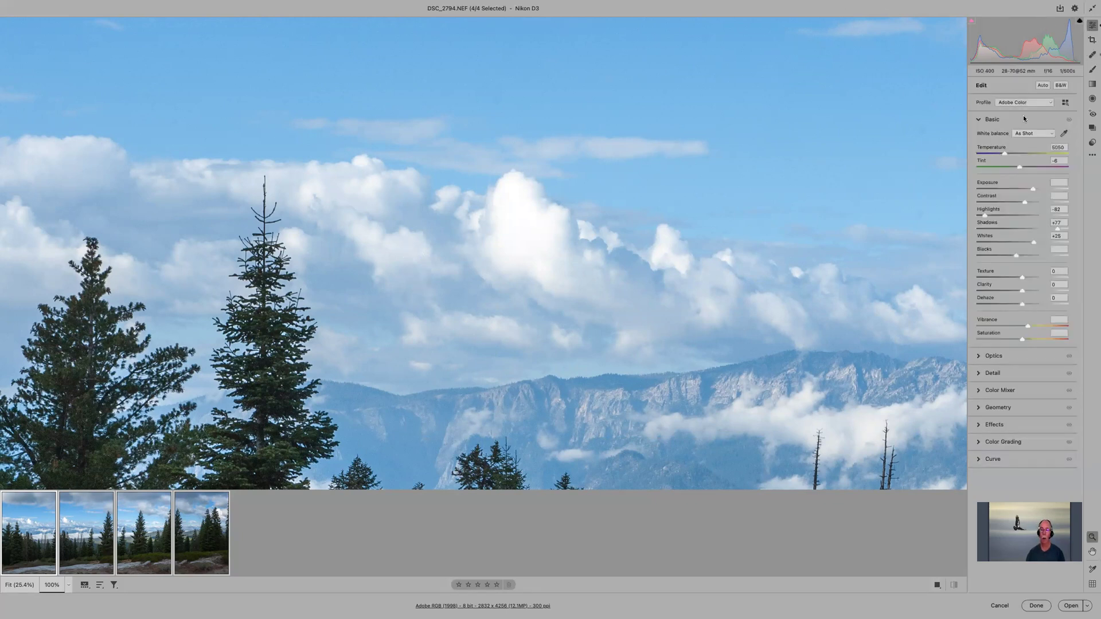
left_click(978, 118)
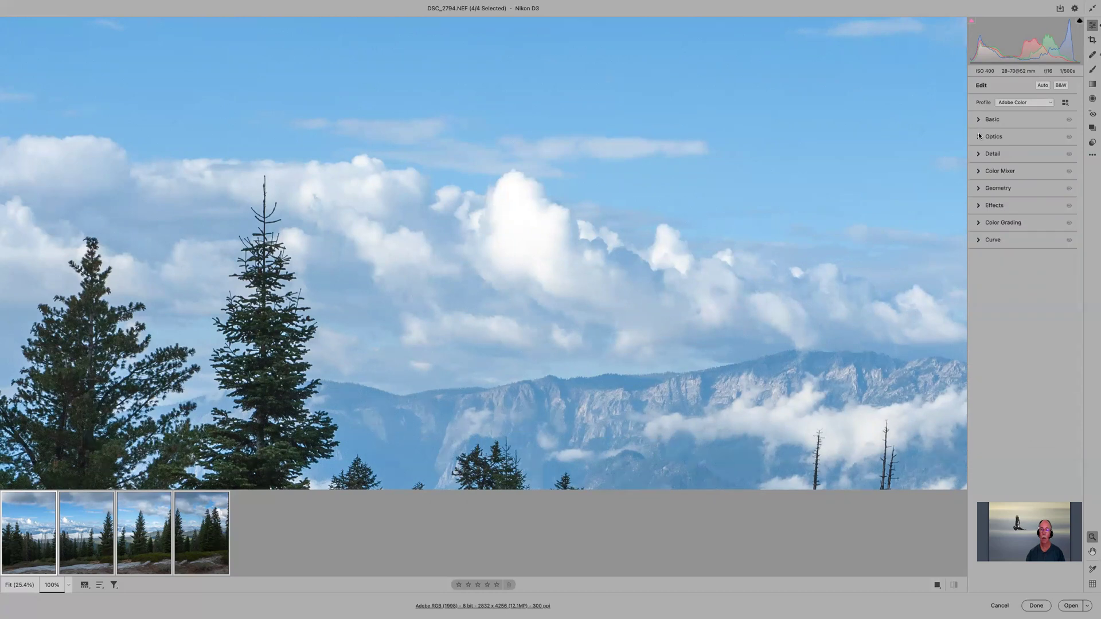
left_click(979, 137)
left_click(980, 178)
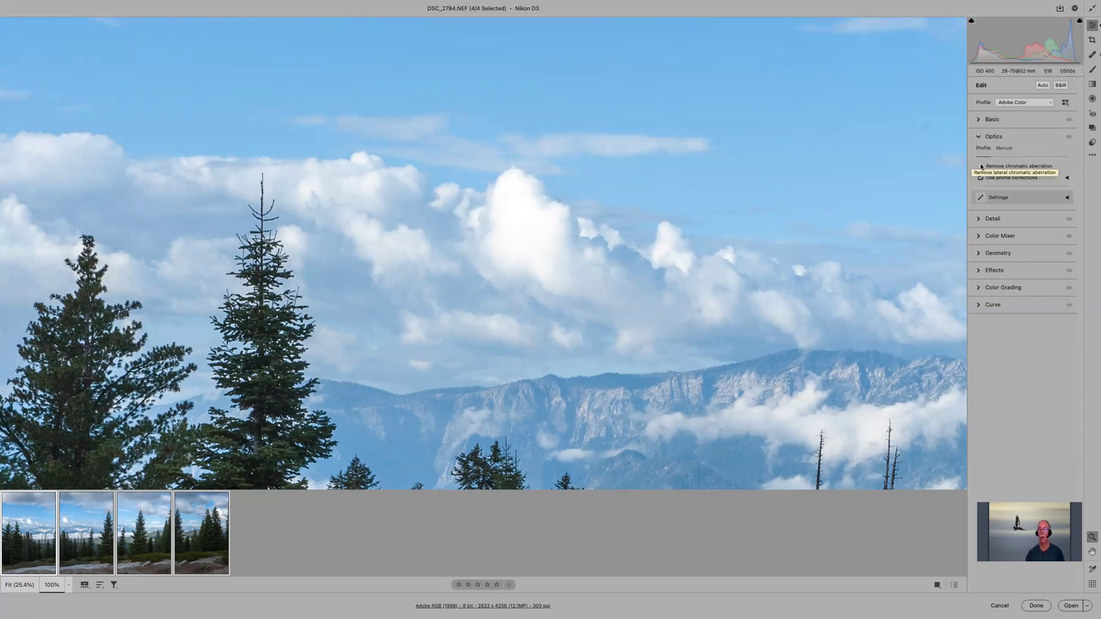
left_click(981, 166)
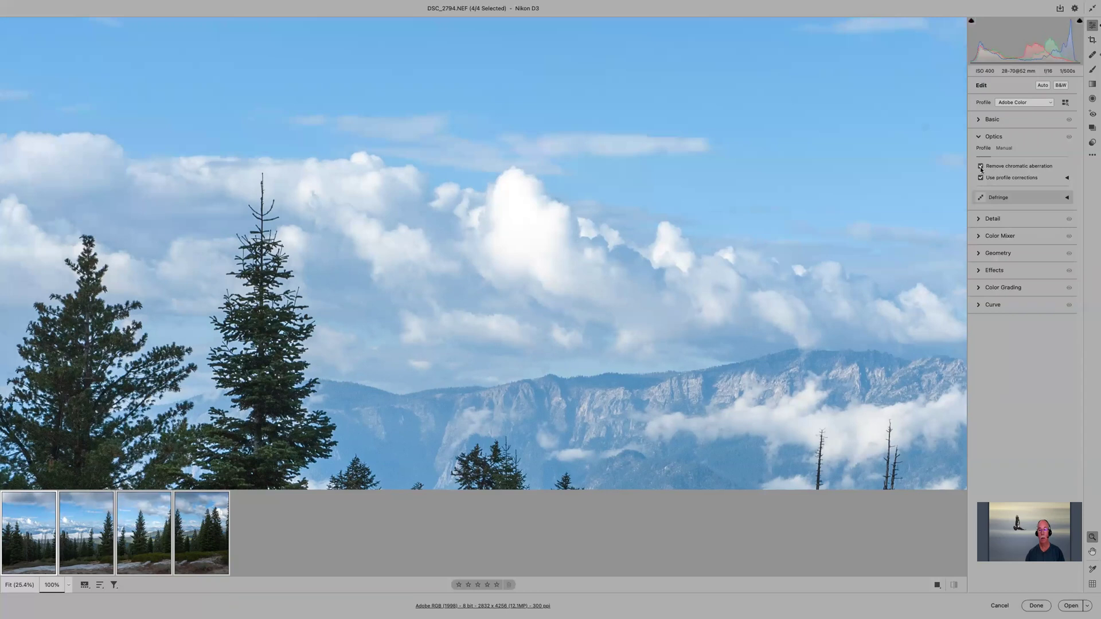
left_click(980, 138)
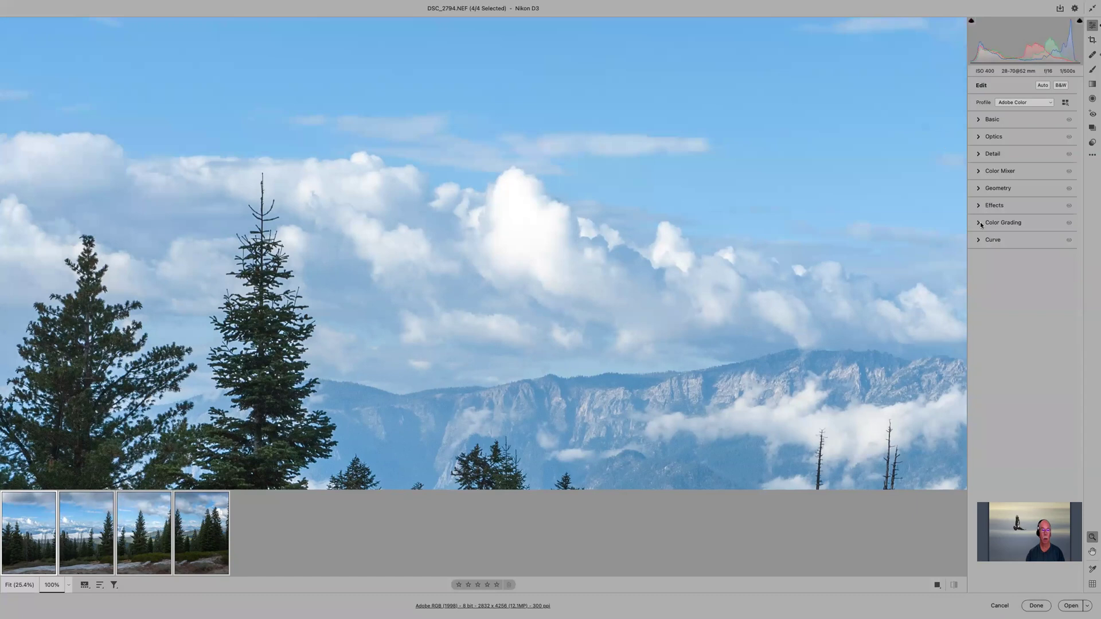
Step: Use the Targeted Adjustment tool on the sky to set luminance to -11 for Blues and -1 for Aquas, and adjust its saturation
left_click(978, 172)
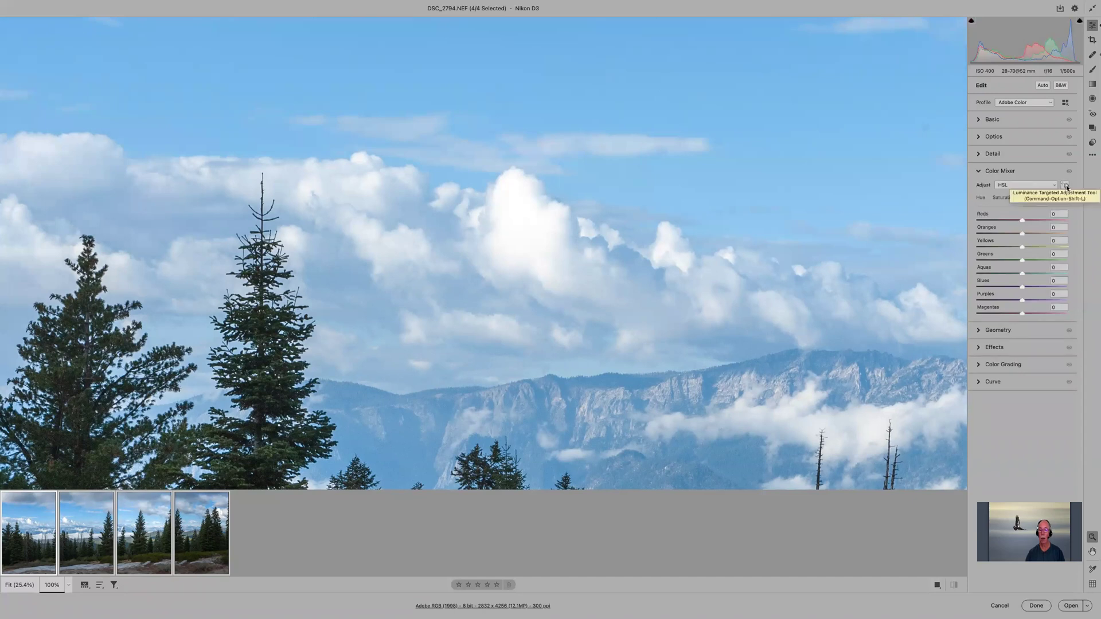
left_click(1065, 185)
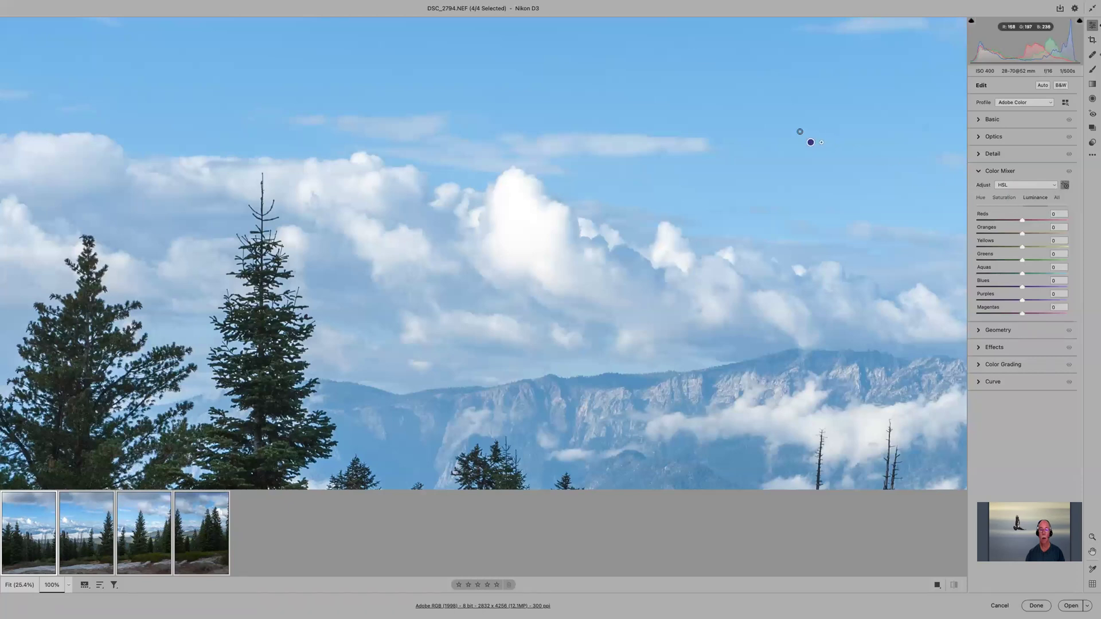
left_click(799, 132)
left_click_drag(798, 131, 795, 133)
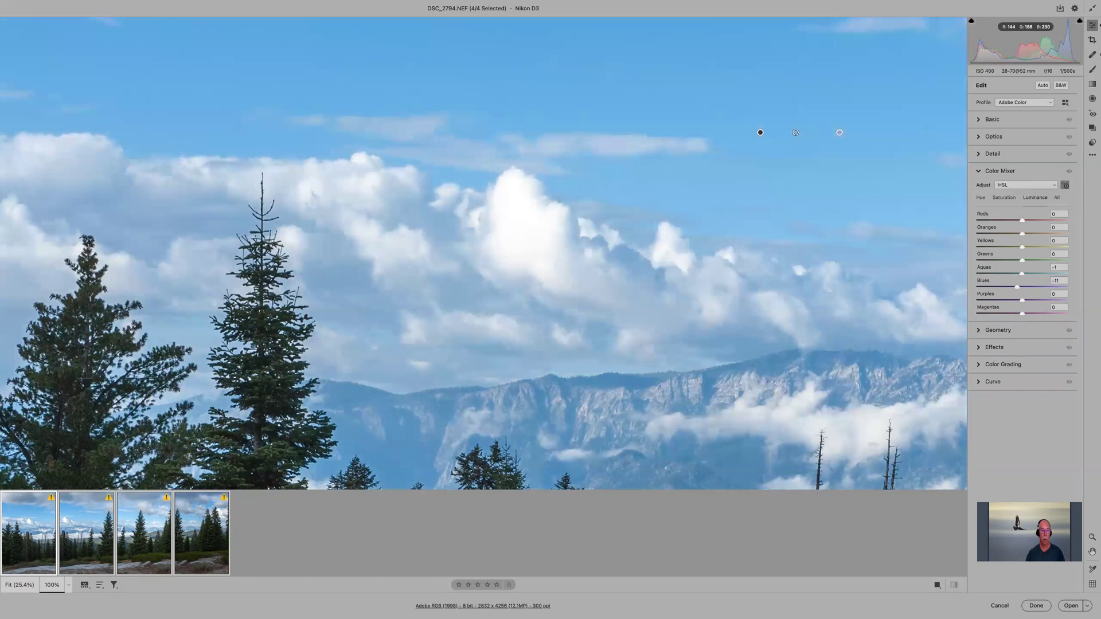
left_click(1008, 197)
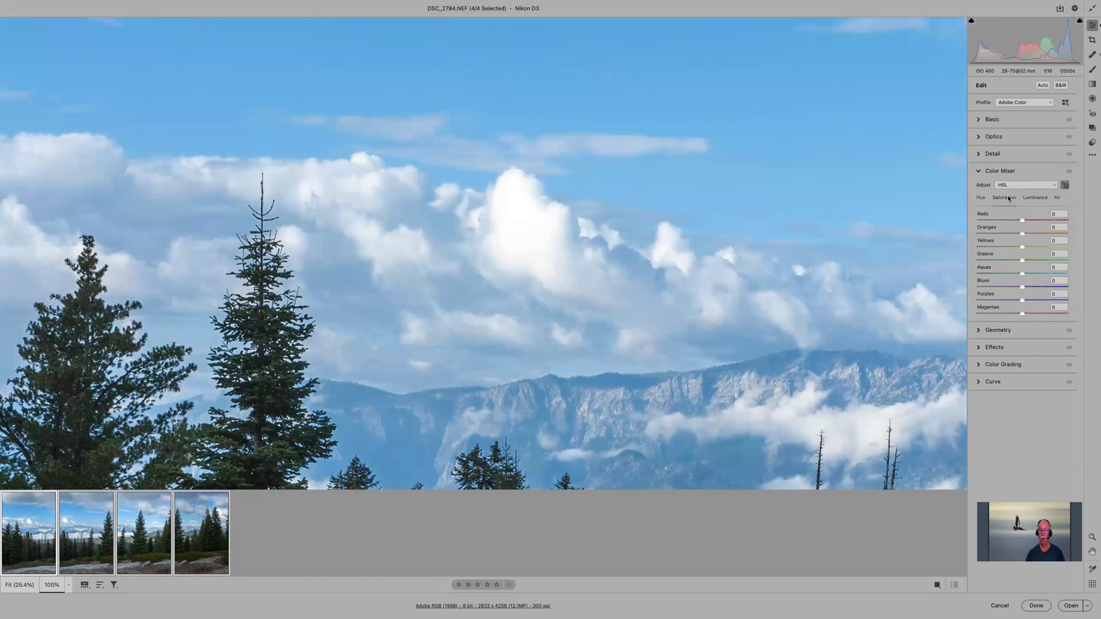
left_click_drag(822, 140, 823, 140)
Step: Brighten the tall tree to Greens +5 and Aquas +19 luminance, finish the edits without opening the images, and return to Bridge
left_click(1035, 197)
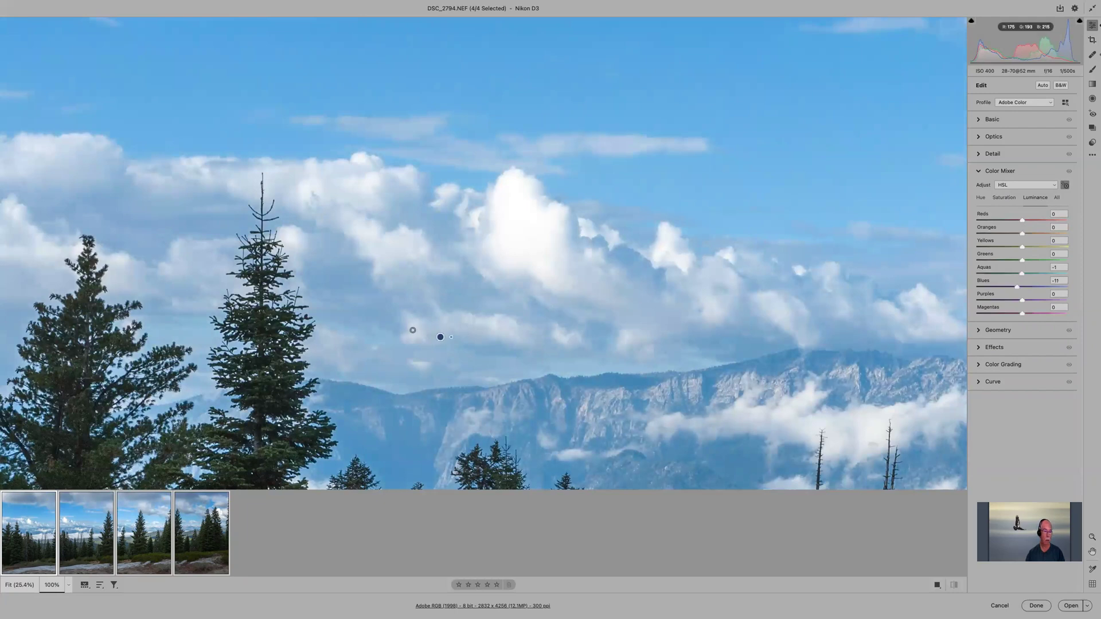
mouse_move(268, 331)
left_mouse_down()
mouse_move(302, 331)
mouse_move(269, 330)
left_mouse_up()
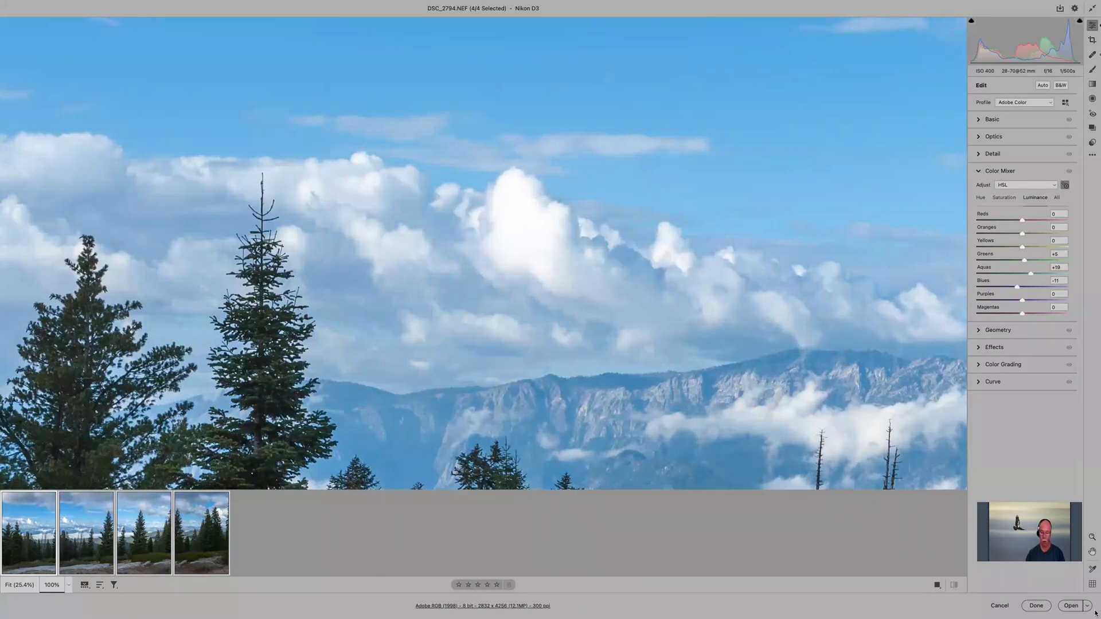
left_click(1035, 606)
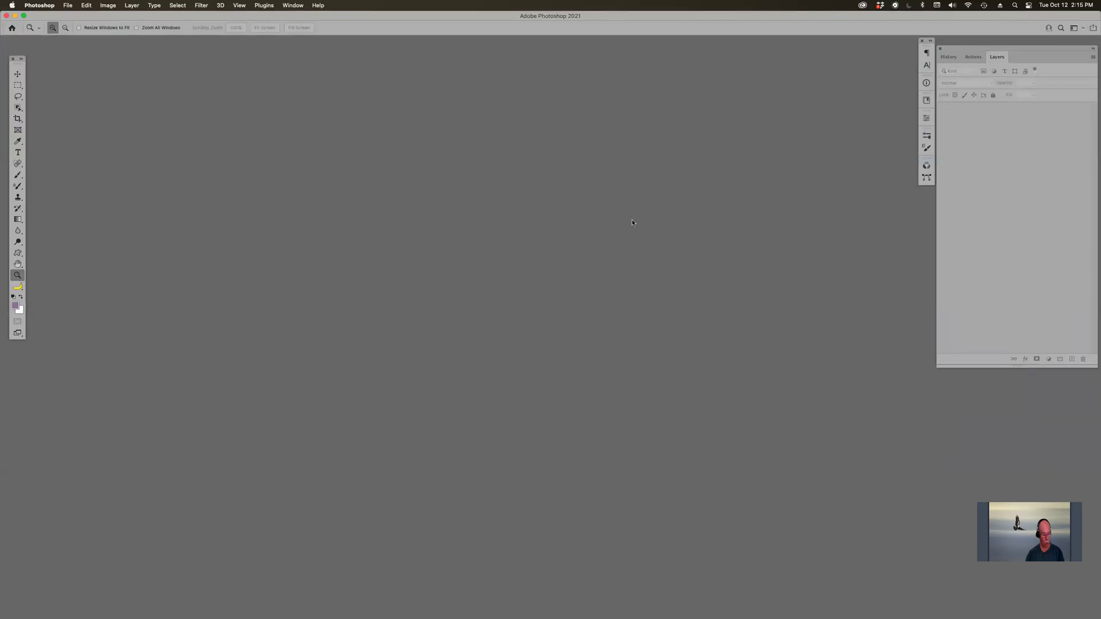
key("super+Tab")
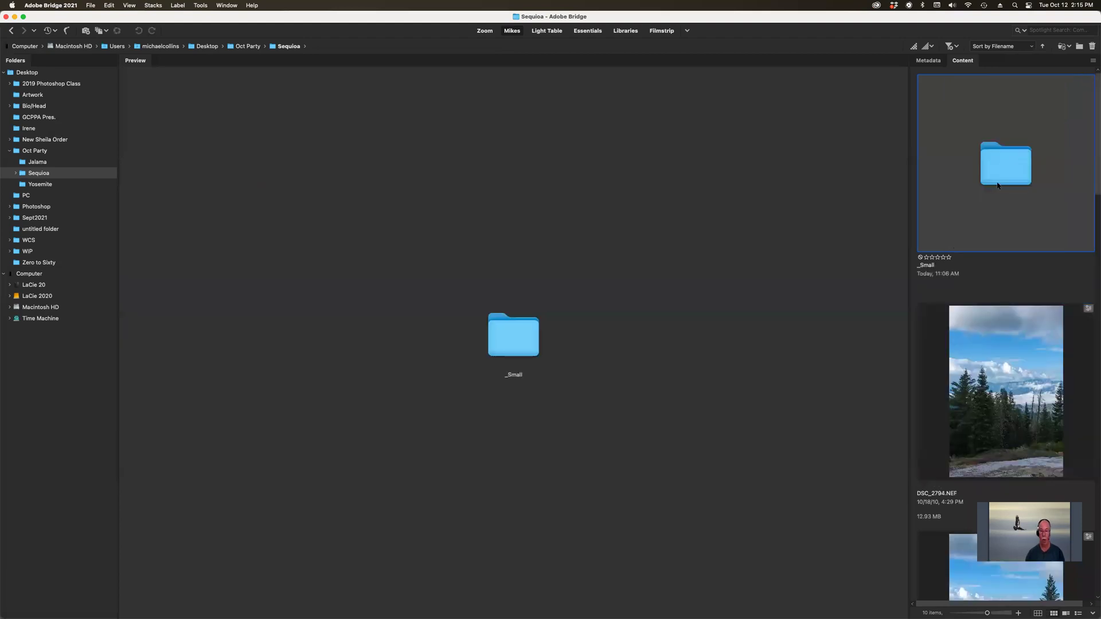
Step: Open the _Small subfolder of Sequioa and select all four JPEG photos to preview them side by side
double_click(997, 185)
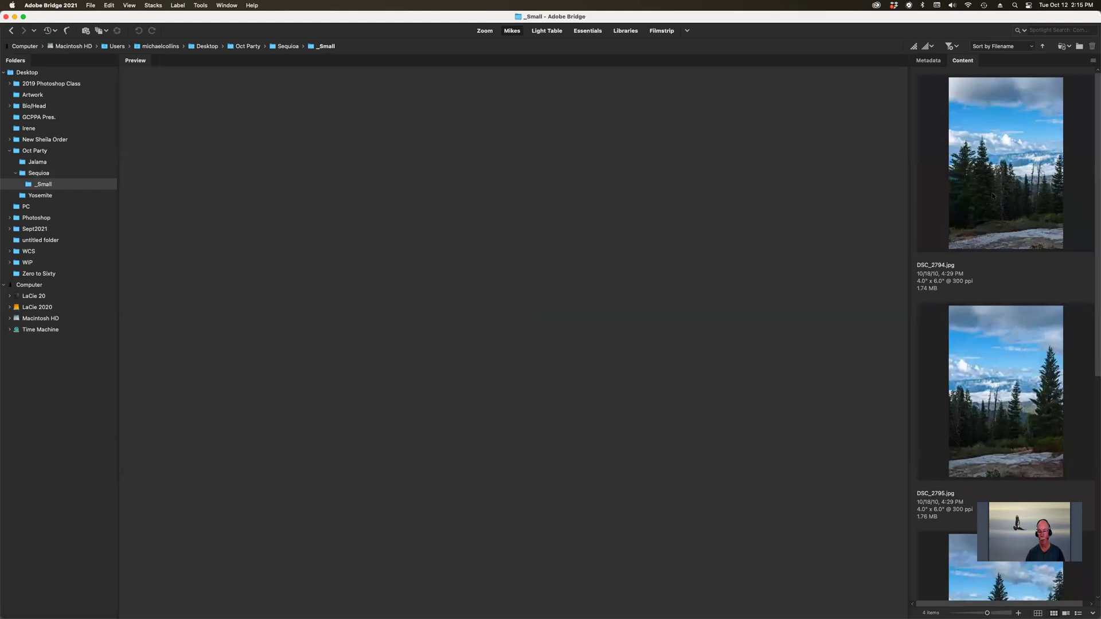
left_click(993, 196)
scroll(989, 370, "down", 5)
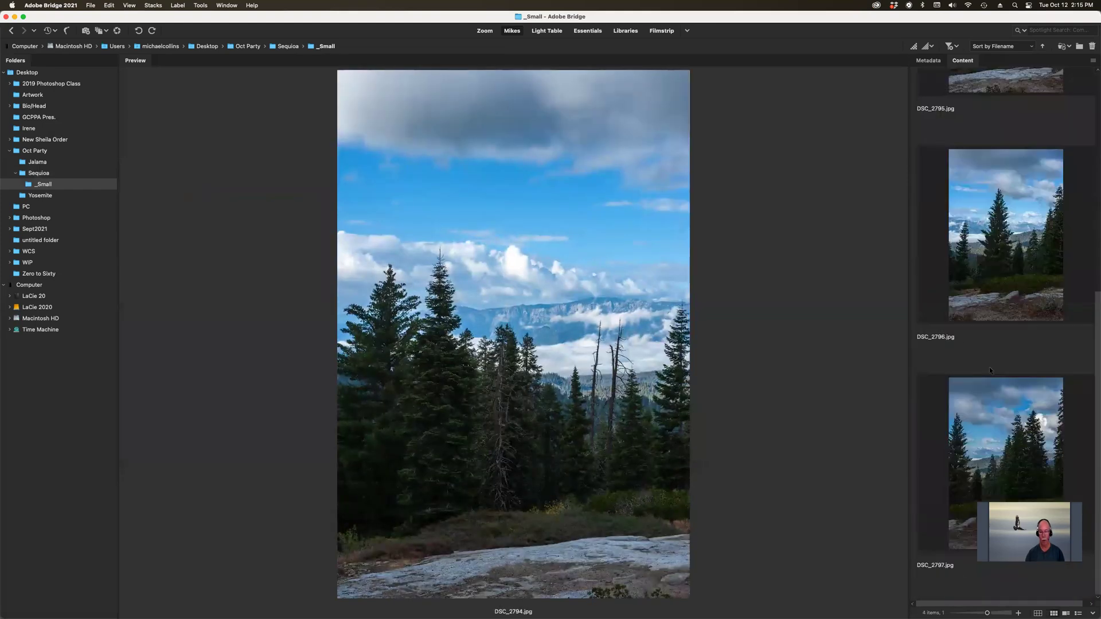
key("super+a")
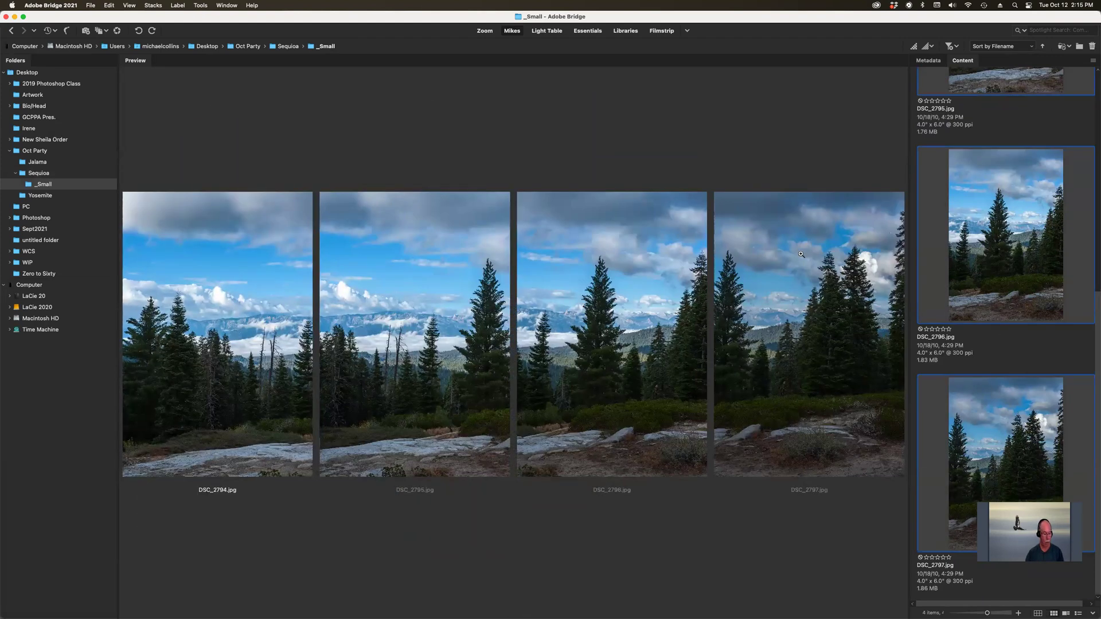
Step: Switch to Photoshop and Photomerge DSC_2794.jpg through DSC_2797.jpg with Auto layout, blended images and content-aware filling of transparent areas
key("super+Tab")
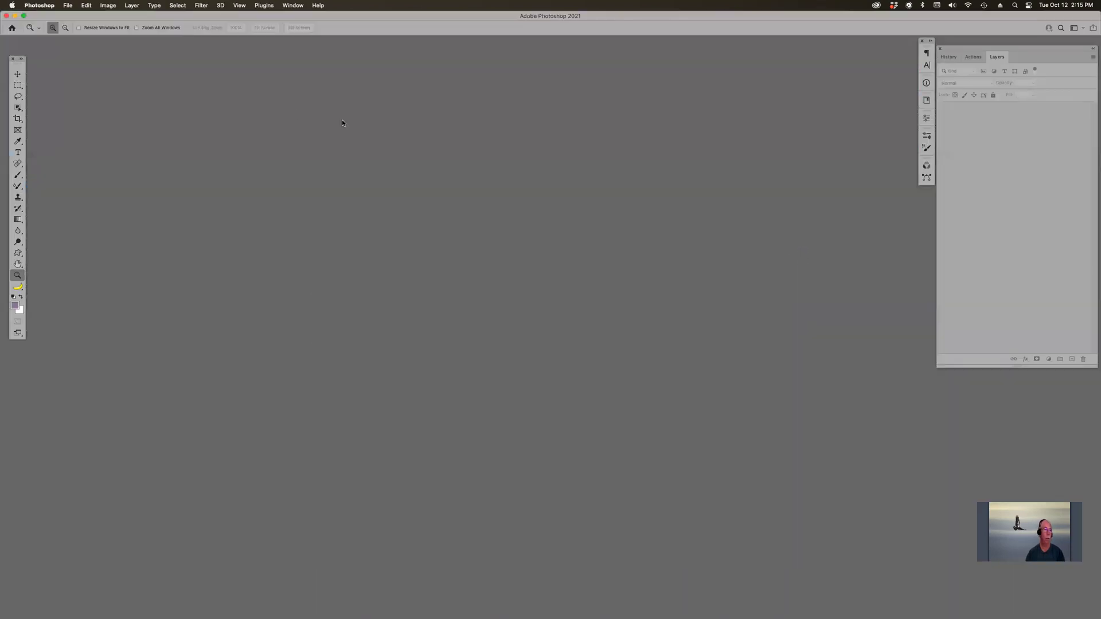
left_click(68, 6)
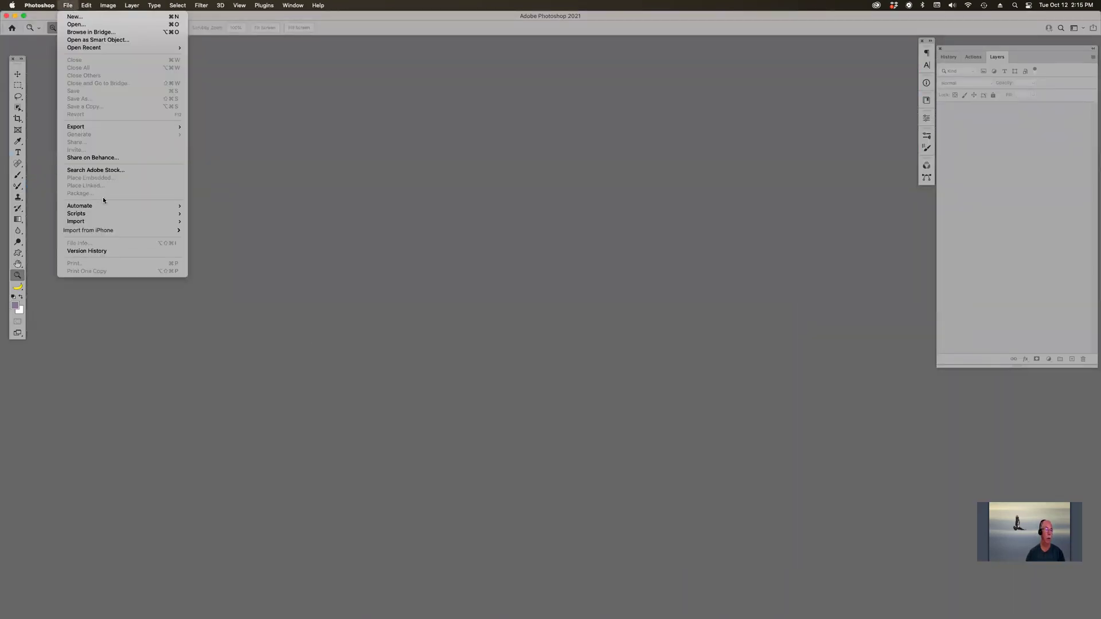
mouse_move(104, 206)
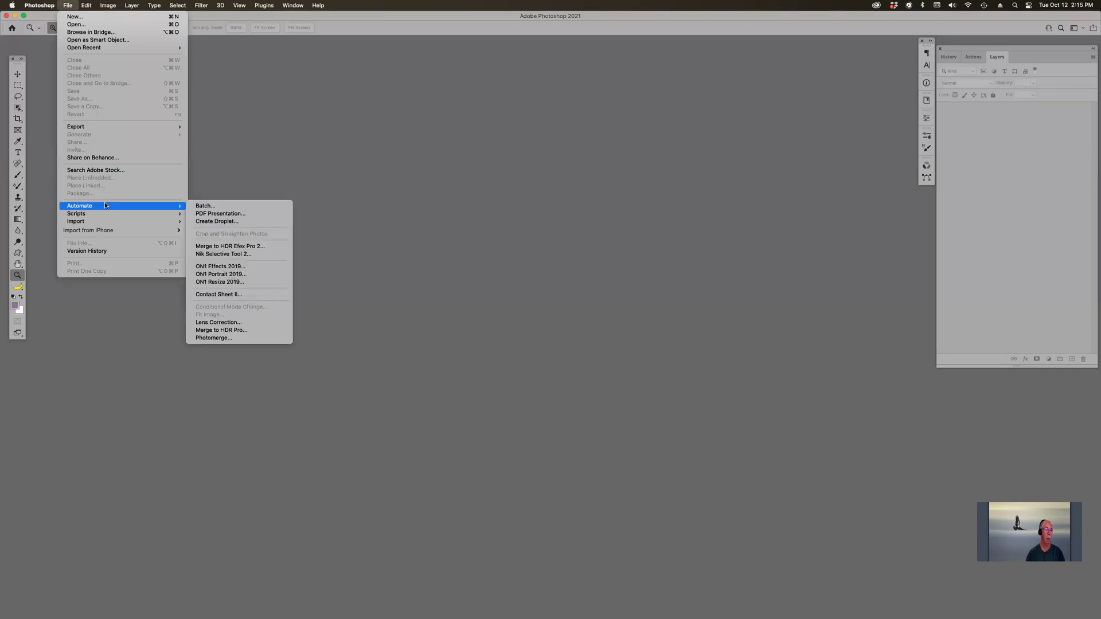
left_click(255, 339)
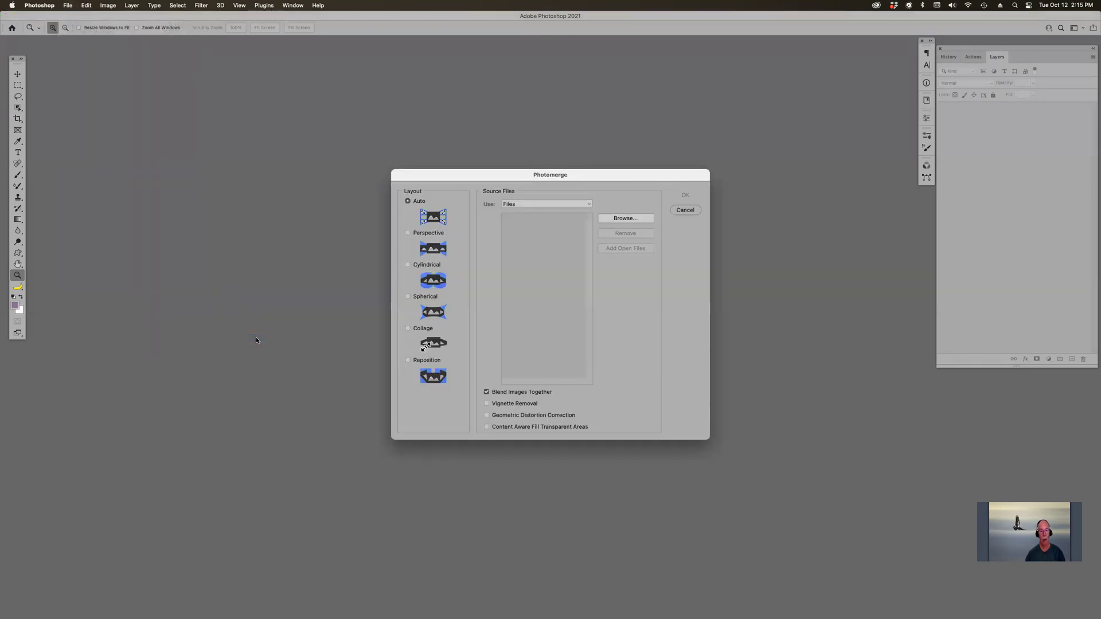
left_click(625, 219)
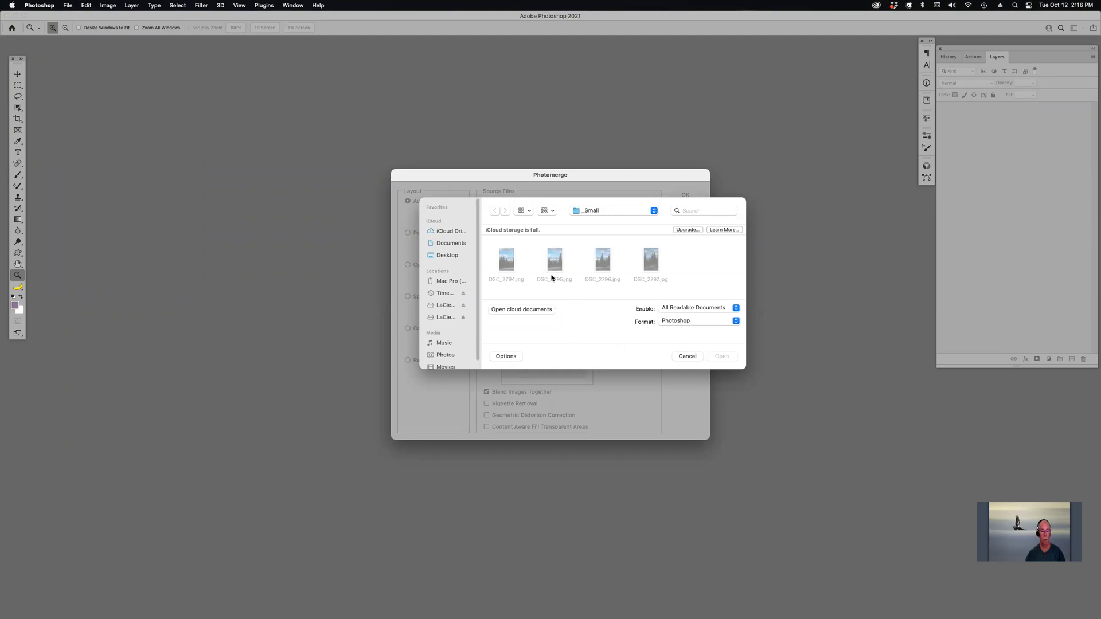
left_click(509, 265)
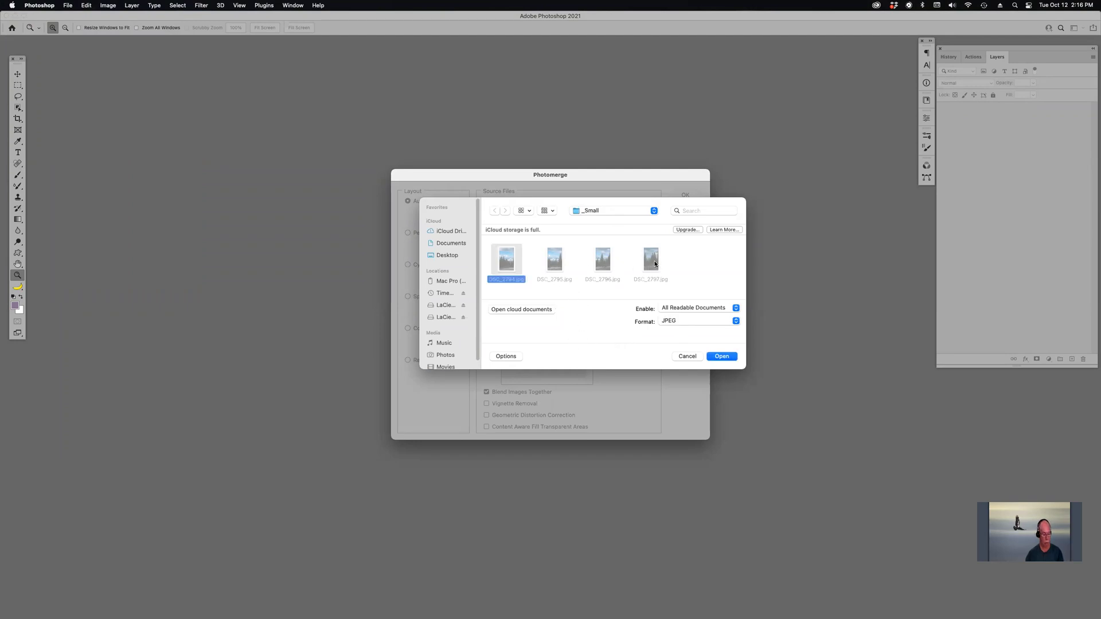
left_click(655, 264, "super")
left_click(564, 264, "super")
left_click(604, 264, "super")
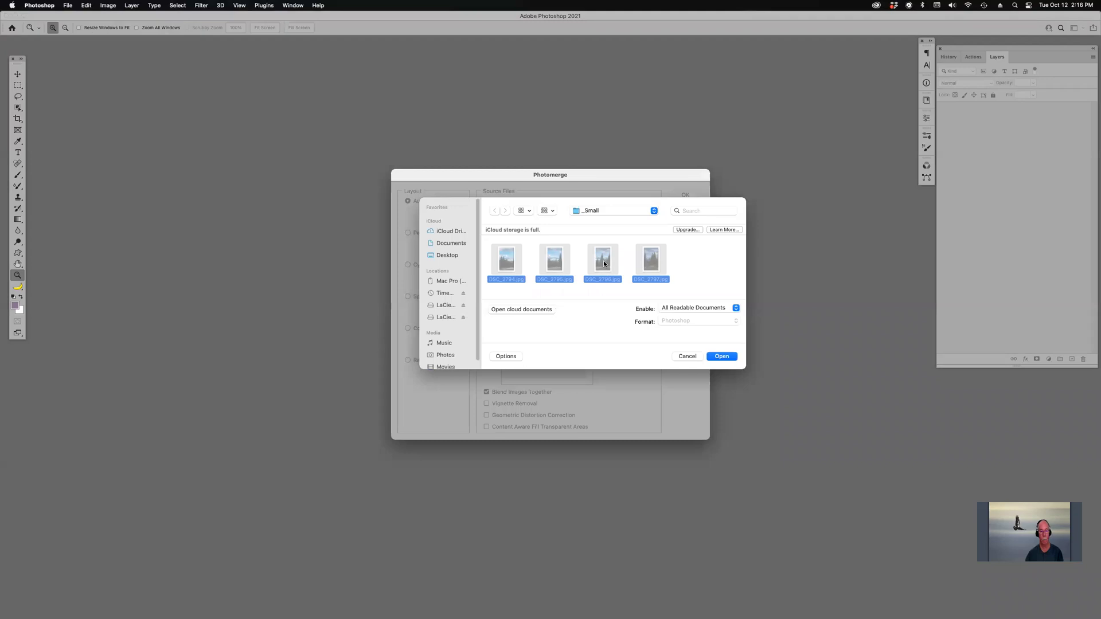
left_click(718, 355)
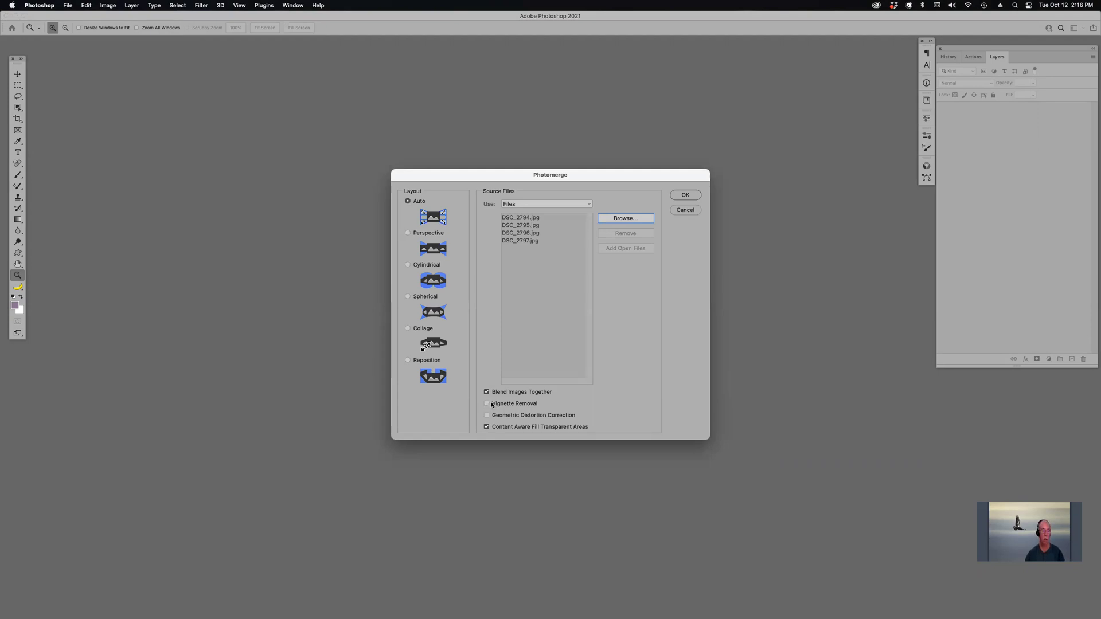
left_click(685, 196)
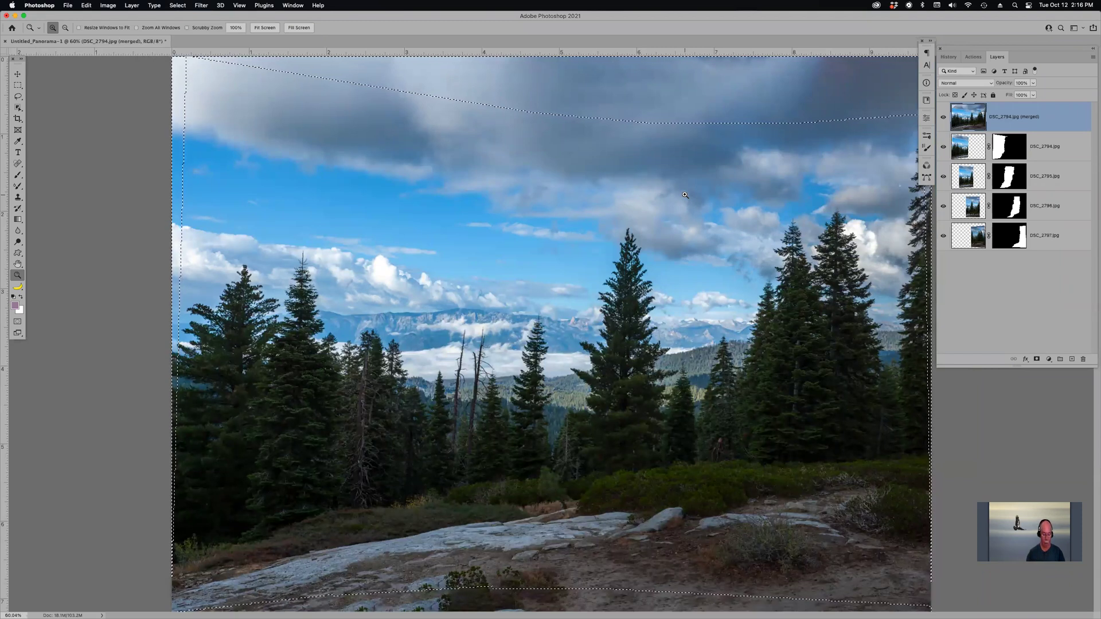
Step: Hide and show the merged layer to compare the content-aware filled edges with the original stitched layers
key("super+minus")
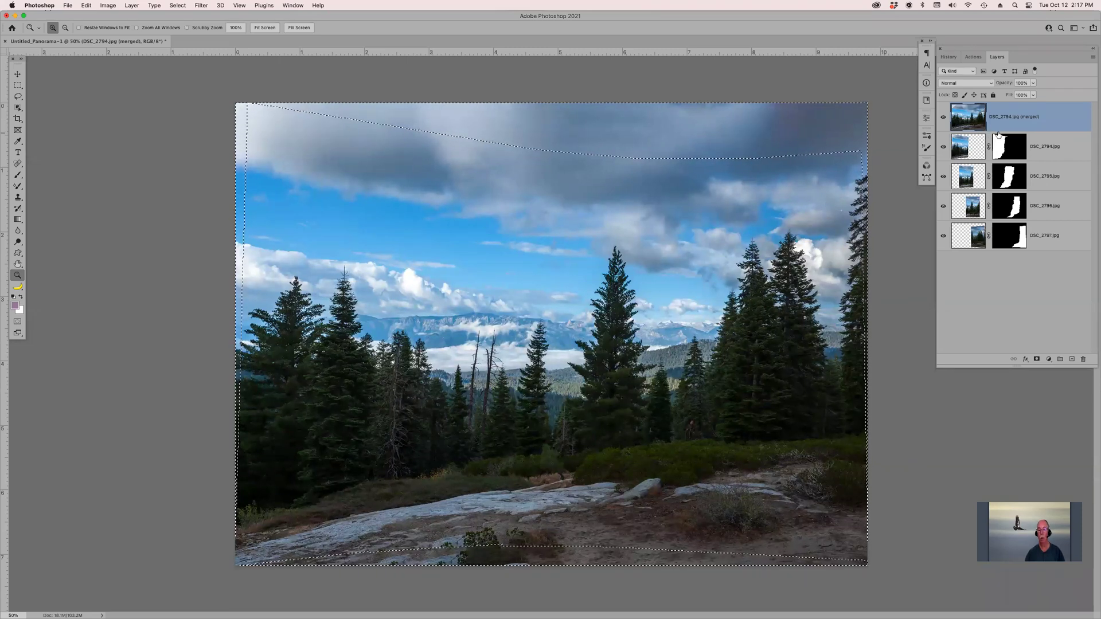
left_click(943, 119)
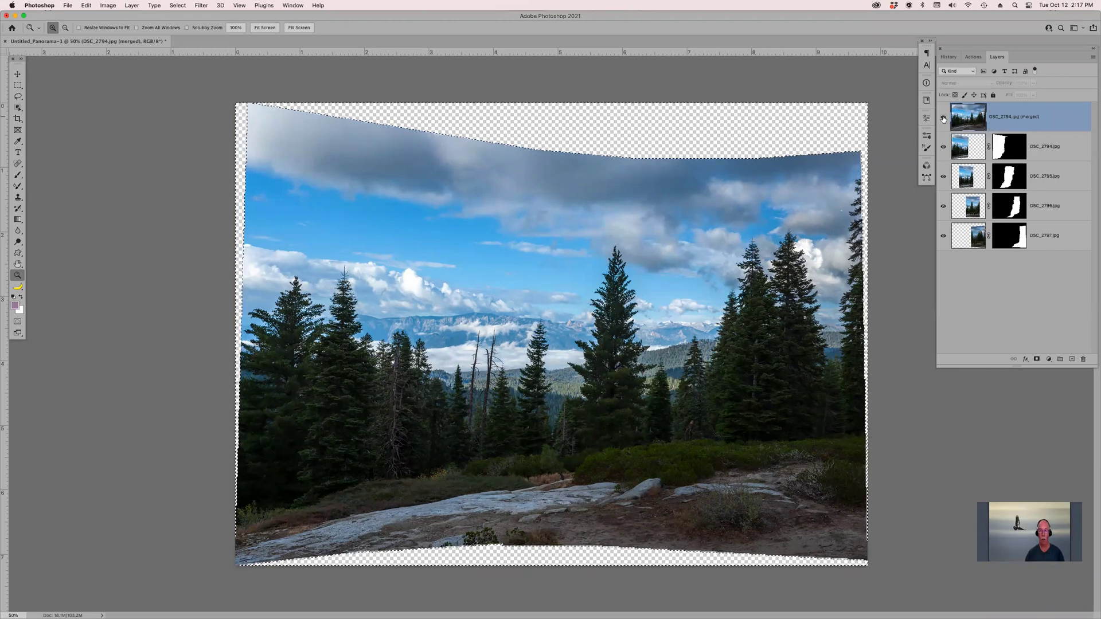
left_click(944, 119)
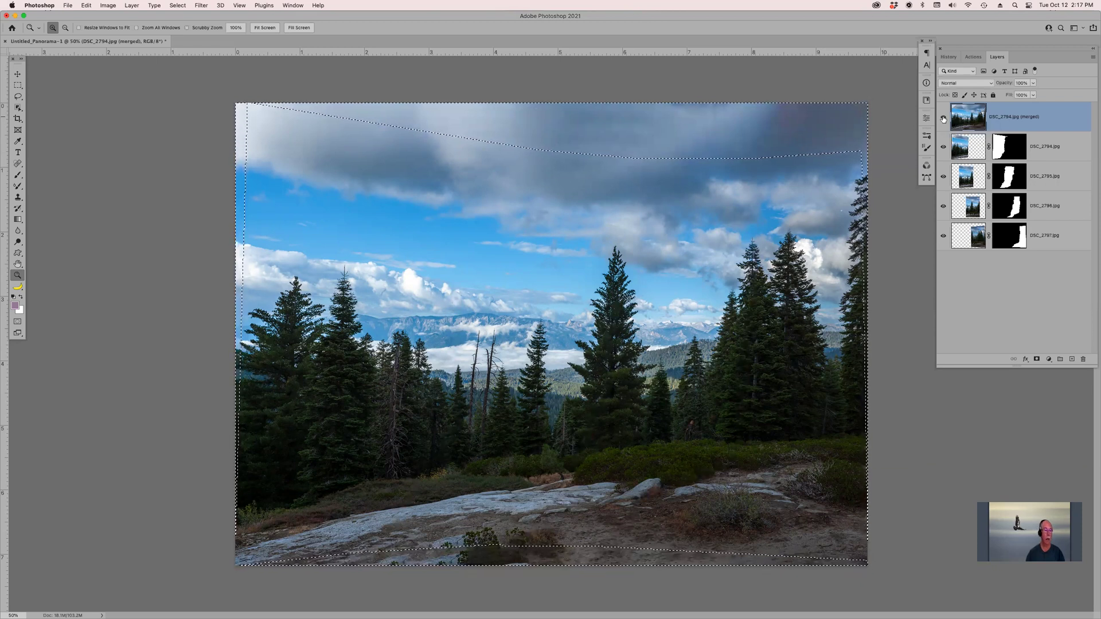
Step: Clear the selection around the panorama's edges and flatten all its layers into one image
key("super+d")
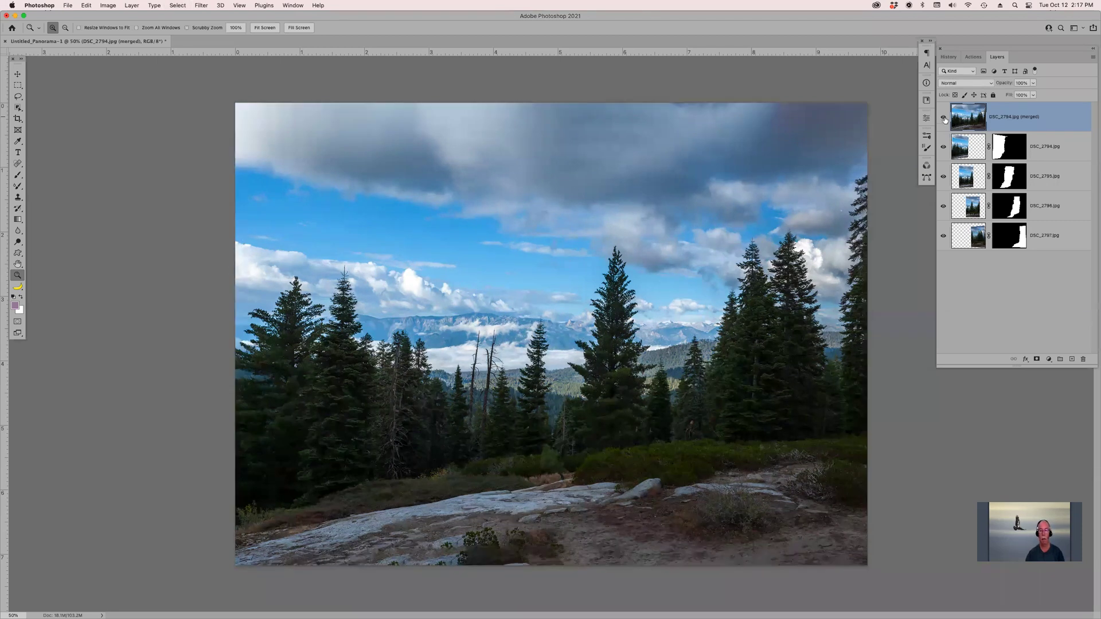
left_click(1093, 57)
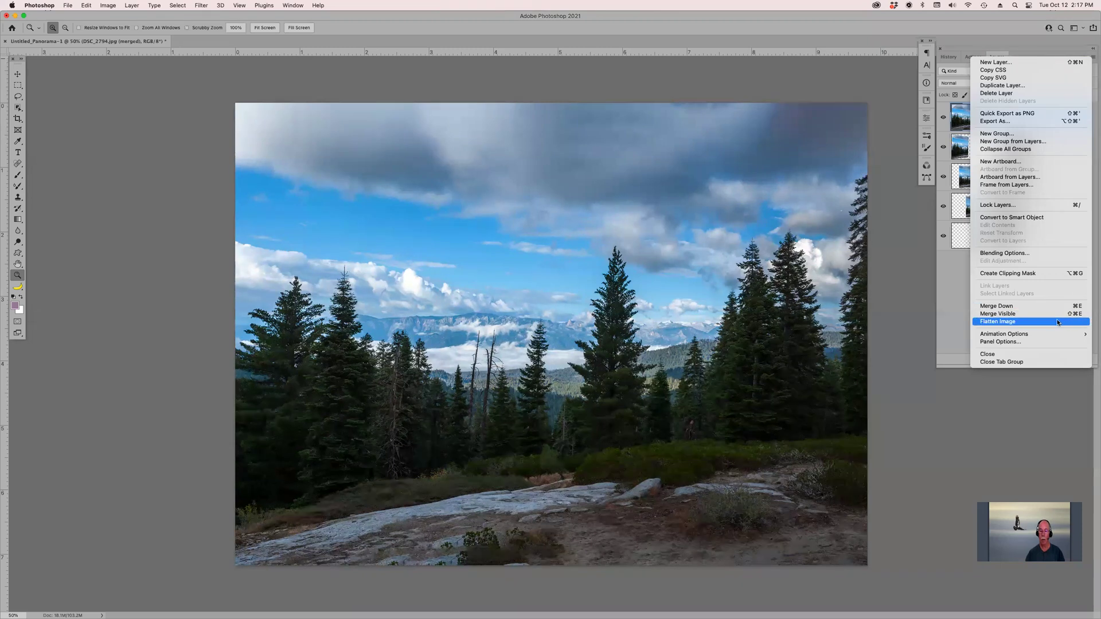
key("Return")
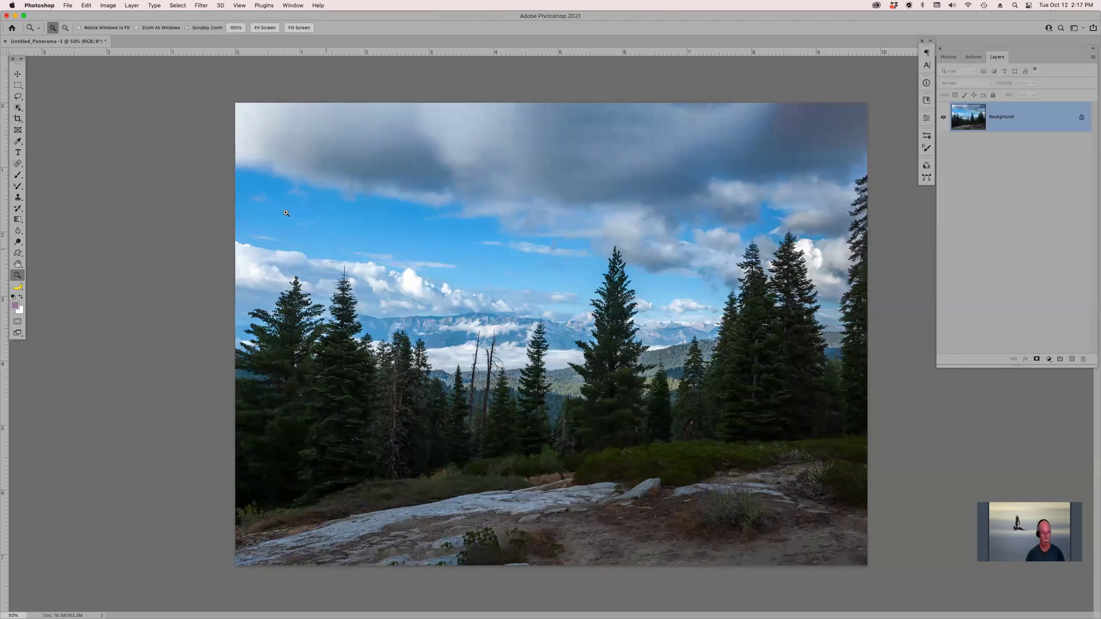
Step: Crop the panorama with cleared size and resolution values, keeping its full width and trimming the upper clouds and the rocky foreground
key("c")
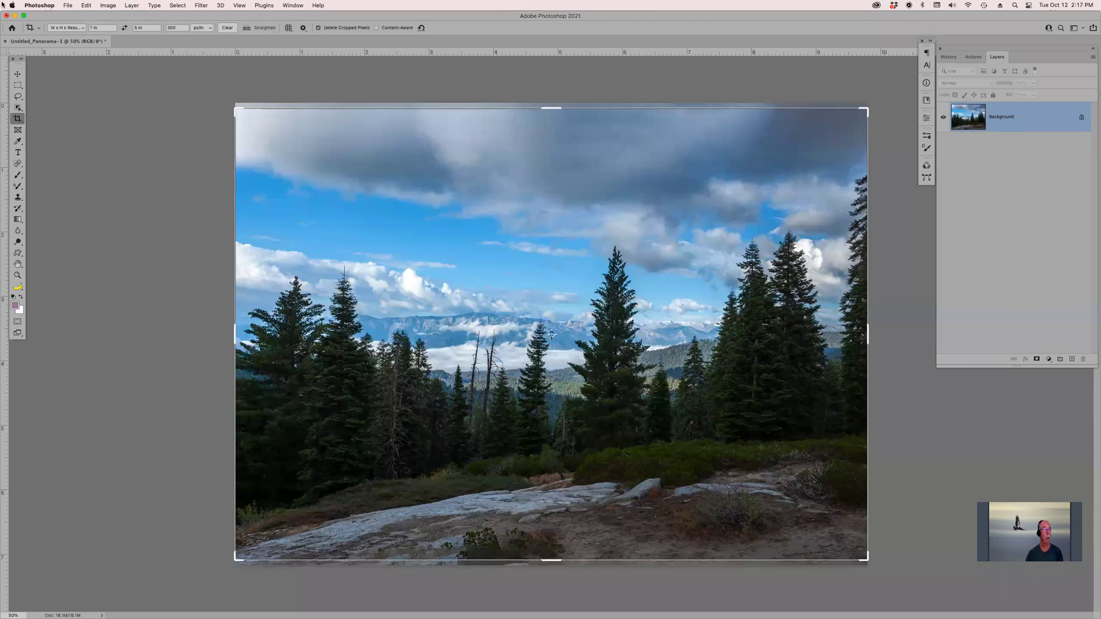
left_click(78, 28)
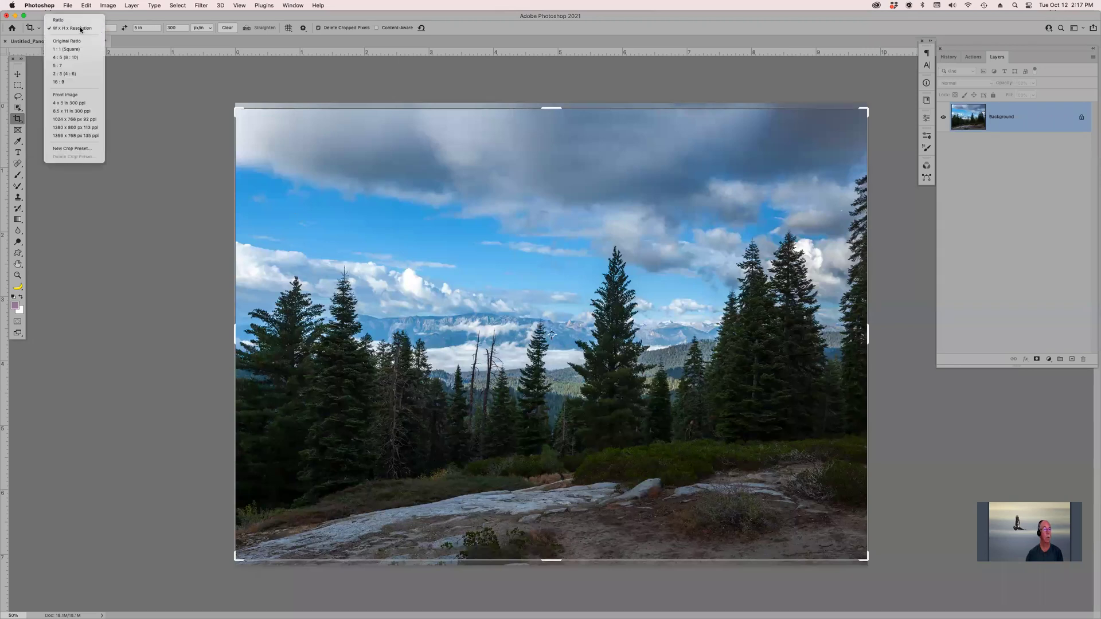
left_click(78, 28)
left_click(231, 29)
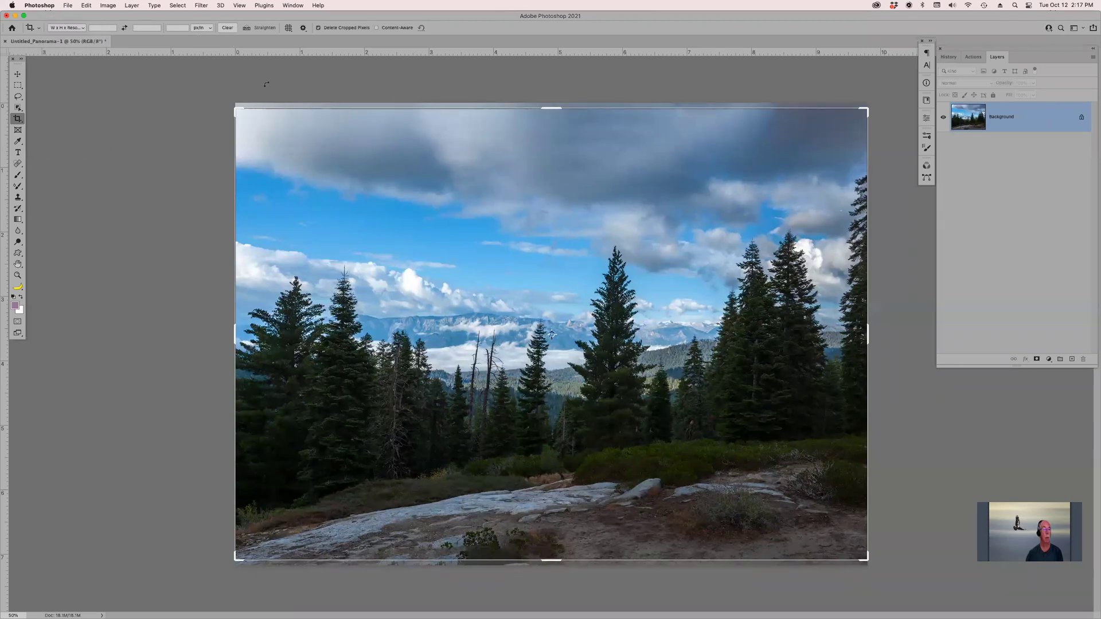
left_click_drag(307, 78, 307, 78)
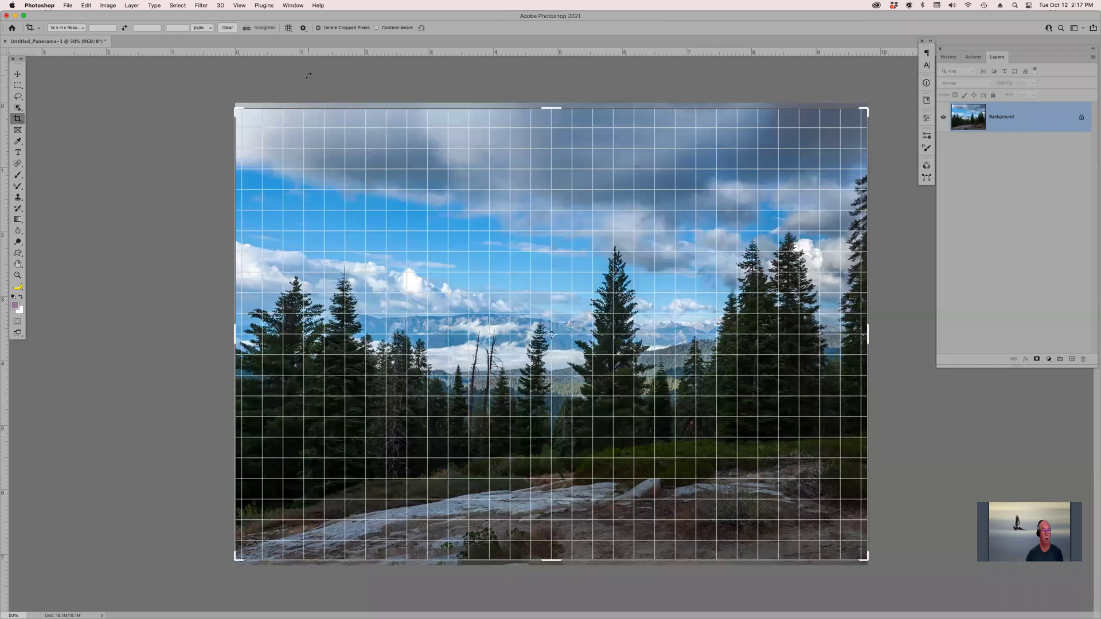
left_click_drag(237, 135, 876, 483)
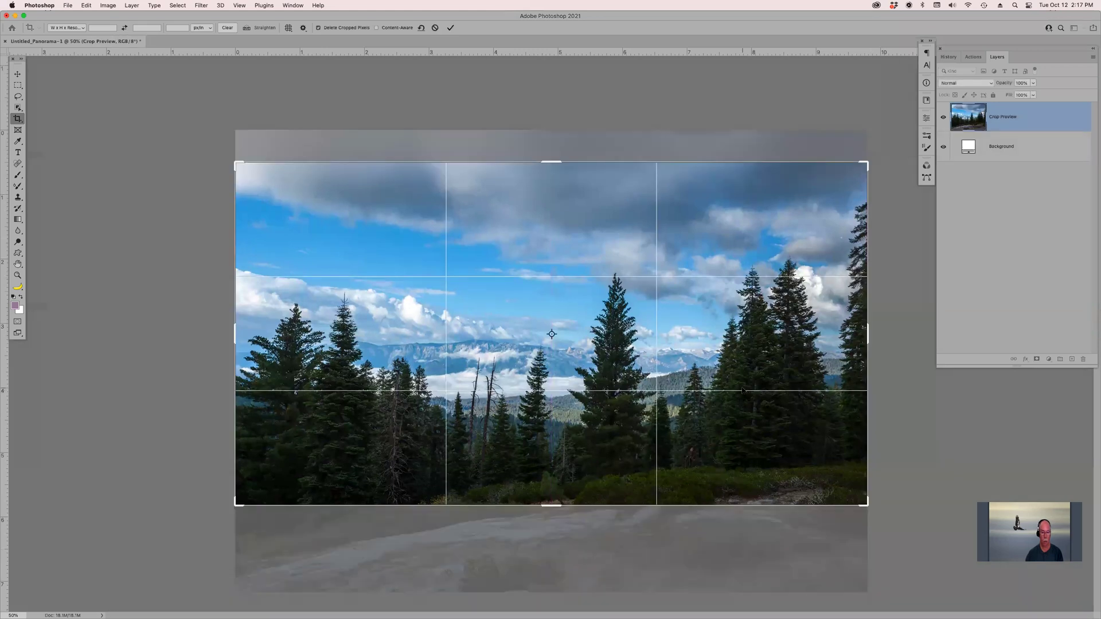
key("Return")
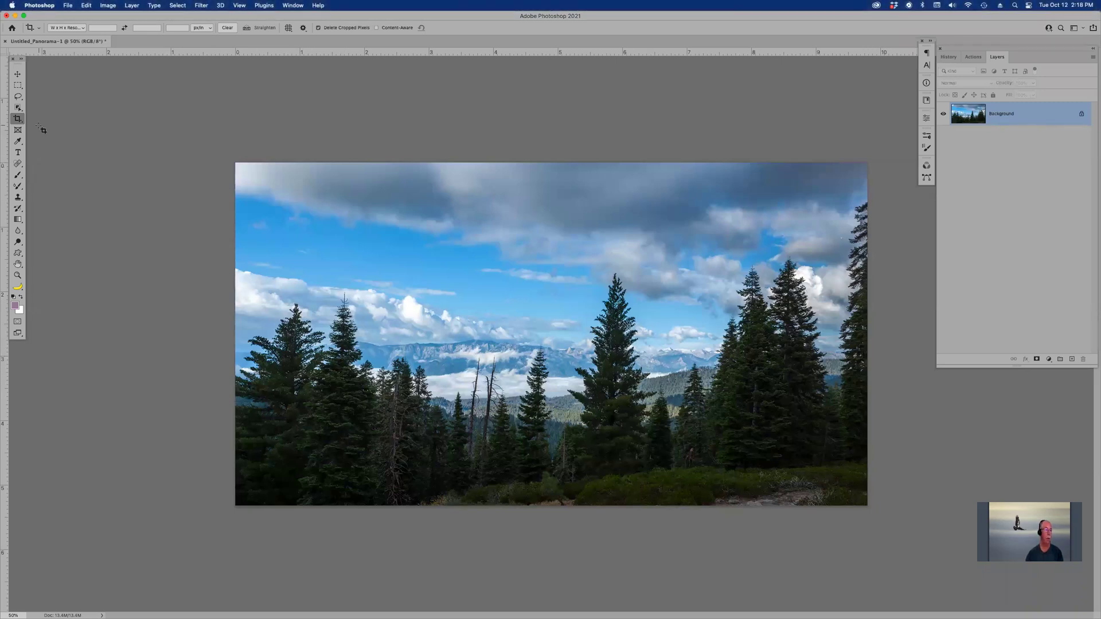
Step: Use the Perspective Crop tool over the whole panorama with its upper-left corner moved inward to straighten the leaning trees
left_click_drag(21, 121, 57, 130)
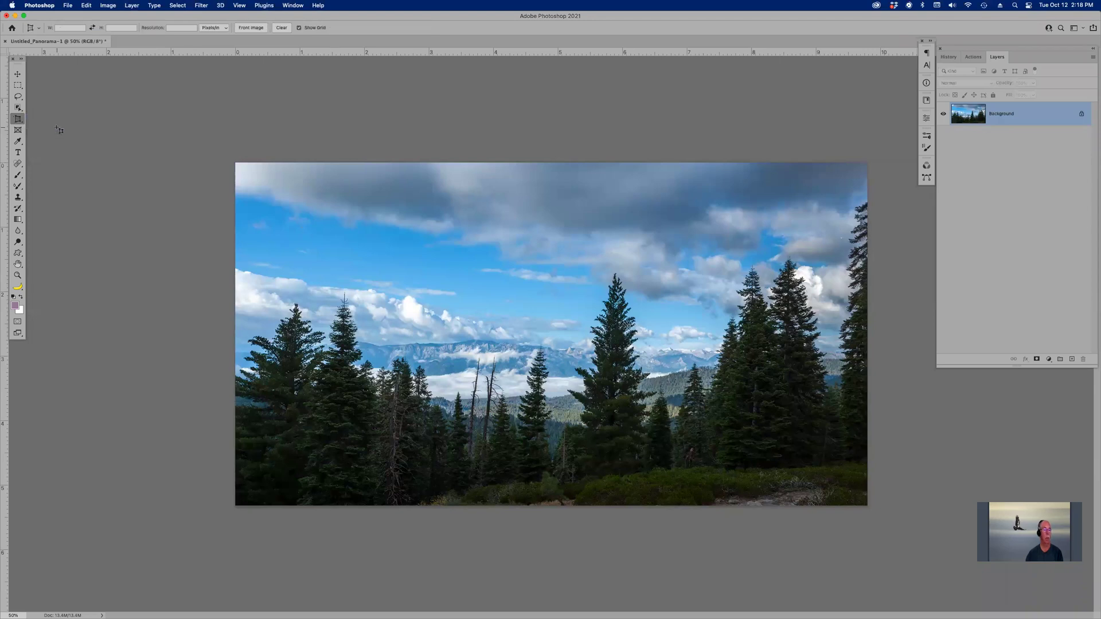
left_click_drag(235, 163, 374, 285)
left_click_drag(786, 505, 867, 505)
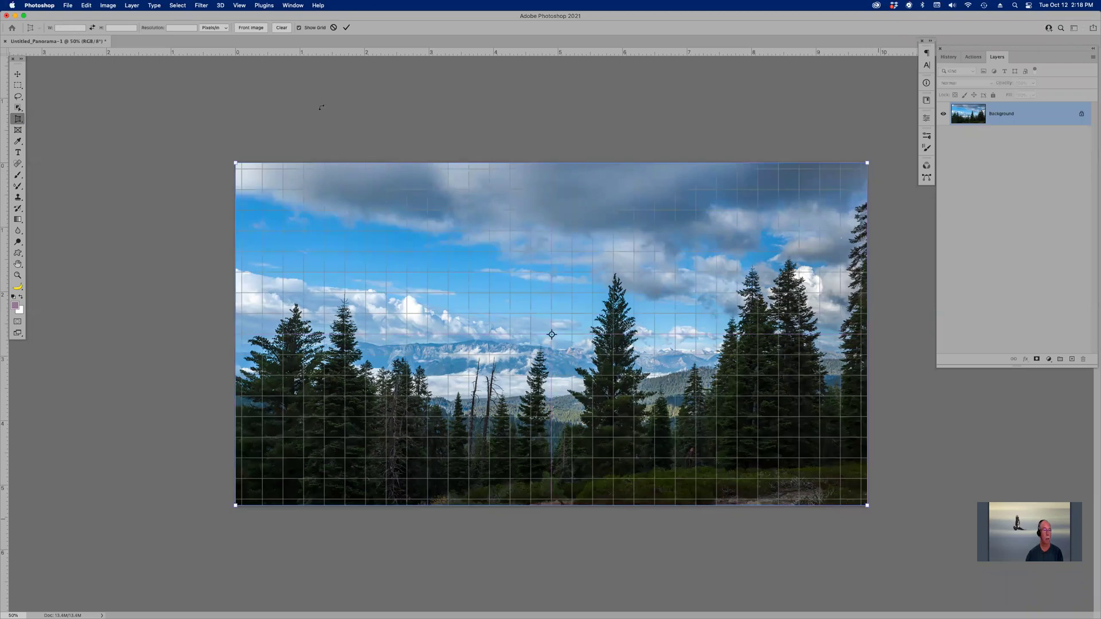
left_click_drag(236, 164, 264, 163)
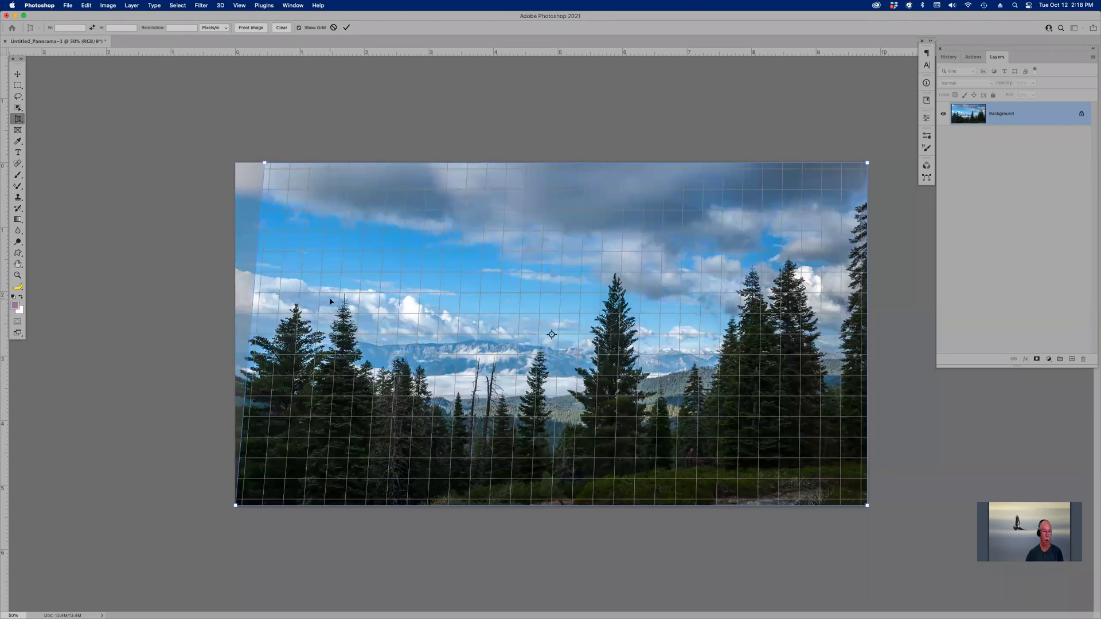
key("Return")
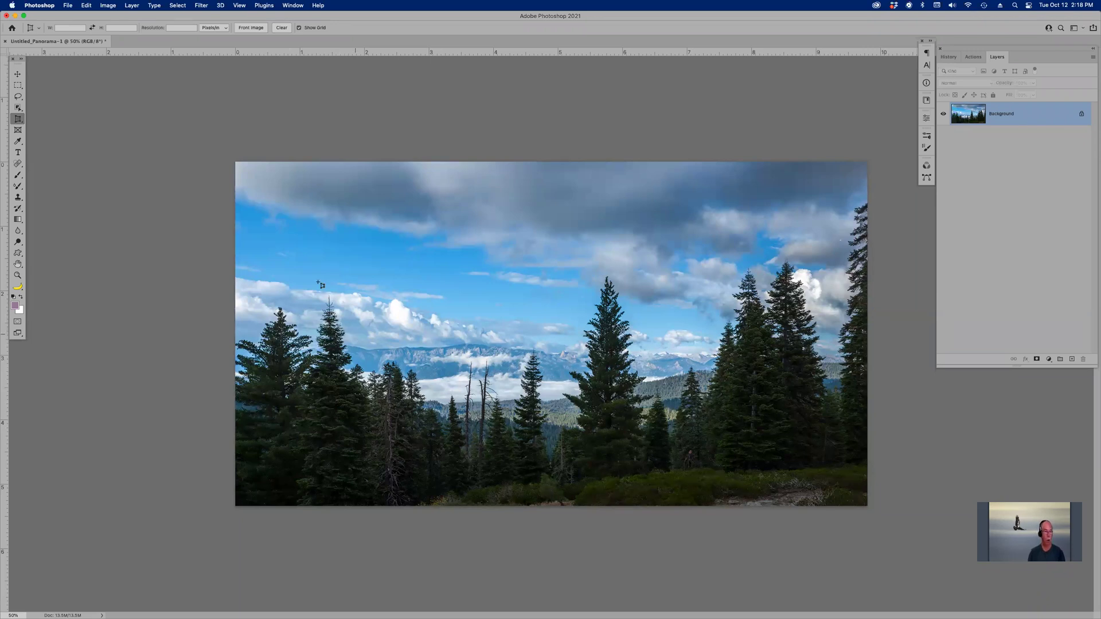
Step: Switch back to the regular Crop tool and close the panorama without saving
right_click(22, 122)
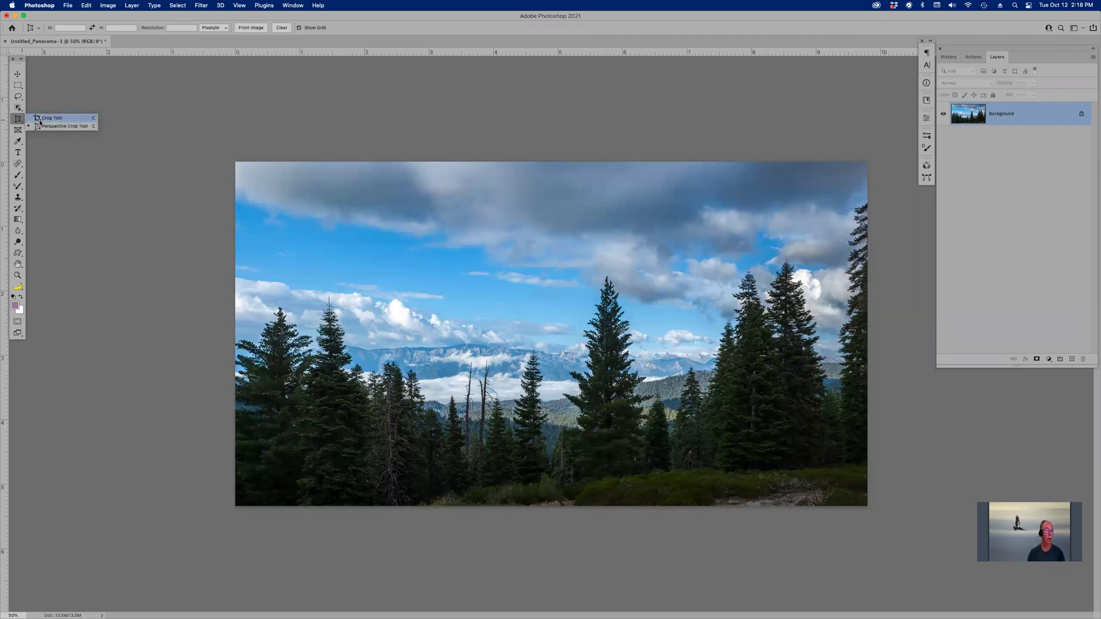
left_click(41, 119)
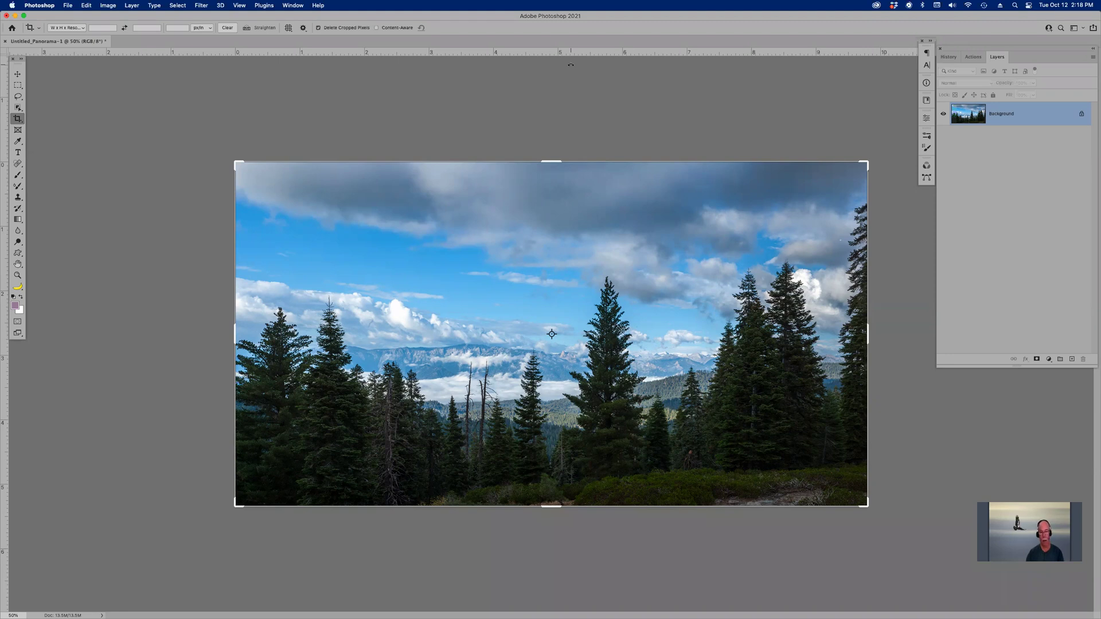
key("super+s")
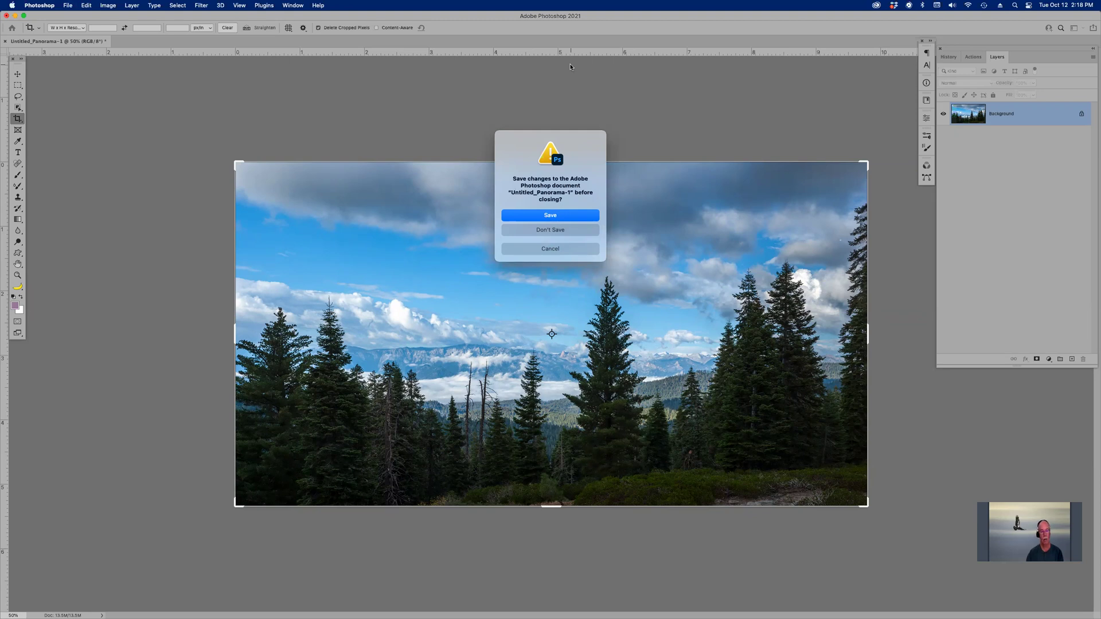
key("super+d")
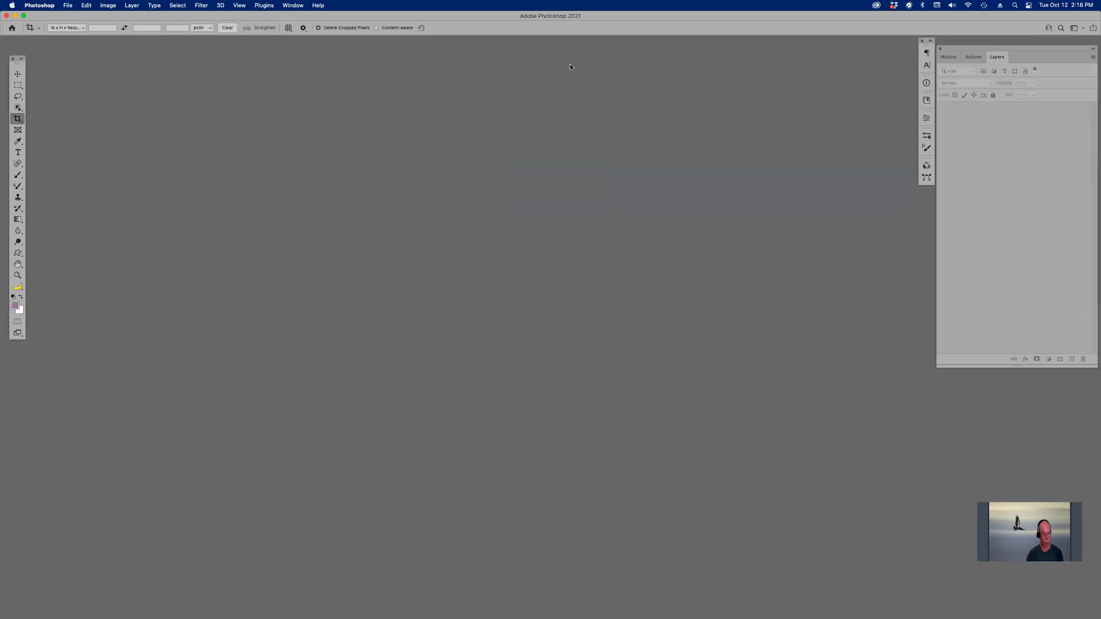
Step: Return to Bridge, browse the individual Sequioa photos, and open the Yosemite folder in Oct Party
key("super+Tab")
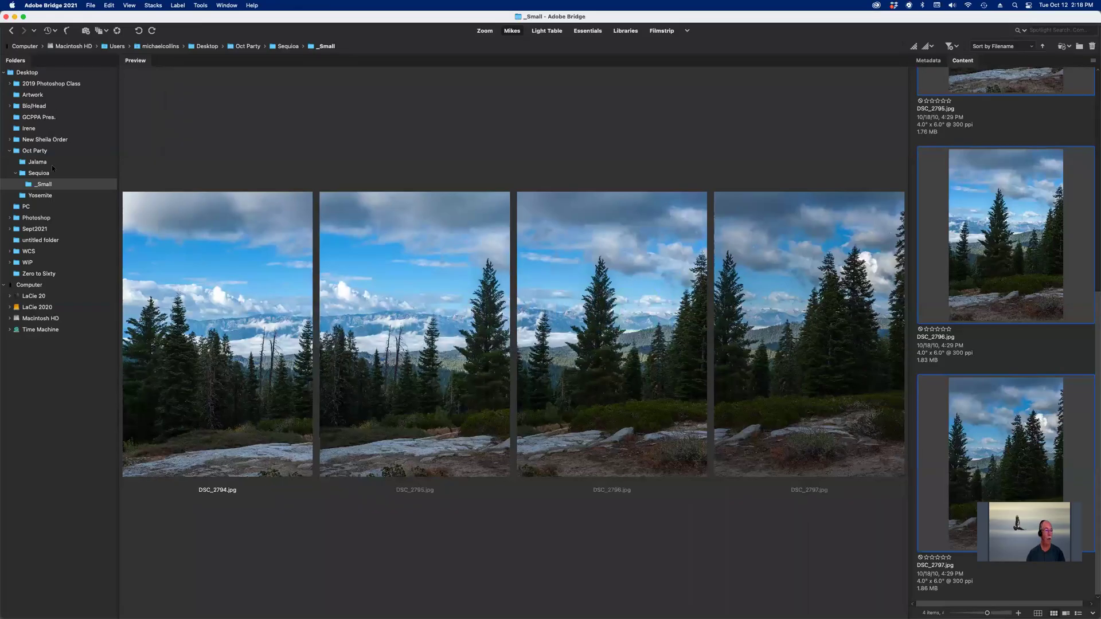
left_click(986, 278)
key("Down")
key("Up")
key("Up")
key("Up")
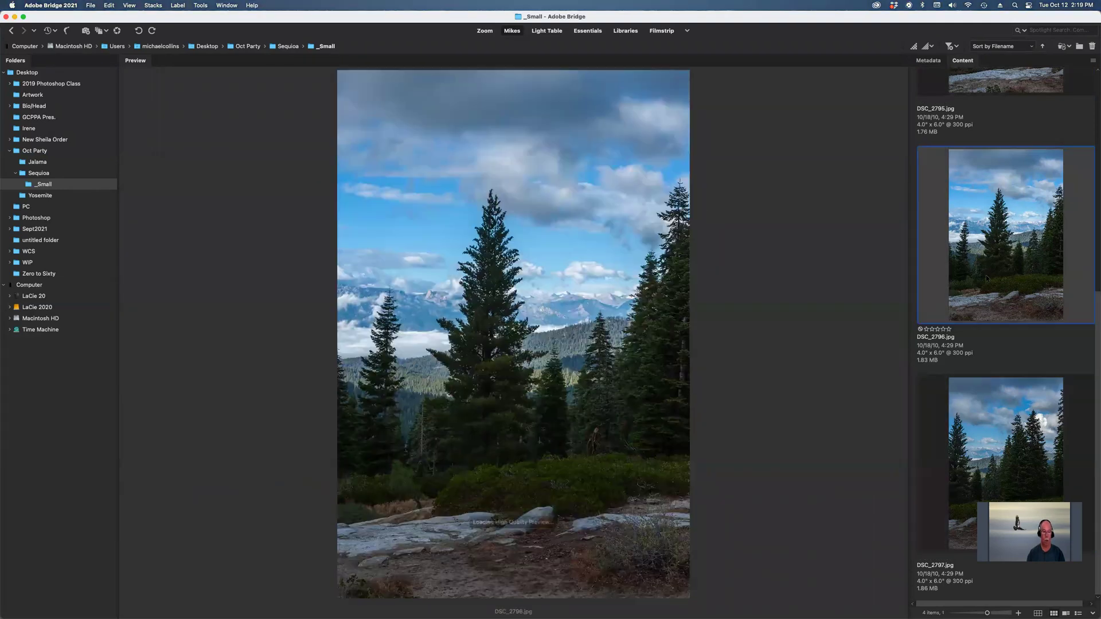
left_click(41, 198)
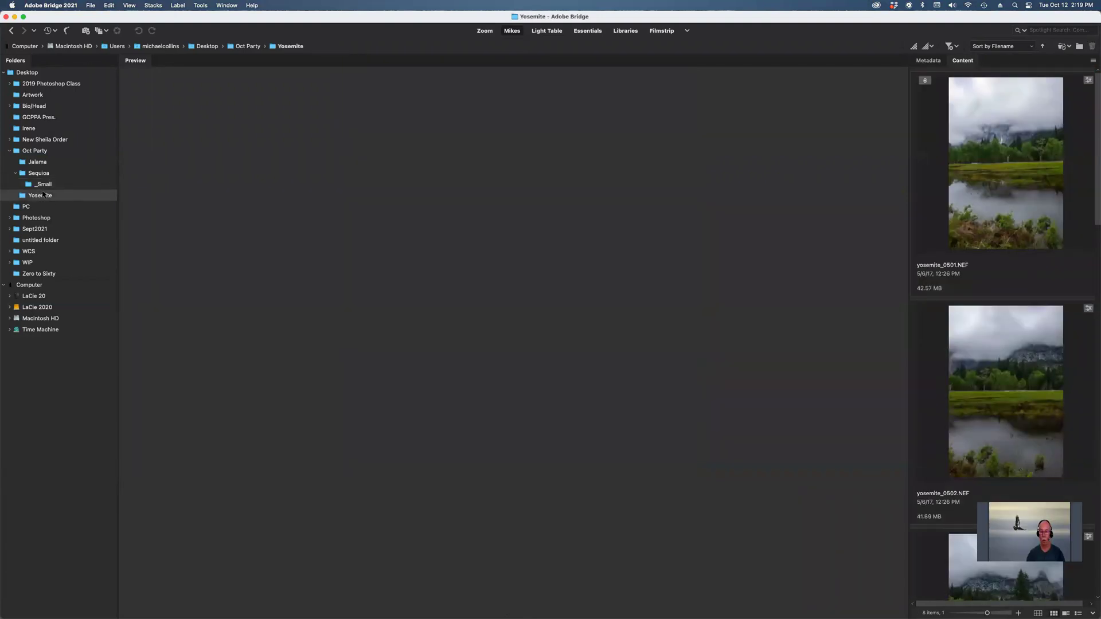
Step: Look through the Yosemite photos and the Oct Party subfolders, and return to the Yosemite folder
scroll(1003, 275, "down", 10)
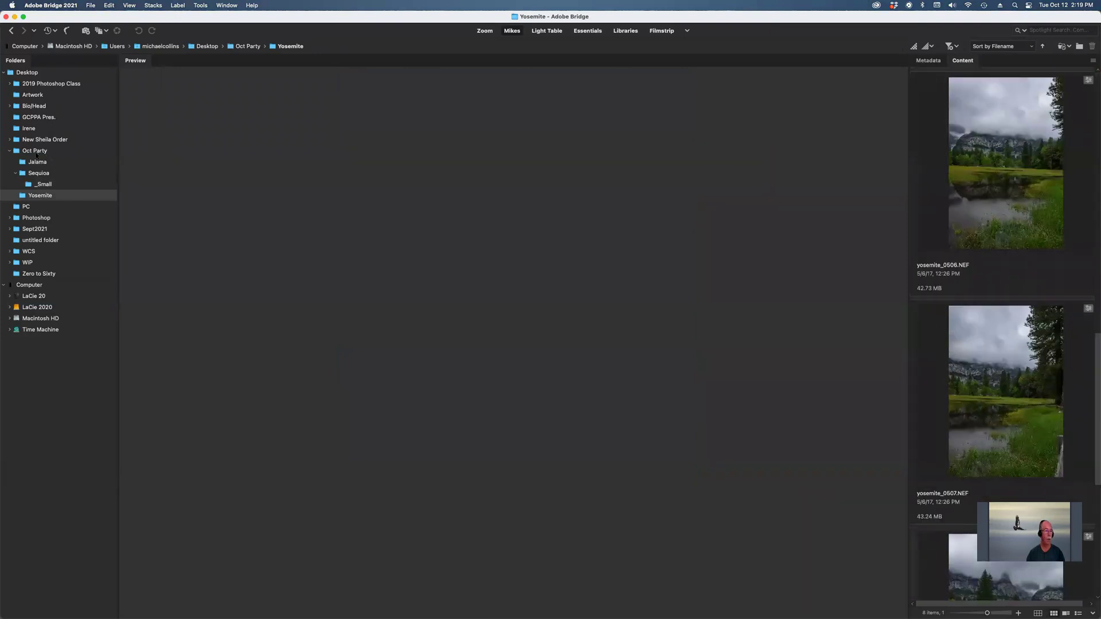
left_click(35, 152)
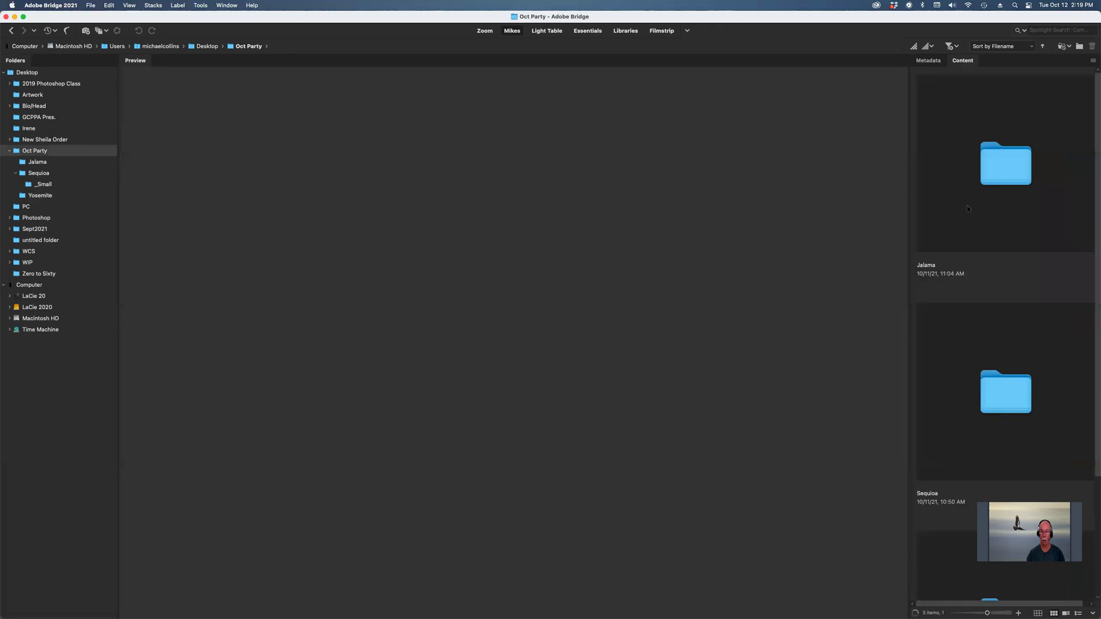
scroll(1016, 276, "down", 3)
scroll(1015, 279, "up", 3)
left_click(106, 194)
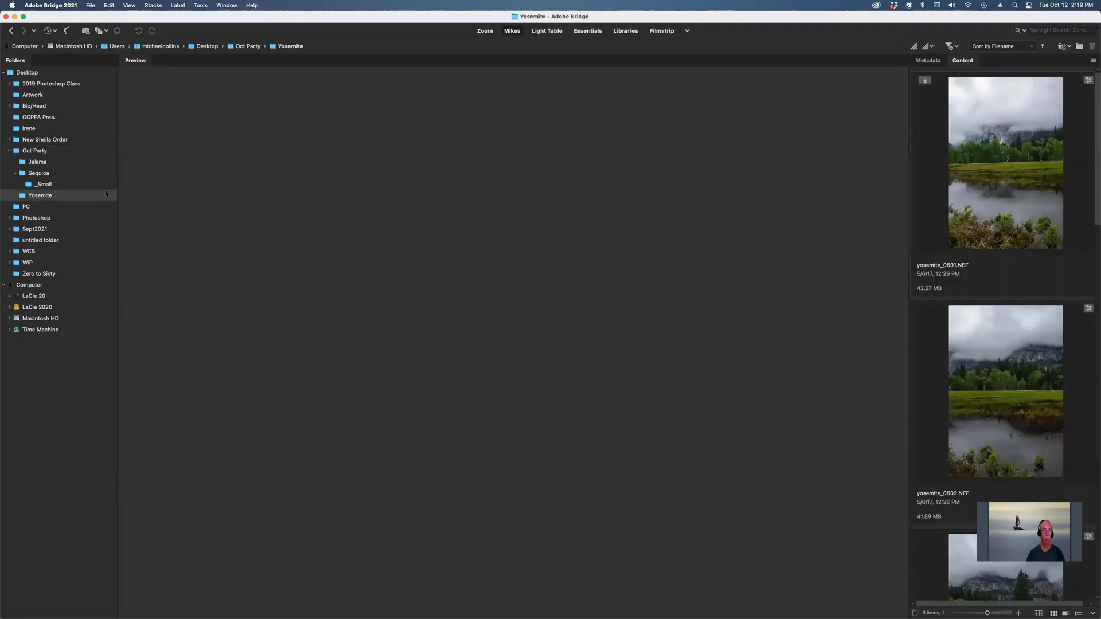
left_click(1020, 192)
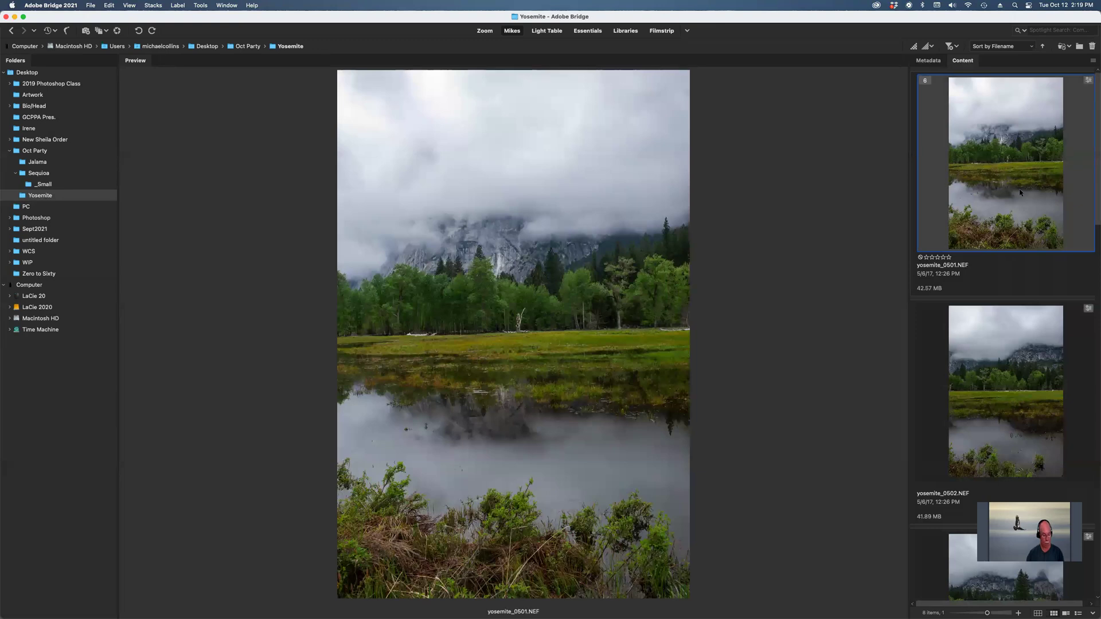
key("super+a")
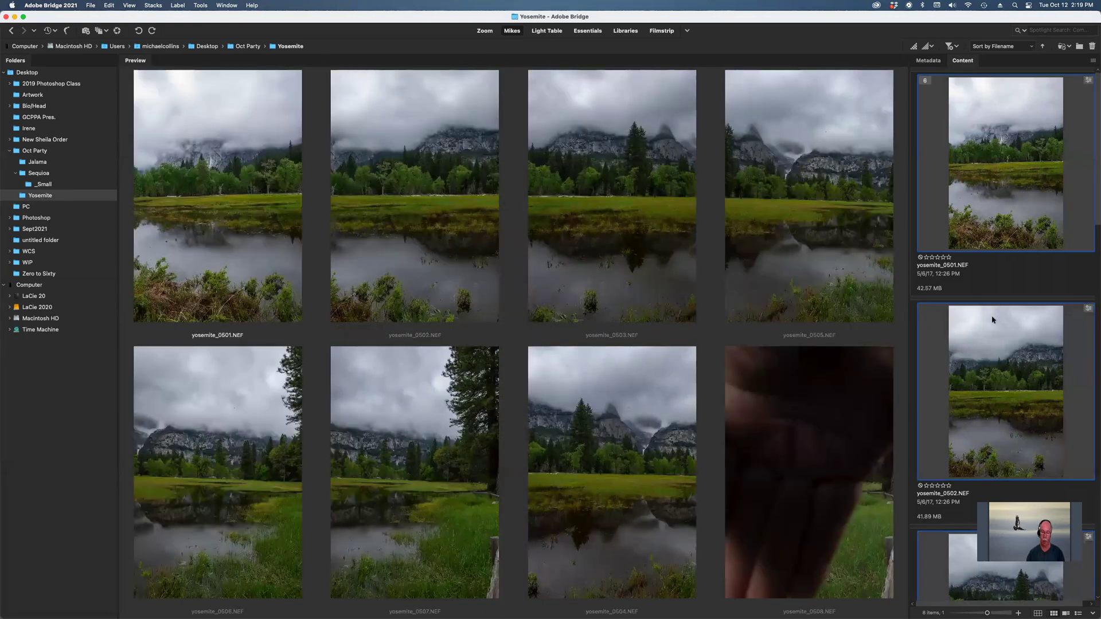
scroll(993, 320, "down", 10)
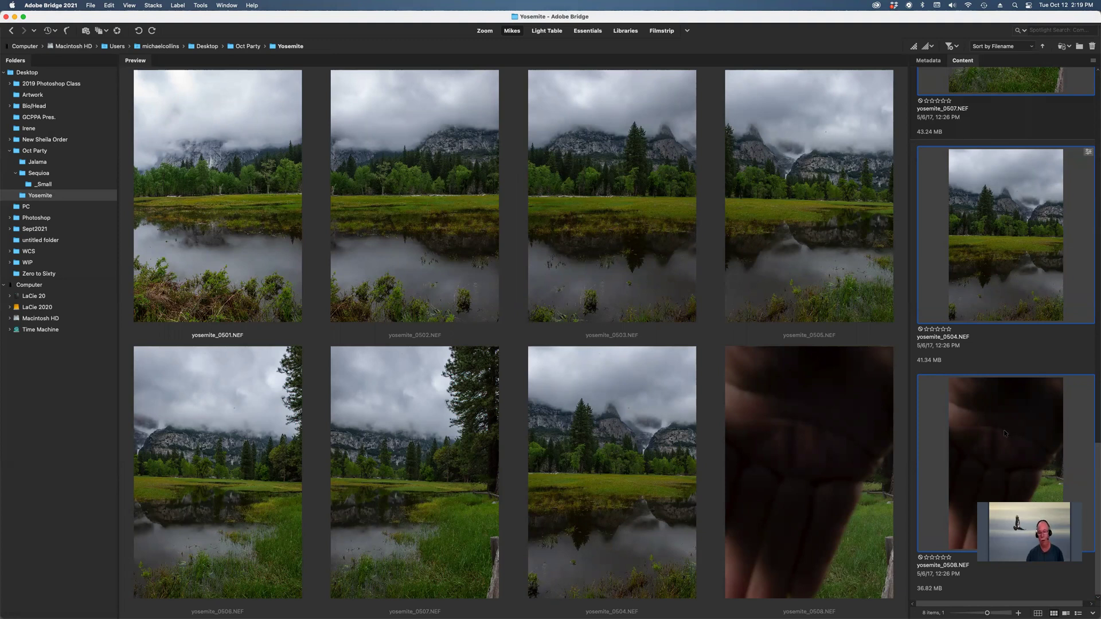
left_click(1003, 428, "super")
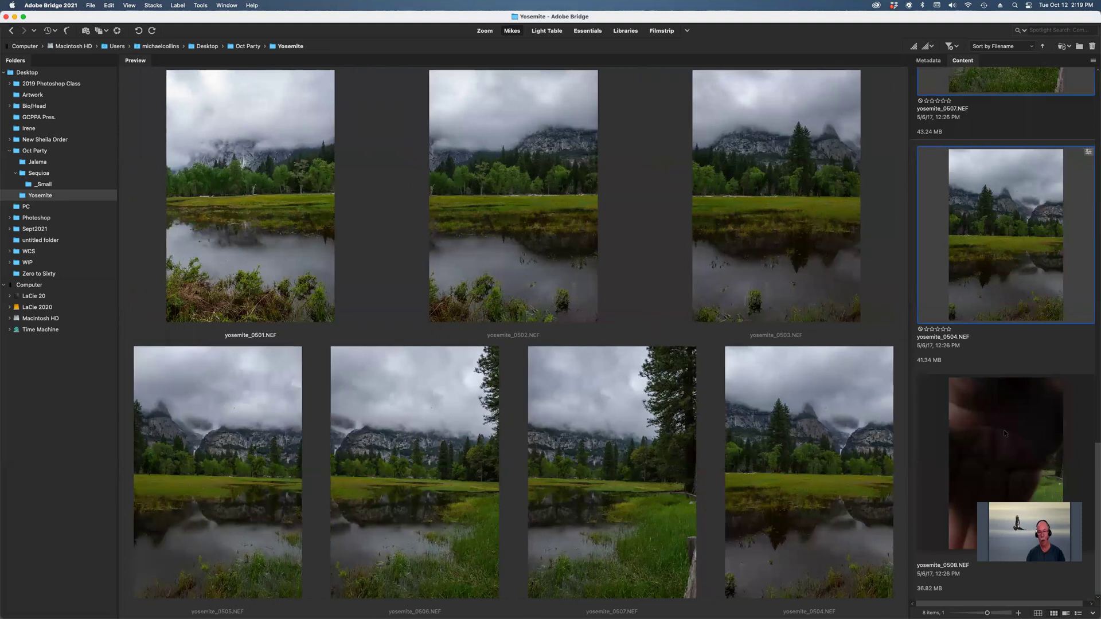
double_click(979, 267)
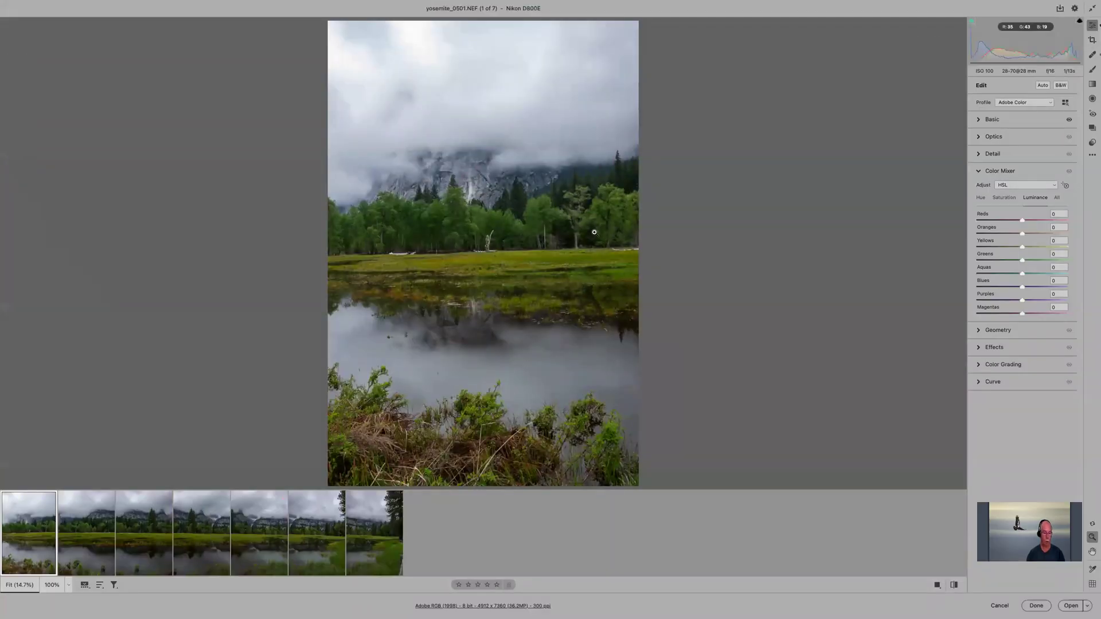
key("super+a")
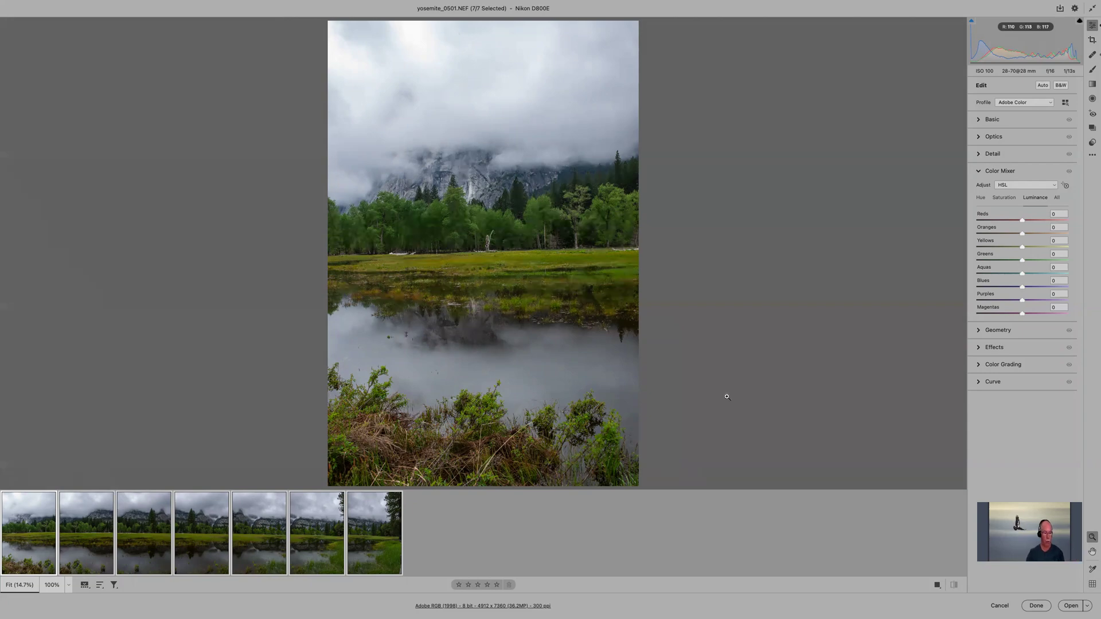
key("Escape")
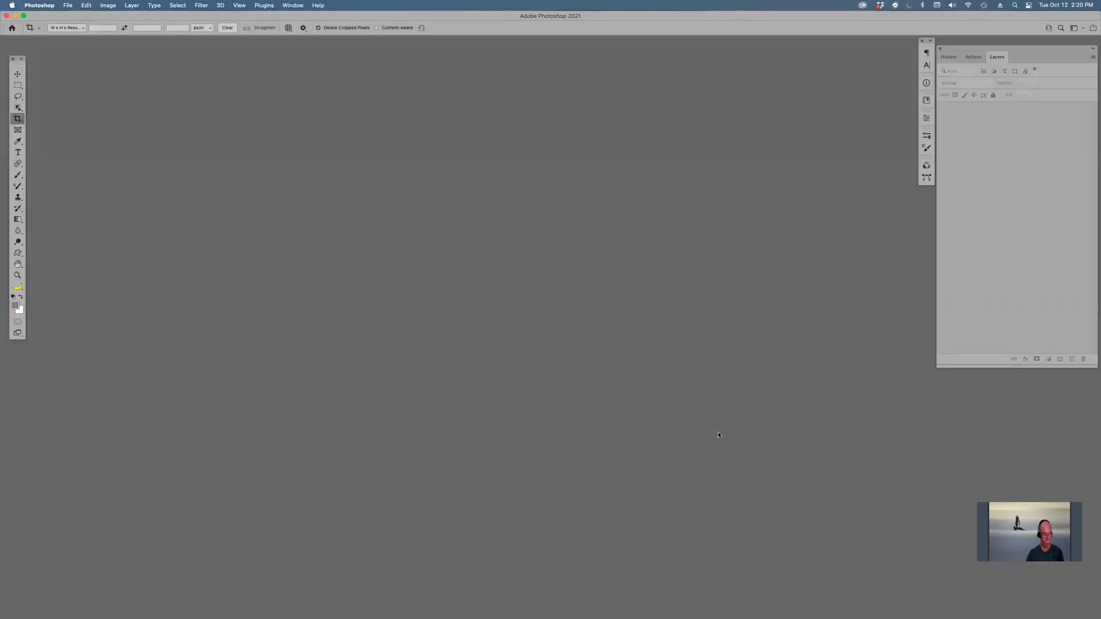
key("super+alt+o")
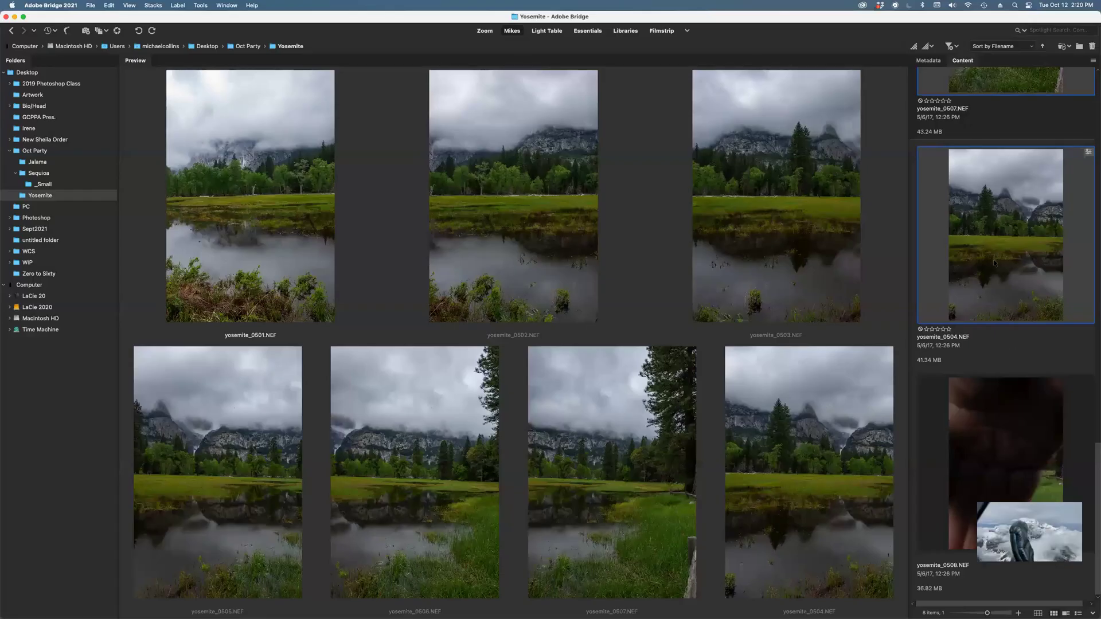
Step: Examine the individual Yosemite photos back and forth from yosemite_0501.NEF, comparing how neighbouring frames overlap
left_click(995, 262)
key("Home")
key("Down")
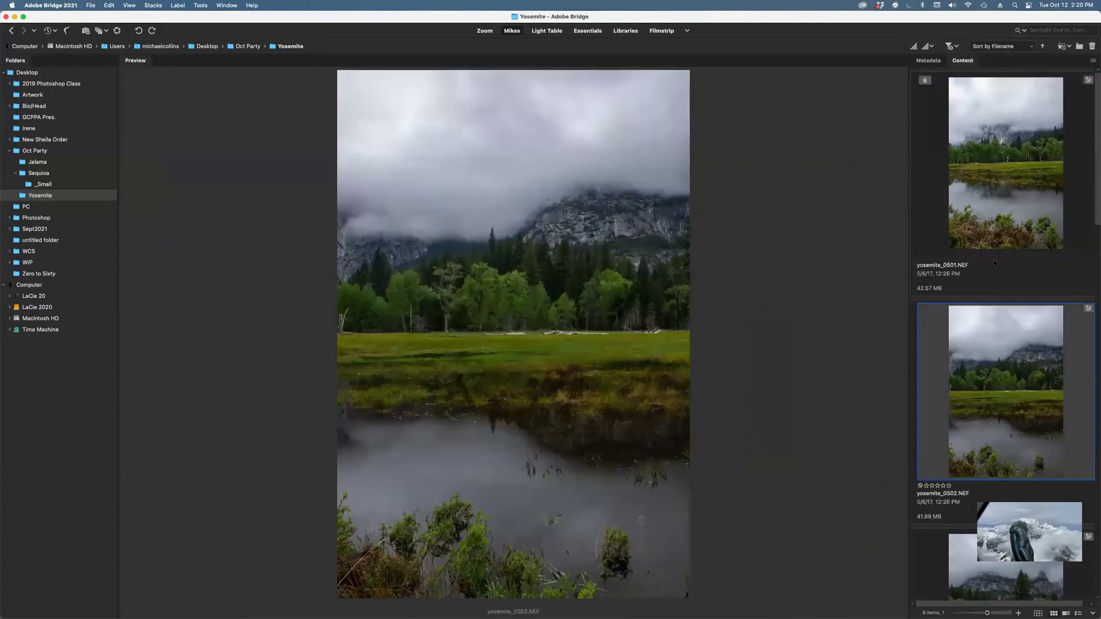
key("Down")
key("Down")
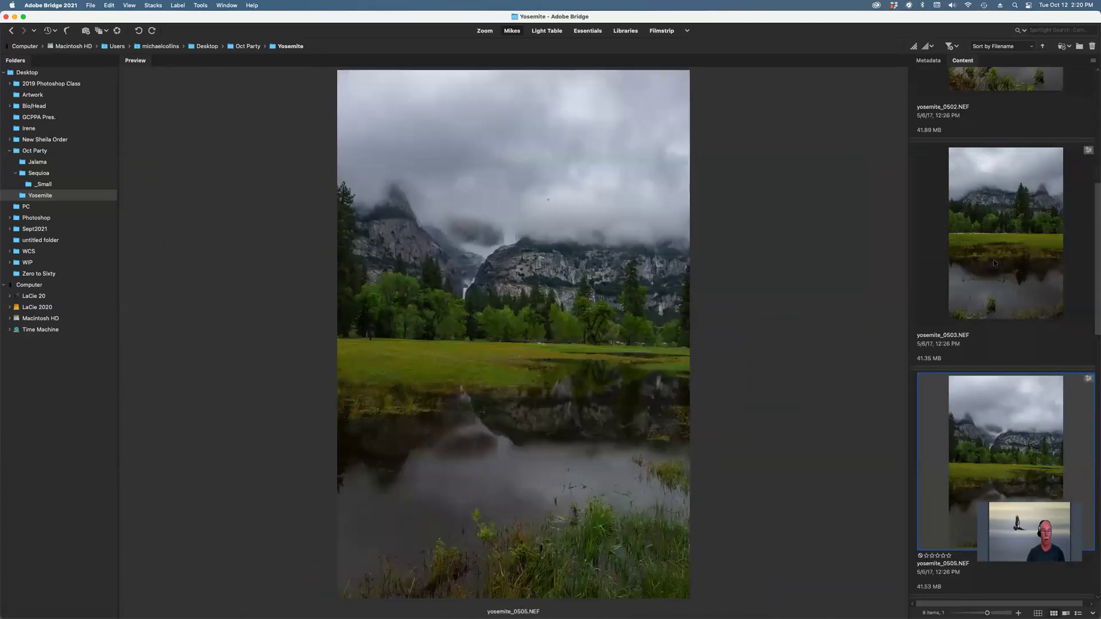
key("Down")
key("Down")
key("Up")
key("Up")
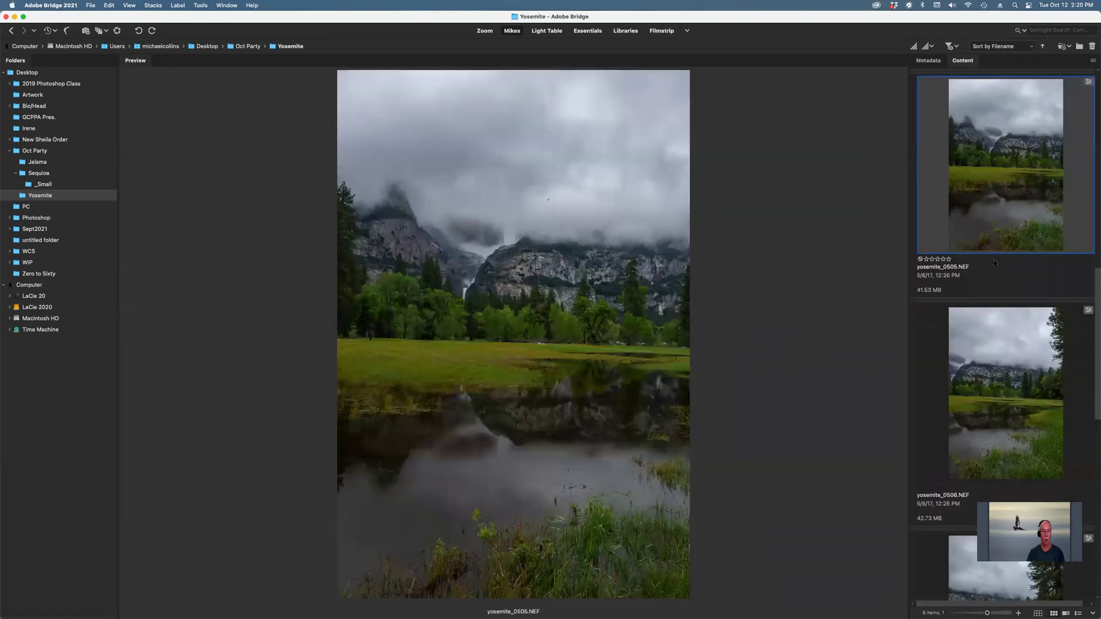
key("Up")
key("Up")
key("Up")
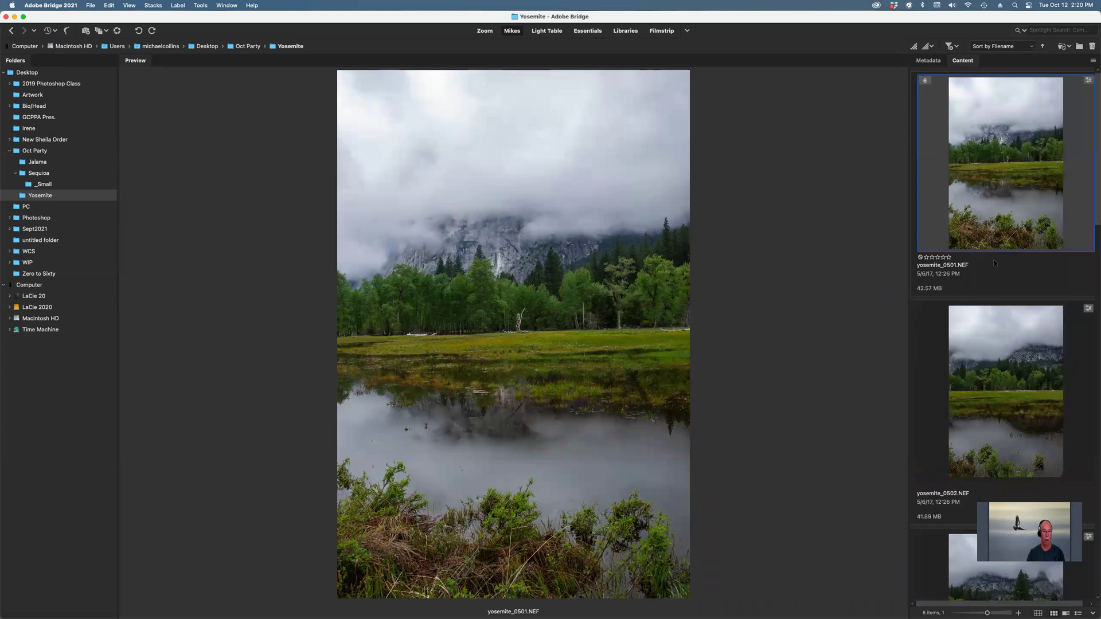
key("Down")
key("Down")
key("Down")
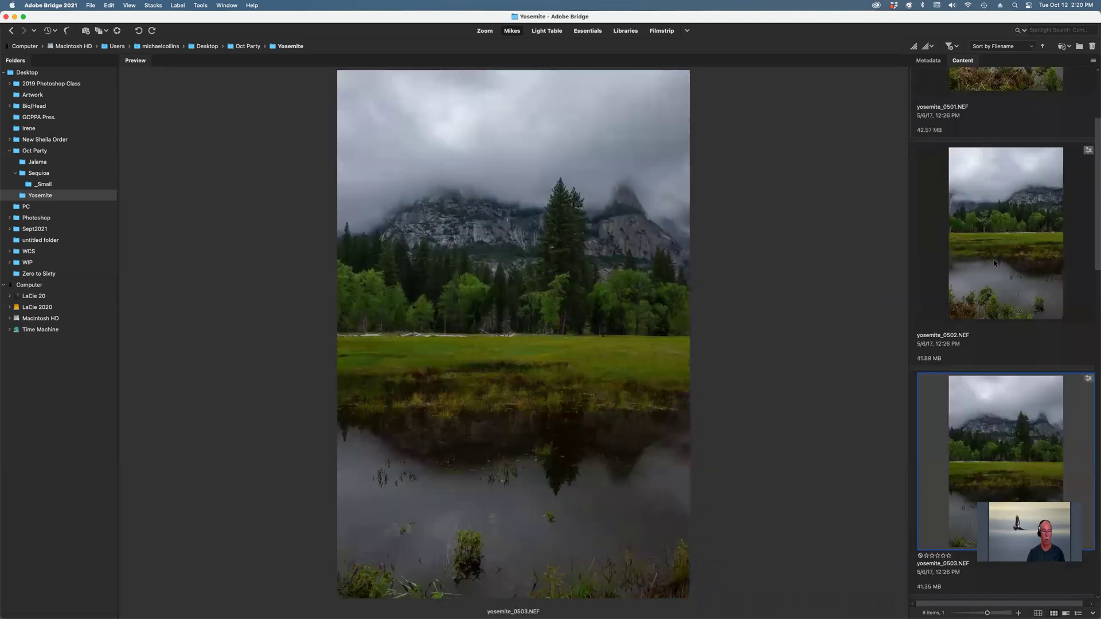
key("Down")
key("Down")
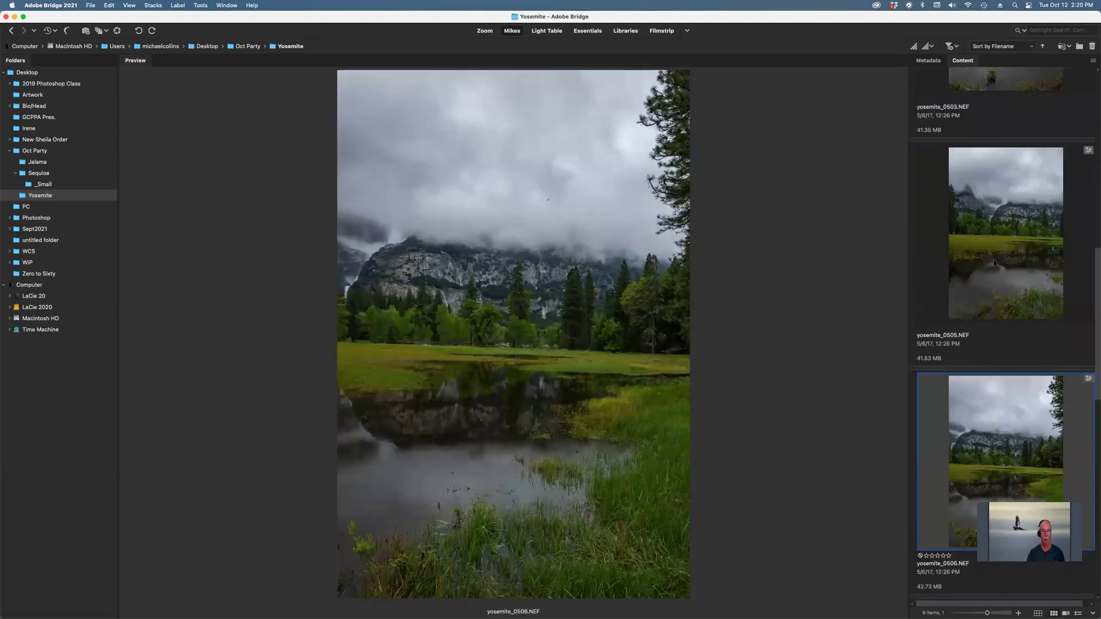
key("Down")
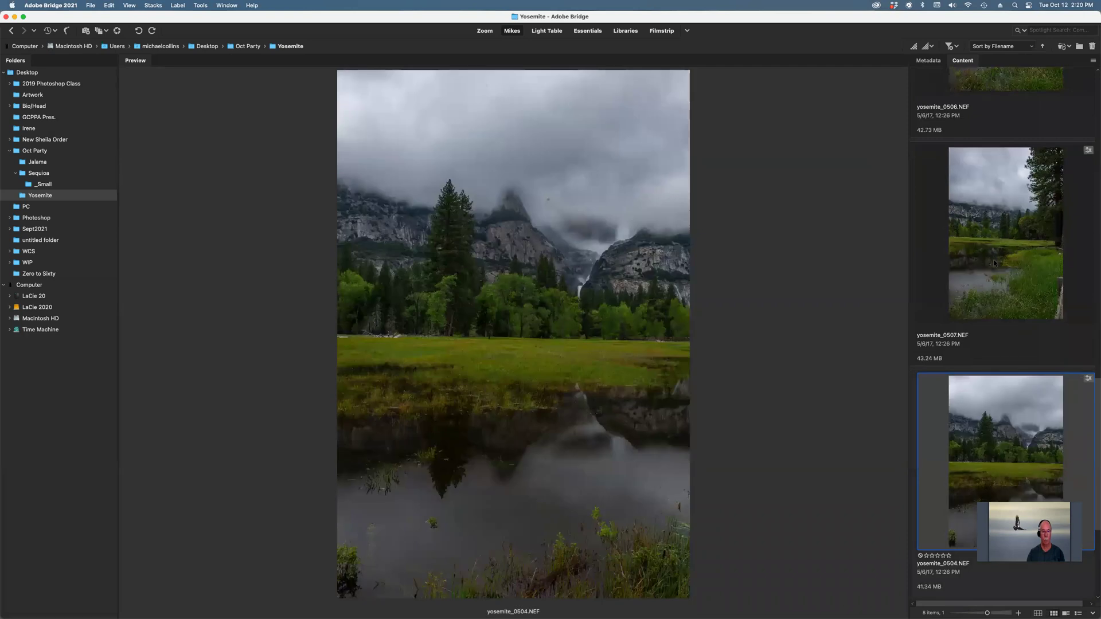
key("Up")
key("Up")
key("Up")
key("Up")
key("Up")
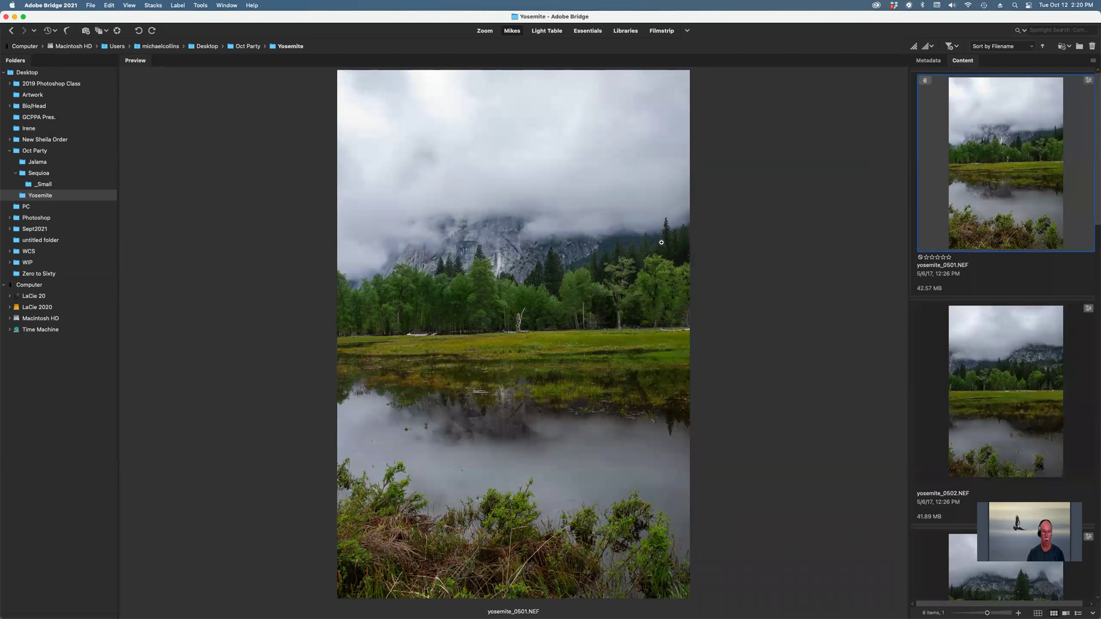
key("Down")
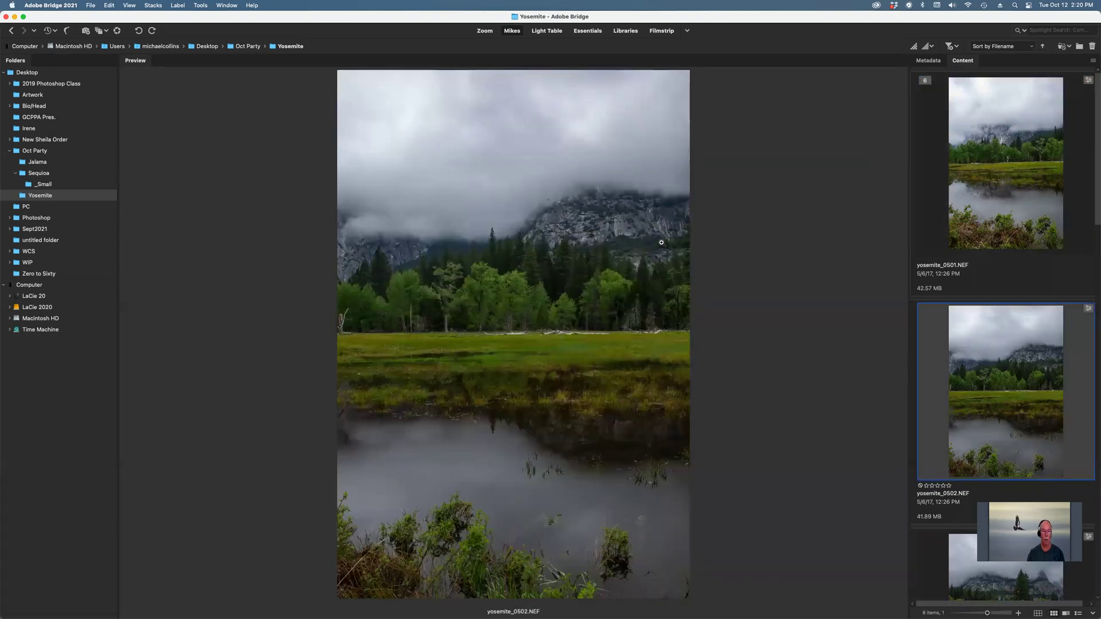
key("Up")
key("Down")
key("Down")
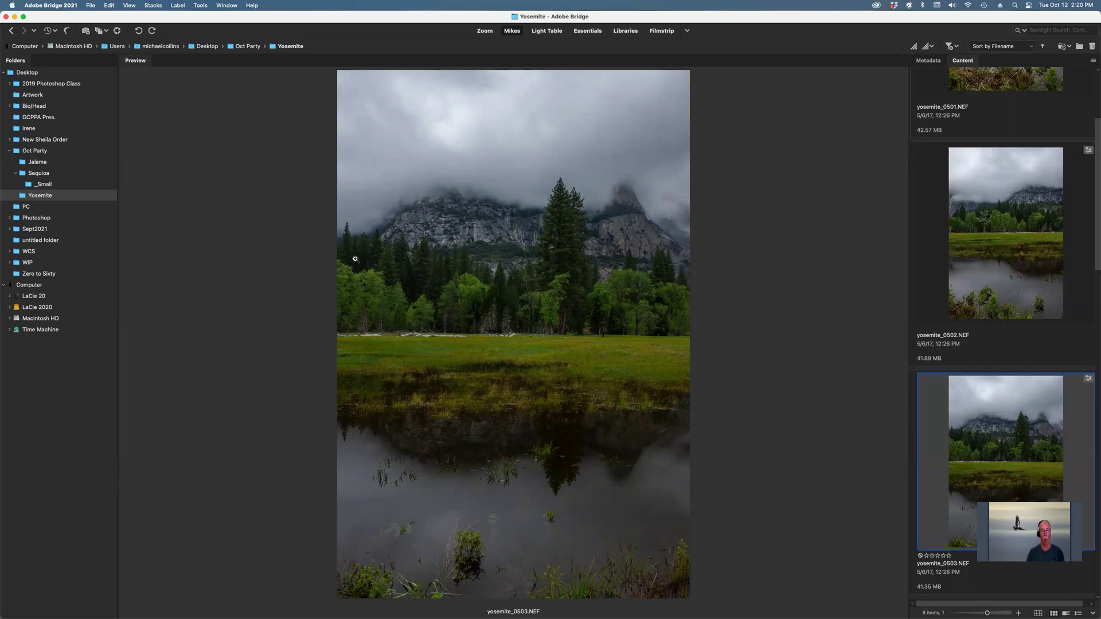
key("Up")
key("Up")
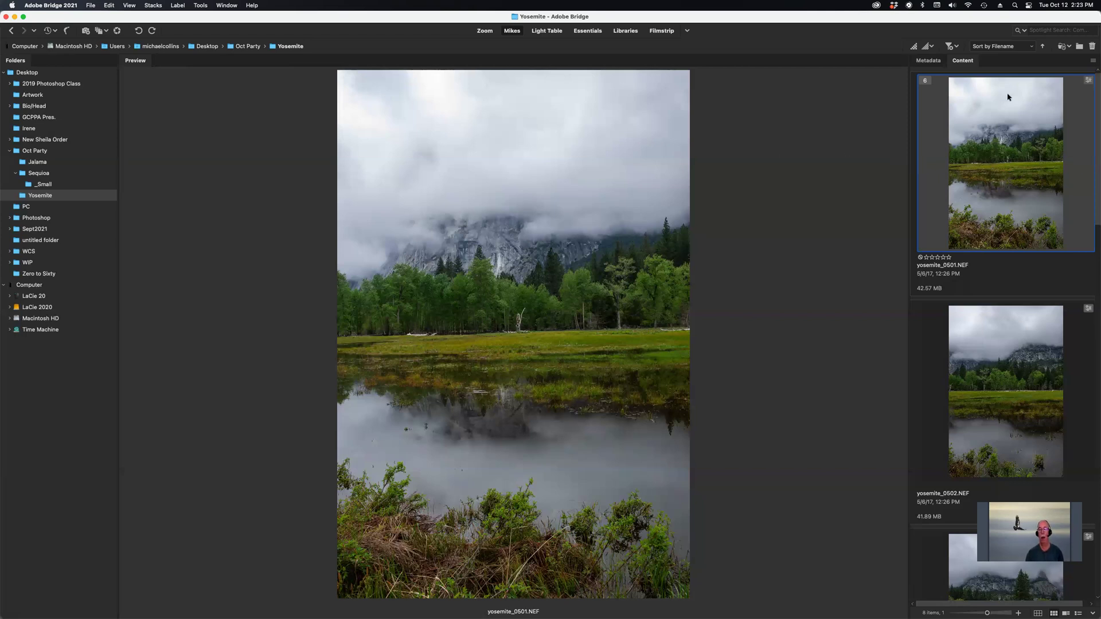
Step: Collapse and re-expand the Yosemite stack so its six photos are selected, and open them in Camera Raw
left_click(925, 84)
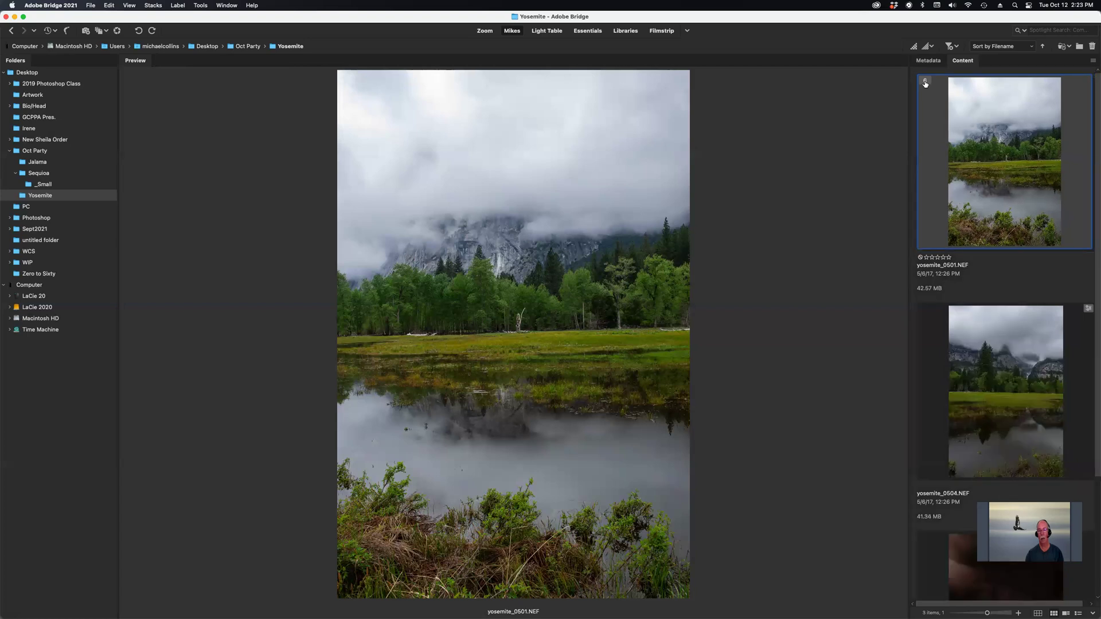
left_click(925, 82)
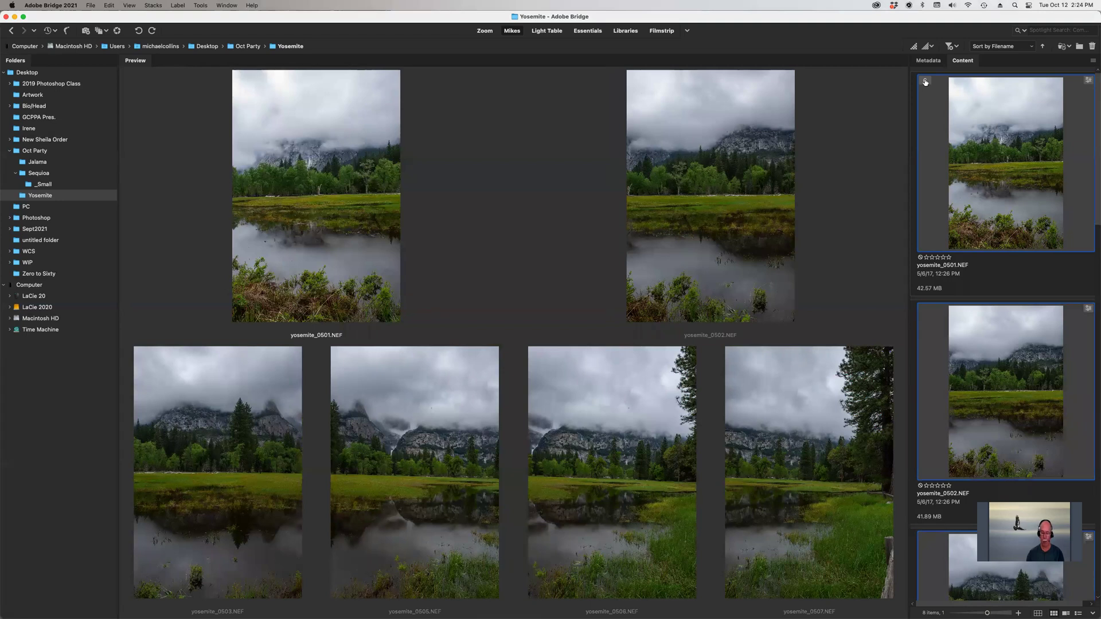
key("super+Tab")
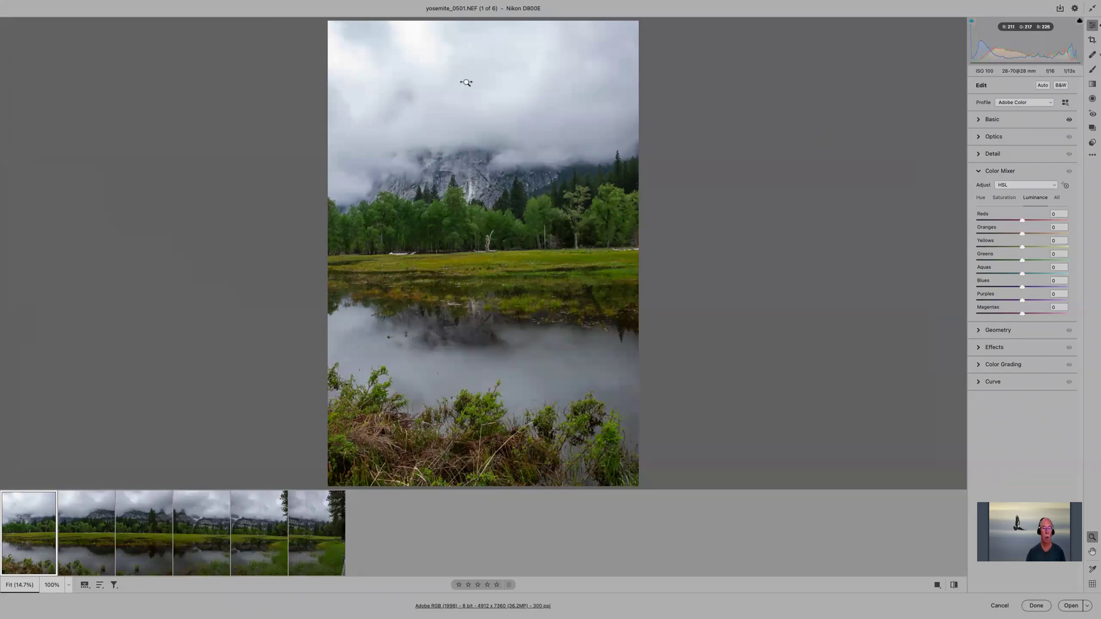
Step: Try healing a spot in the upper clouds of yosemite_0501.NEF
left_click_drag(465, 81, 622, 180)
left_click_drag(592, 145, 558, 78)
key("h")
left_click_drag(741, 154, 730, 251)
key("z")
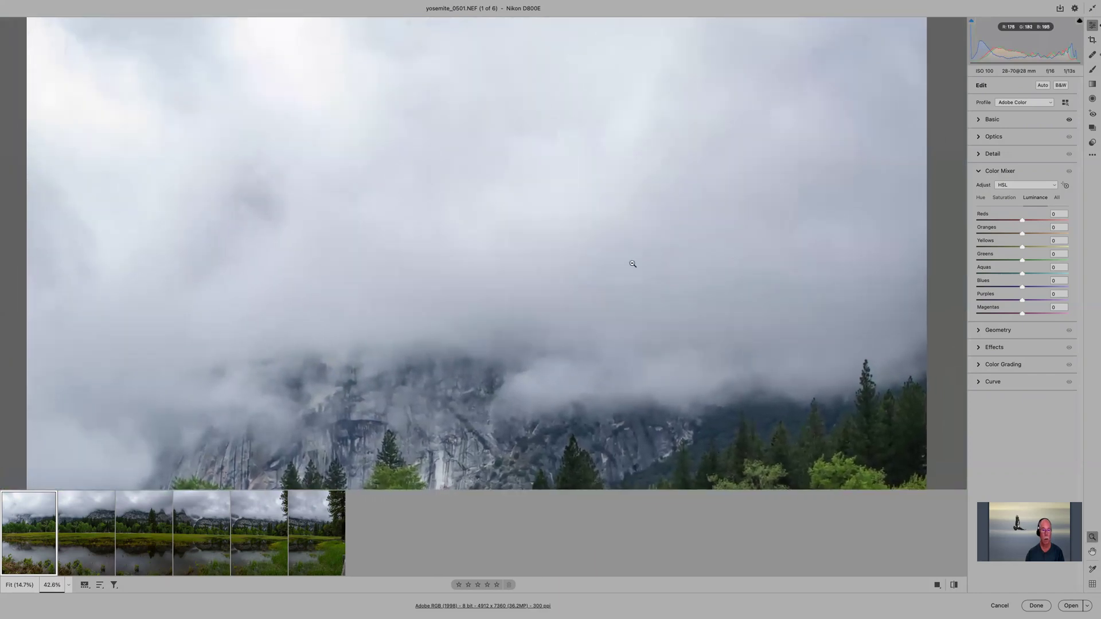
left_click(1091, 54)
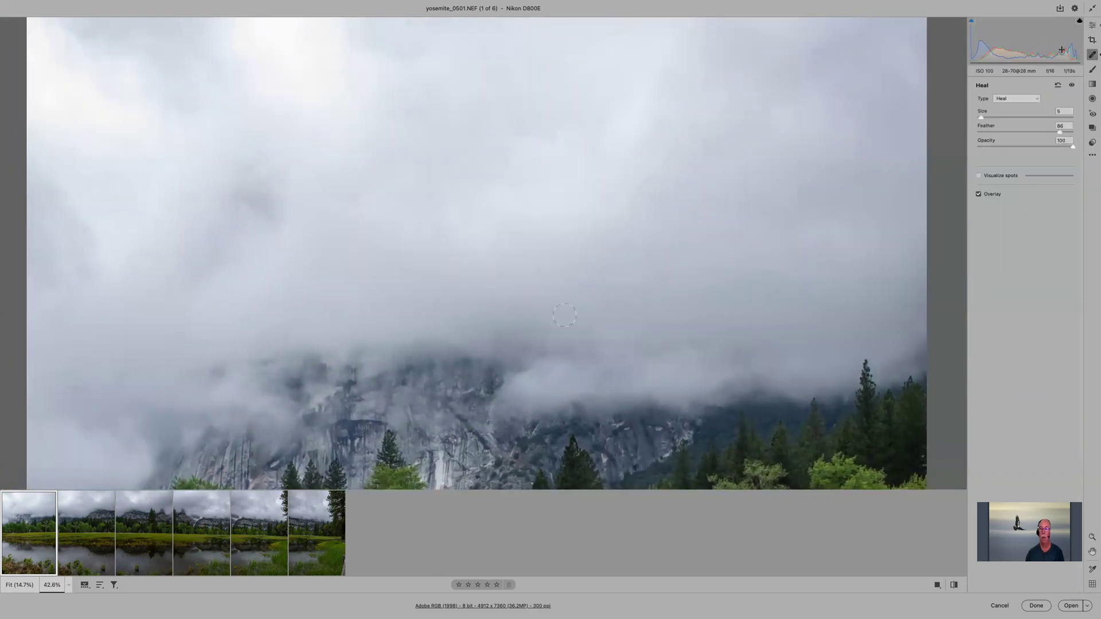
left_click(653, 96)
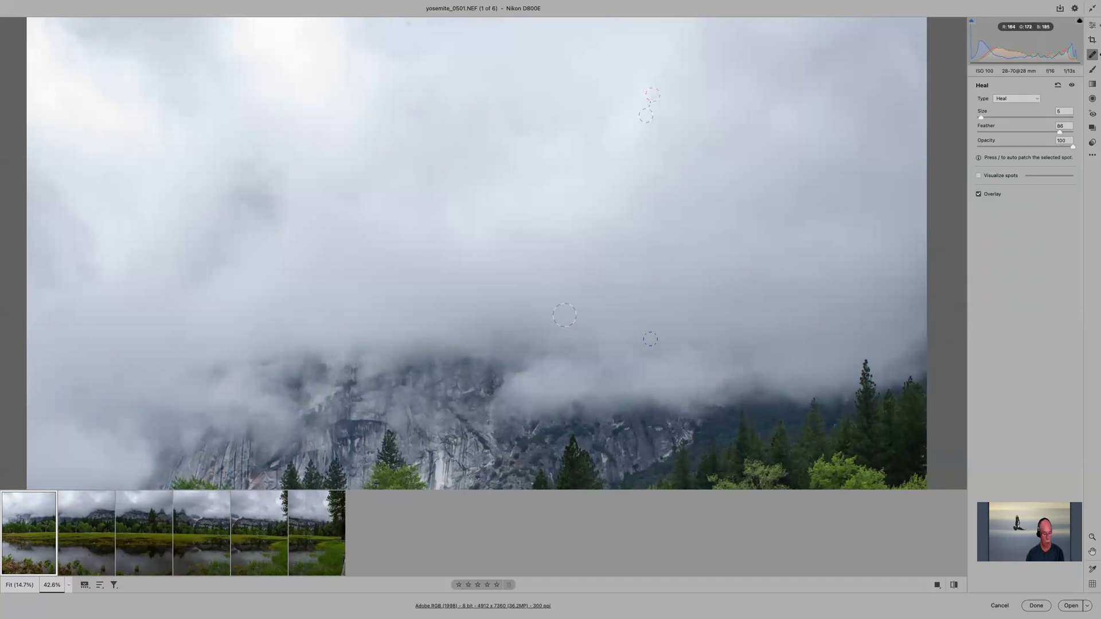
Step: Select all six Yosemite photos, clear the spot healing, and return to the Edit adjustments
key("super+a")
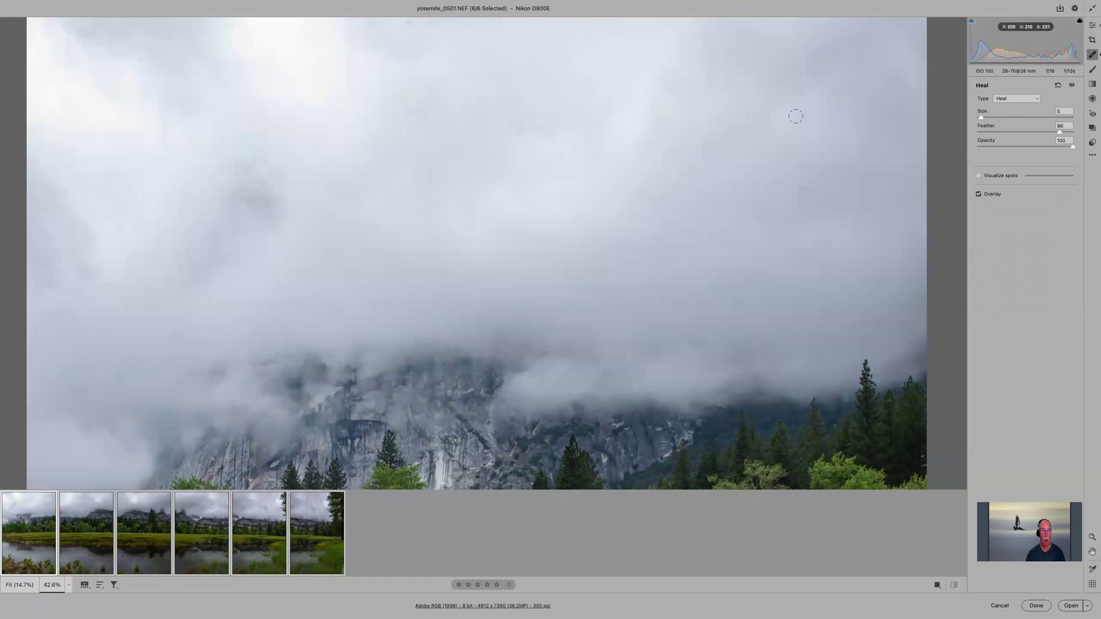
left_click(107, 174)
left_click(1094, 28)
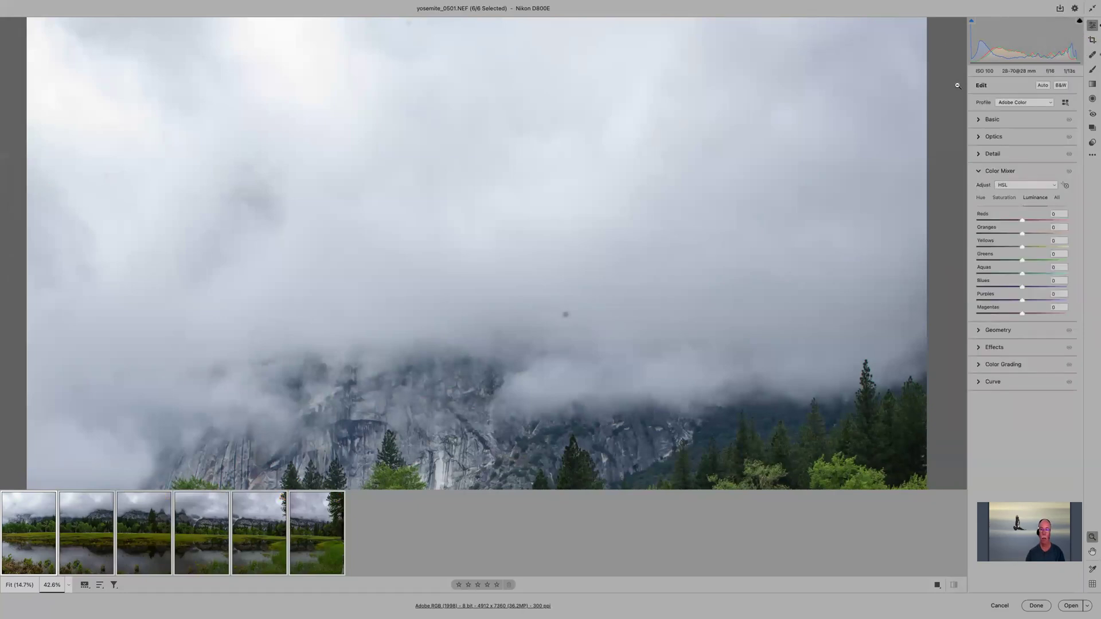
Step: Apply Auto tone to all six photos, with Highlights set to -97 and Whites to +1
left_click(983, 120)
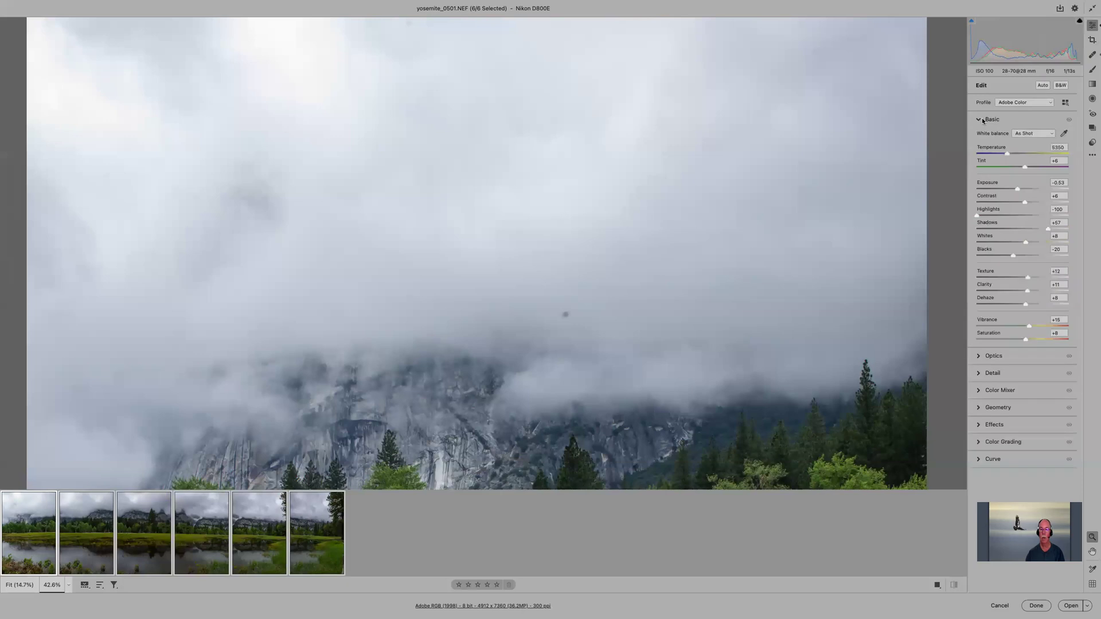
left_click(1042, 85)
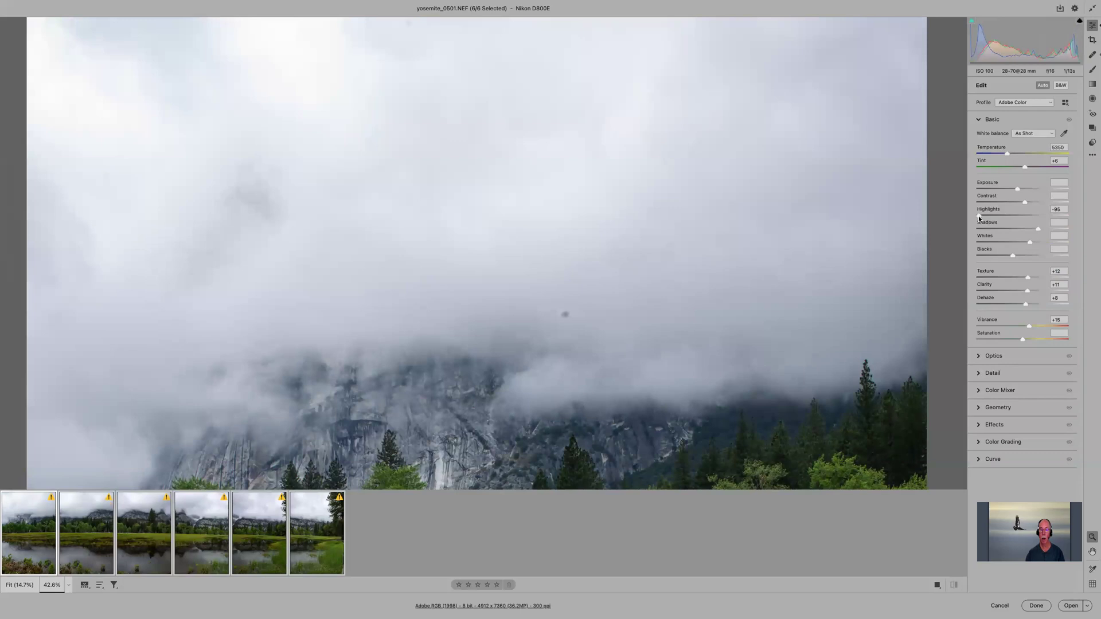
left_click_drag(1030, 242, 1022, 242)
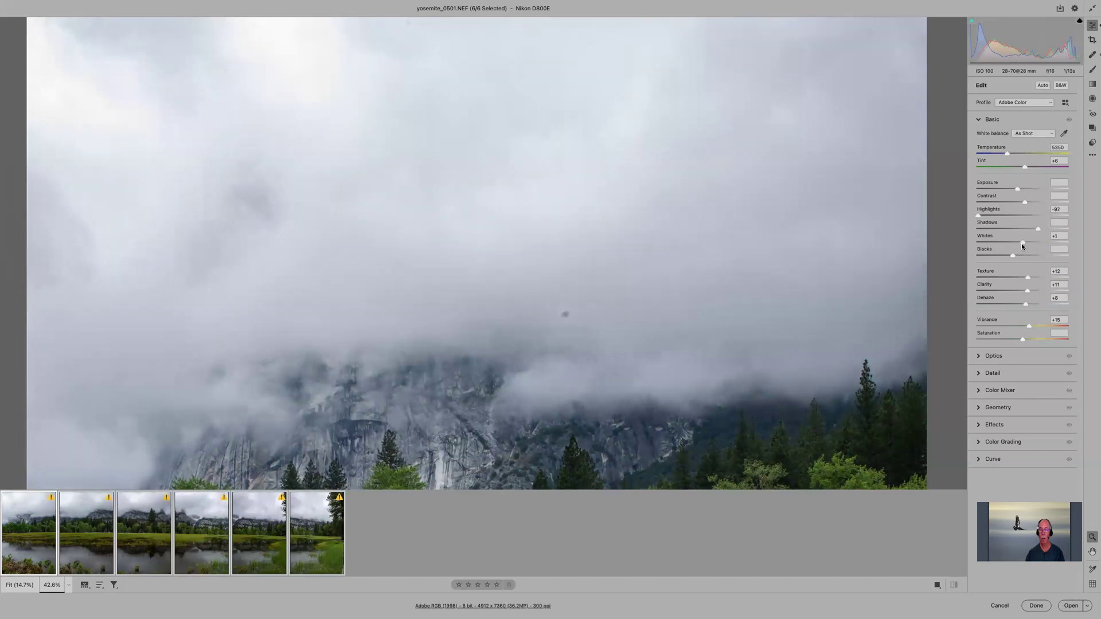
Step: Heal the dark sensor spot in the clouds above the mountain across all six photos, and return to the Edit adjustments
left_click(630, 185)
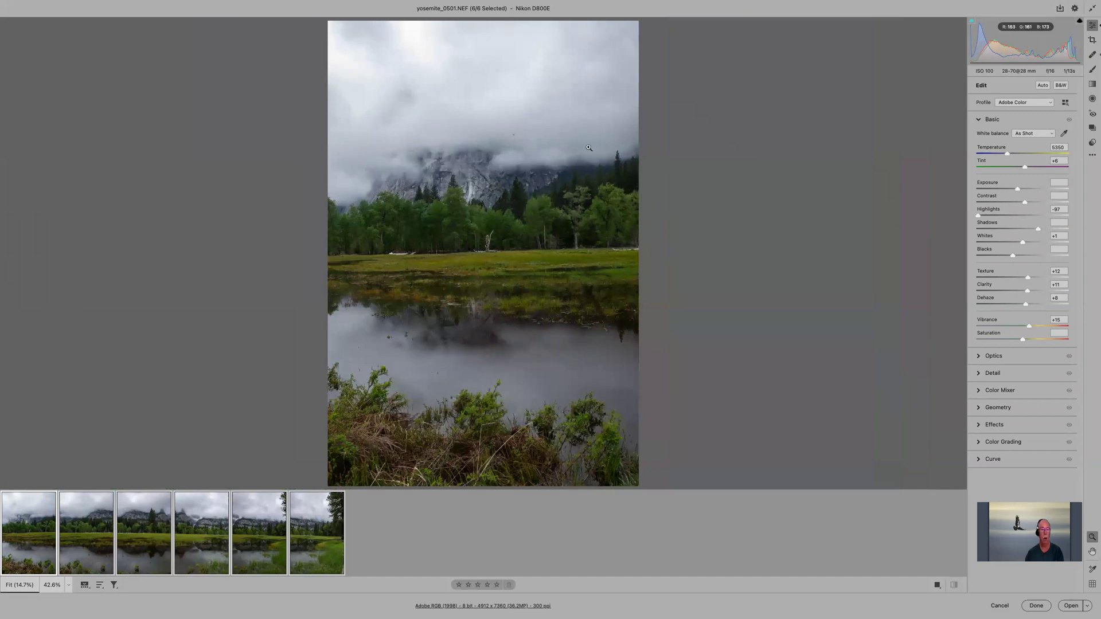
left_click_drag(490, 125, 595, 200)
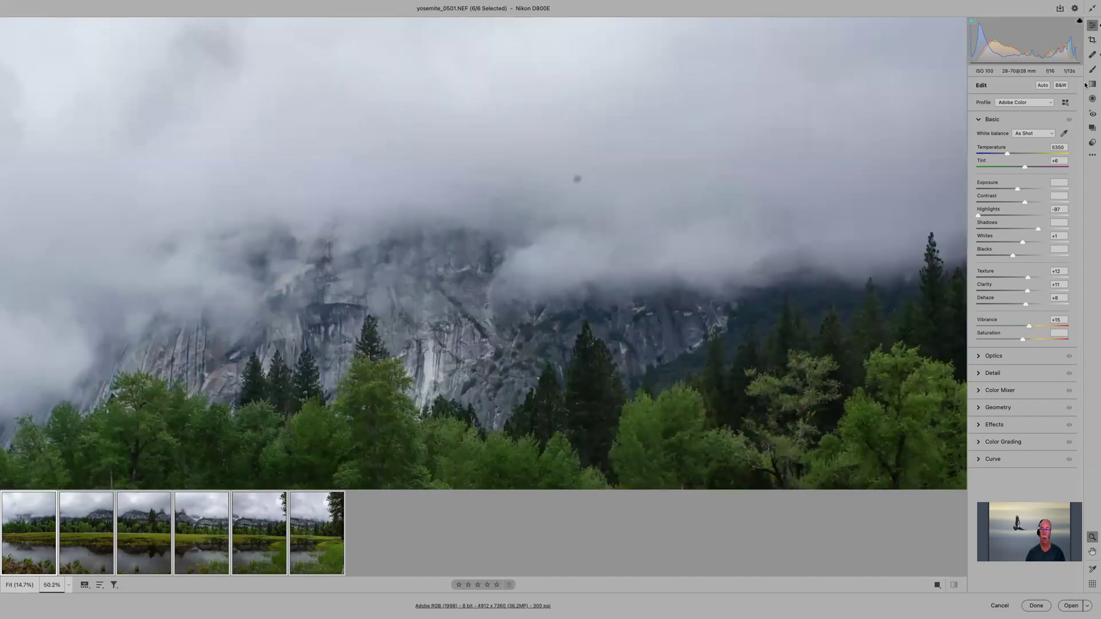
left_click(1093, 56)
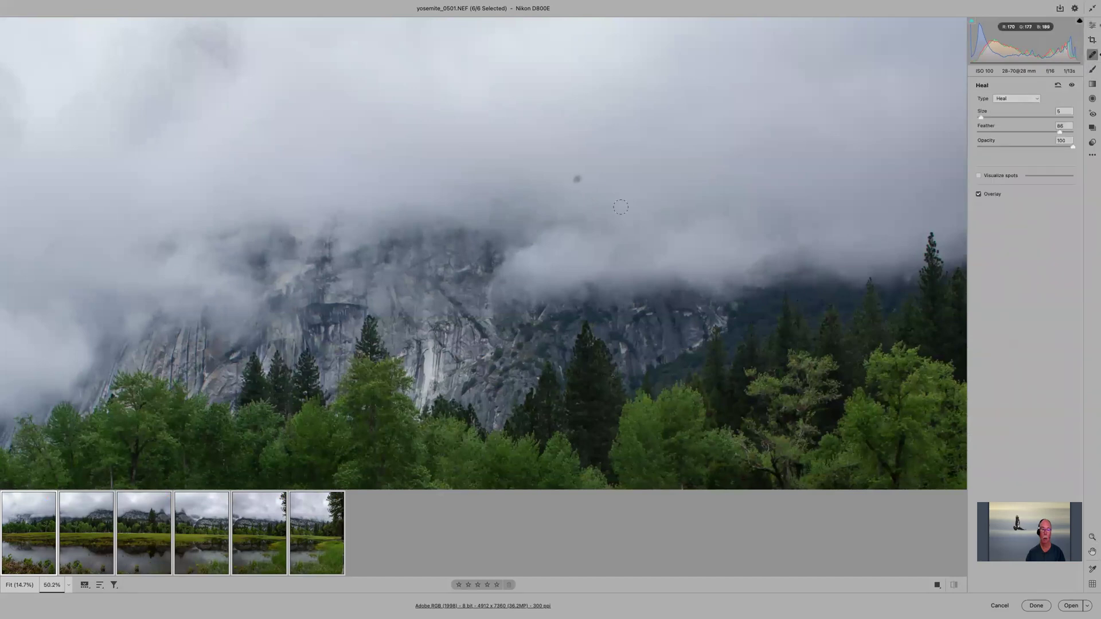
left_click(577, 179)
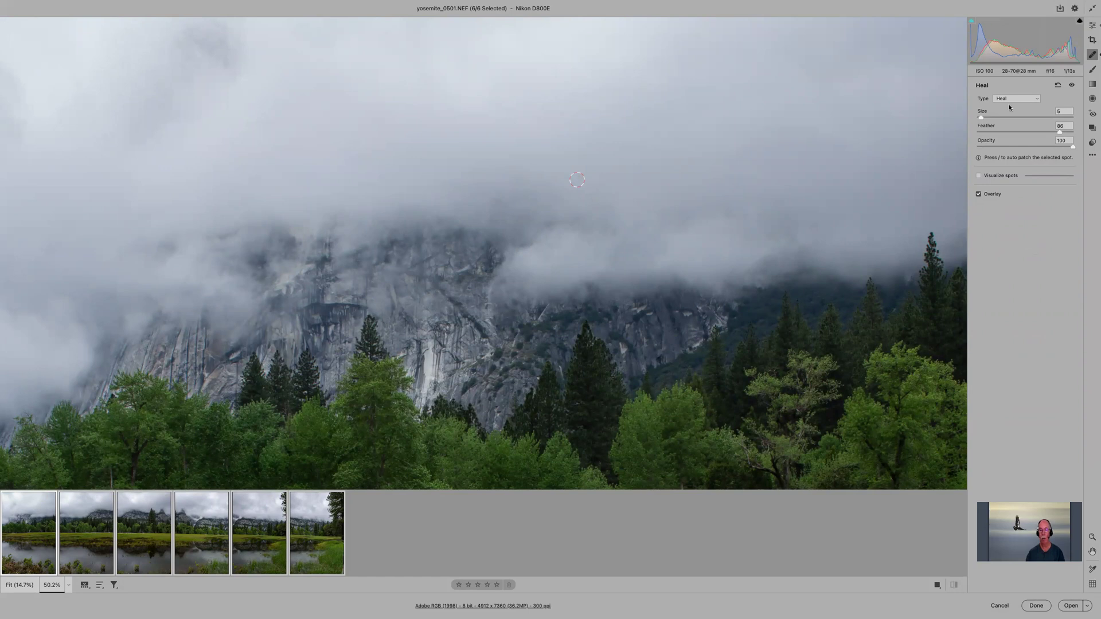
left_click(1093, 26)
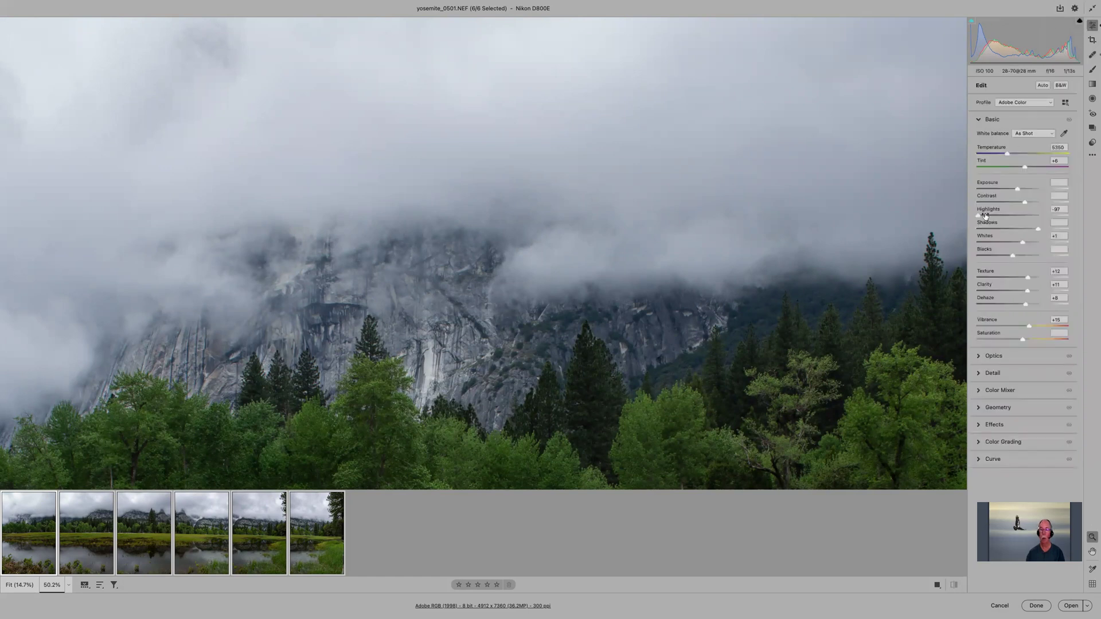
Step: Reset and reapply Auto tone to all six photos, with Highlights set to -92 and Whites to +3
left_click(1041, 85)
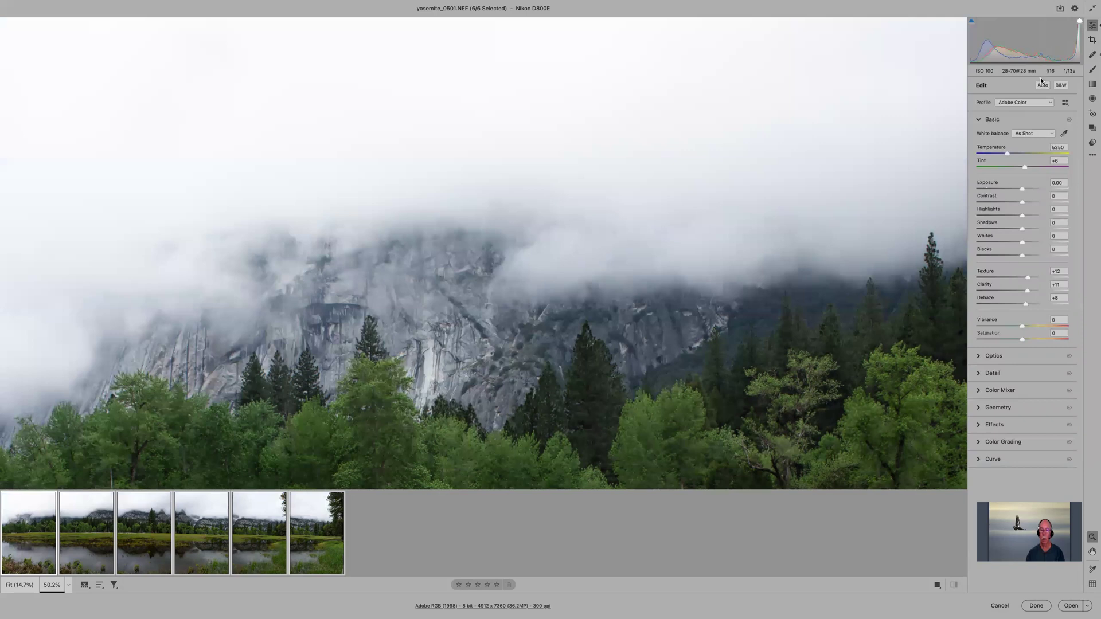
left_click(1042, 85)
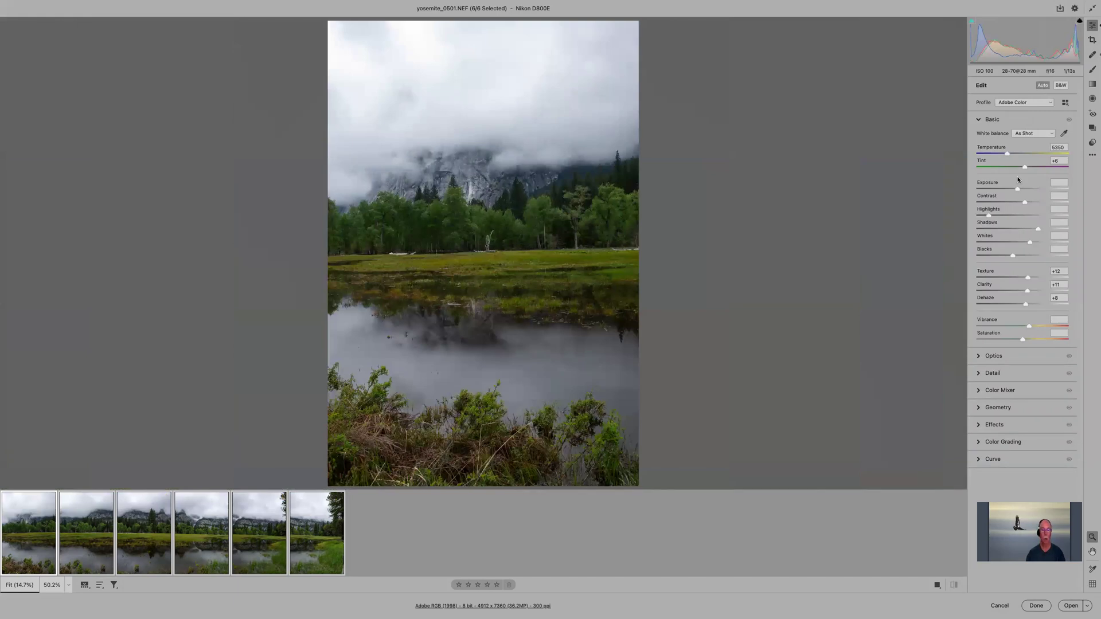
left_click_drag(982, 214, 980, 215)
left_click_drag(1030, 243, 1022, 243)
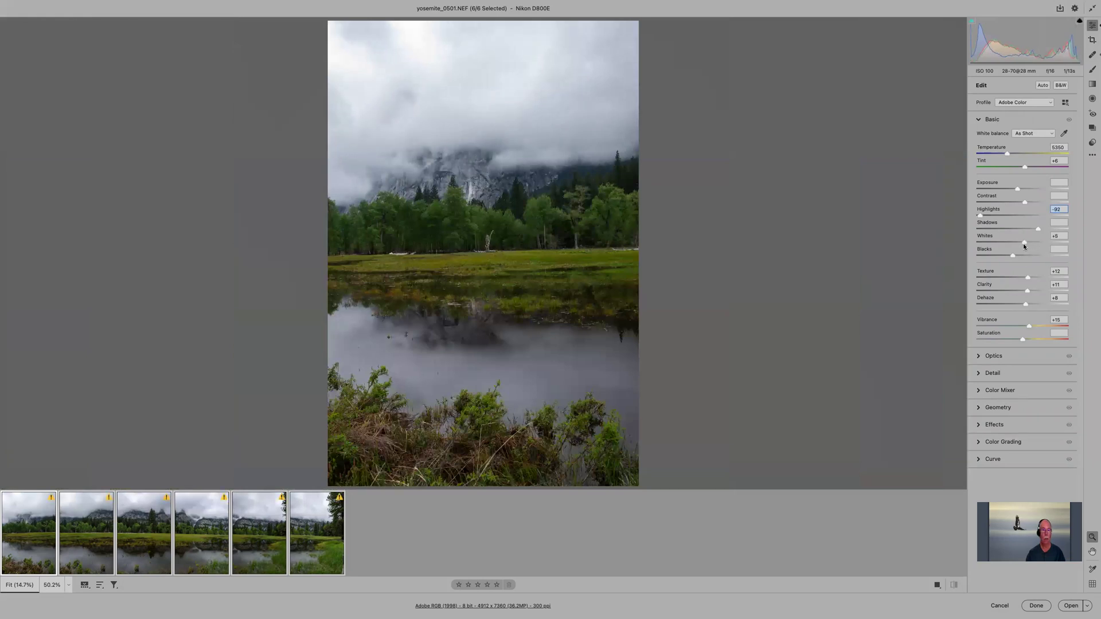
Step: Enable lens profile corrections and chromatic aberration removal for all six photos
left_click(979, 357)
left_click(981, 177)
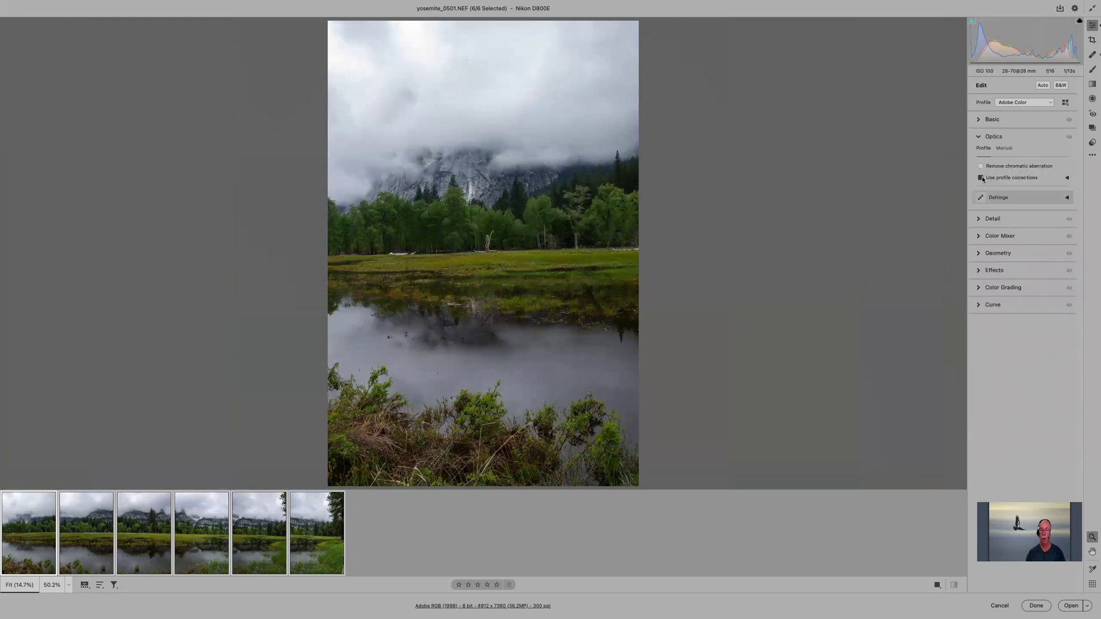
left_click(980, 167)
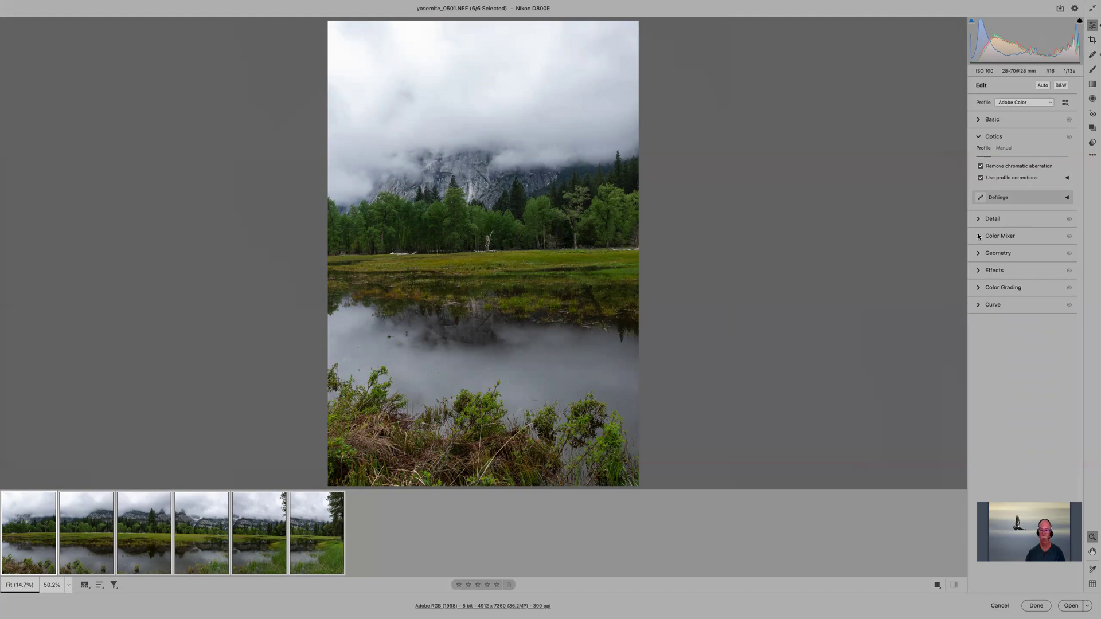
Step: Set Vibrance to +25 and Saturation to +20, adjust Dehaze slightly, and save the adjustments without opening the photos
left_click(982, 120)
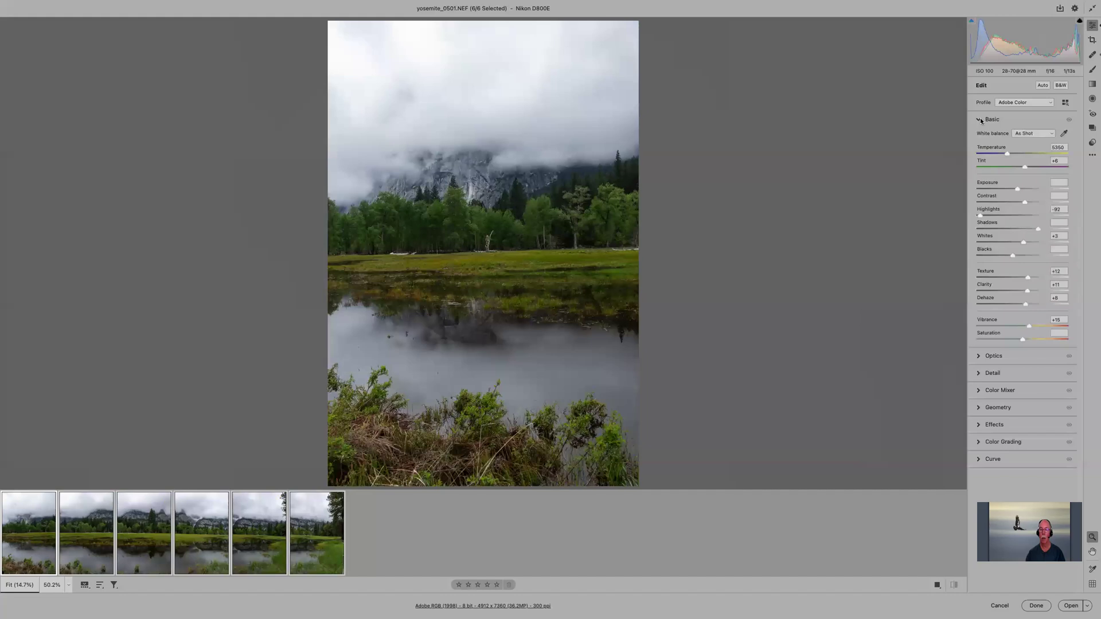
left_click(1032, 339)
left_click(1034, 326)
left_click(1029, 303)
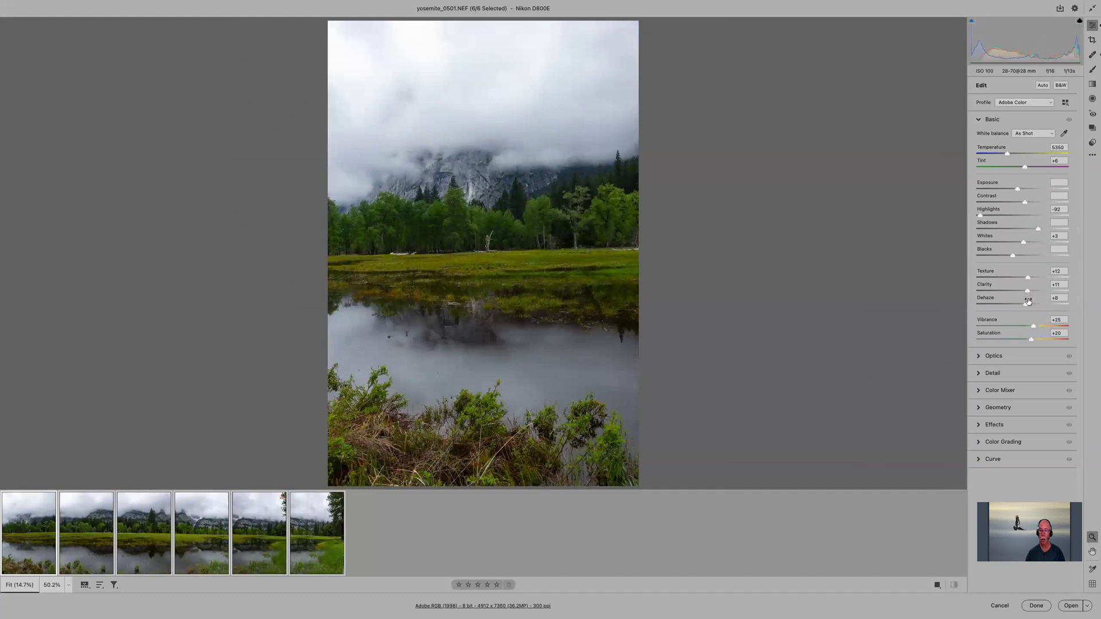
left_click_drag(1030, 306, 1029, 308)
left_click(1036, 605)
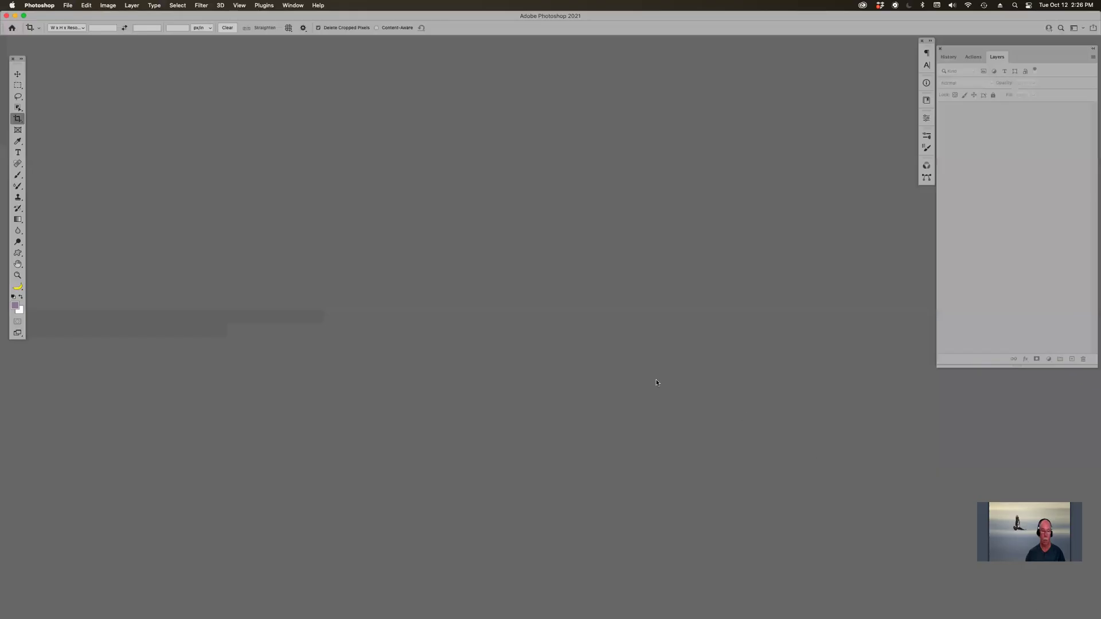
Step: Switch to Adobe Bridge and send the six selected Yosemite photos to Photoshop's Image Processor
key("super+Tab")
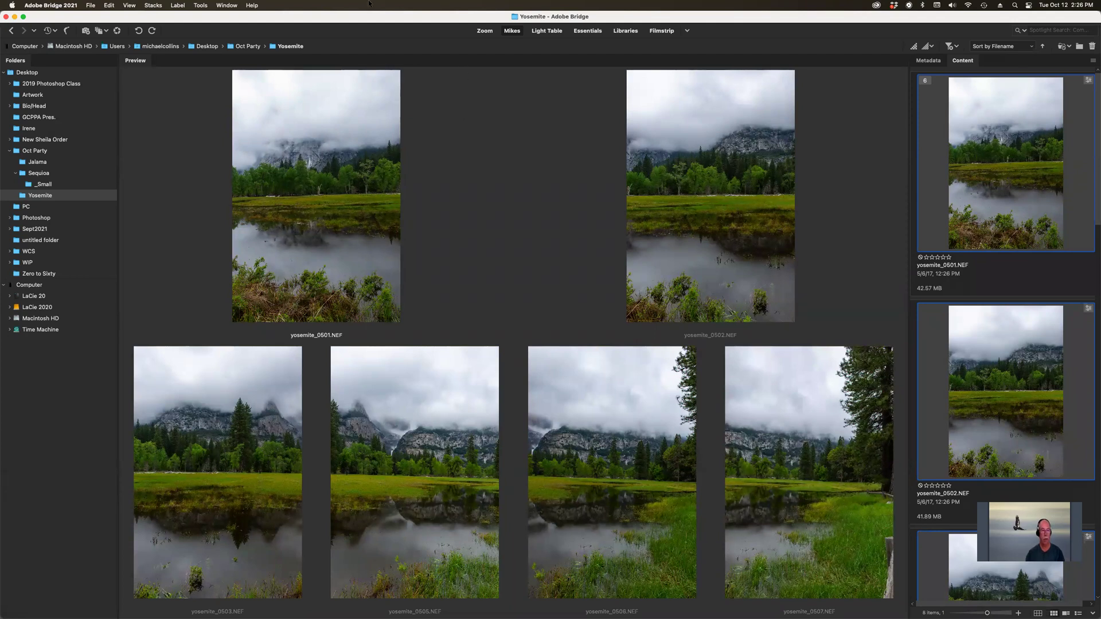
left_click(201, 6)
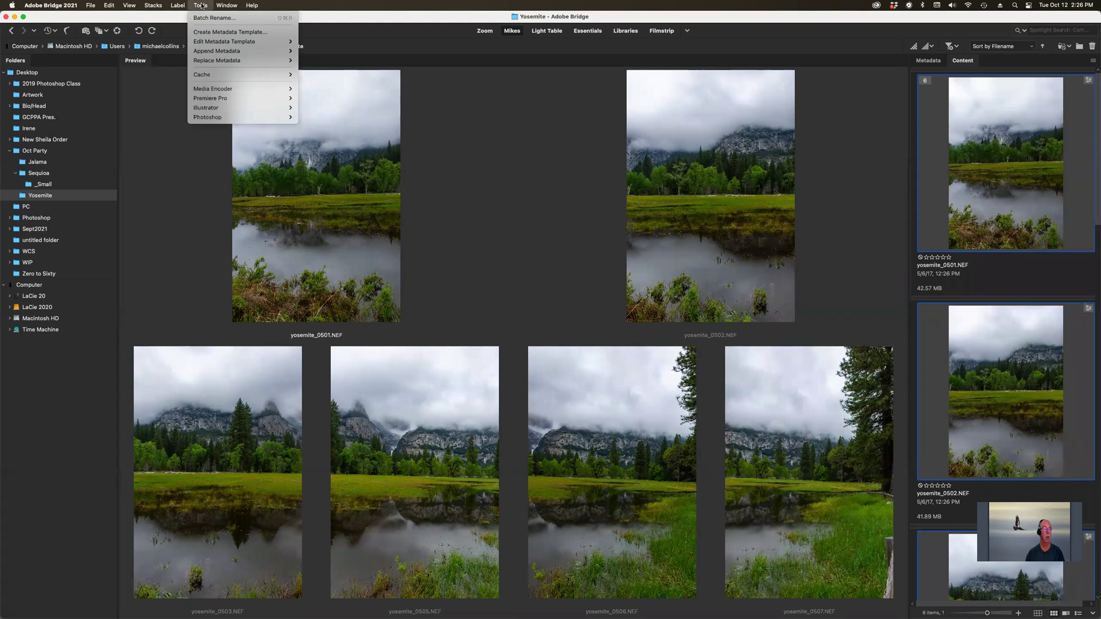
mouse_move(230, 117)
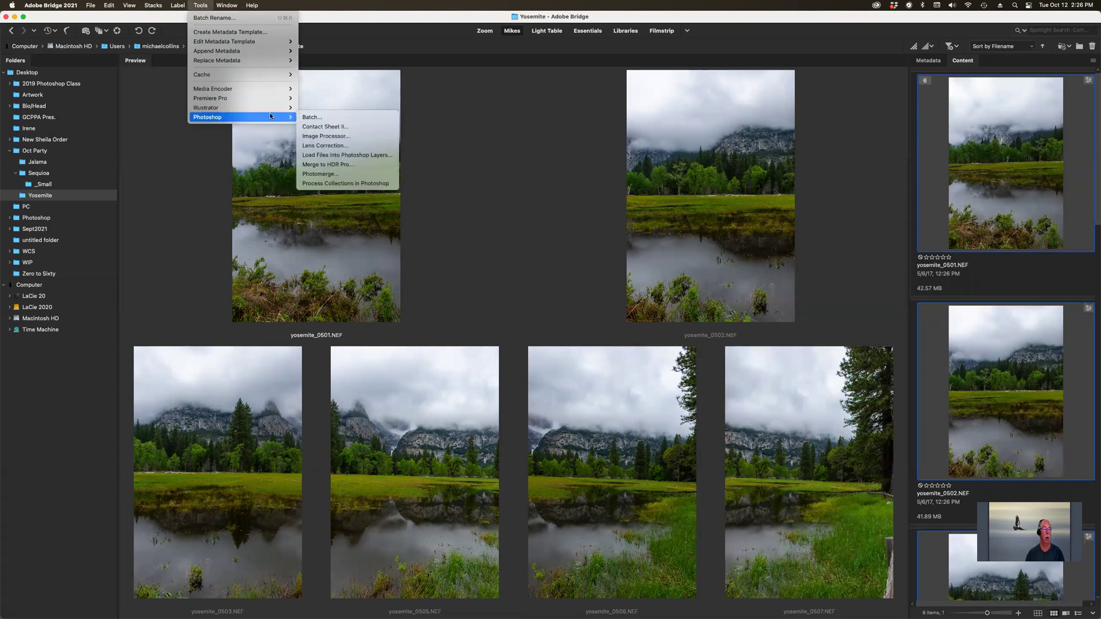
left_click(332, 137)
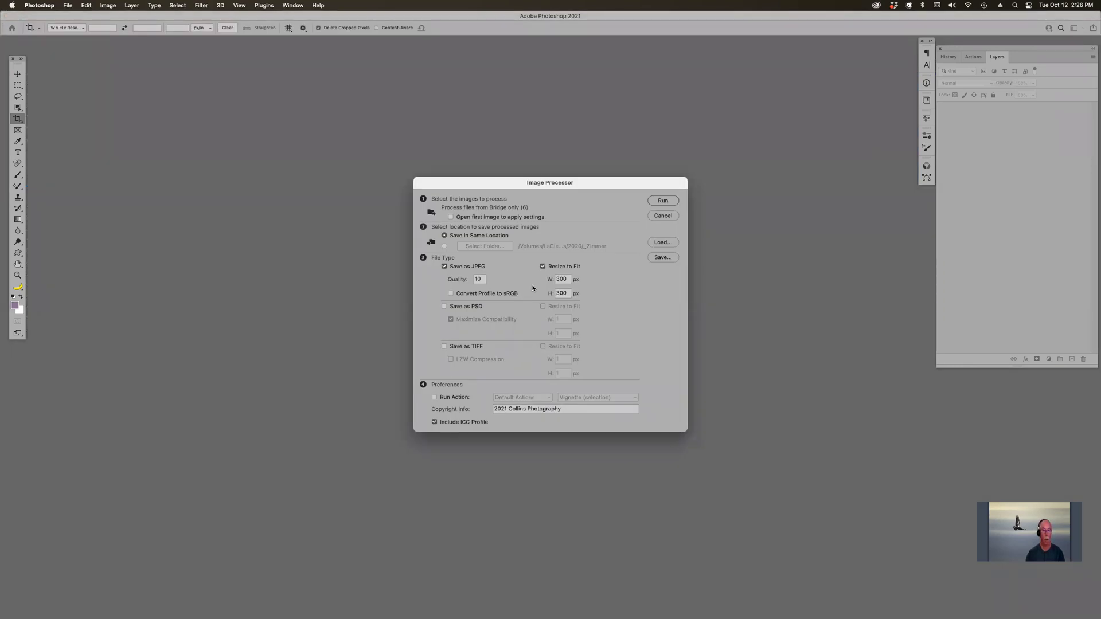
Step: Export the photos as JPEGs resized to fit 1500 × 1500 px at quality 12, saved in the same location
double_click(566, 279)
type("1500")
key("Tab")
type("150")
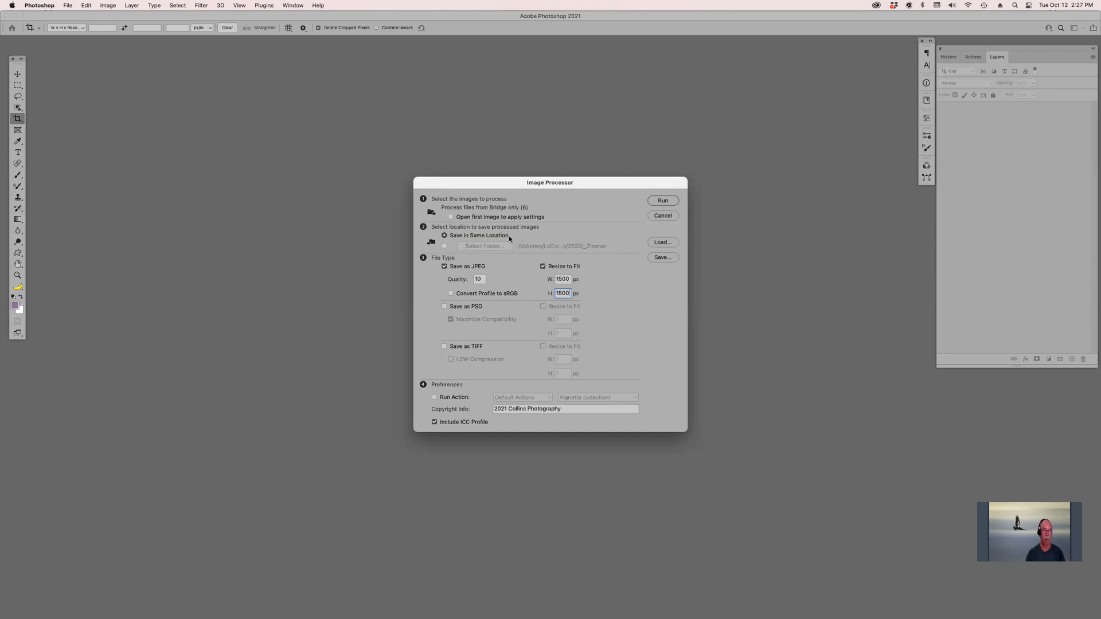
left_click(481, 279)
type("12")
left_click(666, 201)
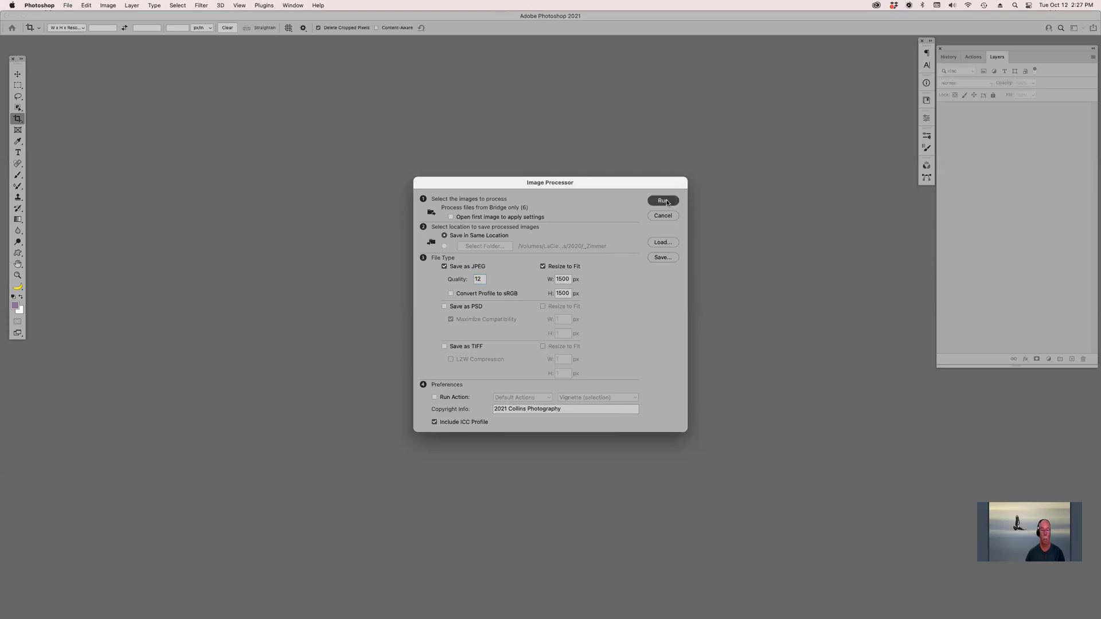
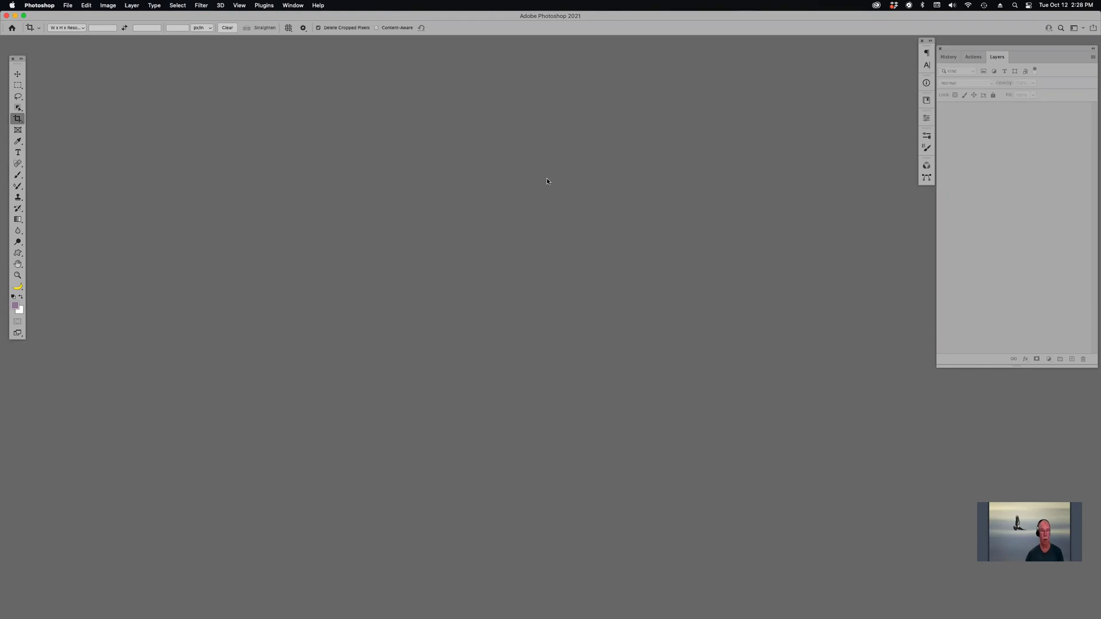
Step: Switch to Adobe Bridge, open the JPEG folder inside Yosemite, and select all its photos
key("super+Tab")
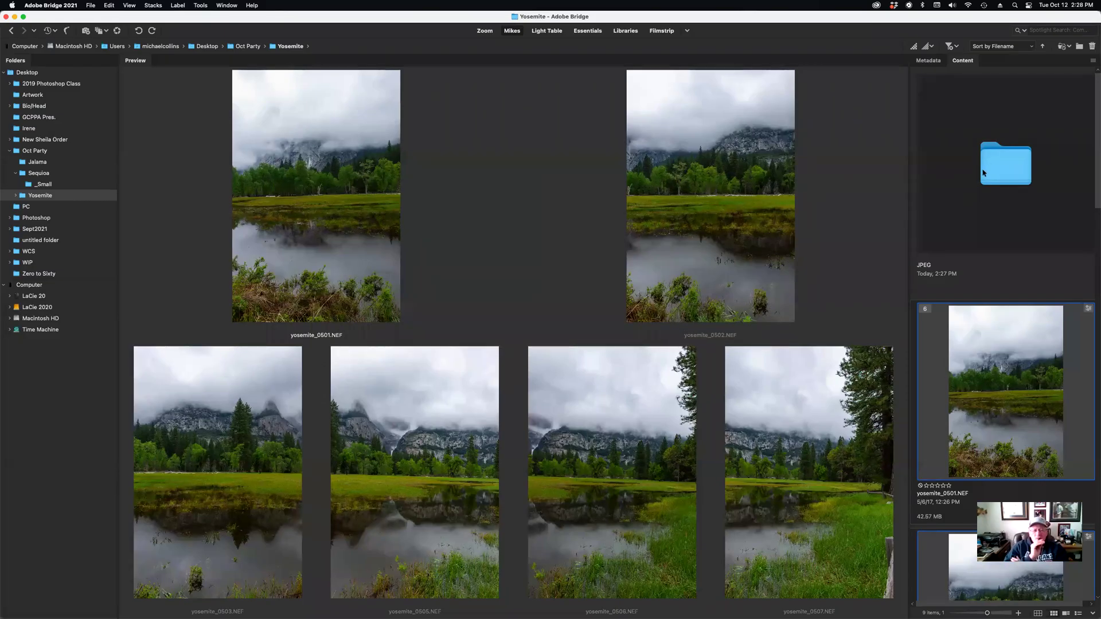
left_click(1007, 173)
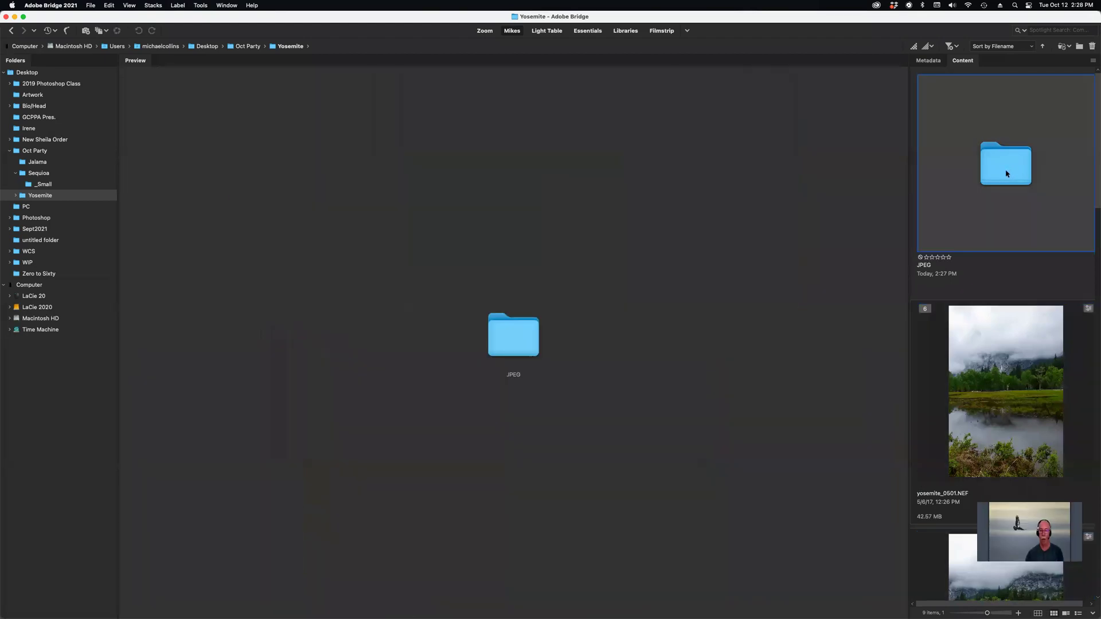
double_click(1007, 172)
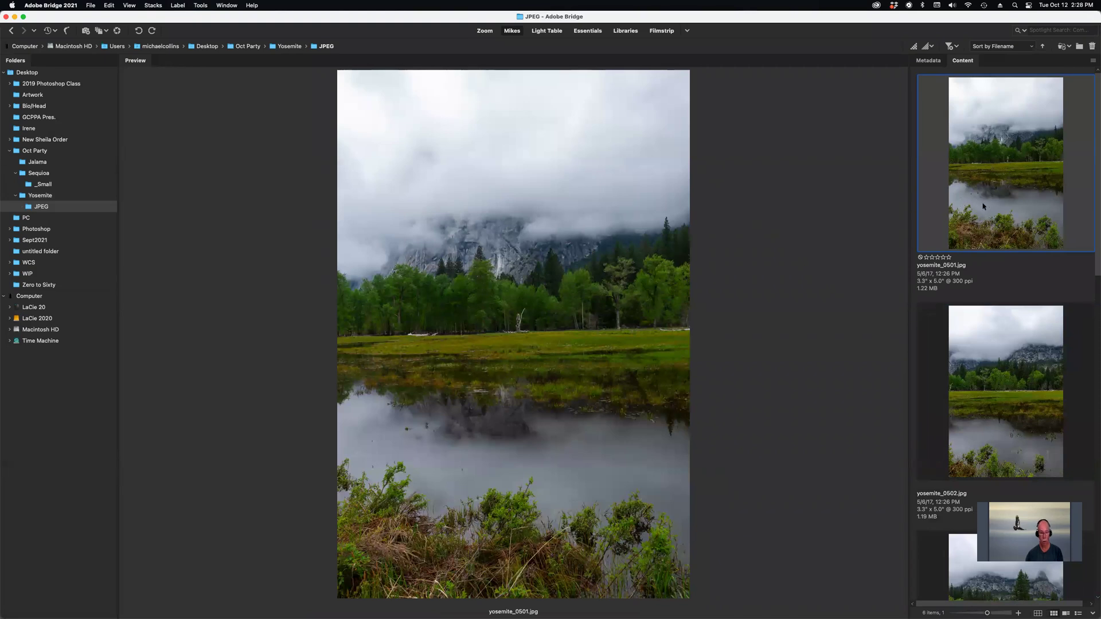
key("super+a")
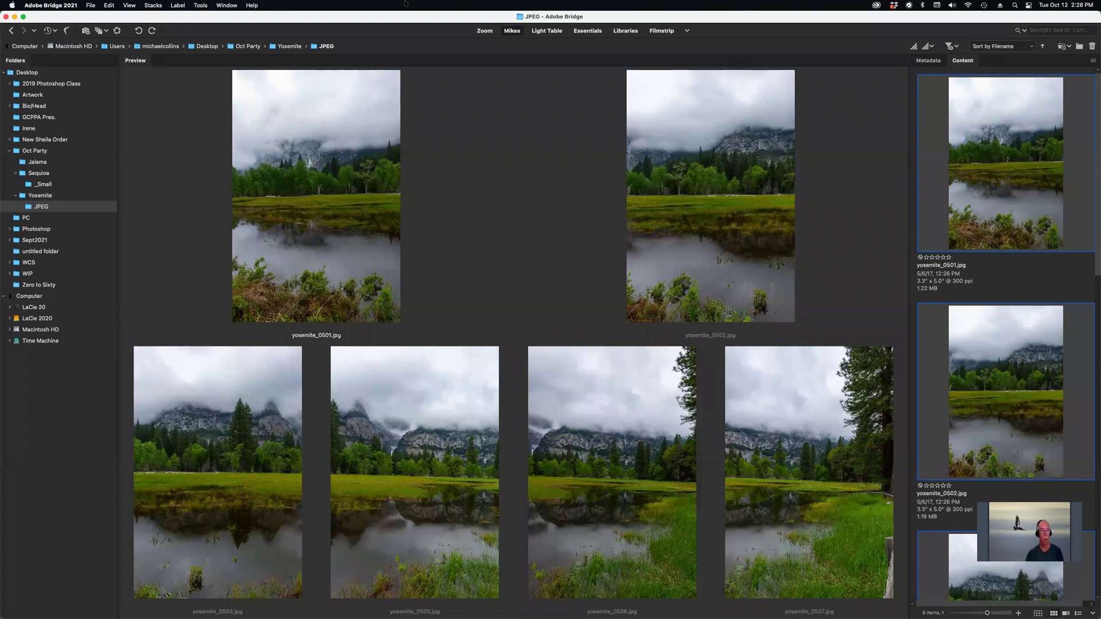
Step: Photomerge the six JPEGs with Auto layout, image blending and Content Aware Fill of transparent areas
left_click(201, 5)
mouse_move(226, 119)
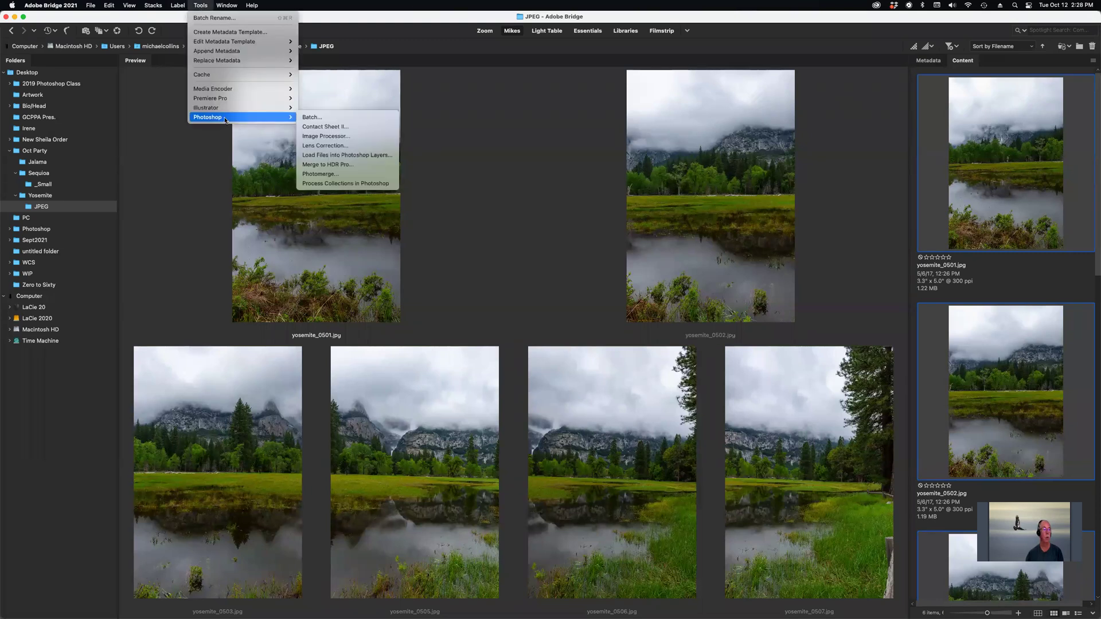
left_click(349, 175)
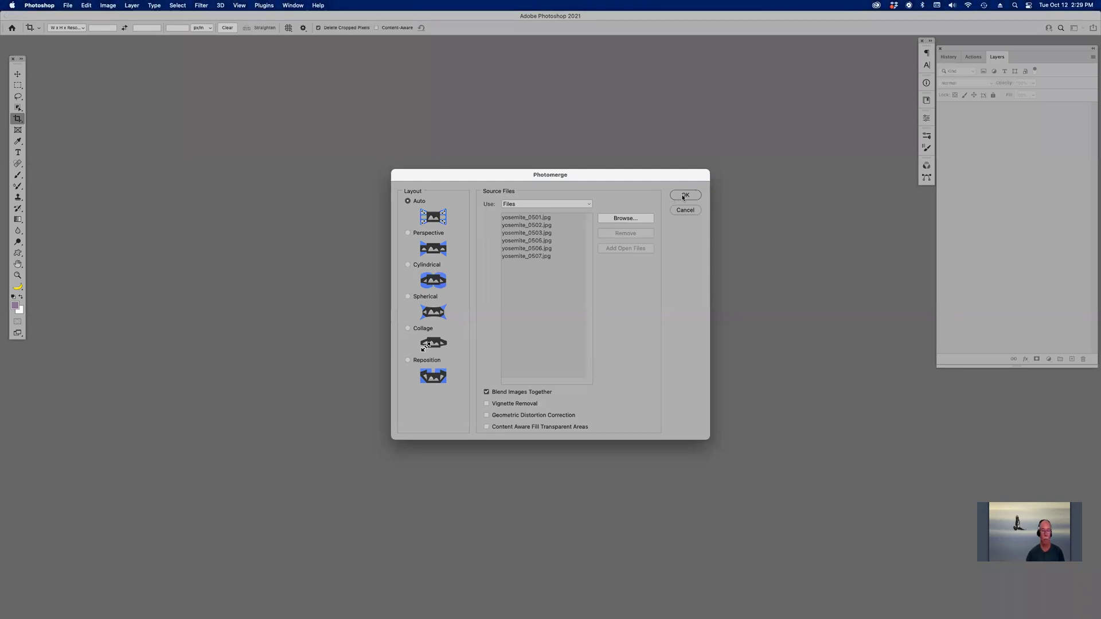
left_click(506, 427)
left_click(685, 195)
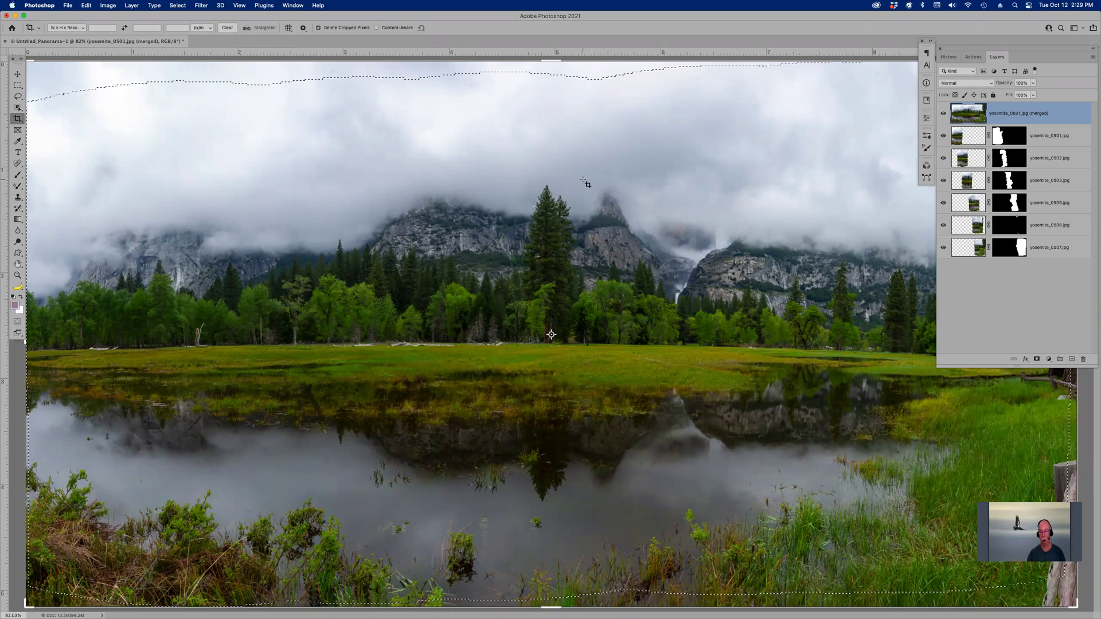
Step: Clear the selection around the filled edges and flatten the merged panorama into a single layer
key("super")
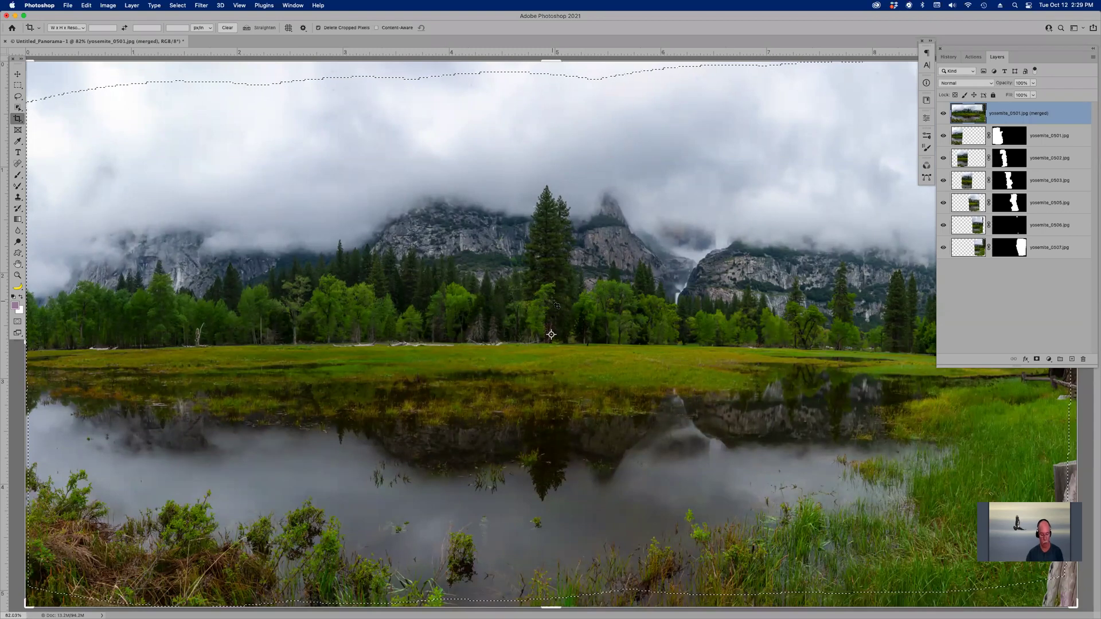
key("super+minus")
key("super+minus")
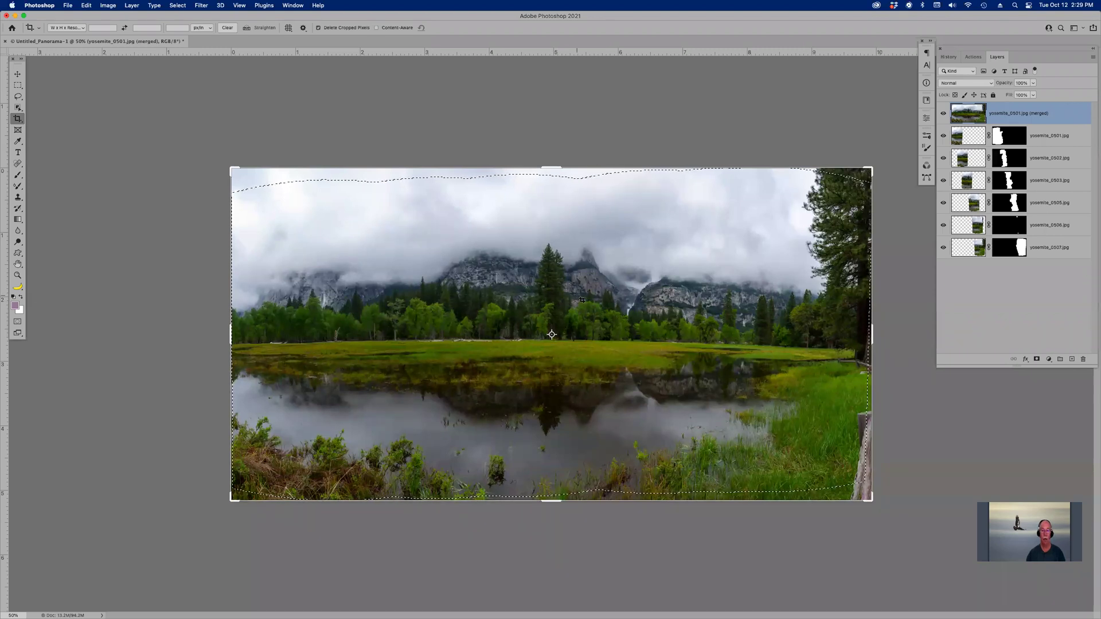
key("super+d")
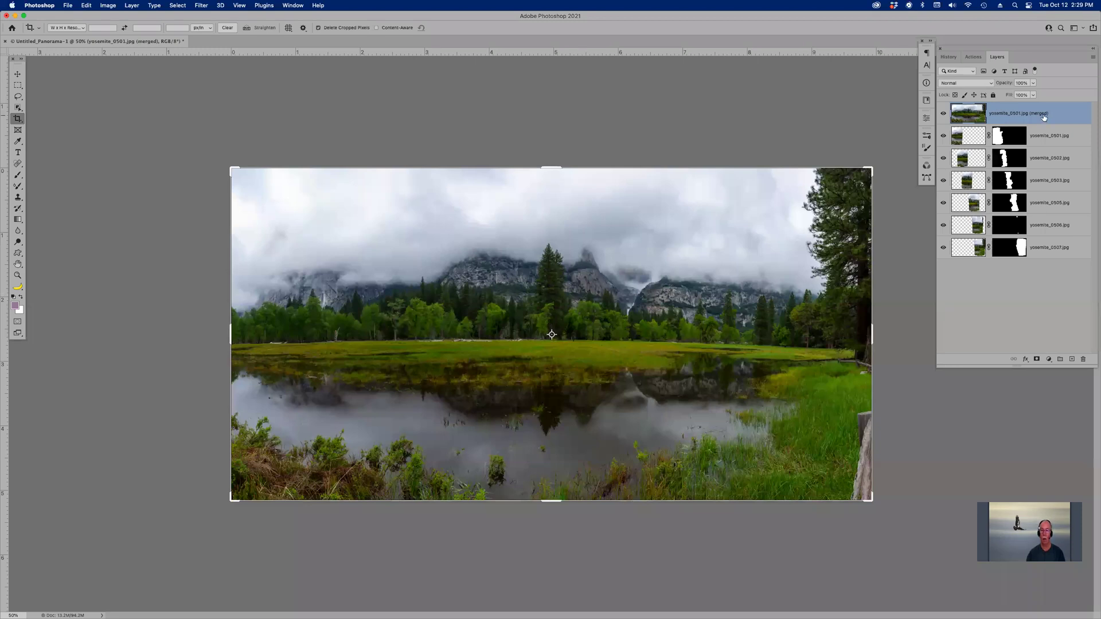
left_click(1093, 58)
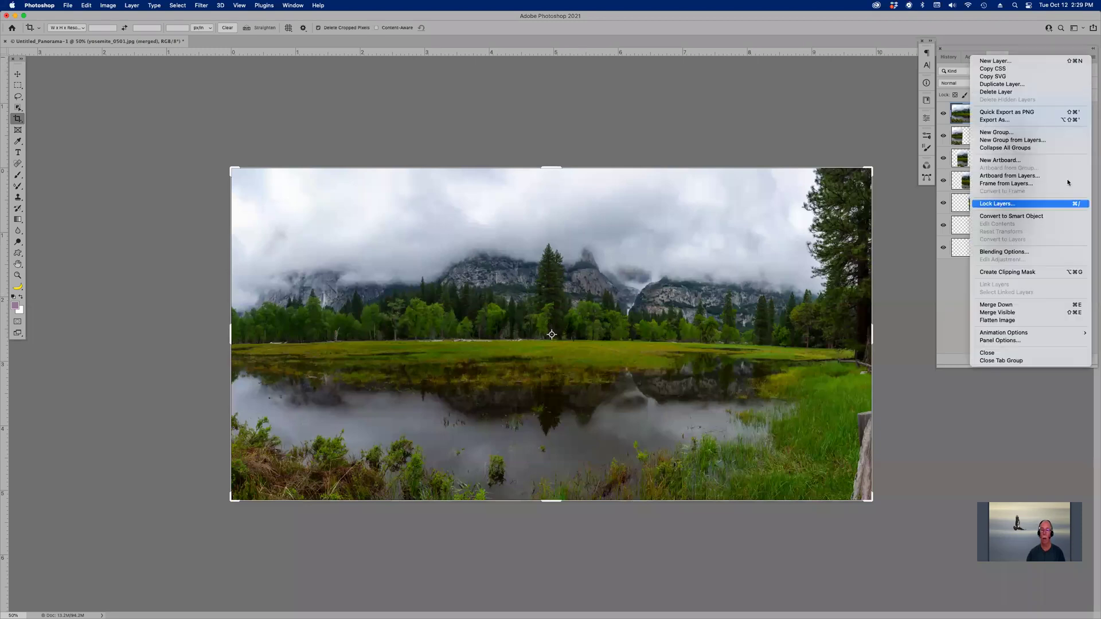
left_click(1039, 324)
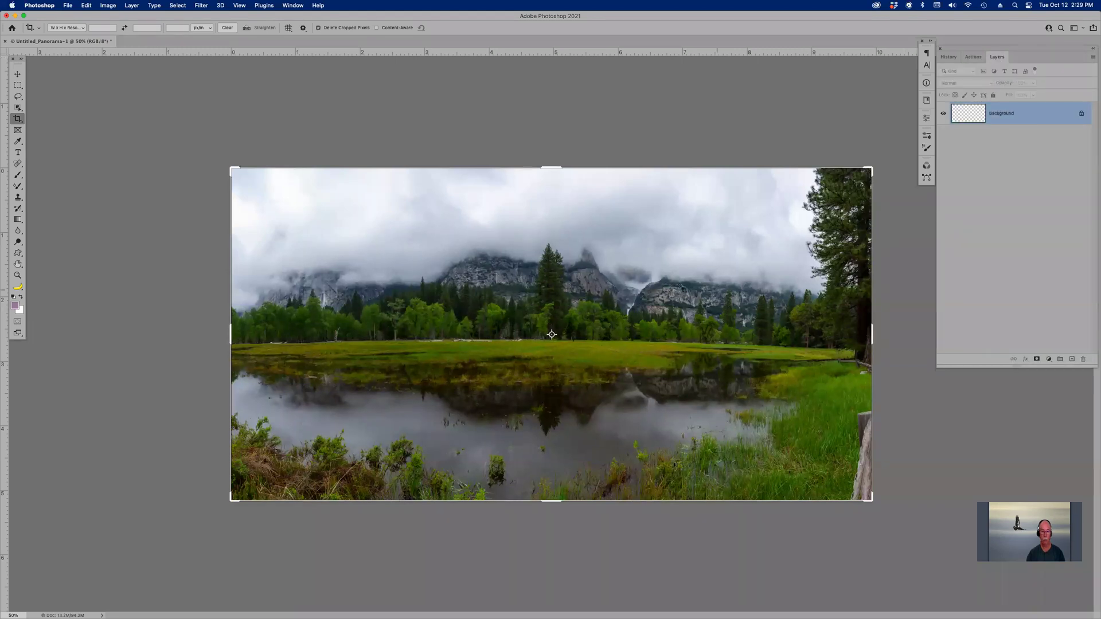
Step: Fit the finished panorama to the screen and display it in full-screen mode to examine the stitched result
key("super")
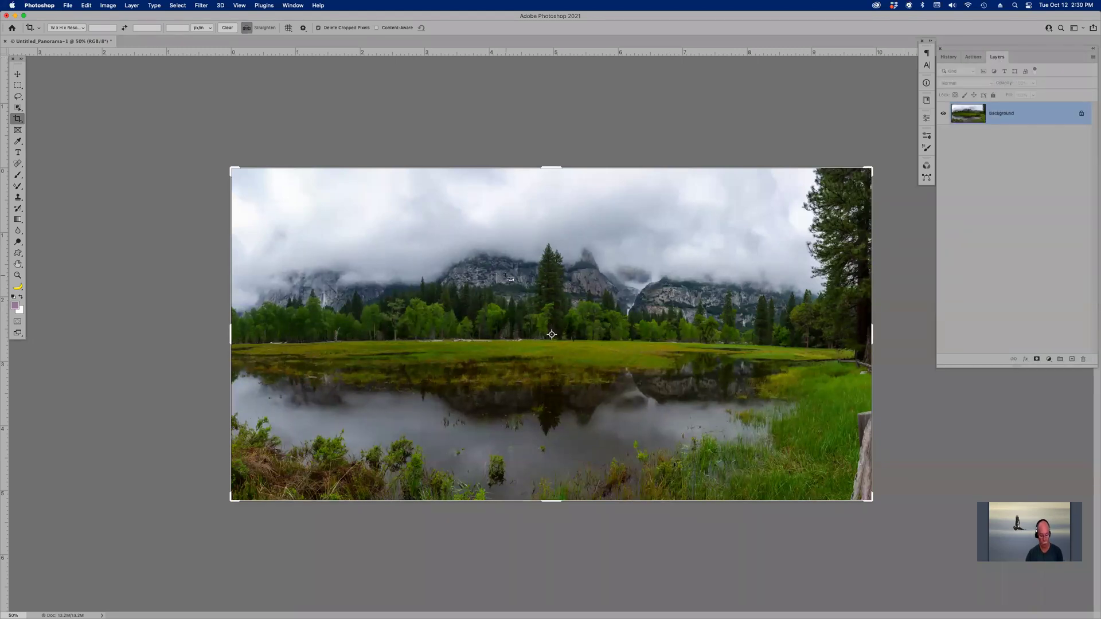
key("super+0")
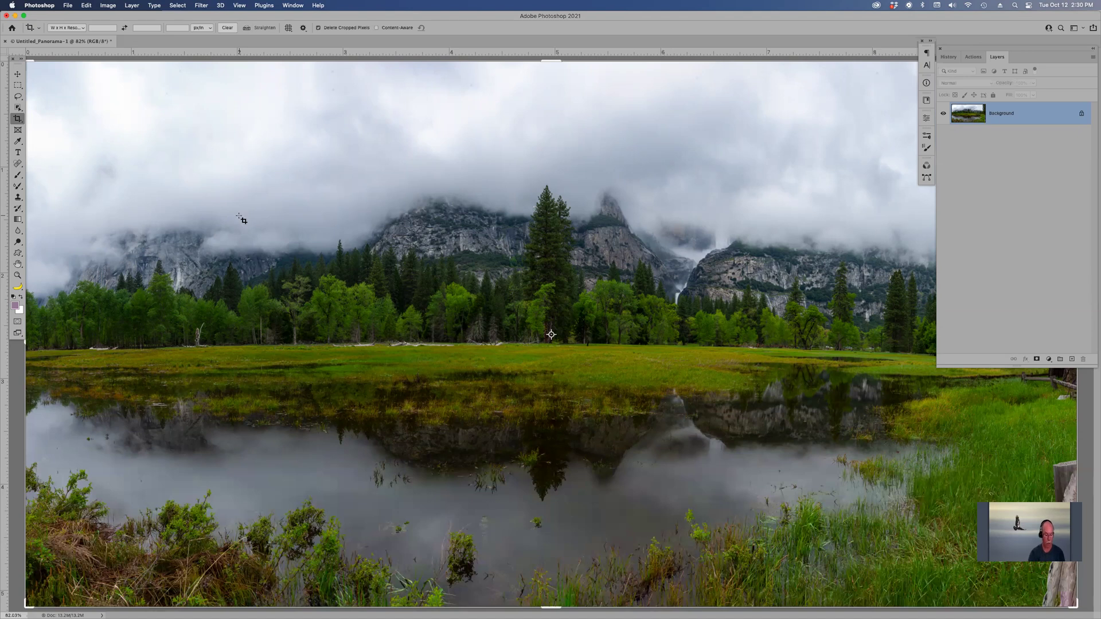
key("f")
key("f")
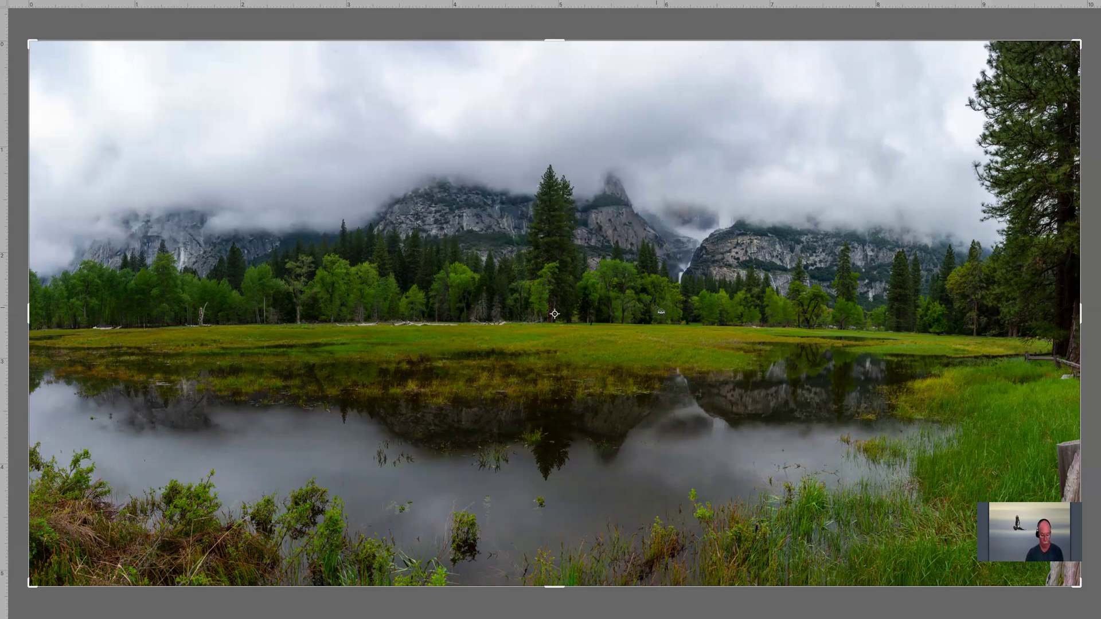
Step: Close the crop, leave full-screen mode, and fill over the wooden post at the panorama's lower right edge using a lasso selection
key("super+minus")
key("super+minus")
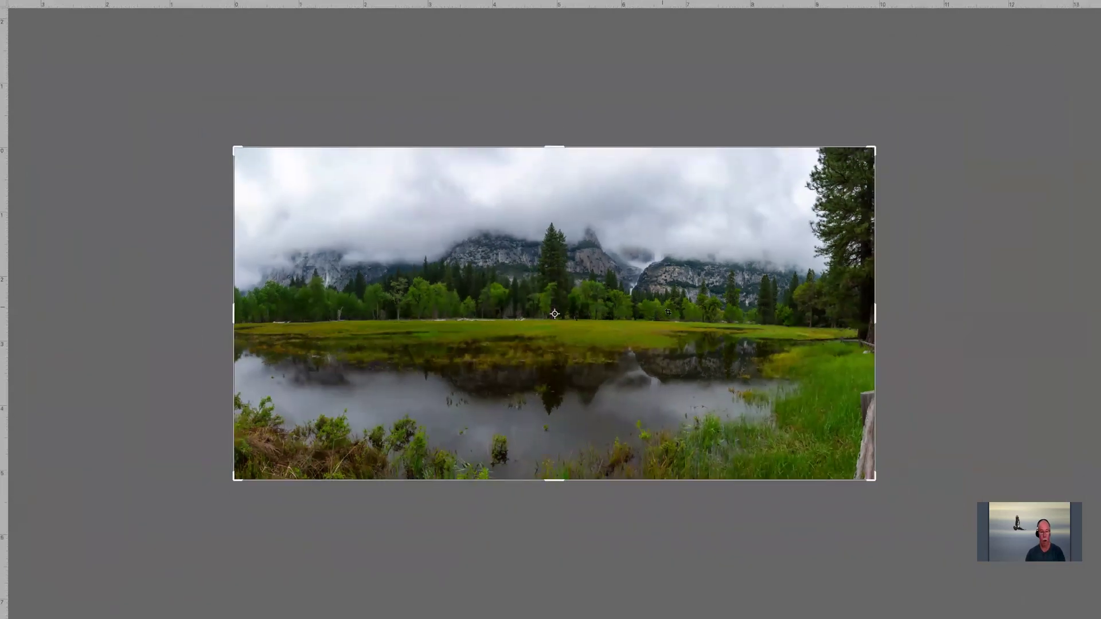
key("Return")
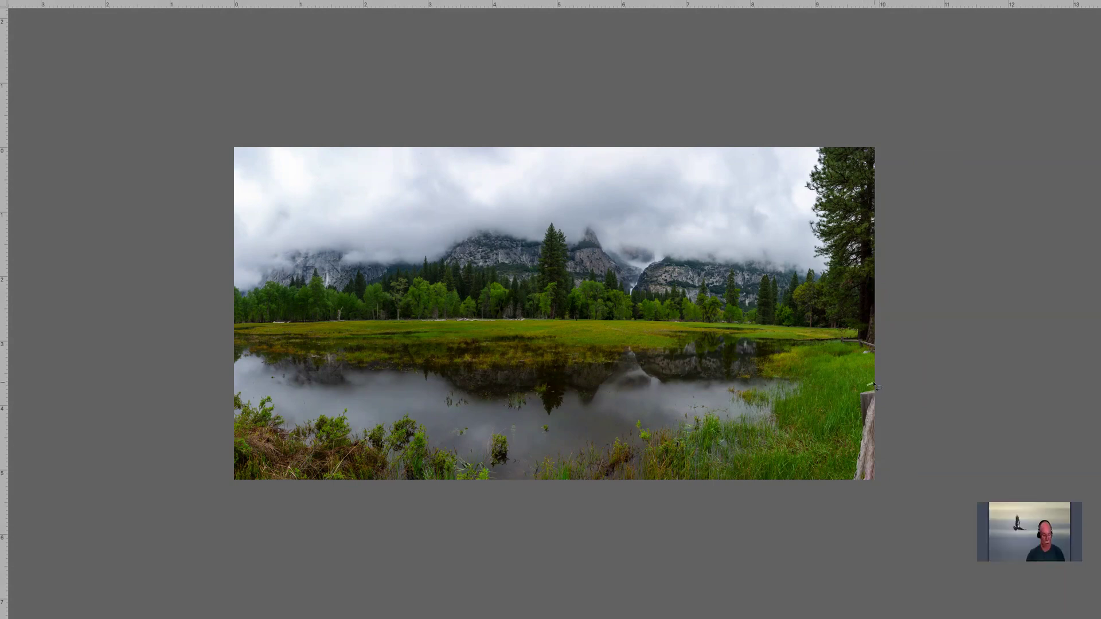
key("f")
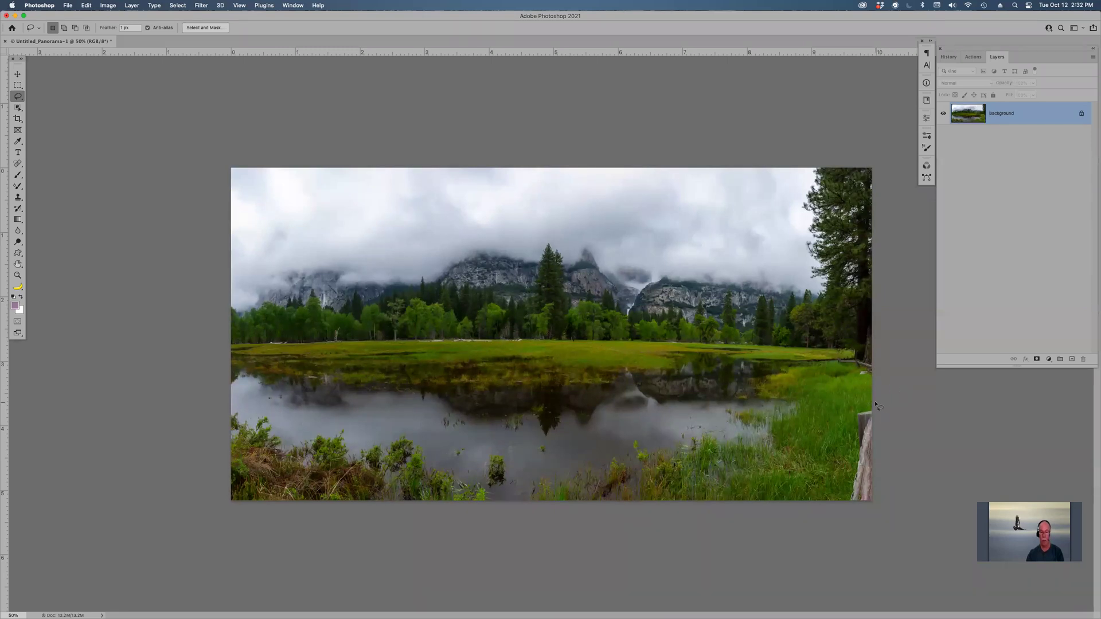
mouse_move(873, 404)
left_mouse_down()
mouse_move(853, 466)
mouse_move(860, 511)
mouse_move(887, 454)
mouse_move(895, 402)
left_mouse_up()
key("Delete")
key("super+d")
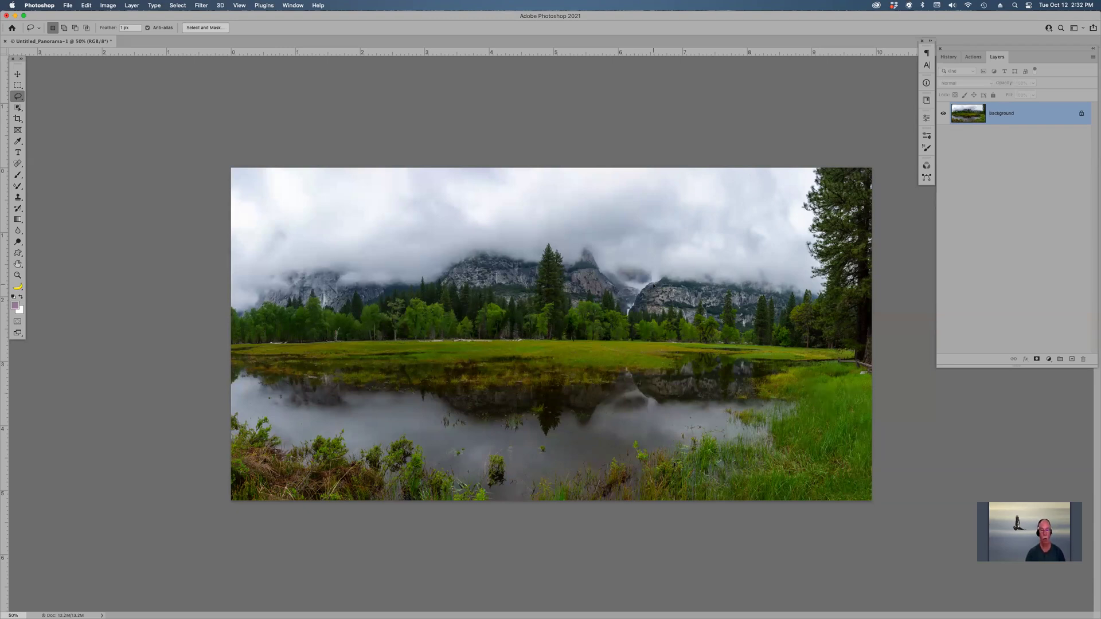
Step: Examine the retouched panorama fitted in full-screen mode with the rulers hidden
key("super+0")
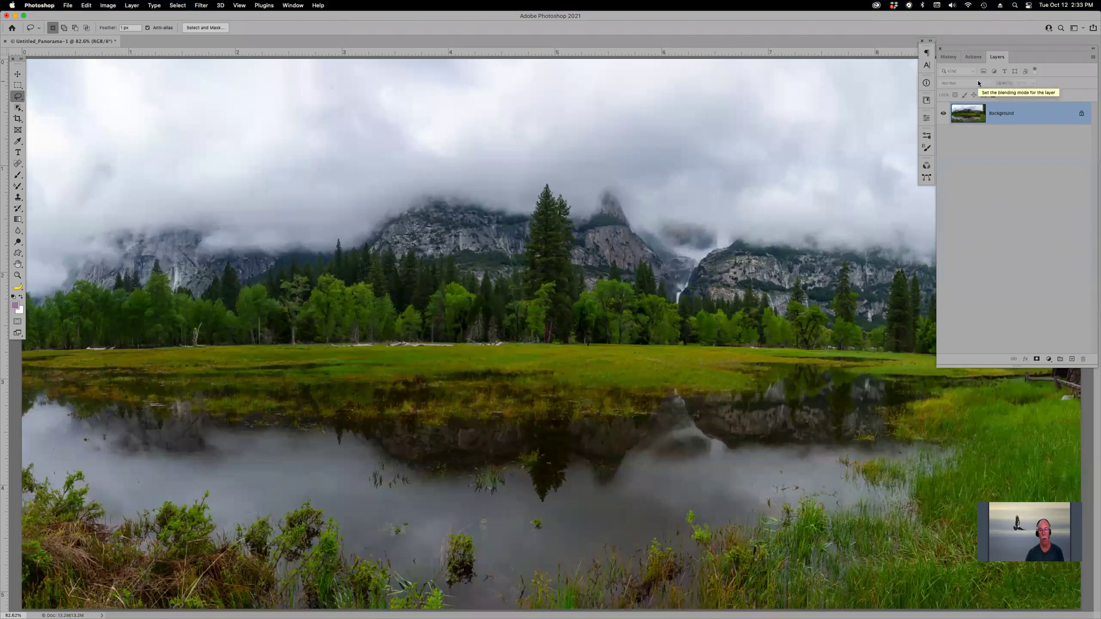
key("f")
key("f")
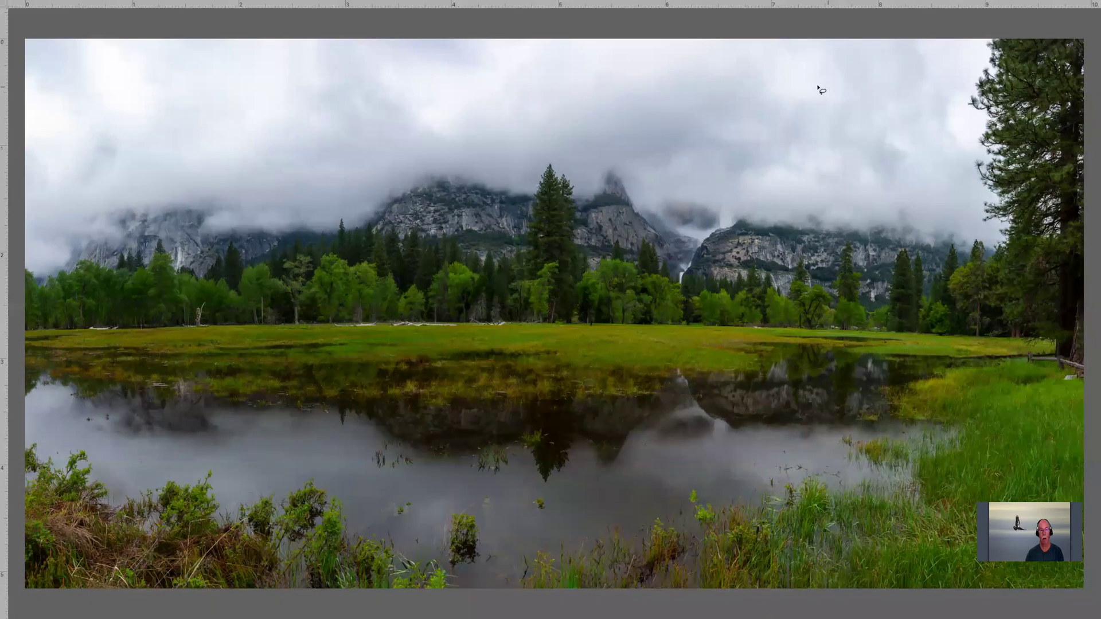
key("v")
key("ctrl+r")
key("ctrl+0")
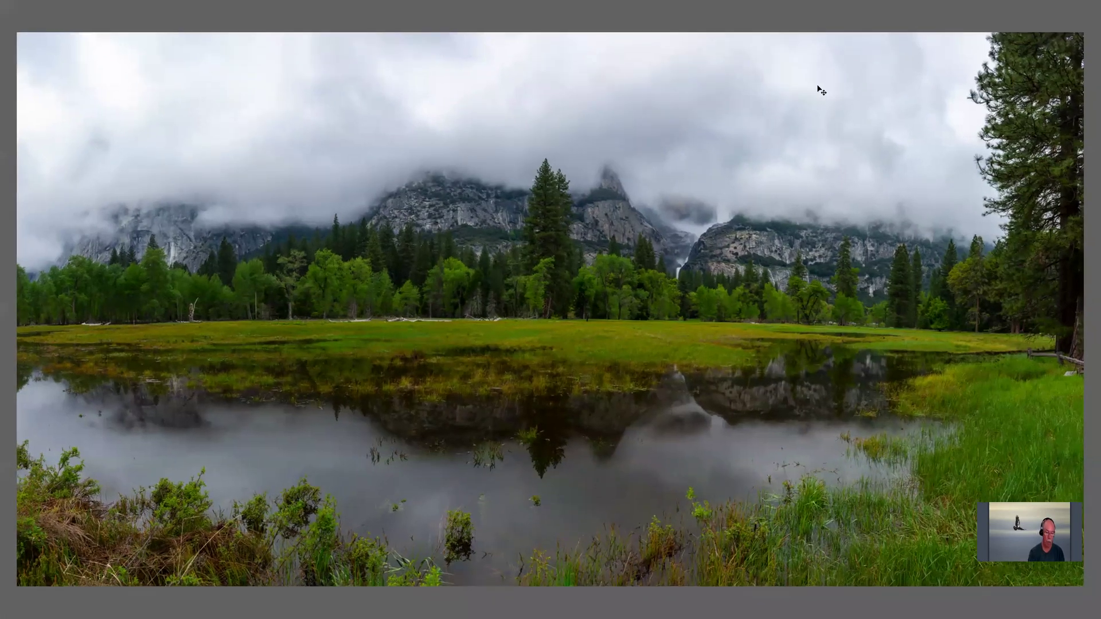
Step: Lasso the white rock in the grass below the fence and remove it with a Content-Aware fill using Color Adaptation, Normal mode, 100% opacity
key("l")
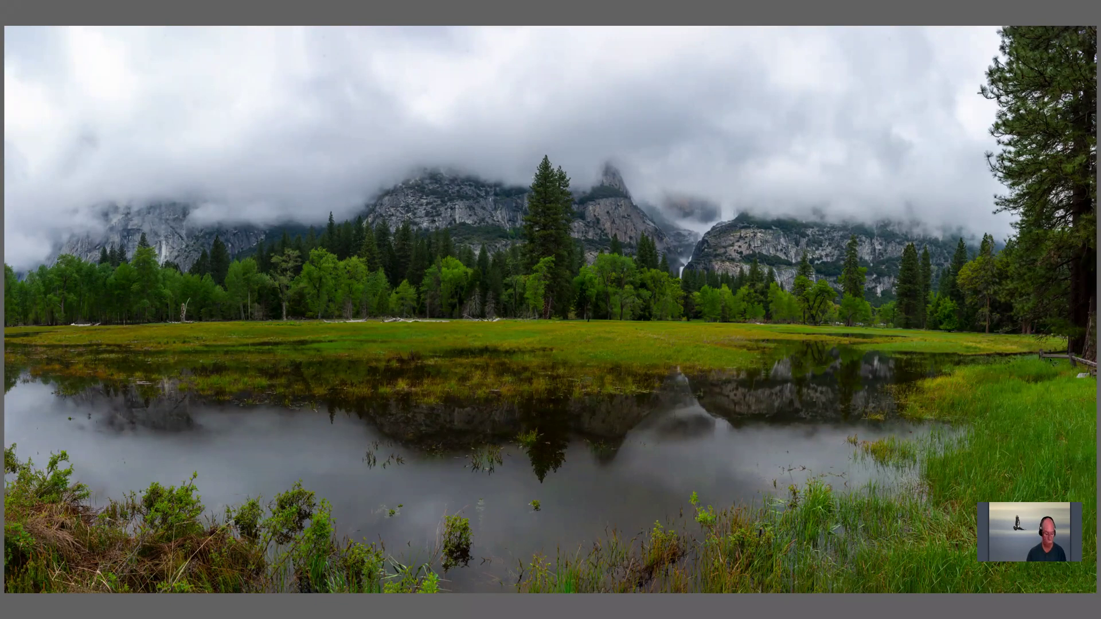
left_click_drag(1040, 345, 1061, 361)
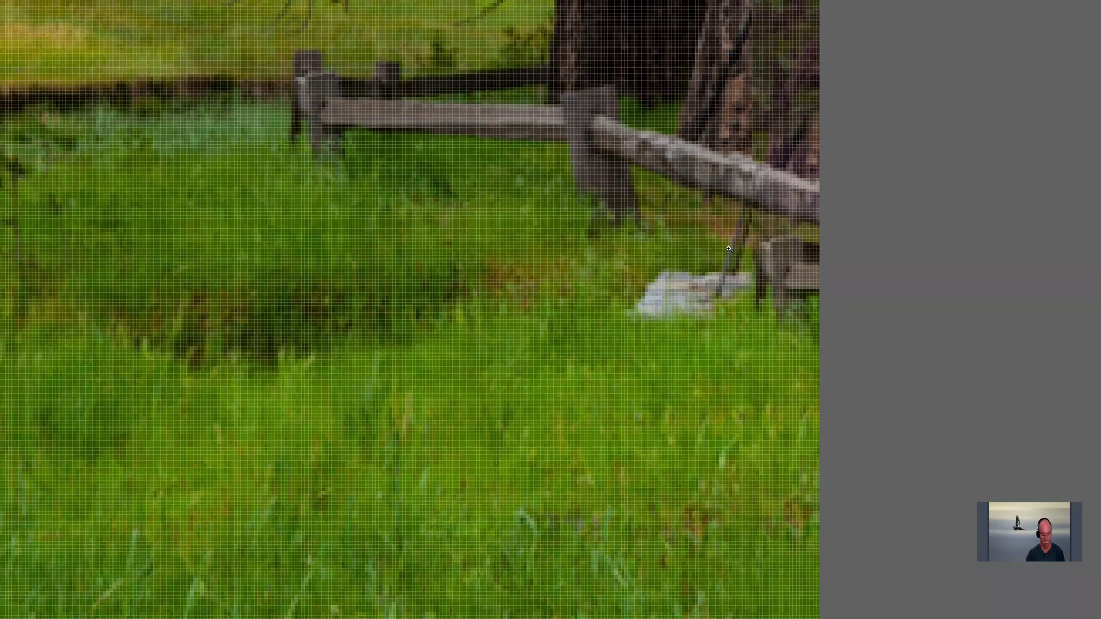
key("l")
mouse_move(707, 250)
left_mouse_down()
mouse_move(648, 257)
mouse_move(626, 275)
mouse_move(652, 332)
mouse_move(708, 335)
mouse_move(751, 310)
mouse_move(751, 261)
mouse_move(710, 251)
left_mouse_up()
key("f")
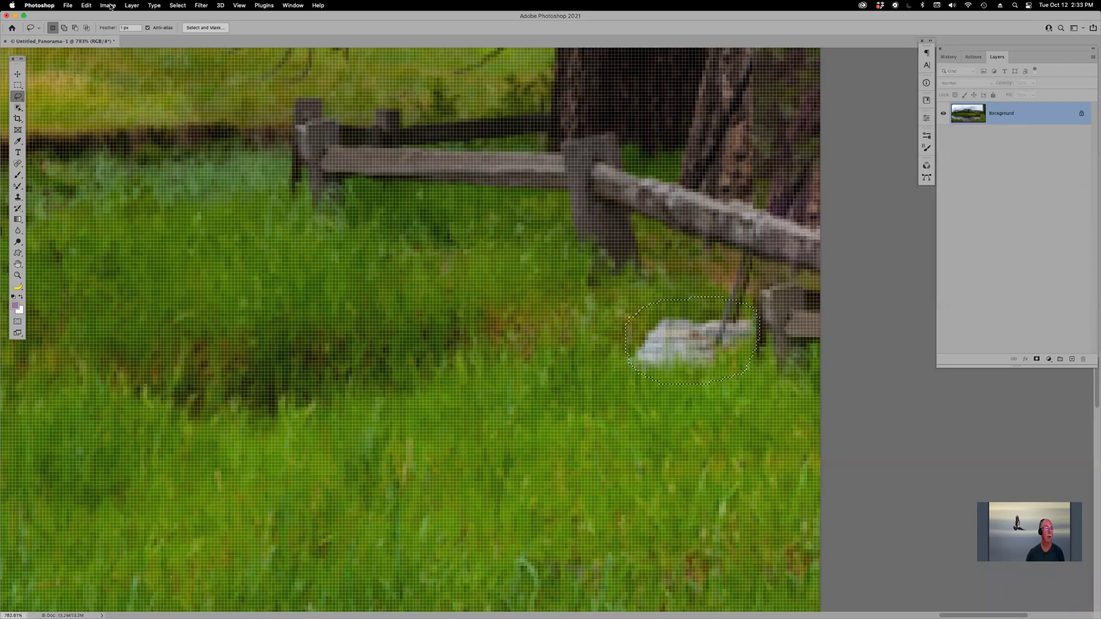
left_click(87, 6)
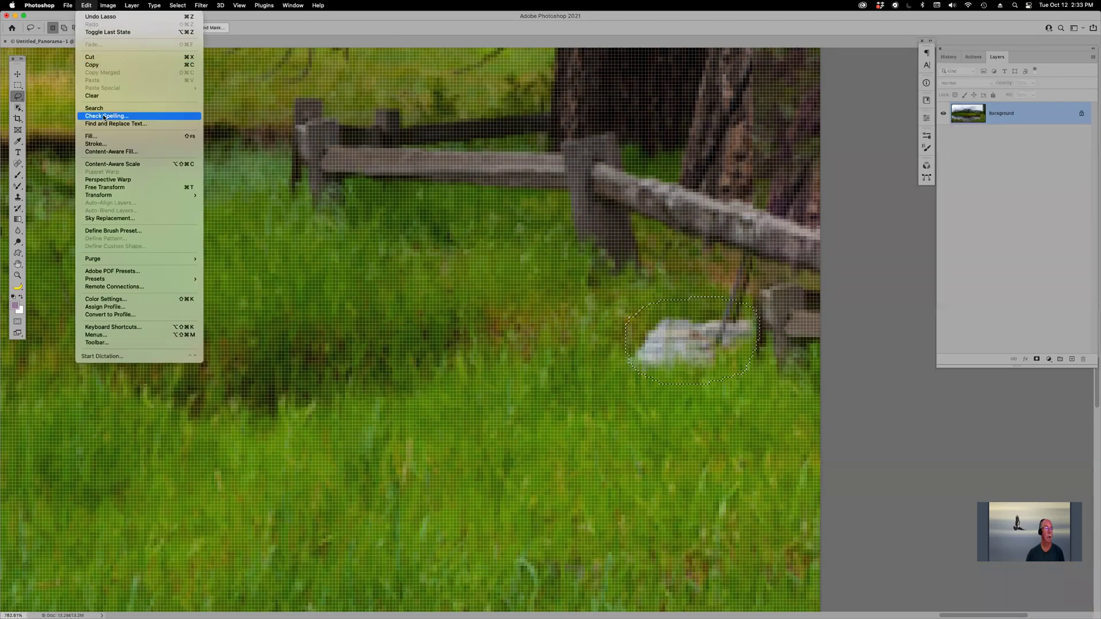
left_click(107, 136)
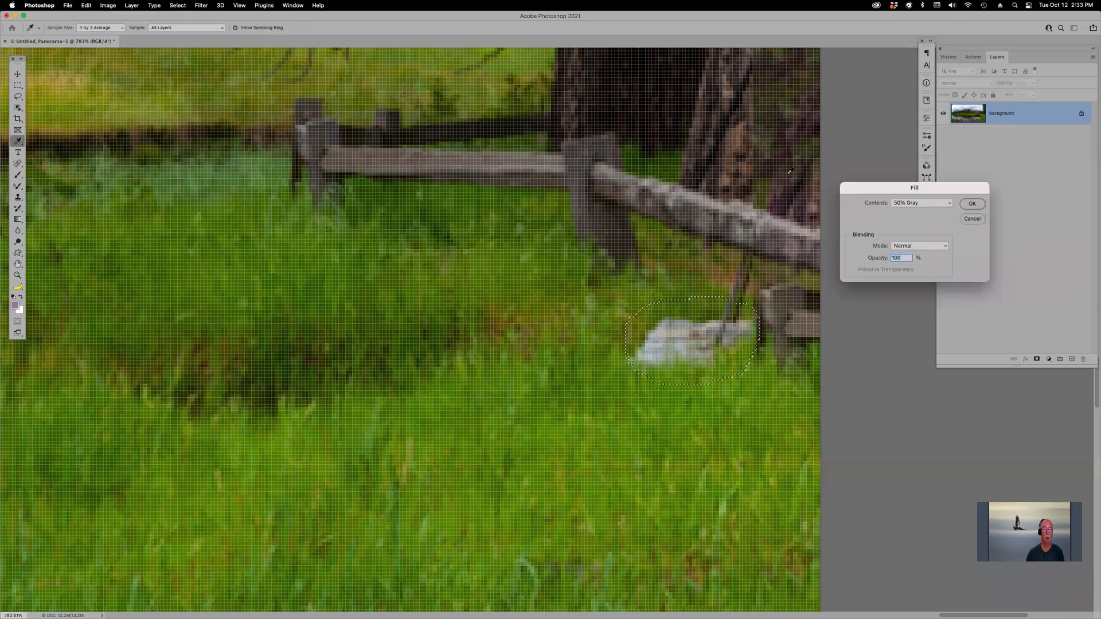
left_click(950, 204)
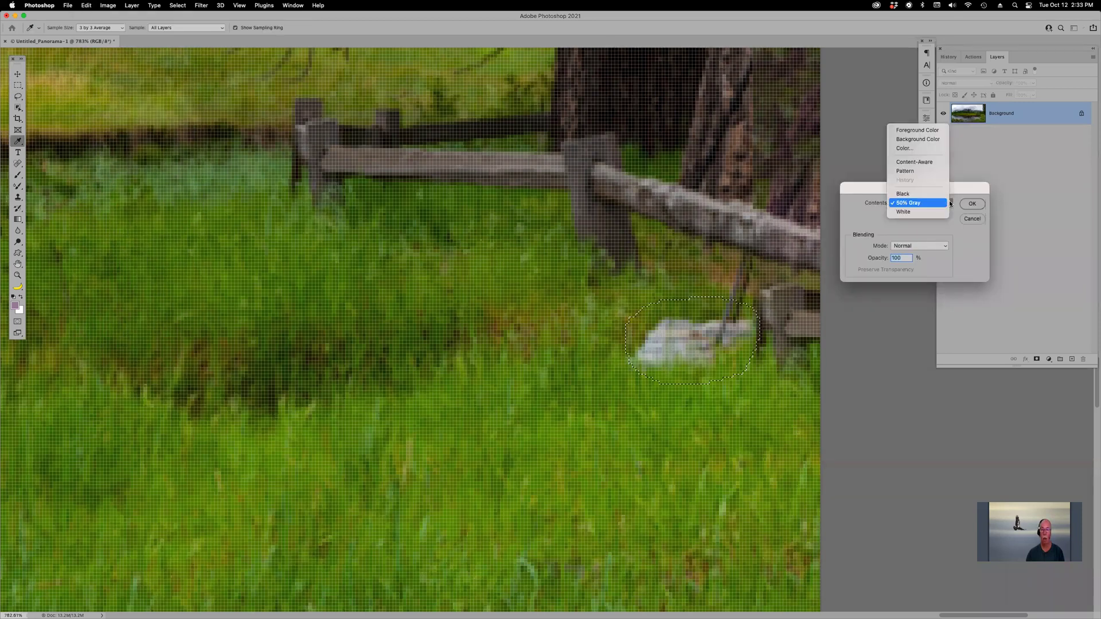
left_click(928, 165)
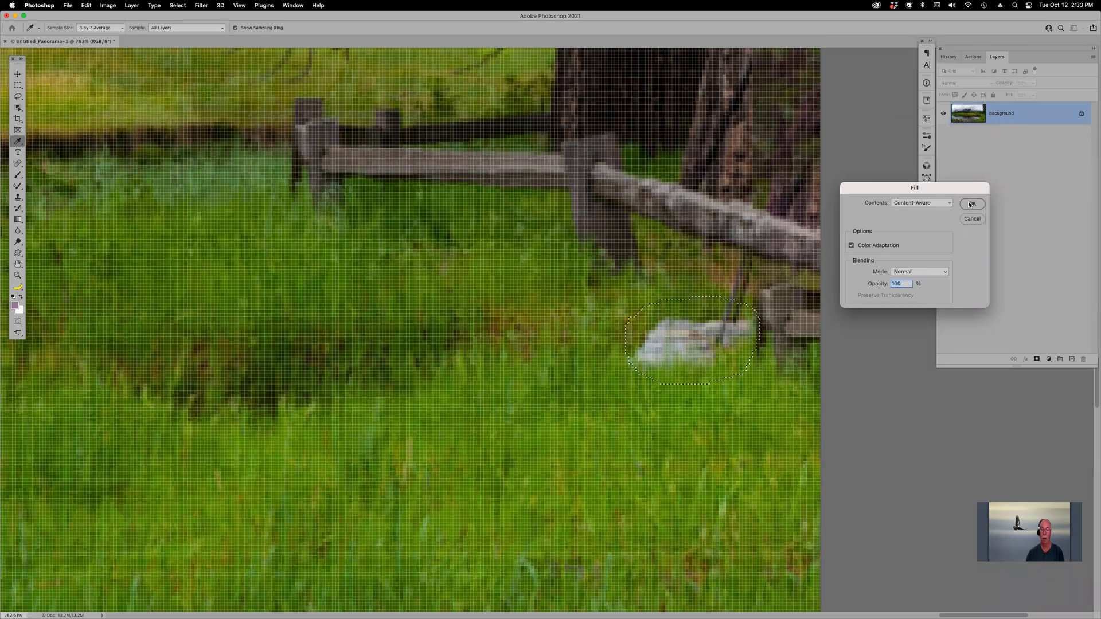
key("Return")
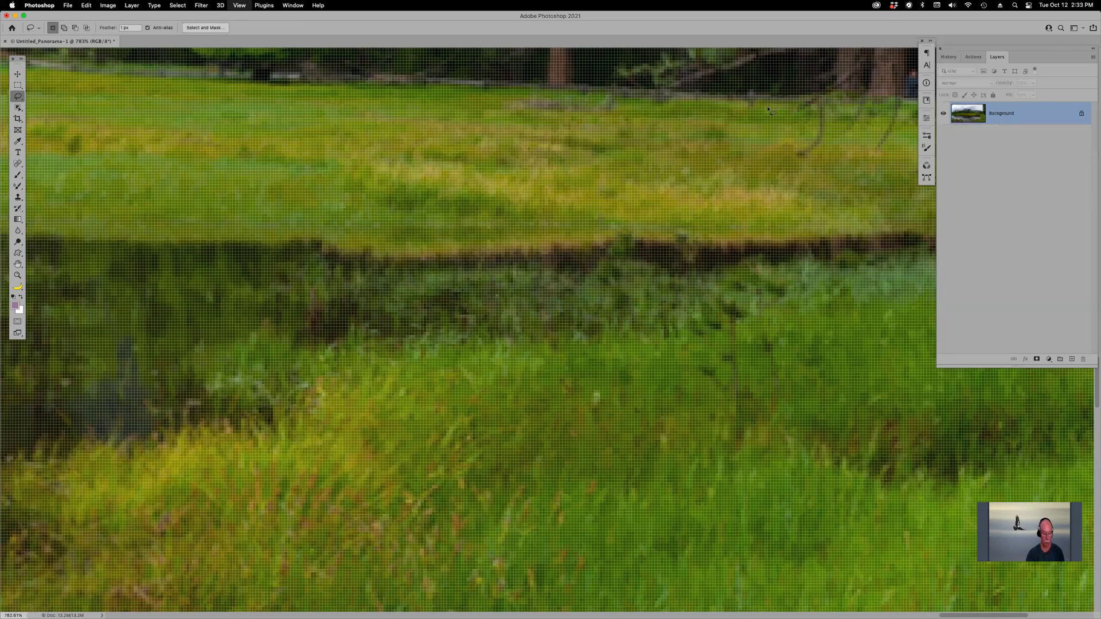
Step: Apply Lens Correction to the panorama with Geometric Distortion and Auto Scale Image enabled and Transparency edges
key("super+0")
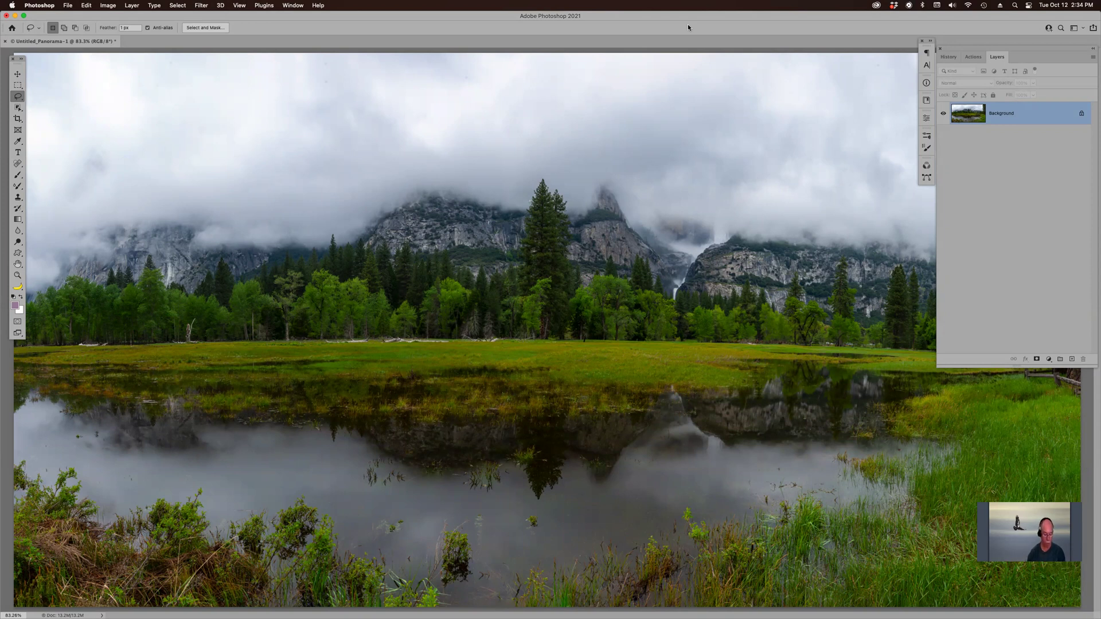
key("super+Tab")
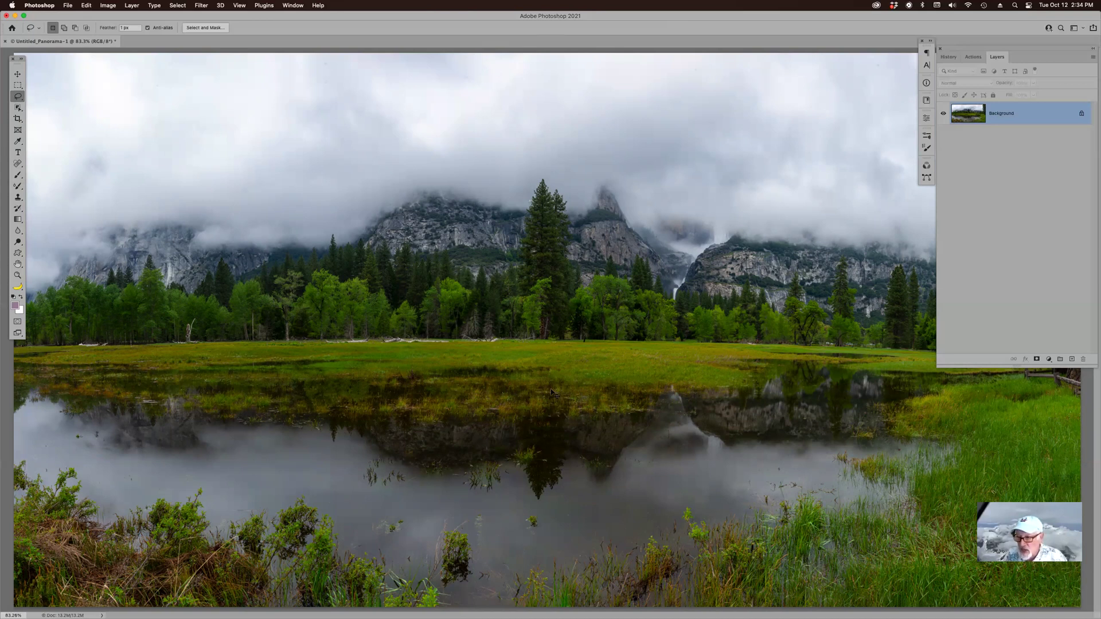
key("super+minus")
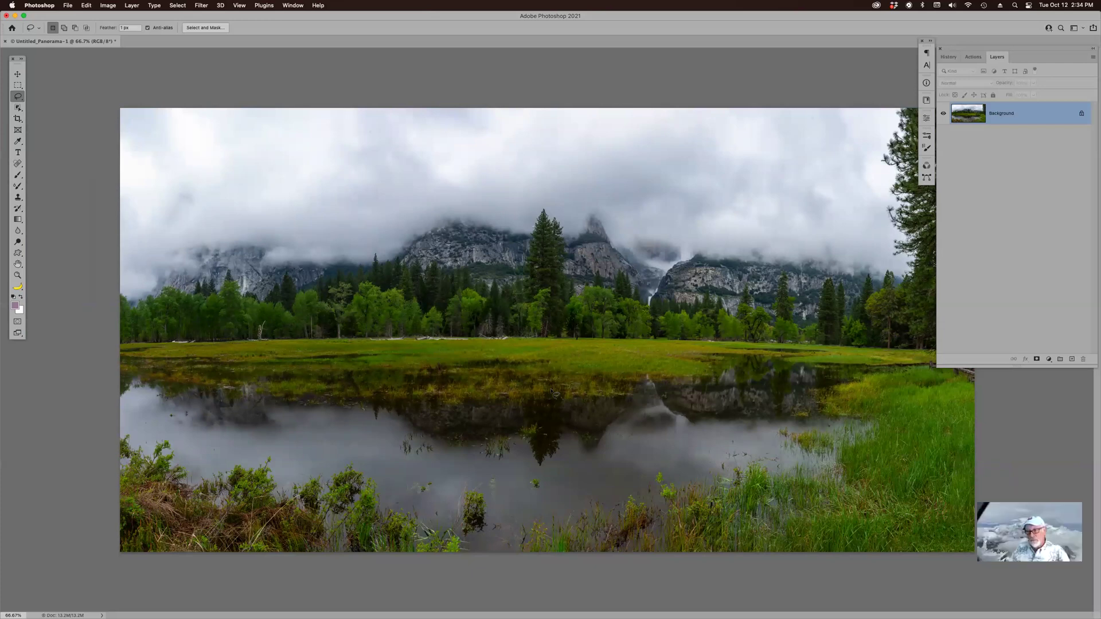
left_click(205, 7)
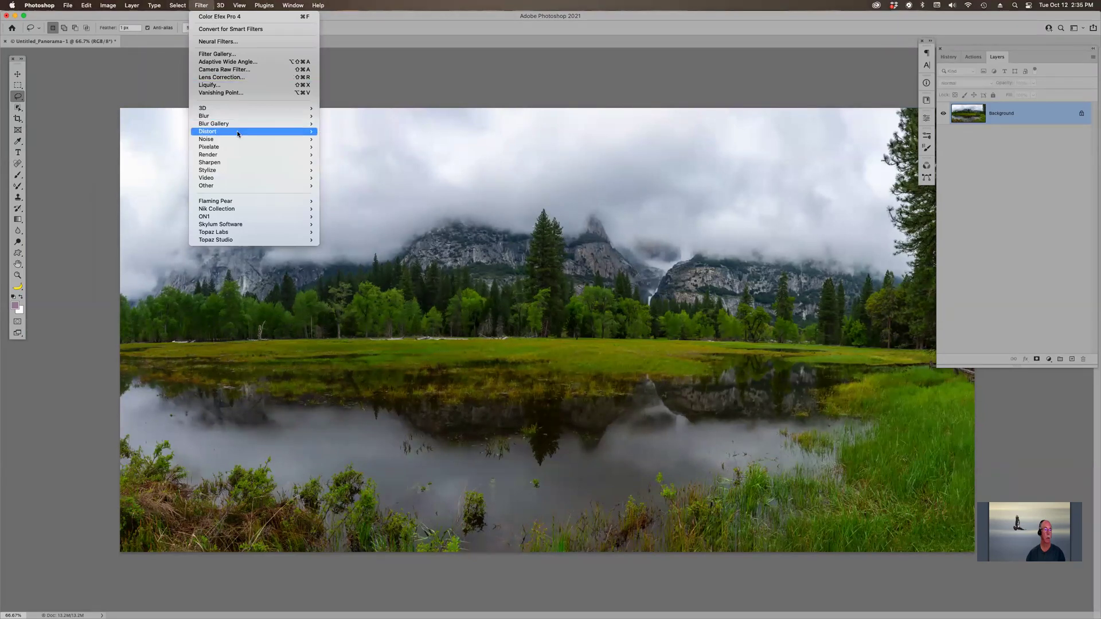
mouse_move(238, 134)
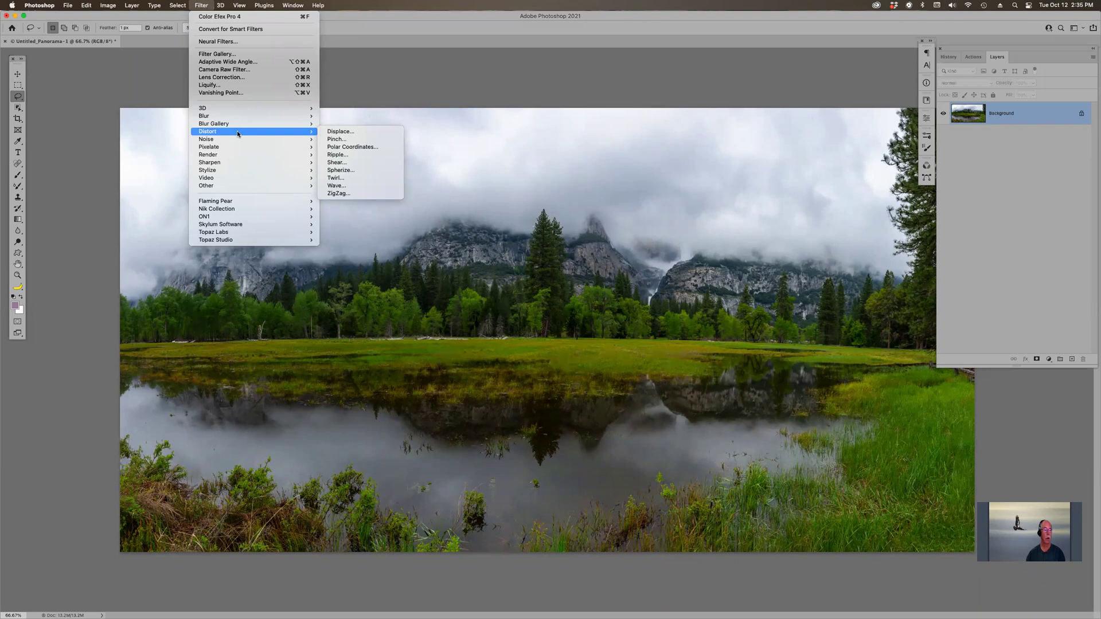
mouse_move(240, 171)
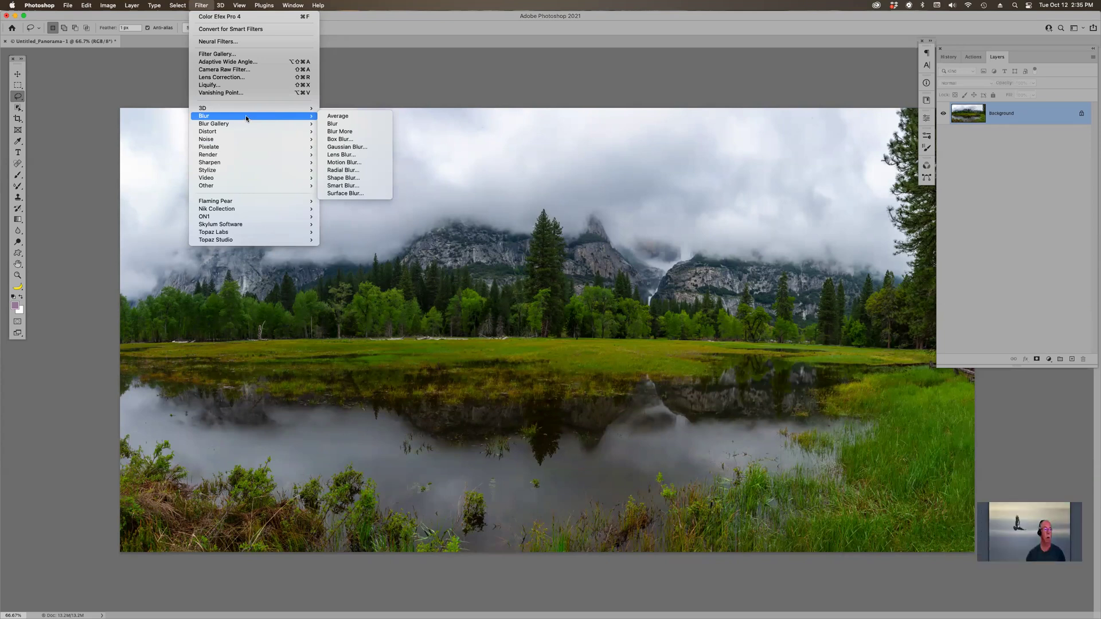
left_click(246, 78)
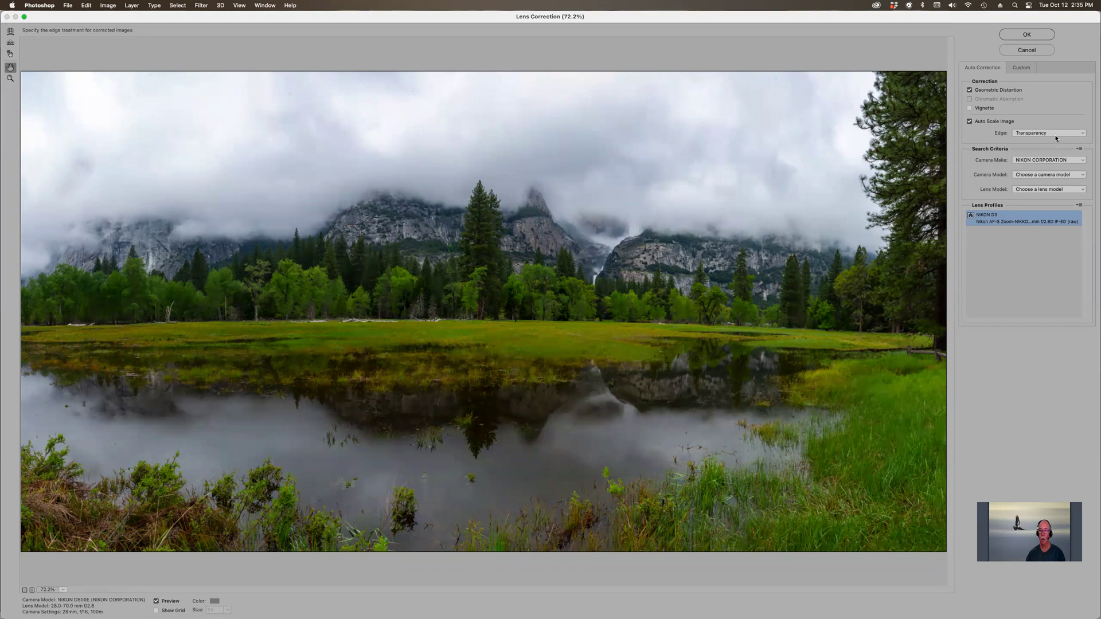
left_click(1030, 37)
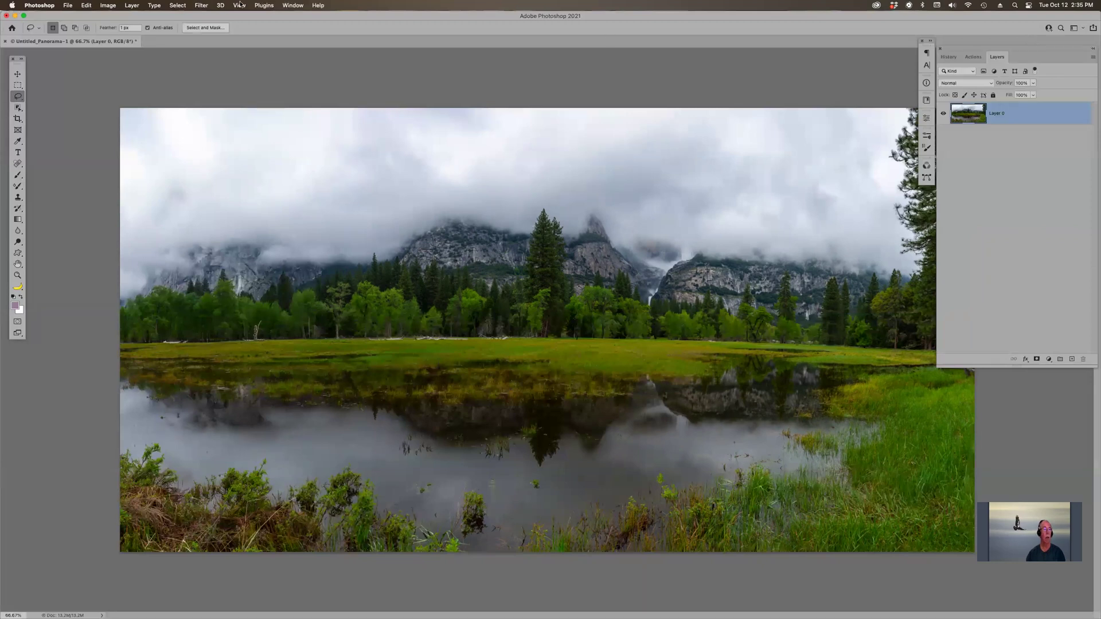
Step: Try the Auto Upright geometry correction in the Camera Raw Filter, then switch Upright off again
left_click(201, 5)
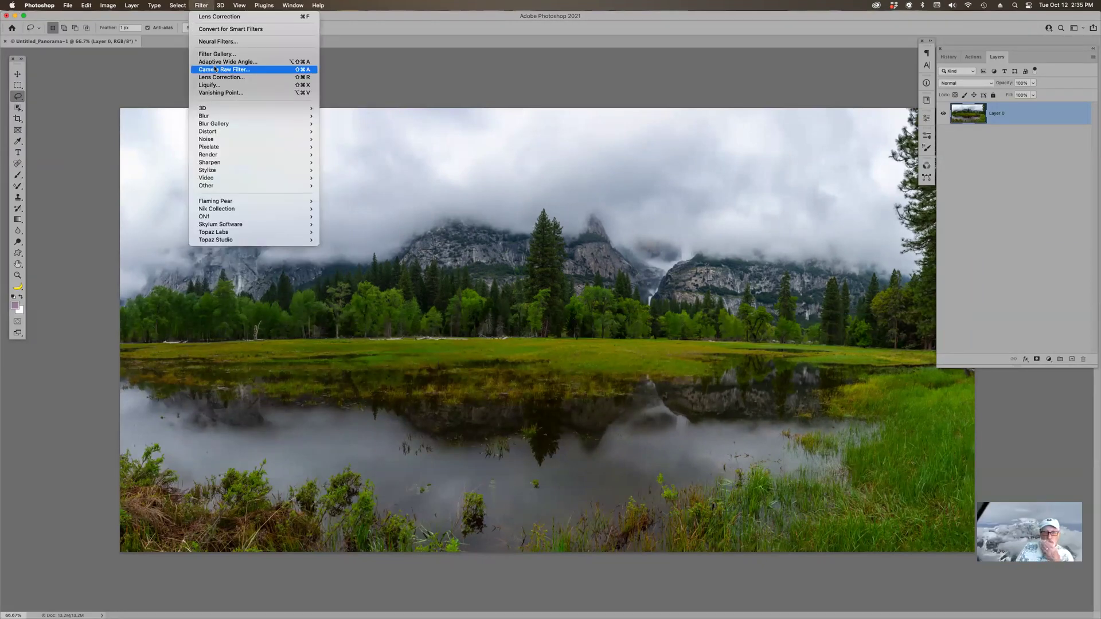
left_click(214, 68)
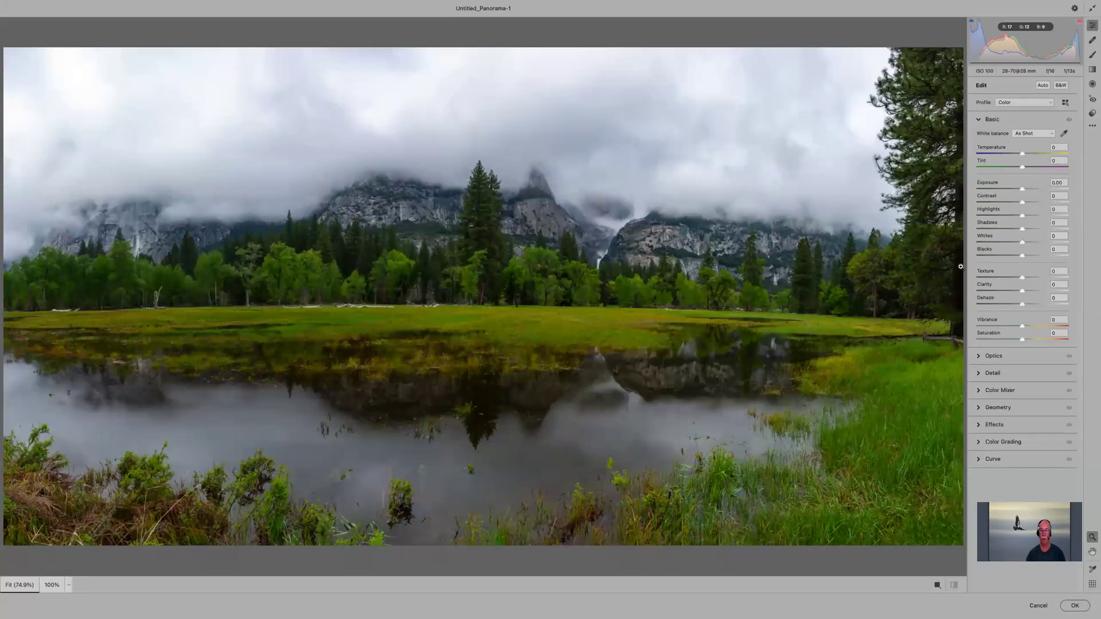
left_click(981, 406)
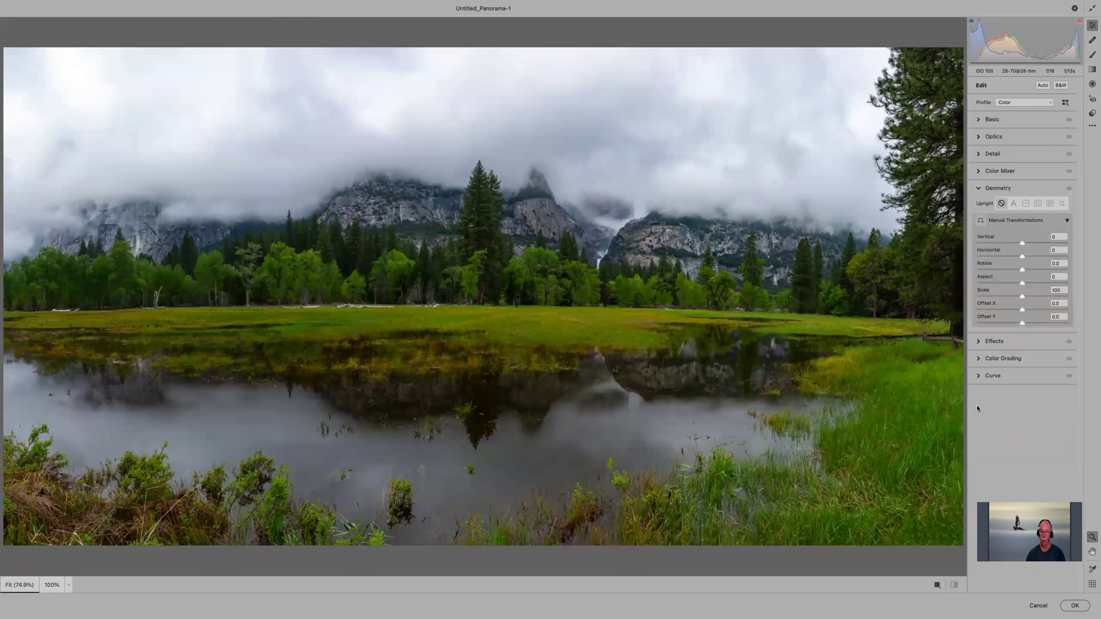
left_click(1014, 203)
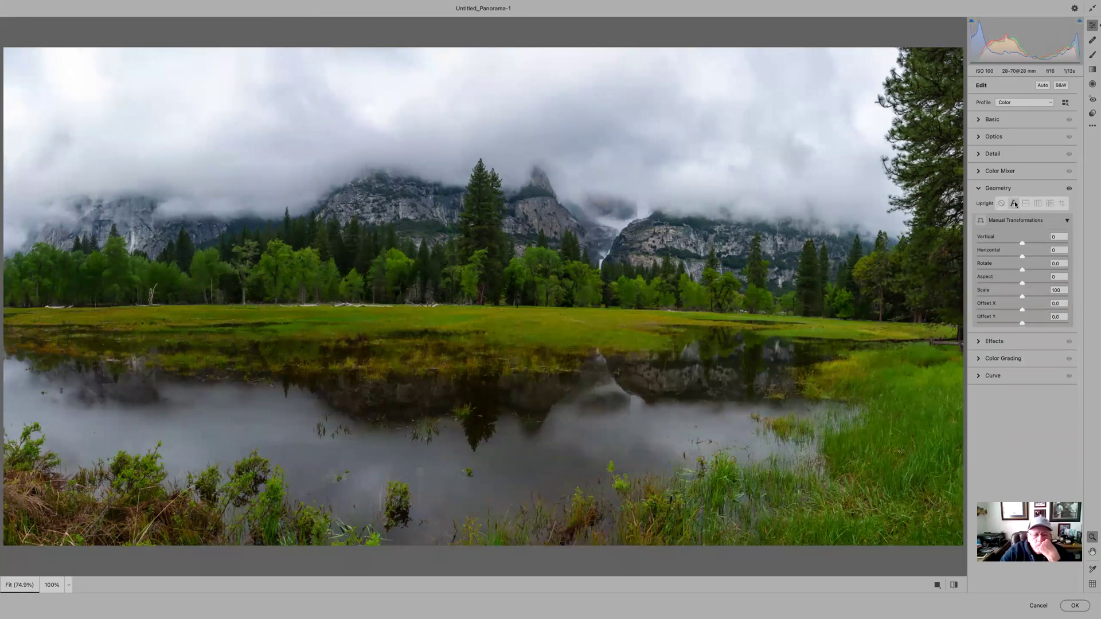
left_click(1000, 204)
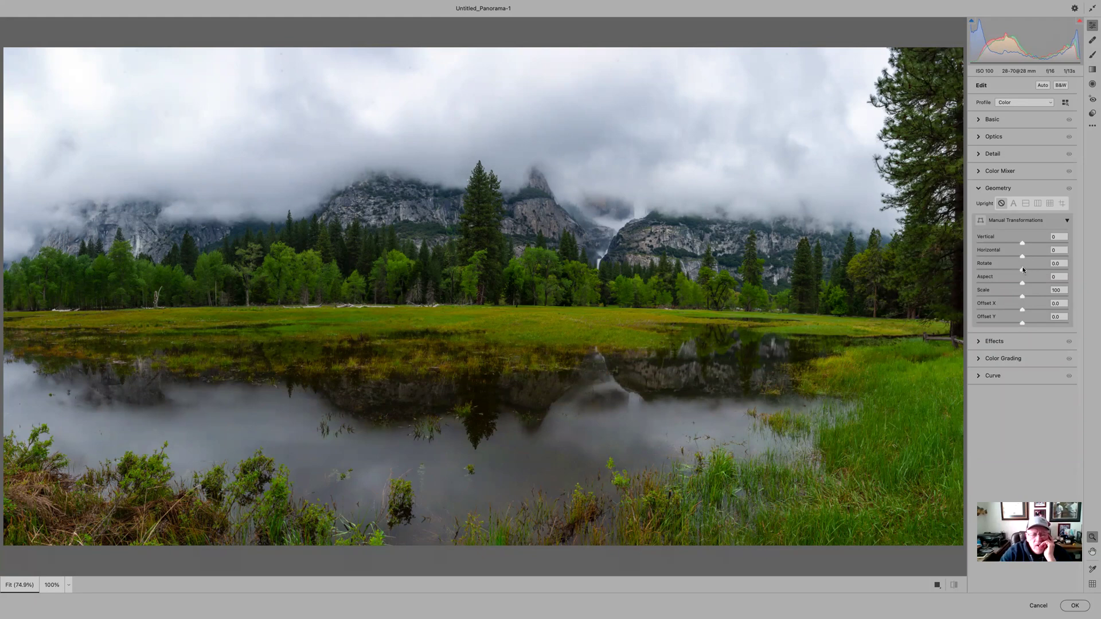
Step: Try the Full Upright correction with Aspect set to -95 on the panorama and close the Camera Raw Filter
left_click(1026, 204)
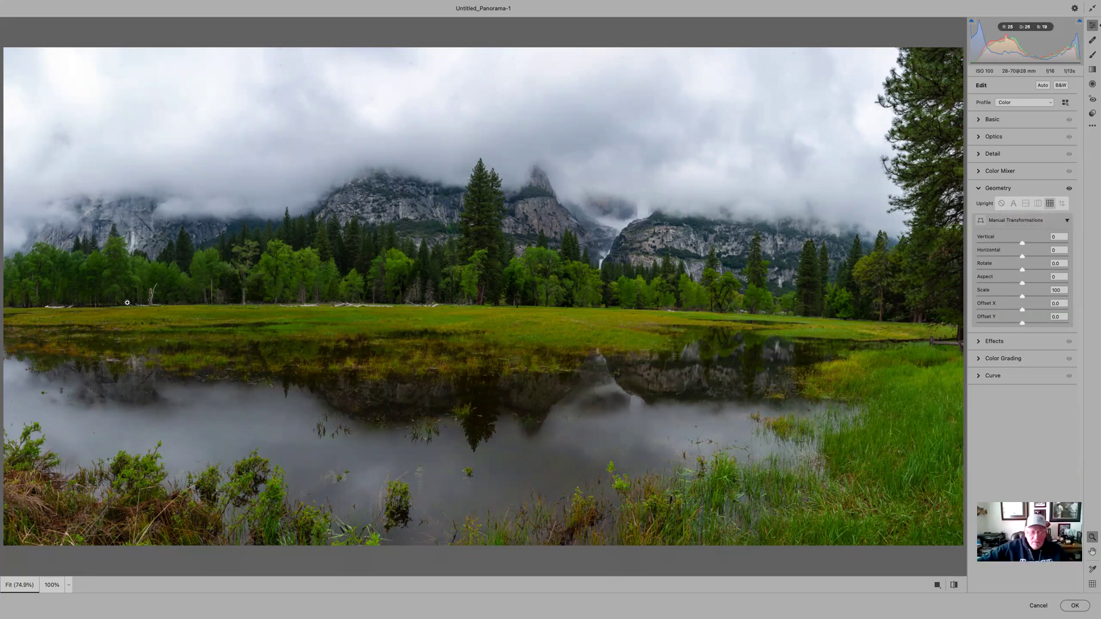
left_click(416, 308)
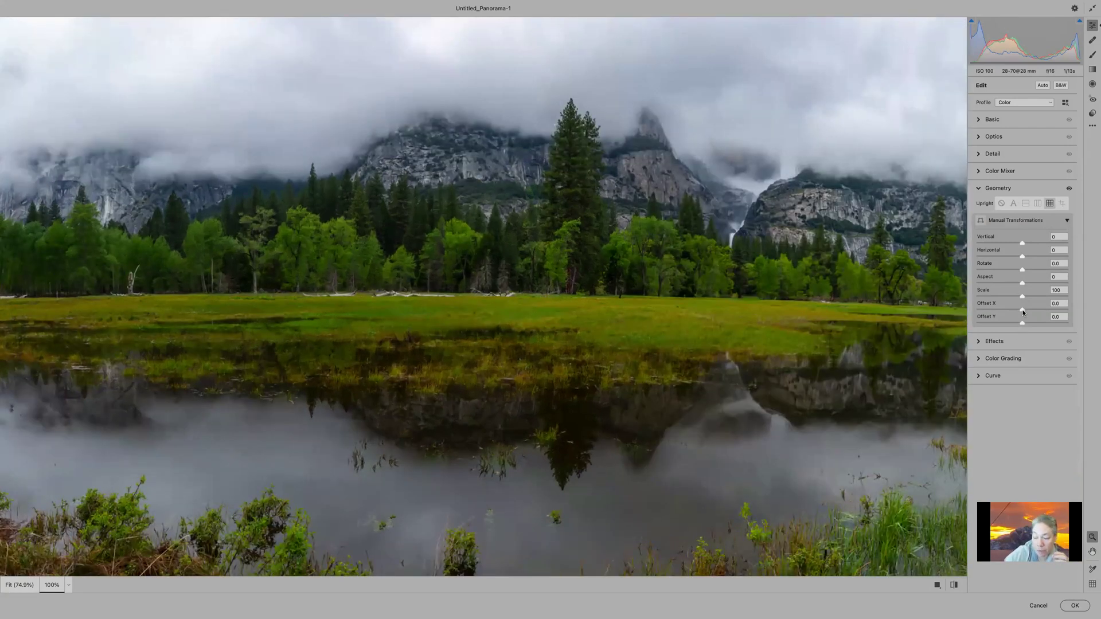
left_click_drag(1022, 282, 979, 282)
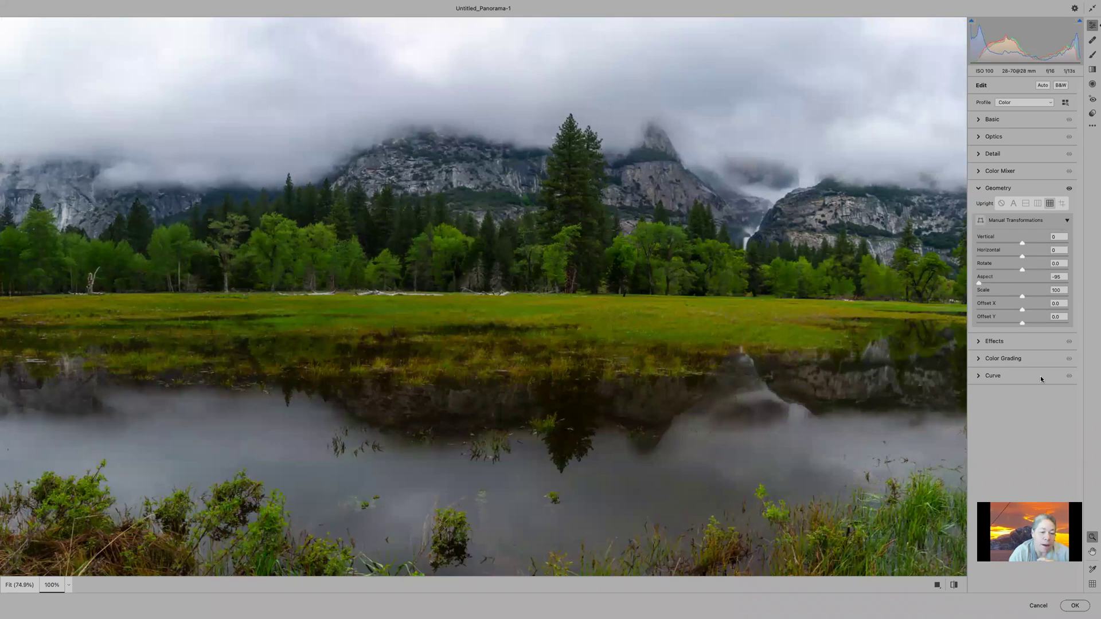
key("Return")
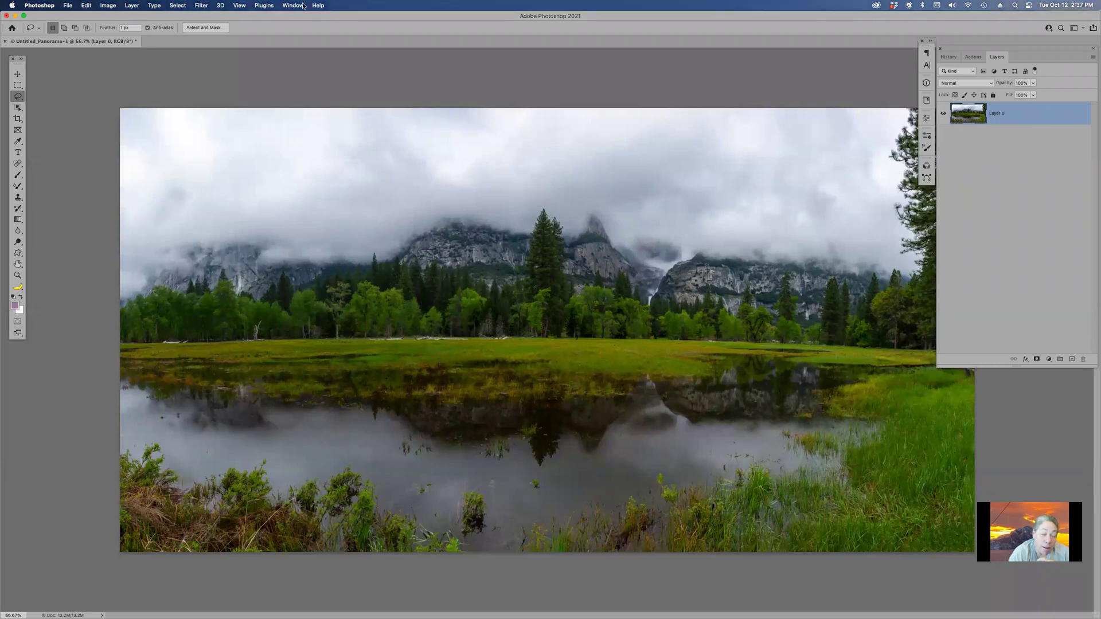
Step: Duplicate Layer 0 and apply the Camera Raw Filter to the copy with the Geometry Aspect set to -100
key("super+j")
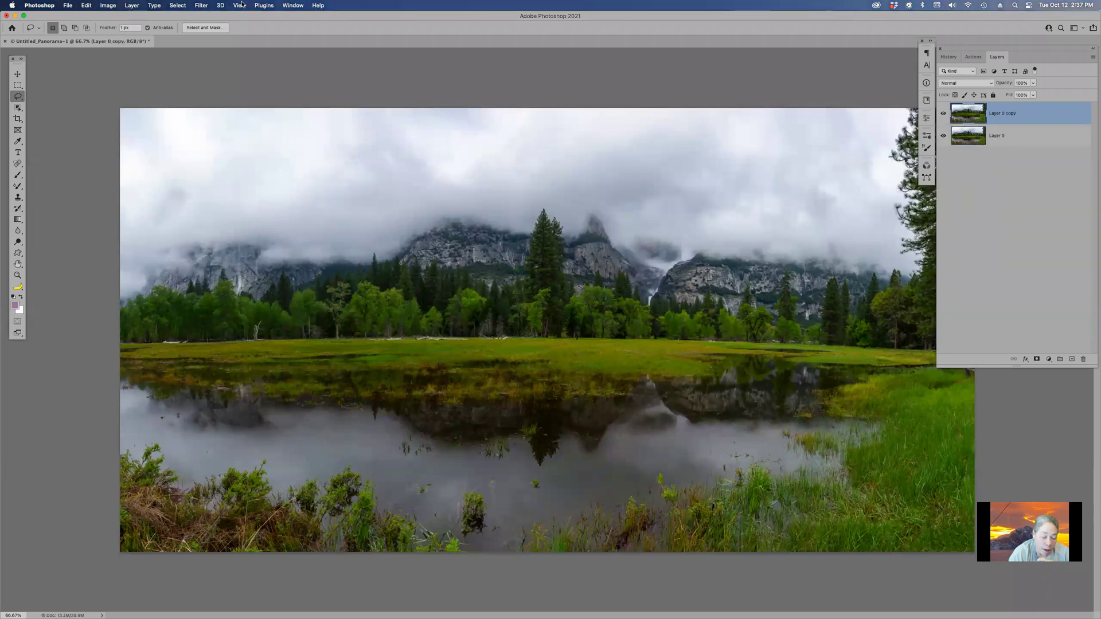
left_click(236, 6)
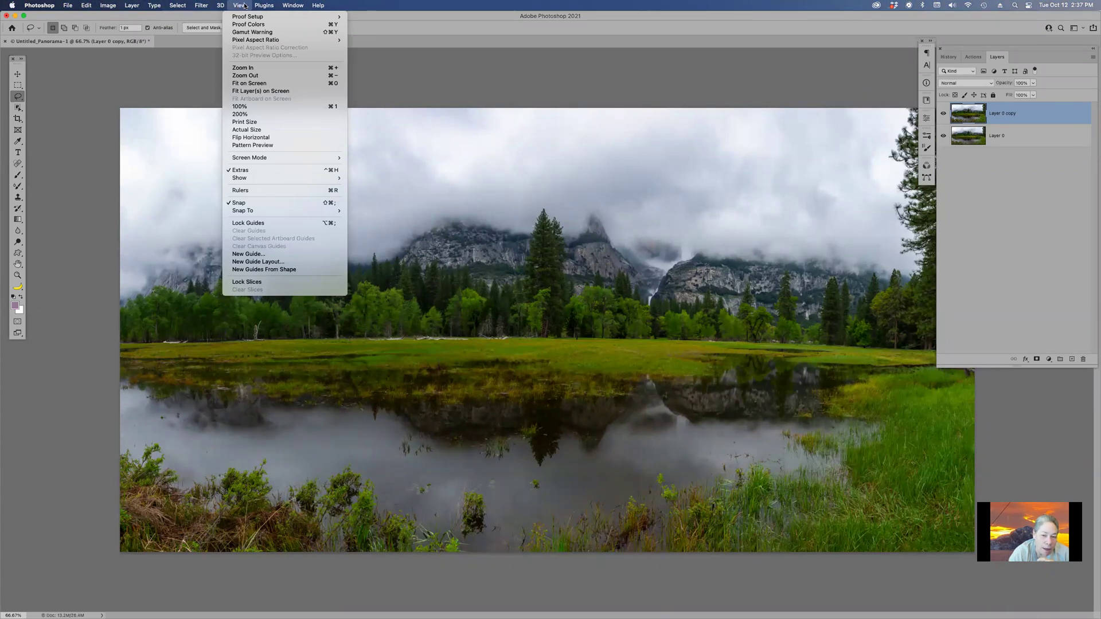
mouse_move(189, 5)
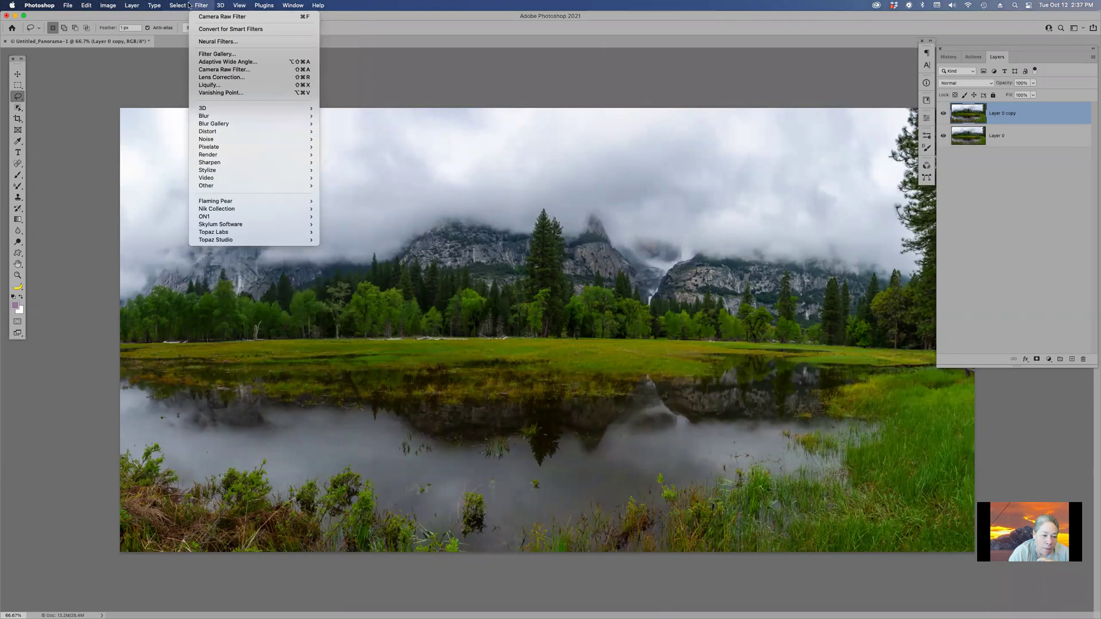
left_click(225, 73)
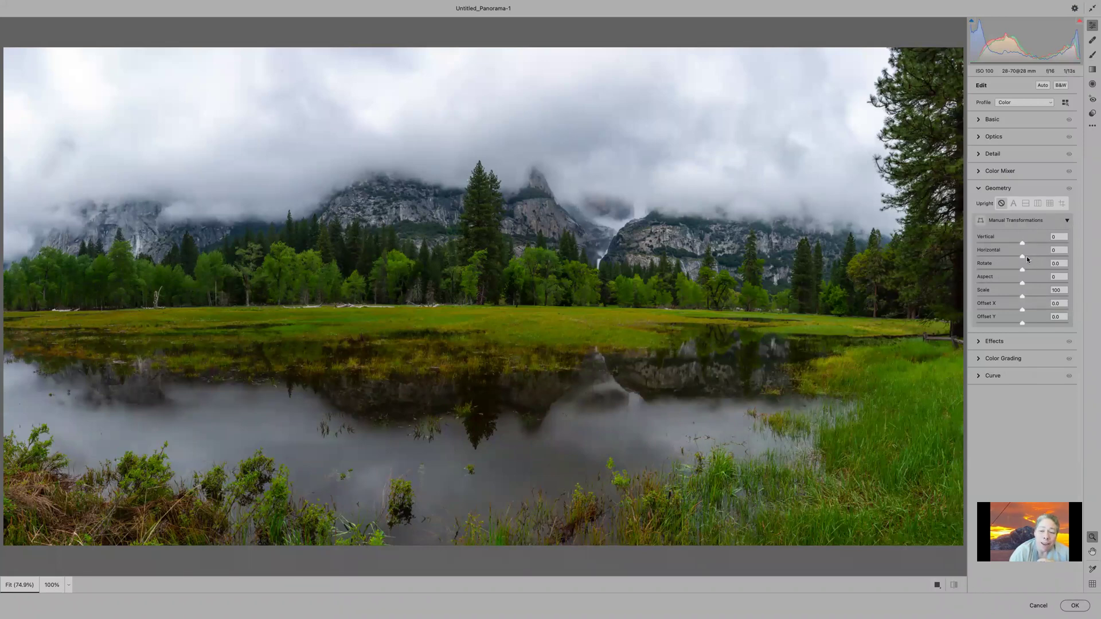
left_click_drag(1025, 282, 969, 280)
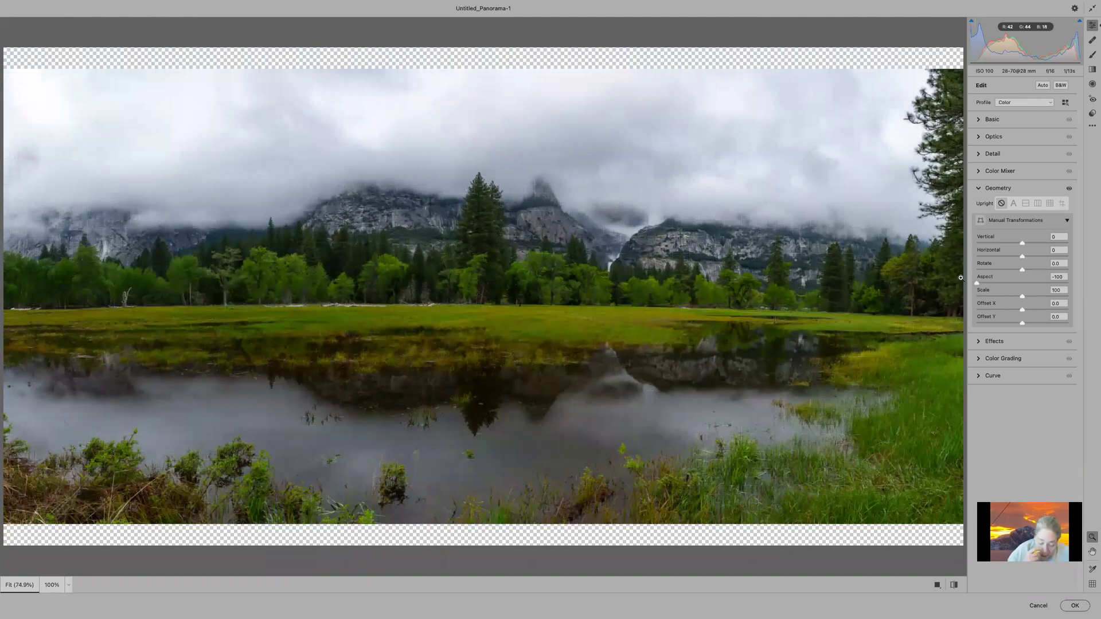
key("Return")
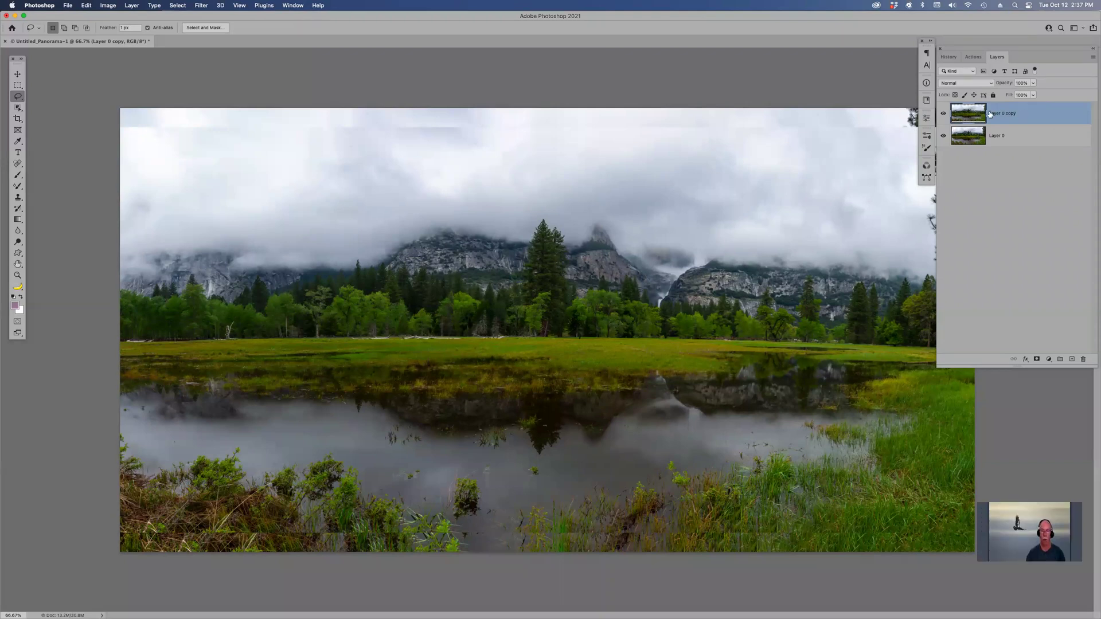
Step: Toggle the filtered copy's visibility to compare it with the original panorama layer
left_click(943, 114)
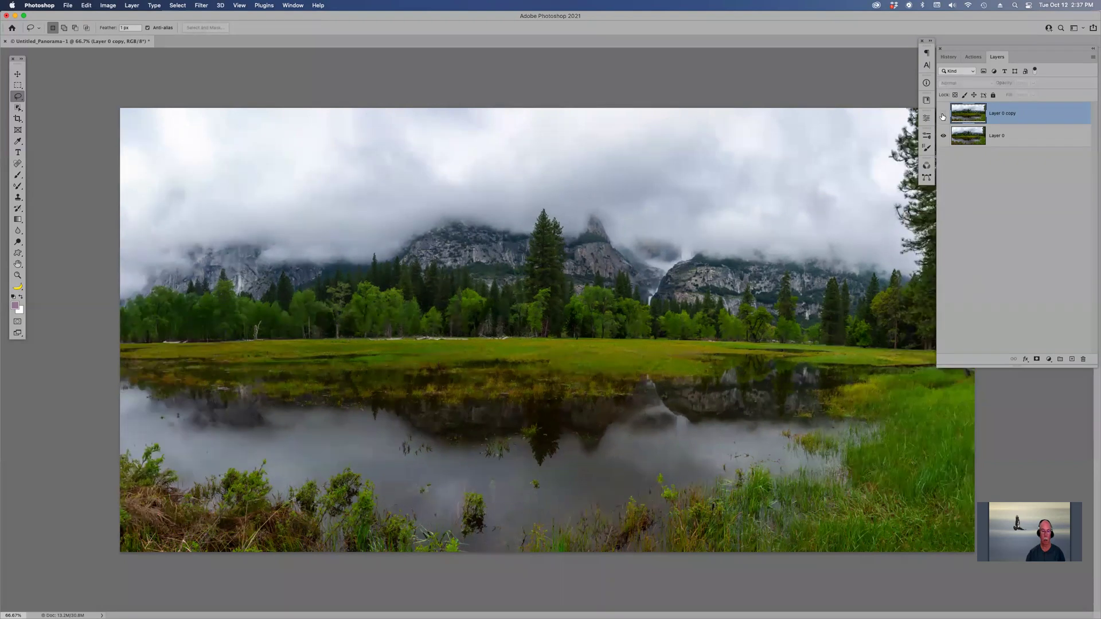
left_click(942, 115)
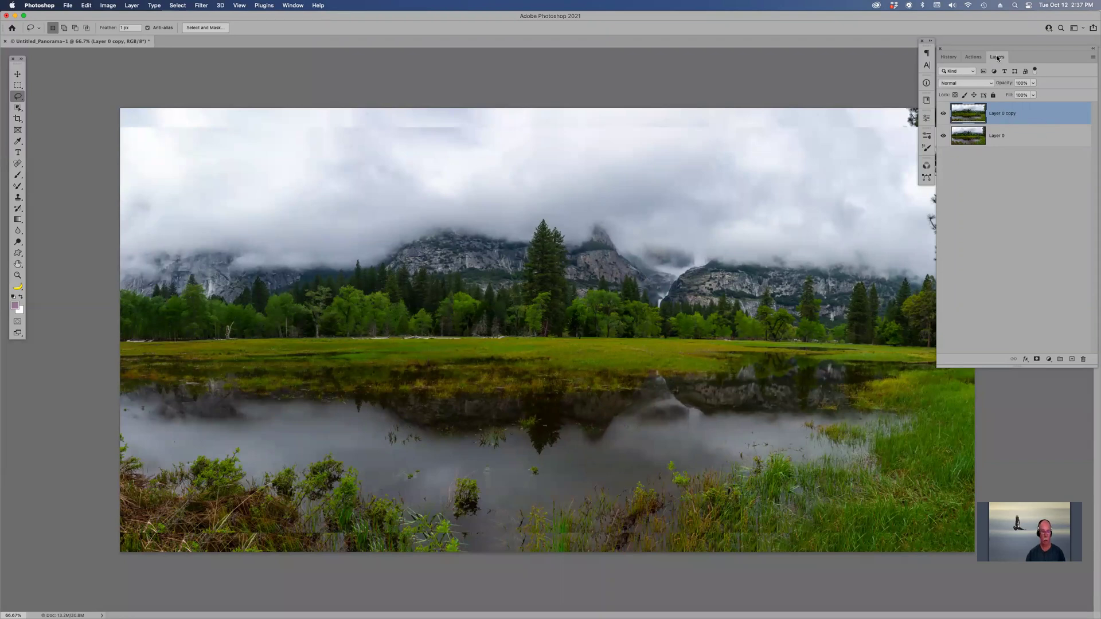
left_click(943, 113)
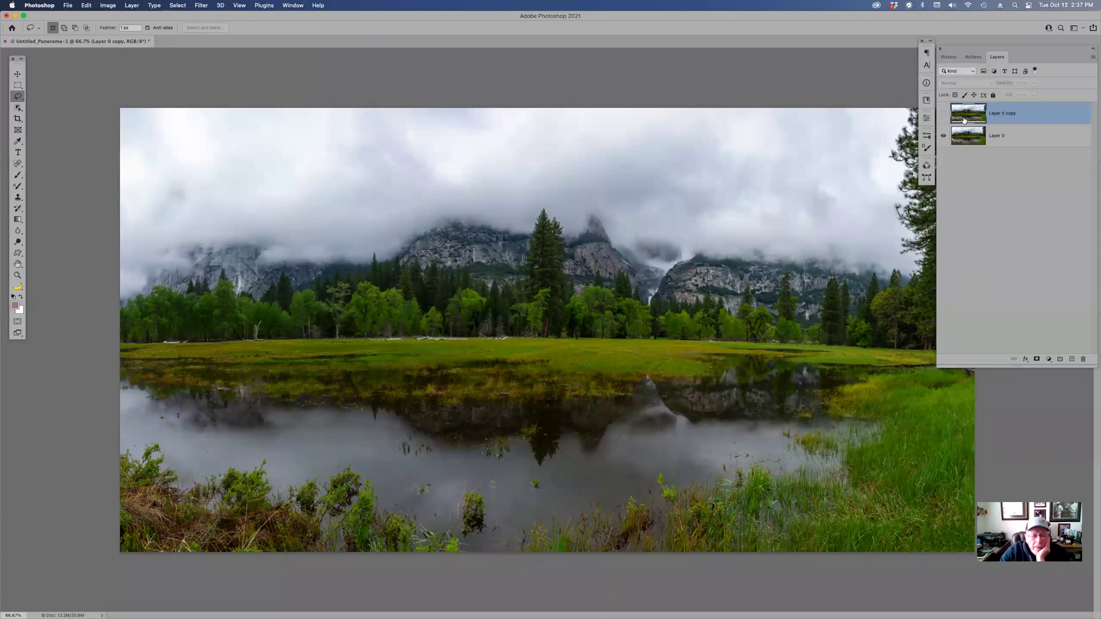
left_click(943, 114)
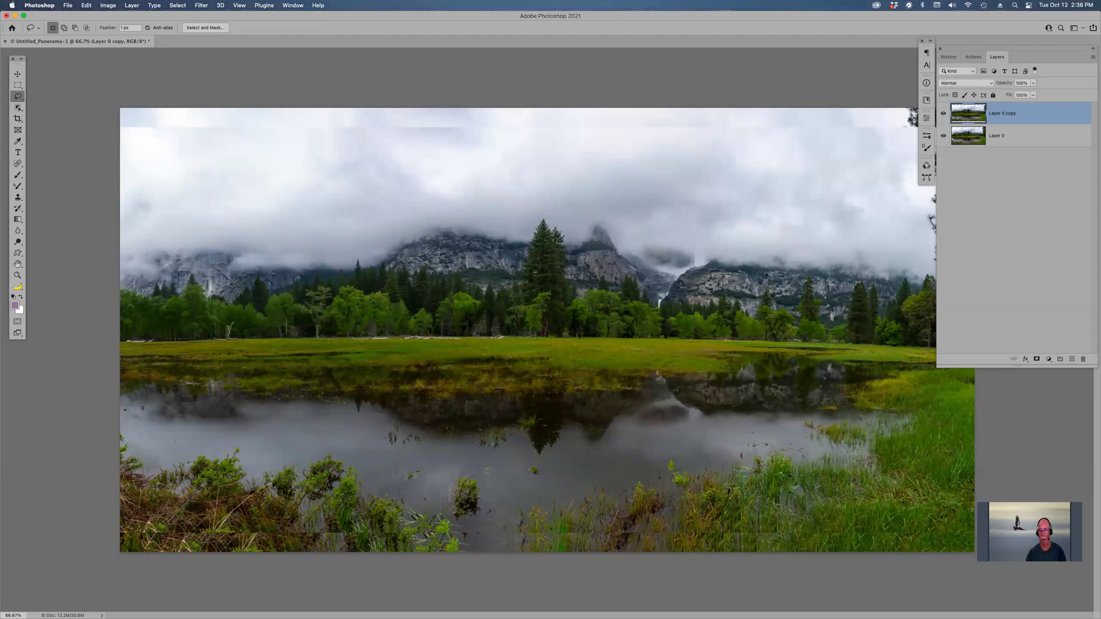
left_click(943, 113)
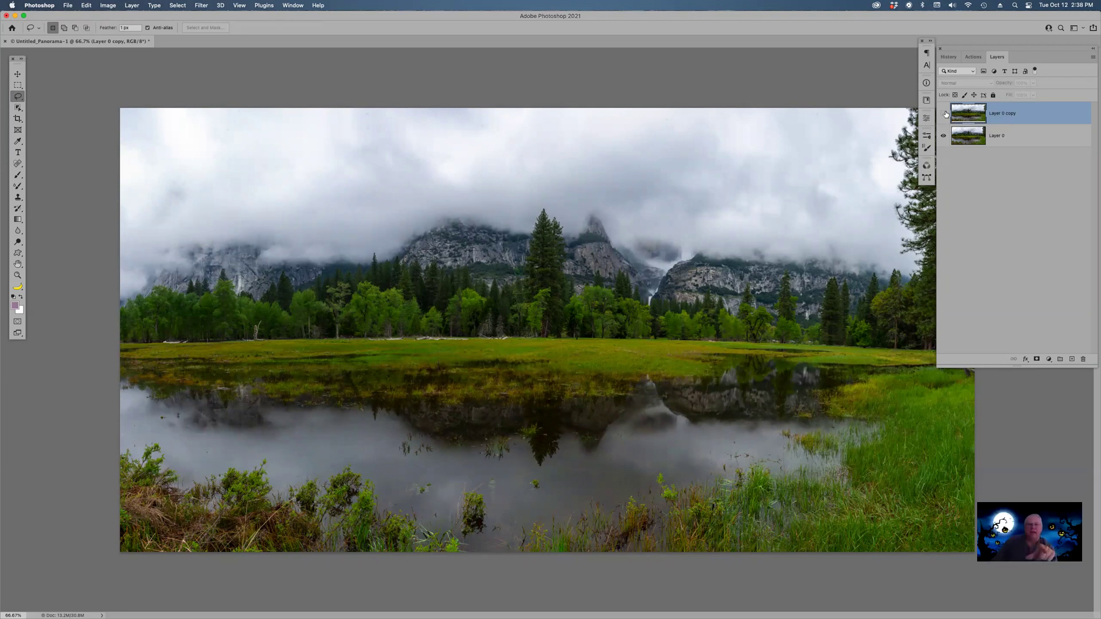
left_click(943, 114)
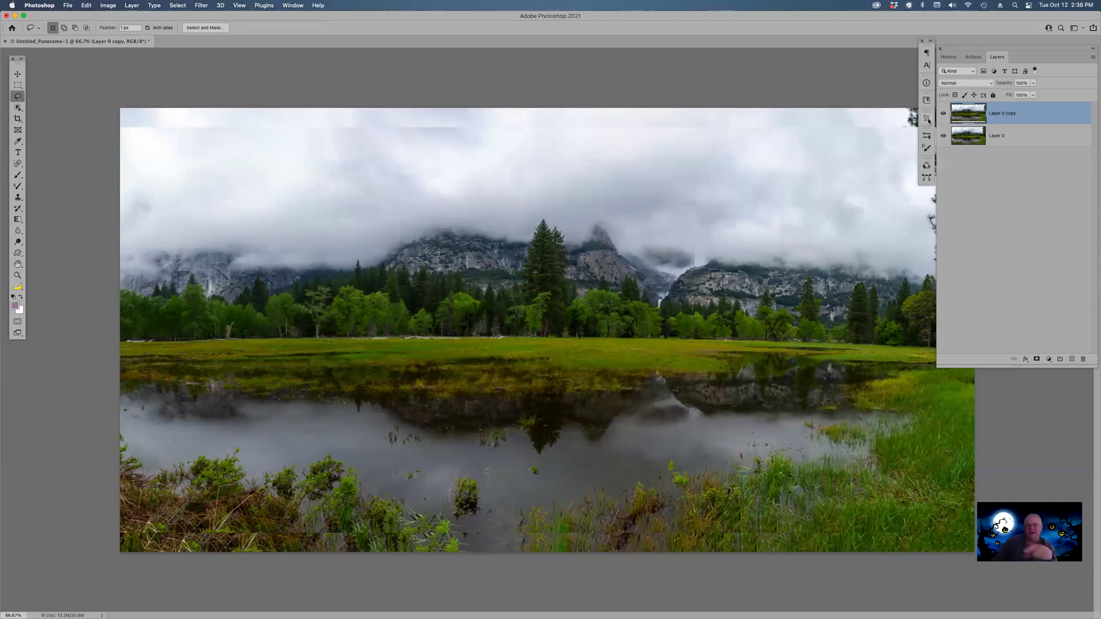
Step: Hide Layer 0 and crop the canvas to the filtered copy, cutting off the transparent strips above and below it
key("super+0")
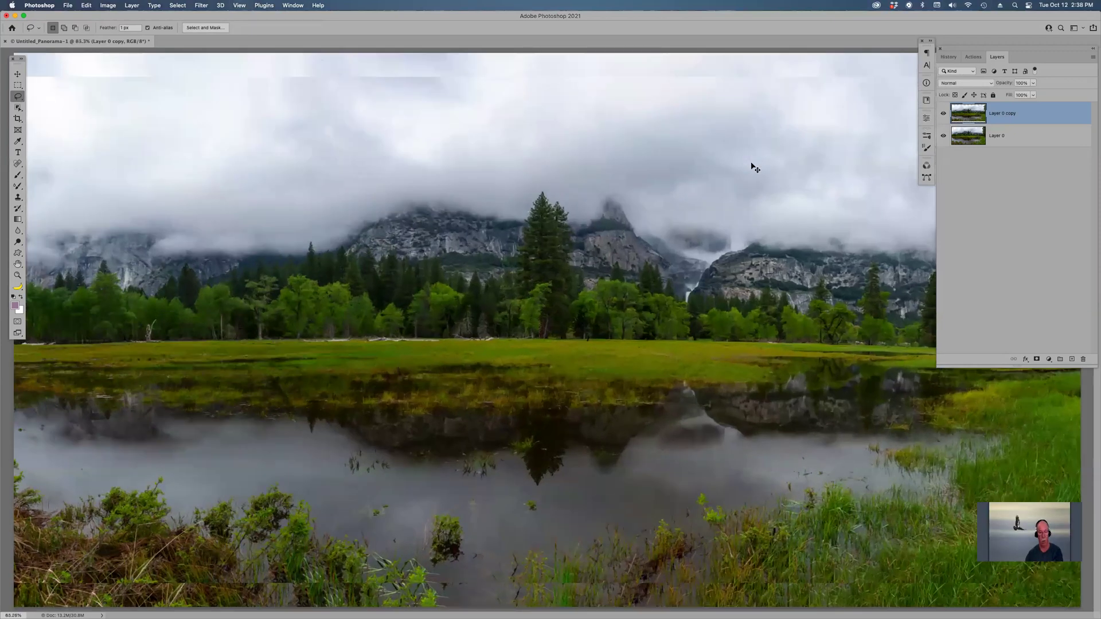
key("super+minus")
key("super+minus")
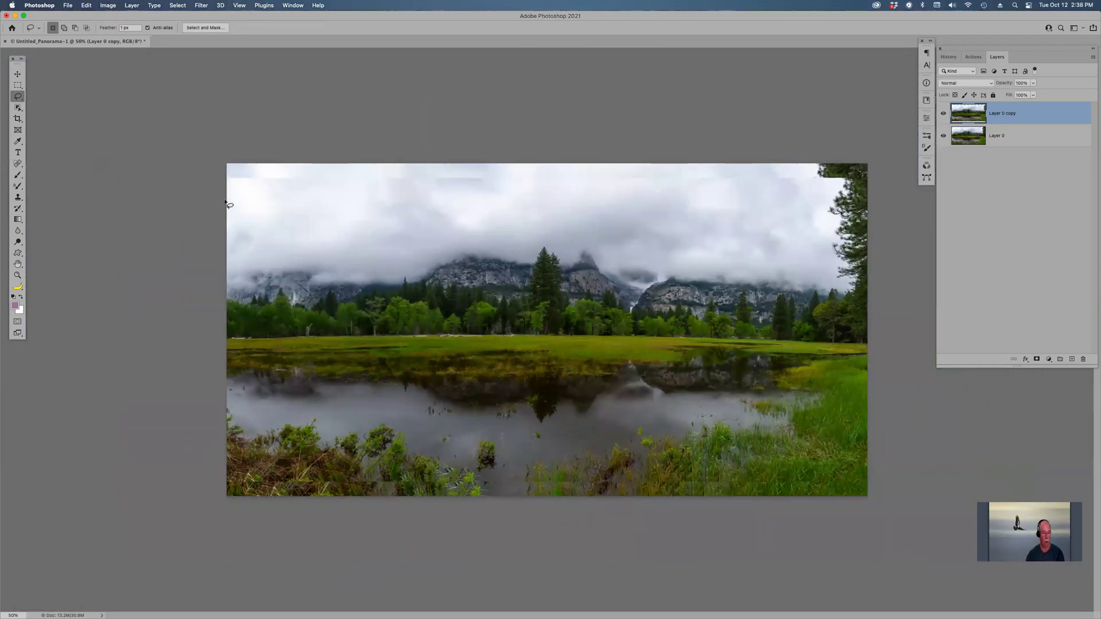
left_click(943, 135)
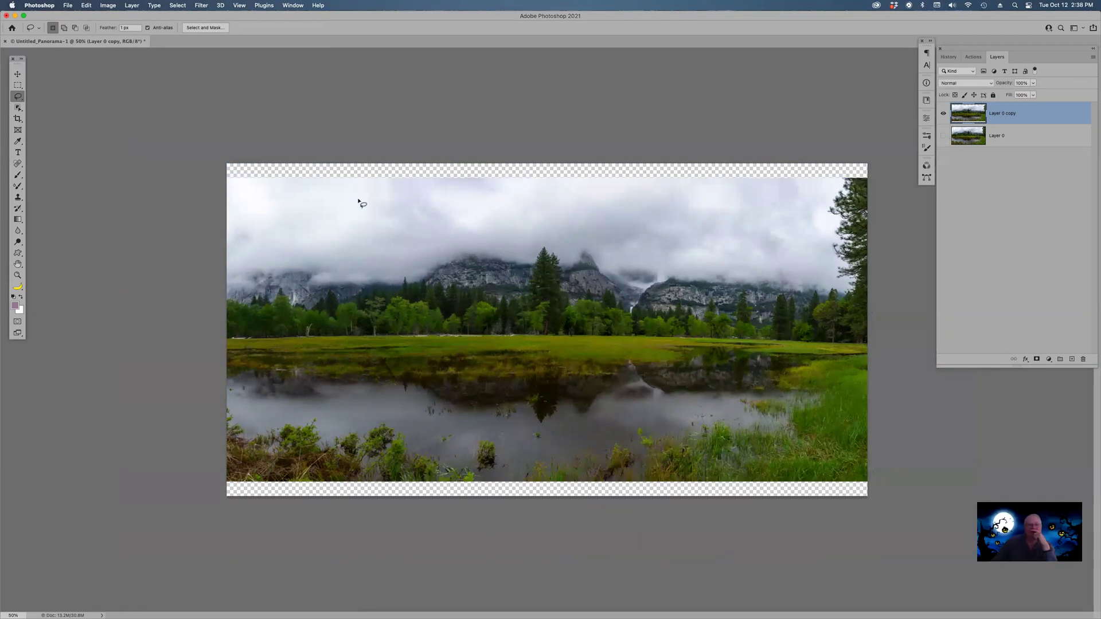
key("c")
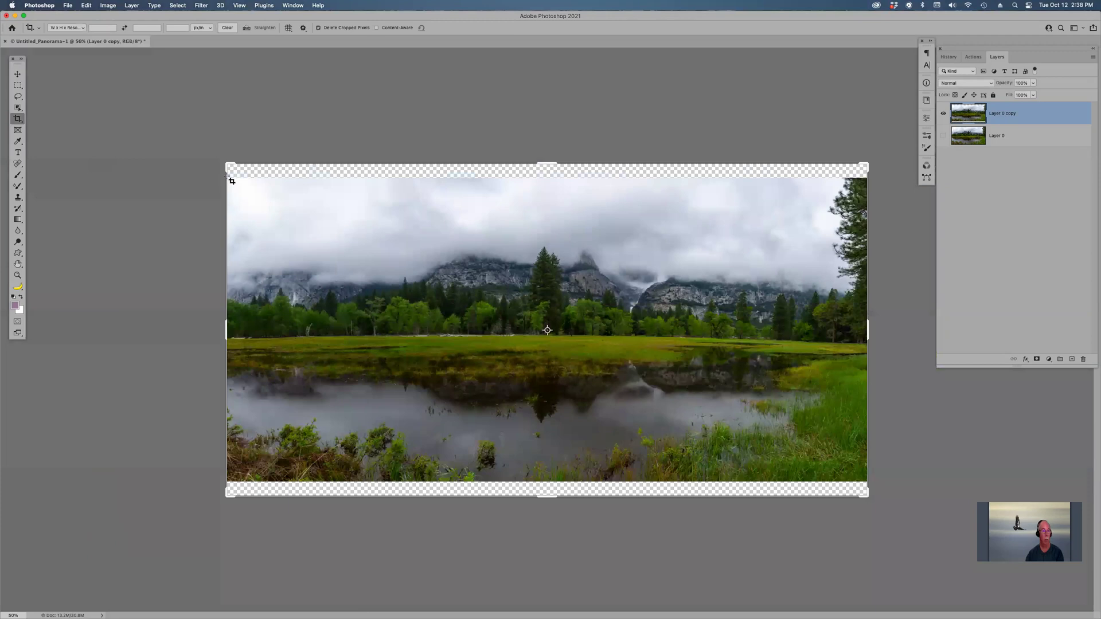
left_click_drag(228, 179, 868, 478)
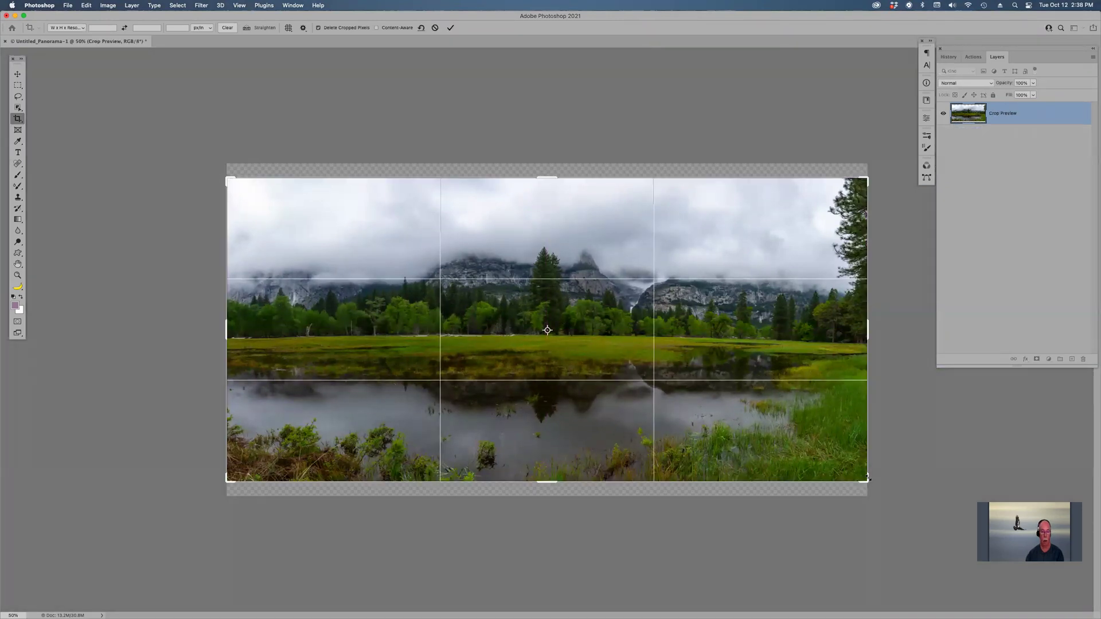
key("Return")
key("super+0")
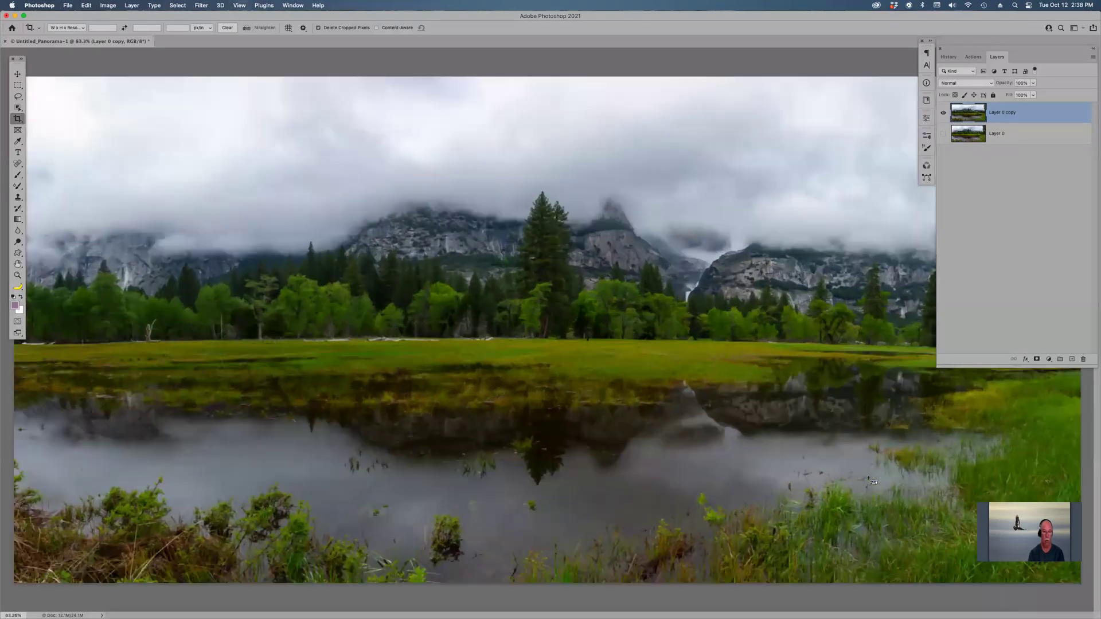
Step: Toggle Layer 0's visibility to compare it with the cropped copy, leaving Layer 0 shown
left_click(944, 134)
left_click(943, 134)
key("super+minus")
key("super+minus")
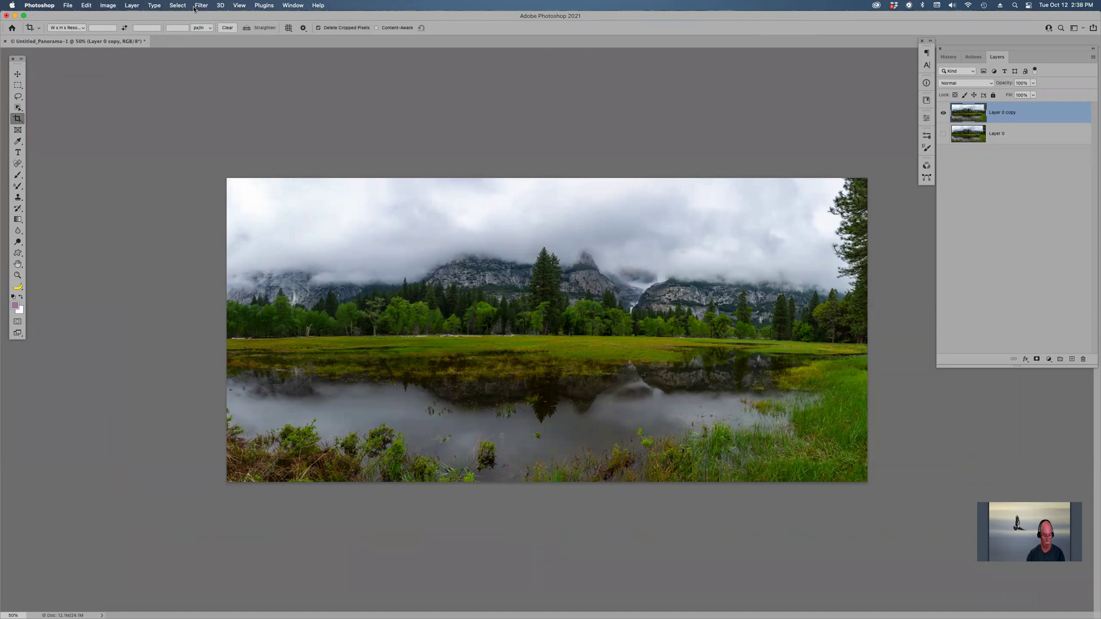
left_click(943, 134)
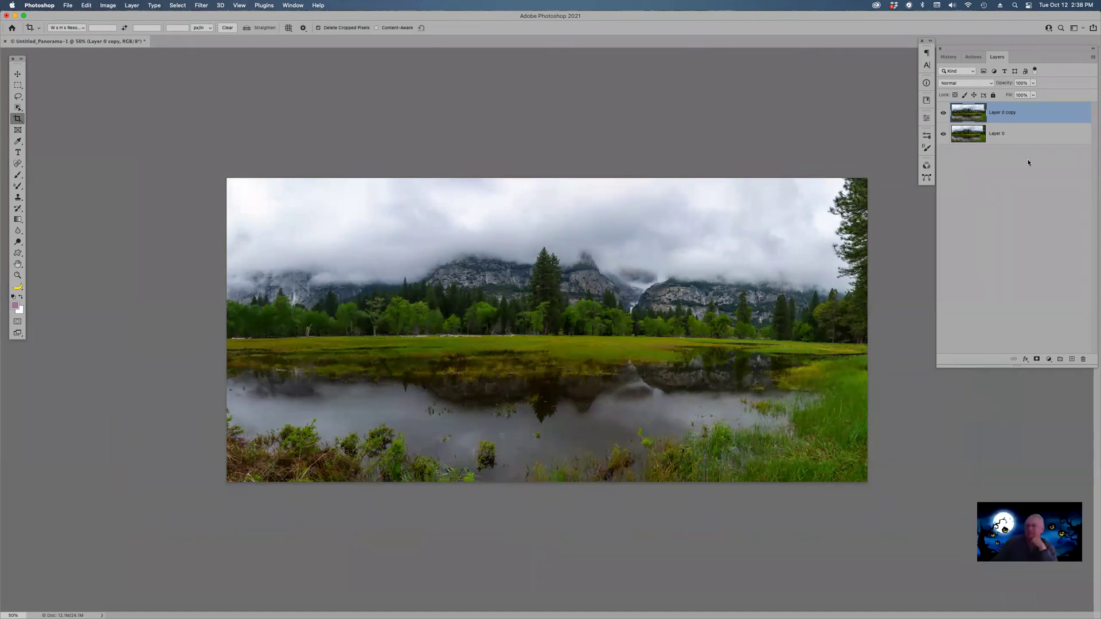
Step: Undo the crop and replace the filtered copy with a fresh duplicate of Layer 0
key("super+z")
key("super+z")
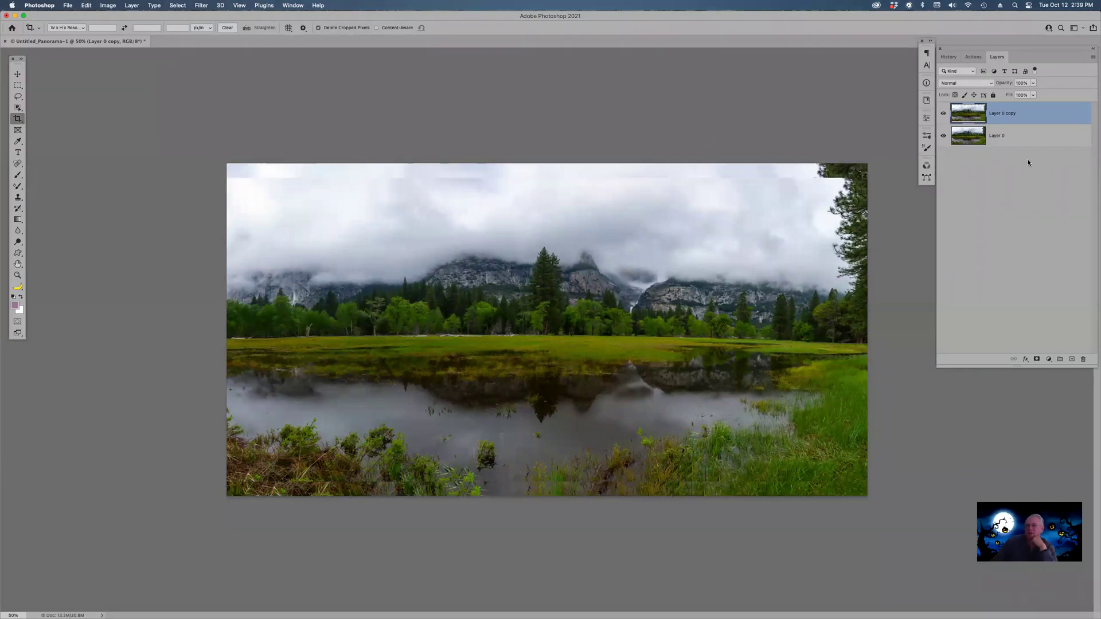
left_click_drag(1062, 117, 1084, 356)
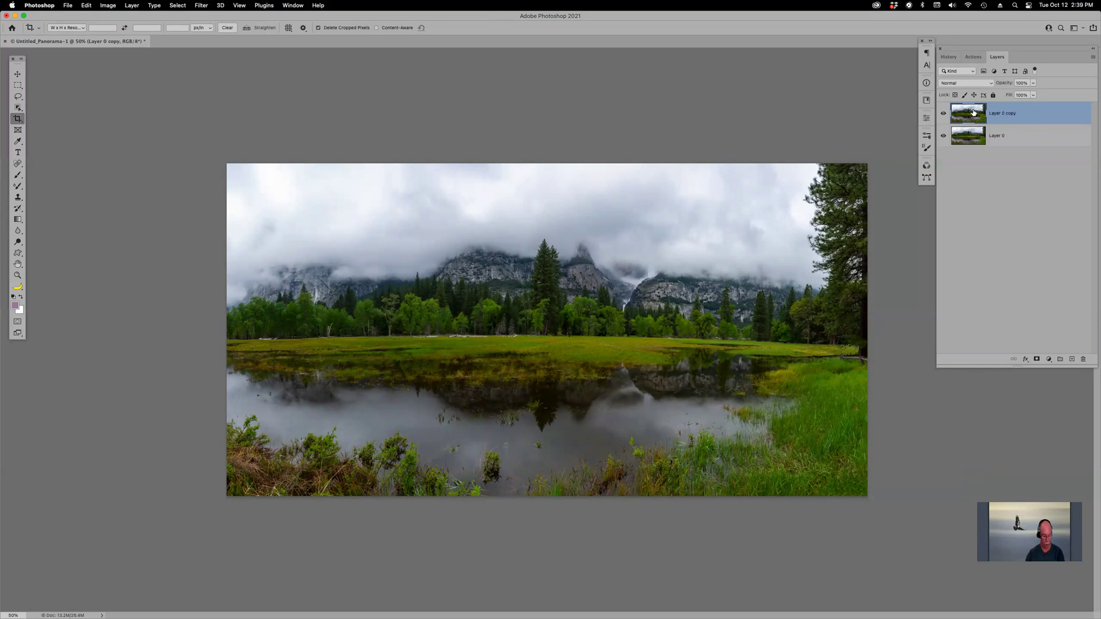
Step: Warp the duplicate layer, pulling the far edge of the meadow slightly downward at its middle and left parts
key("super+t")
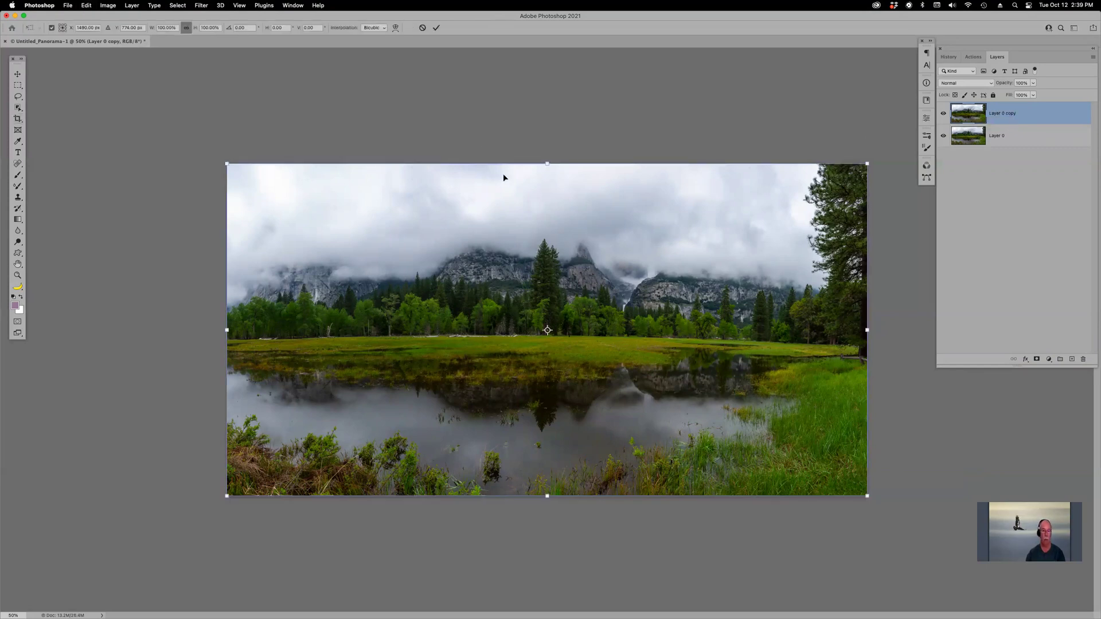
key("c")
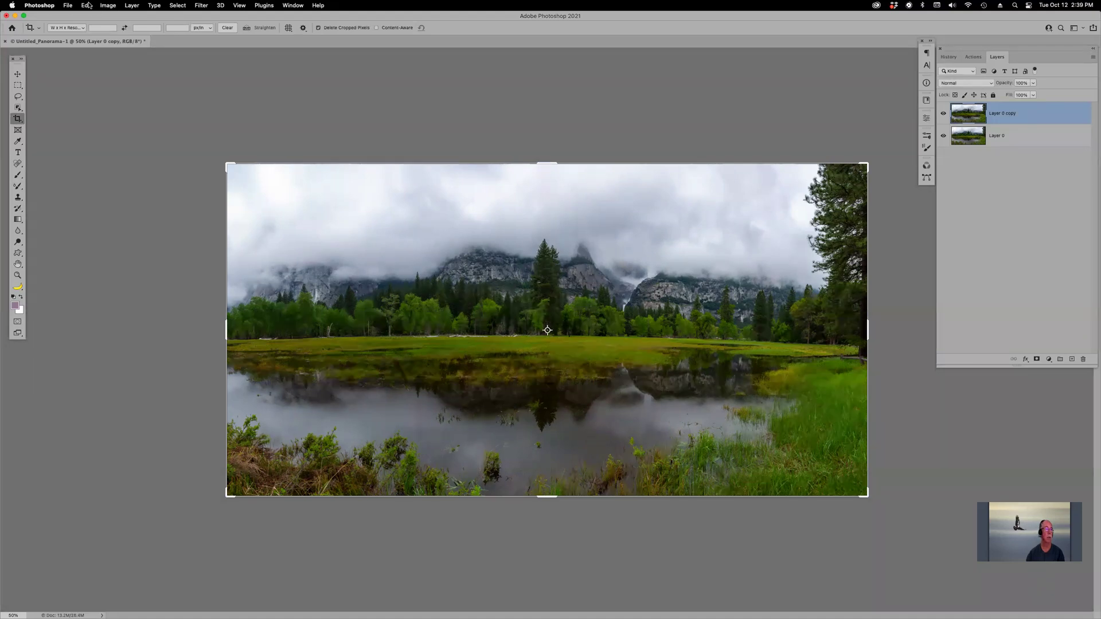
left_click(88, 6)
mouse_move(129, 197)
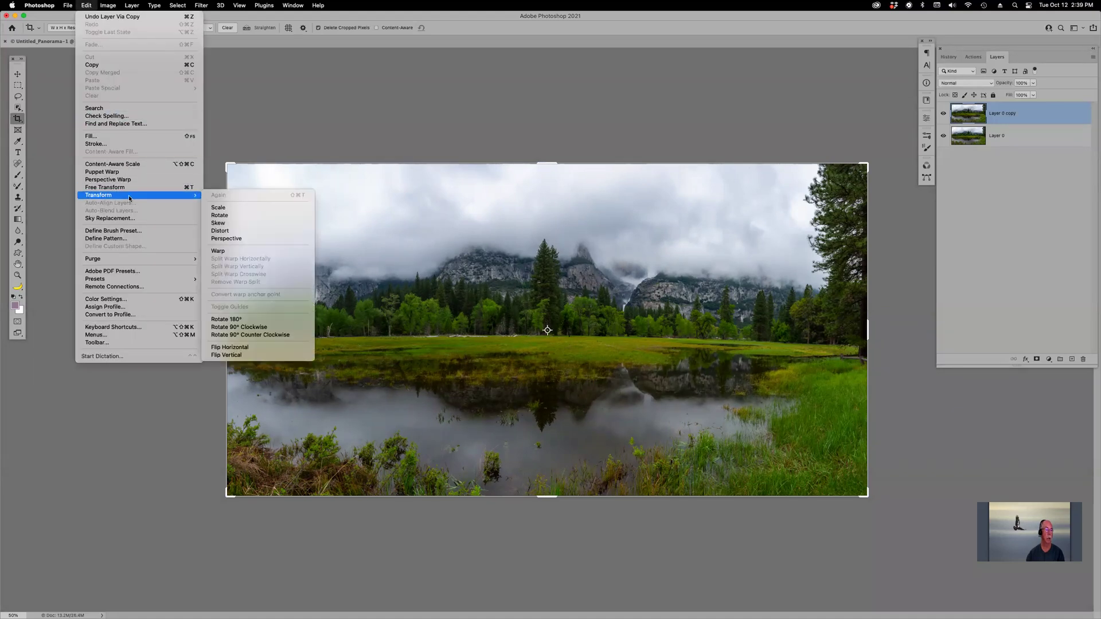
left_click(256, 252)
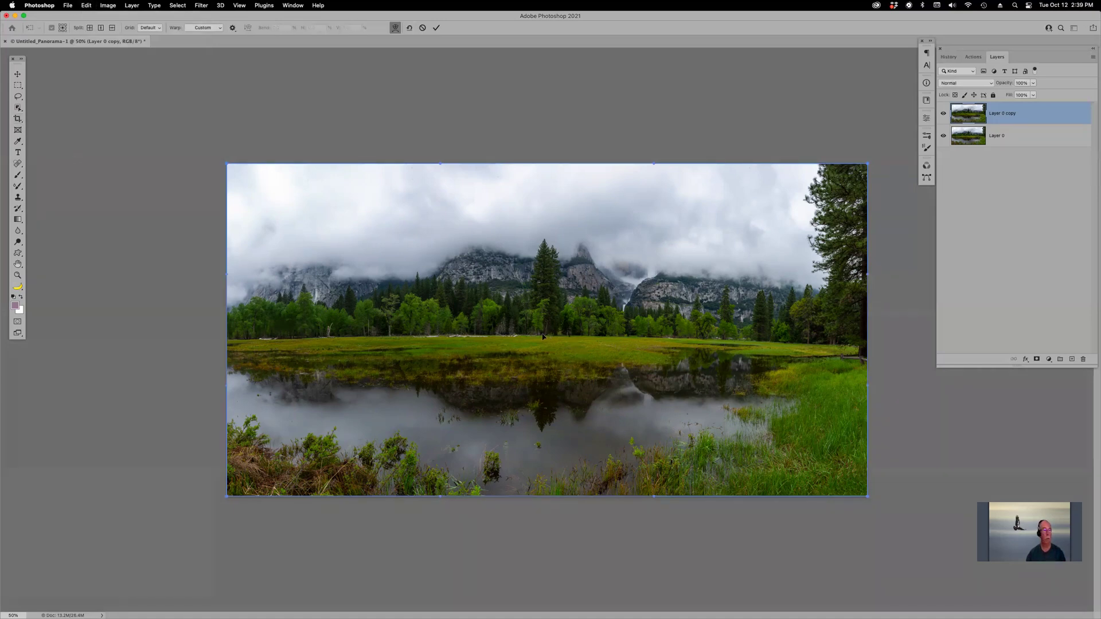
left_click_drag(543, 337, 544, 341)
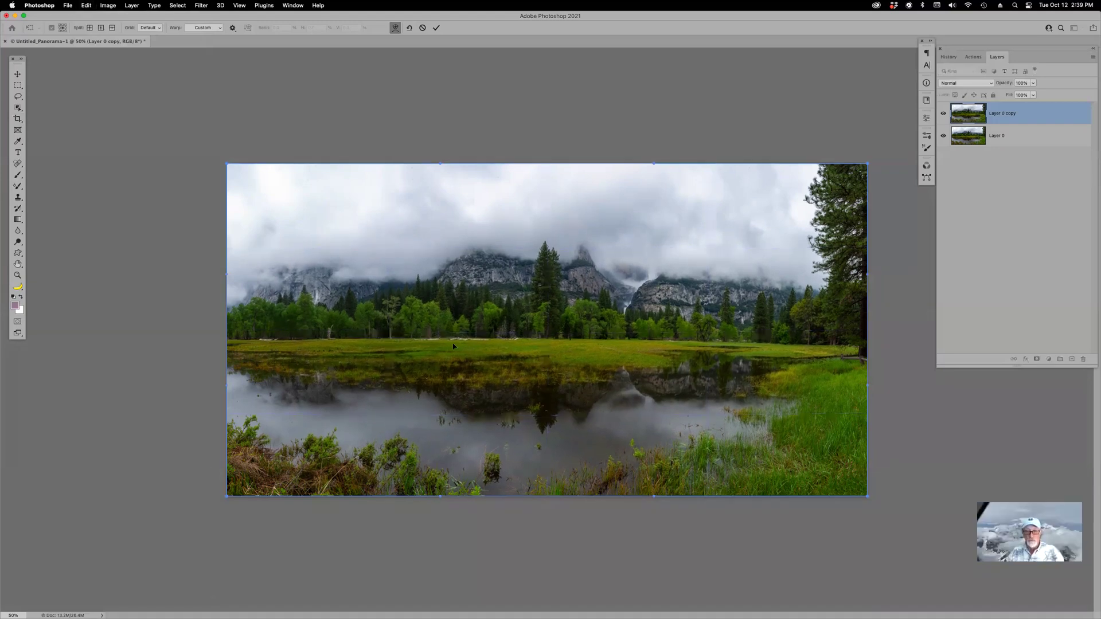
left_click_drag(426, 341, 425, 343)
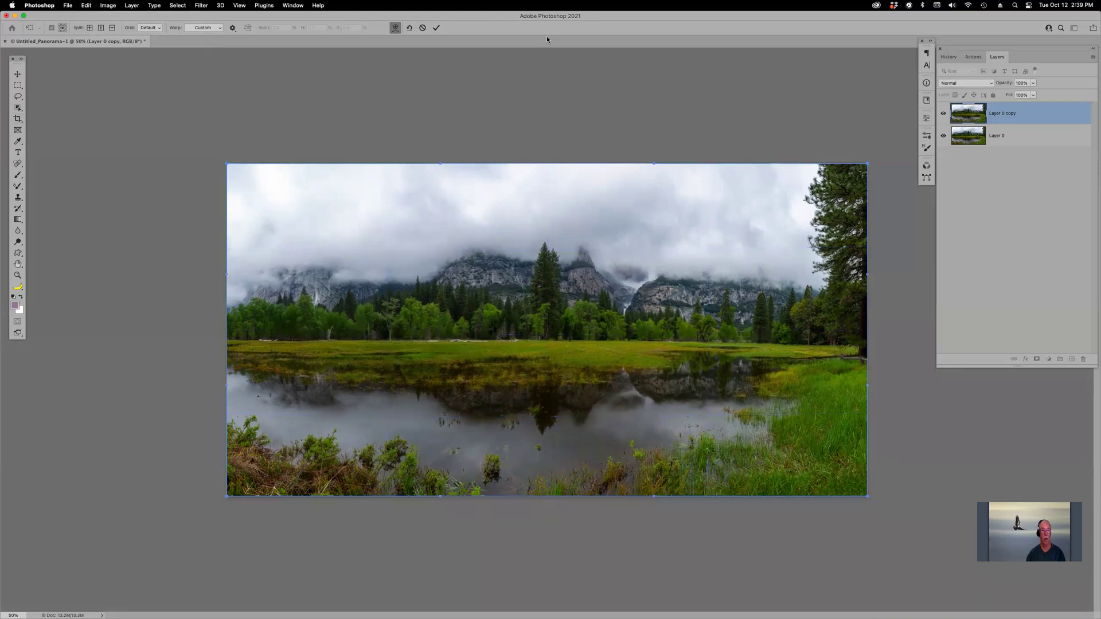
Step: Place a horizontal ruler guide along the far edge of the meadow and apply the warp
key("super+r")
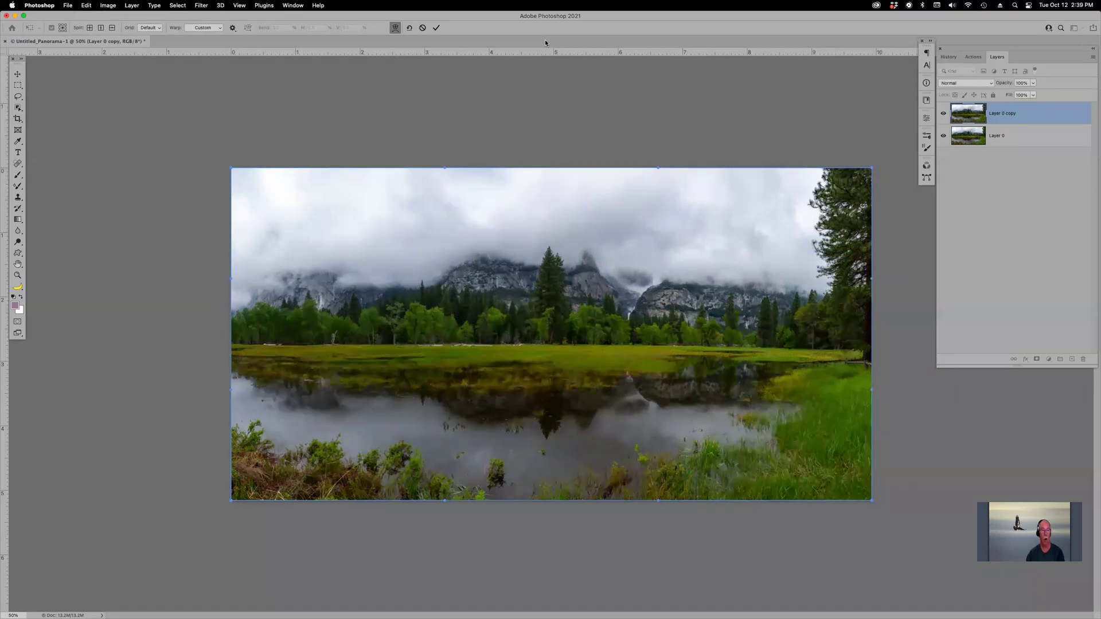
left_click_drag(536, 51, 532, 343)
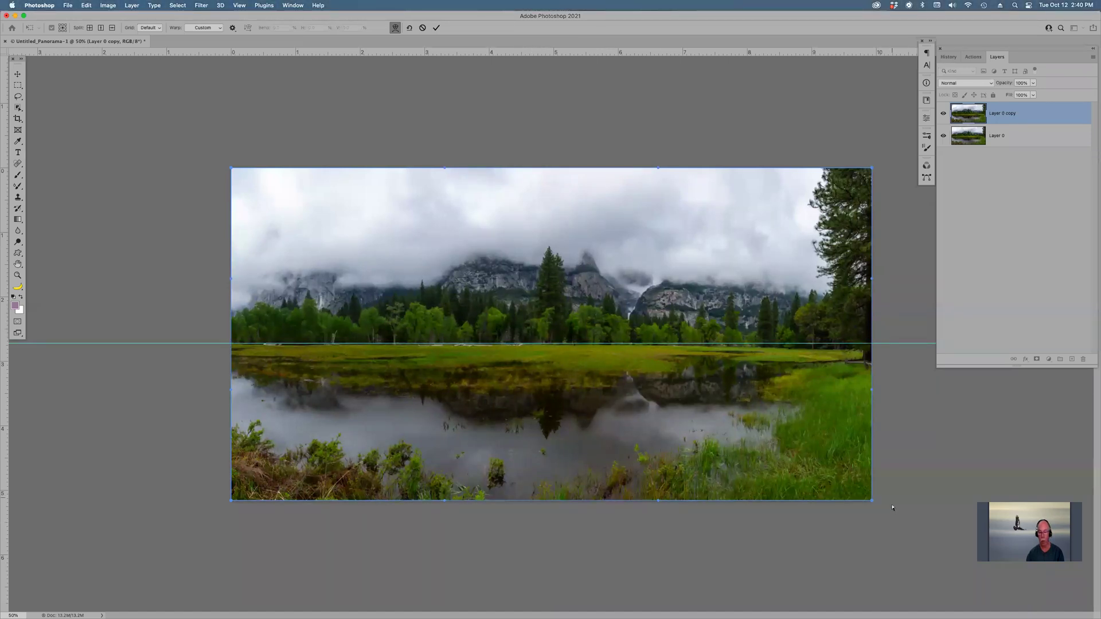
key("Return")
Step: Rotate the warped layer by -0.28° with Free Transform to level the meadow's far edge with the guide
key("c")
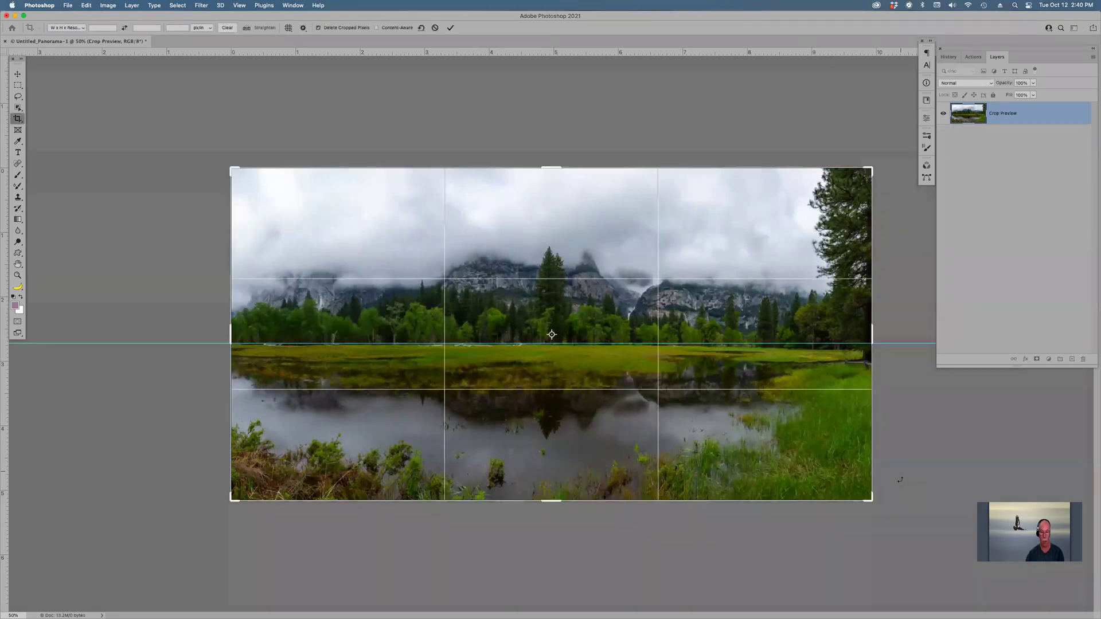
key("Return")
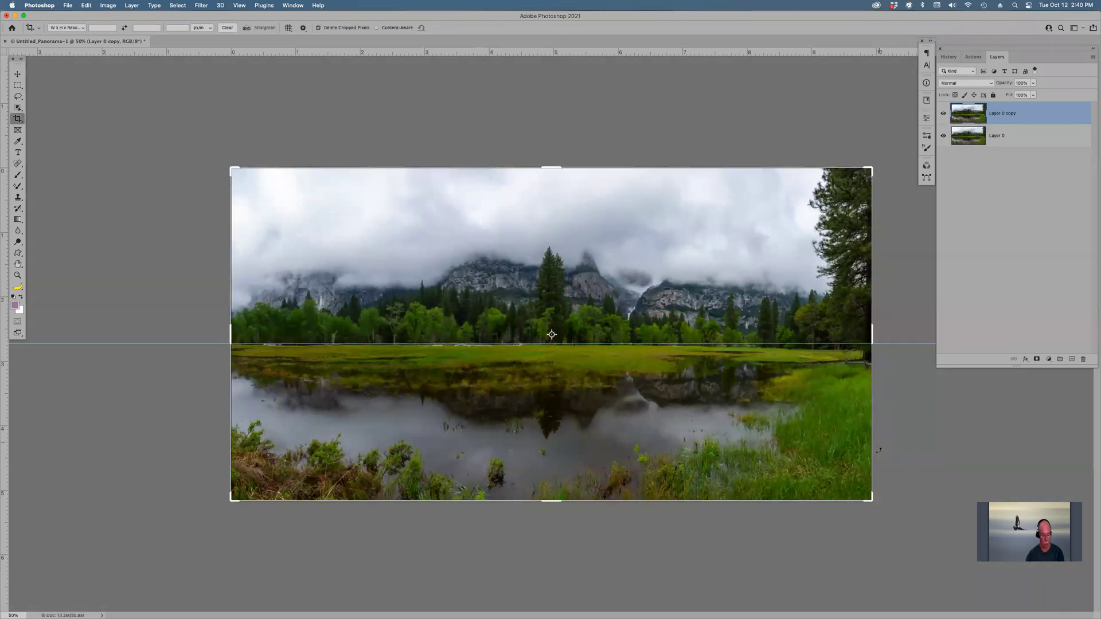
key("super+t")
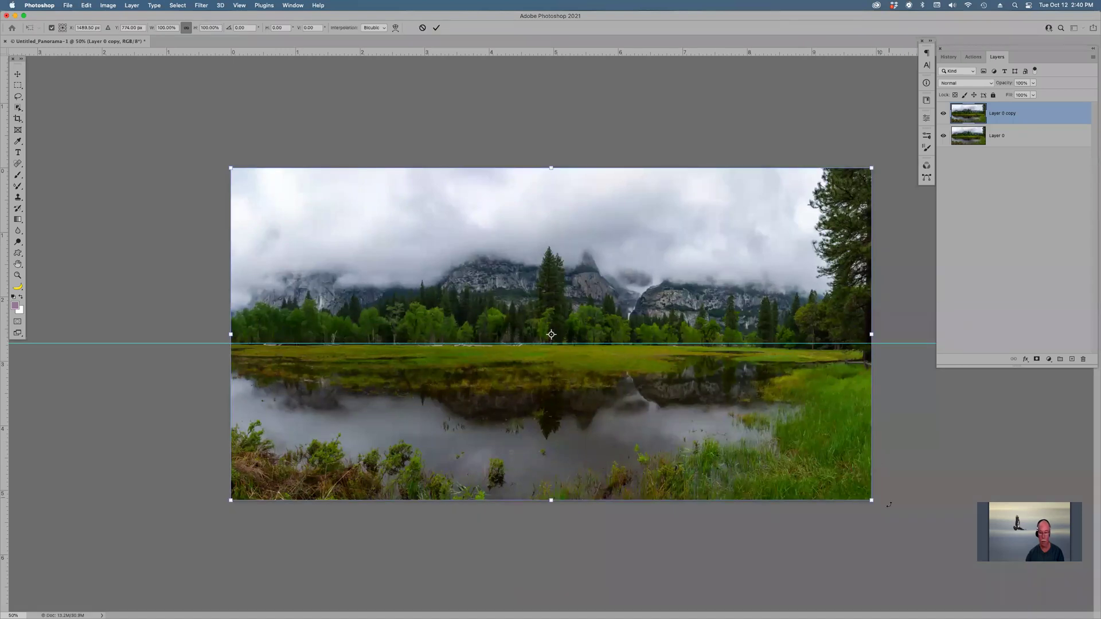
left_click_drag(890, 504, 892, 505)
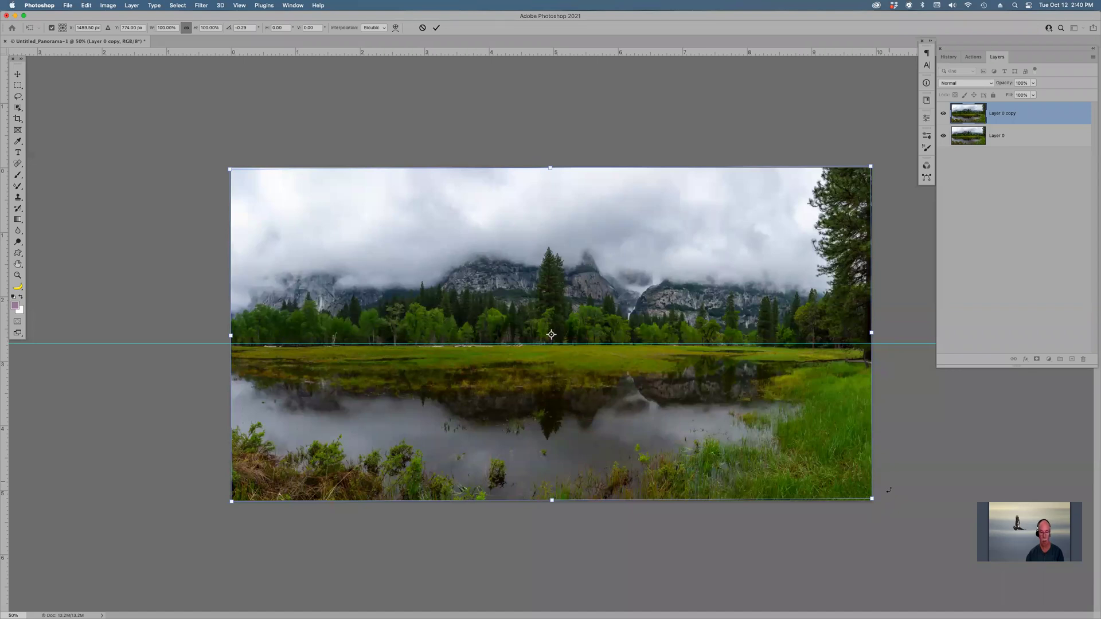
key("c")
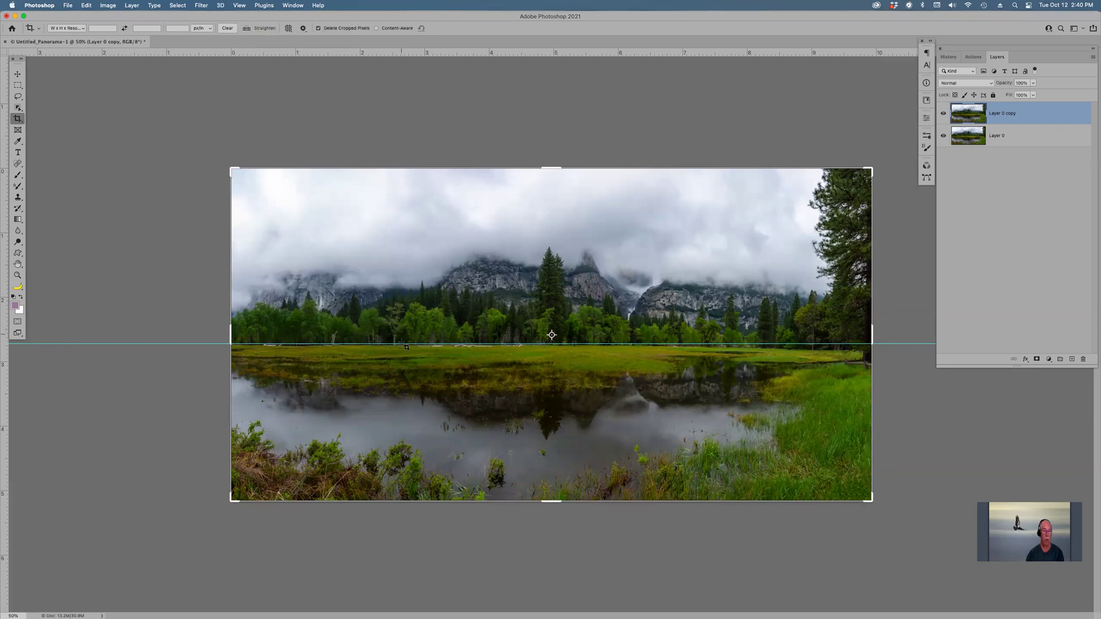
Step: Remove the horizontal guide, then straighten the panorama along the meadow's far edge and apply the resulting crop
key("v")
left_click_drag(333, 343, 379, 45)
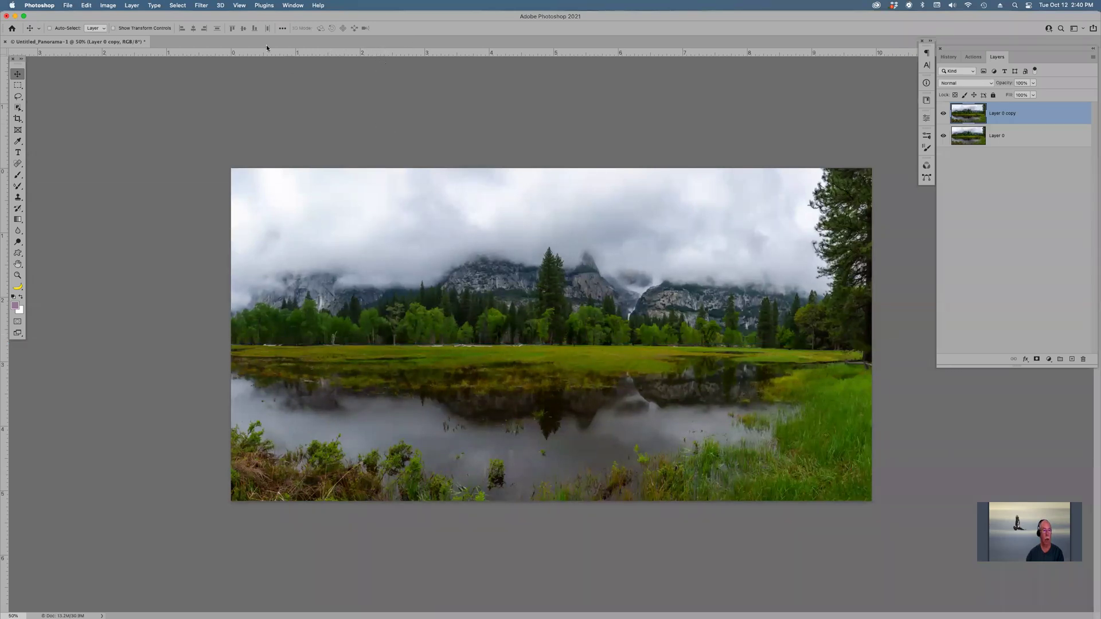
key("c")
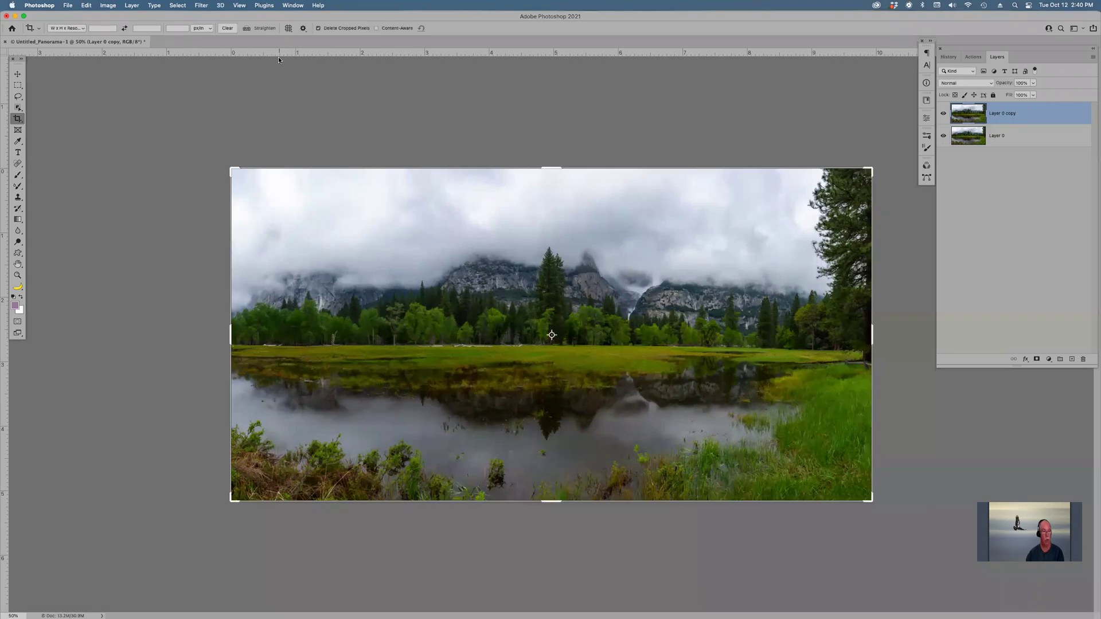
left_click(246, 28)
left_click(246, 29)
left_click_drag(234, 345, 871, 351)
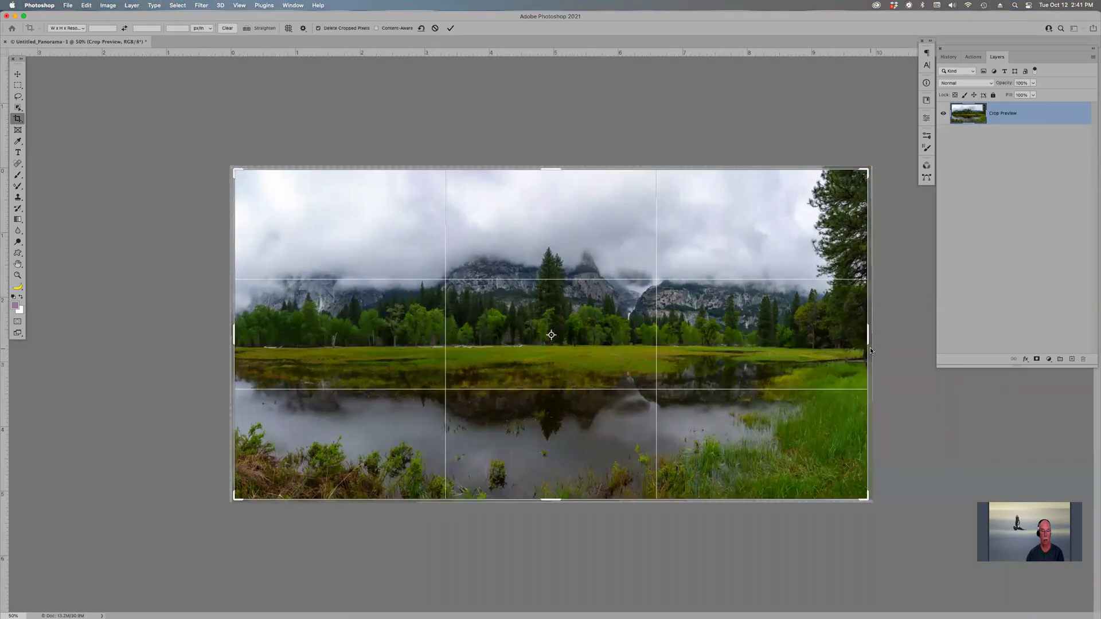
key("Return")
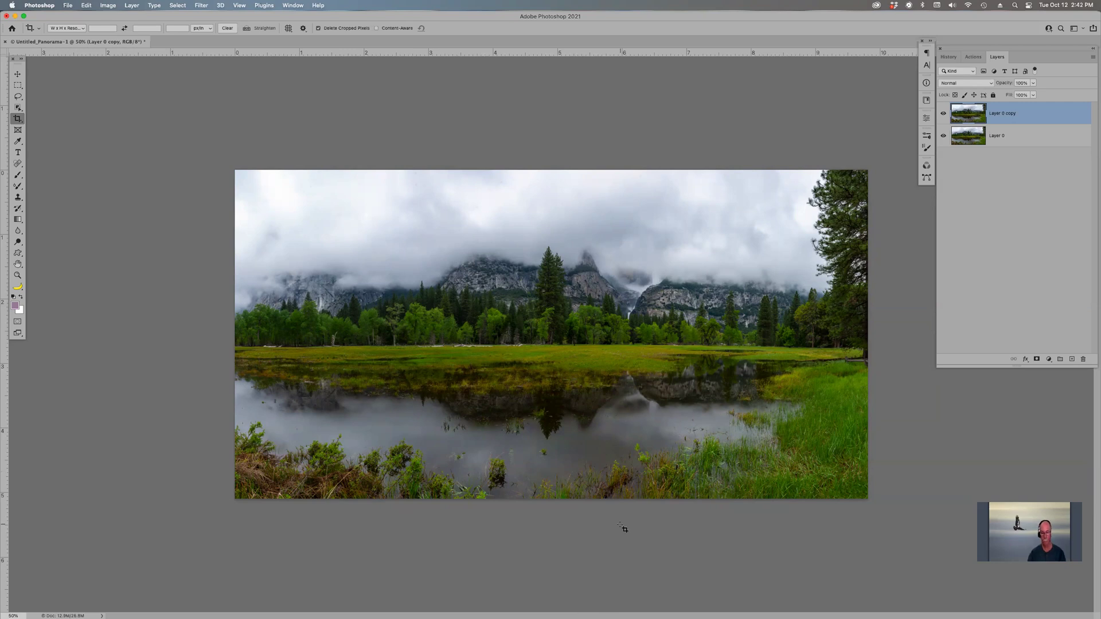
Step: Place two horizontal guides, across the water and across the mountains, and five vertical guides spaced over the width of the panorama
key("super")
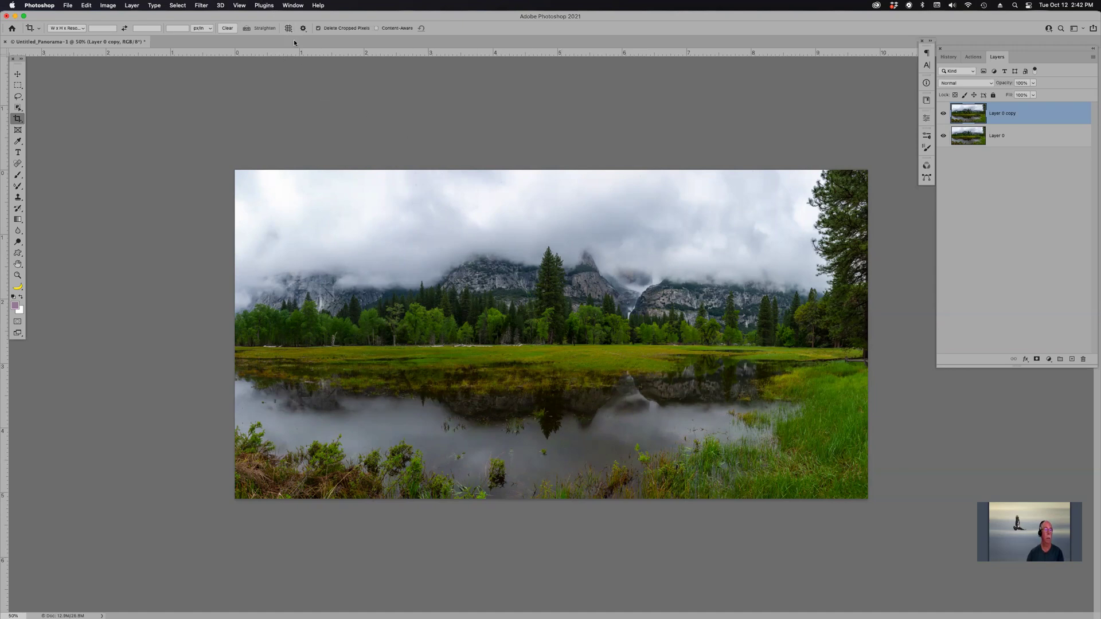
left_click_drag(331, 53, 377, 406)
left_click_drag(528, 56, 539, 283)
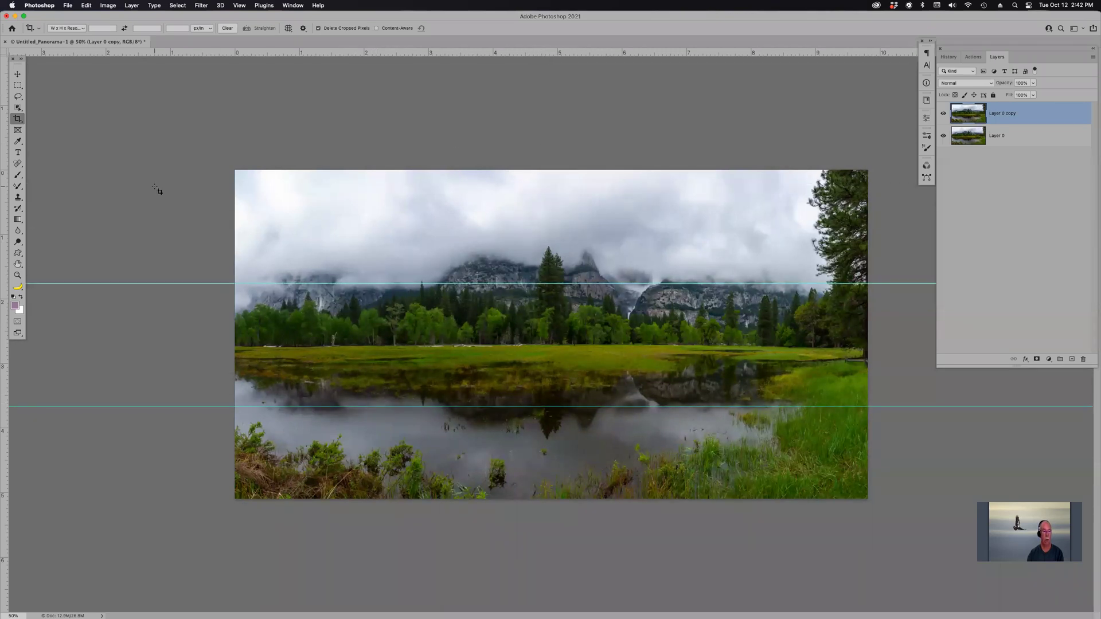
left_click_drag(5, 353, 335, 344)
left_click_drag(7, 382, 452, 367)
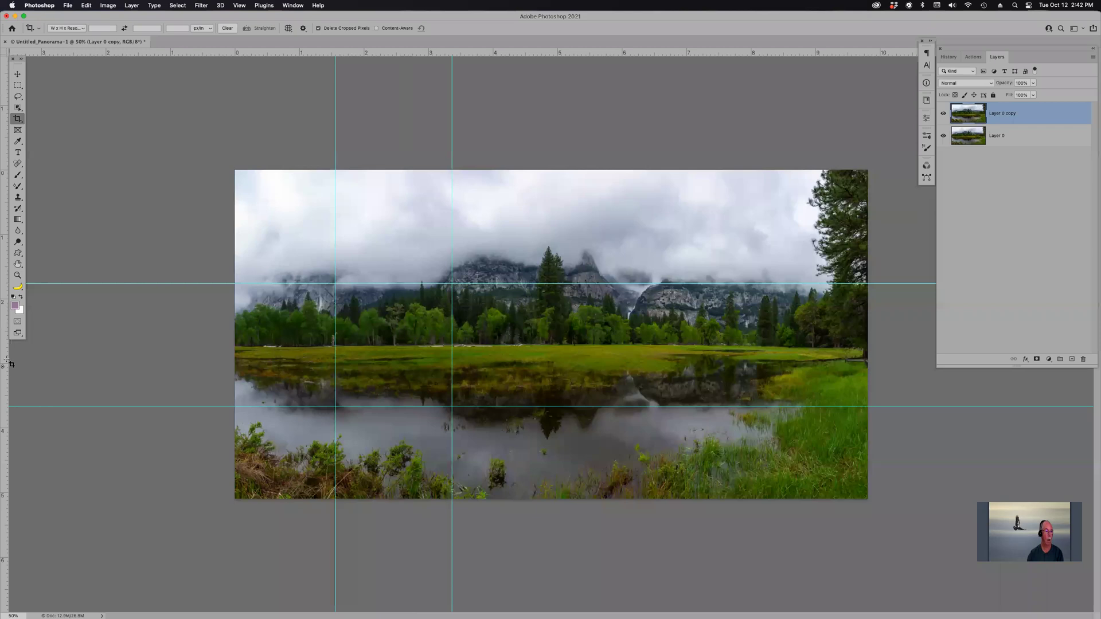
left_click_drag(9, 362, 546, 332)
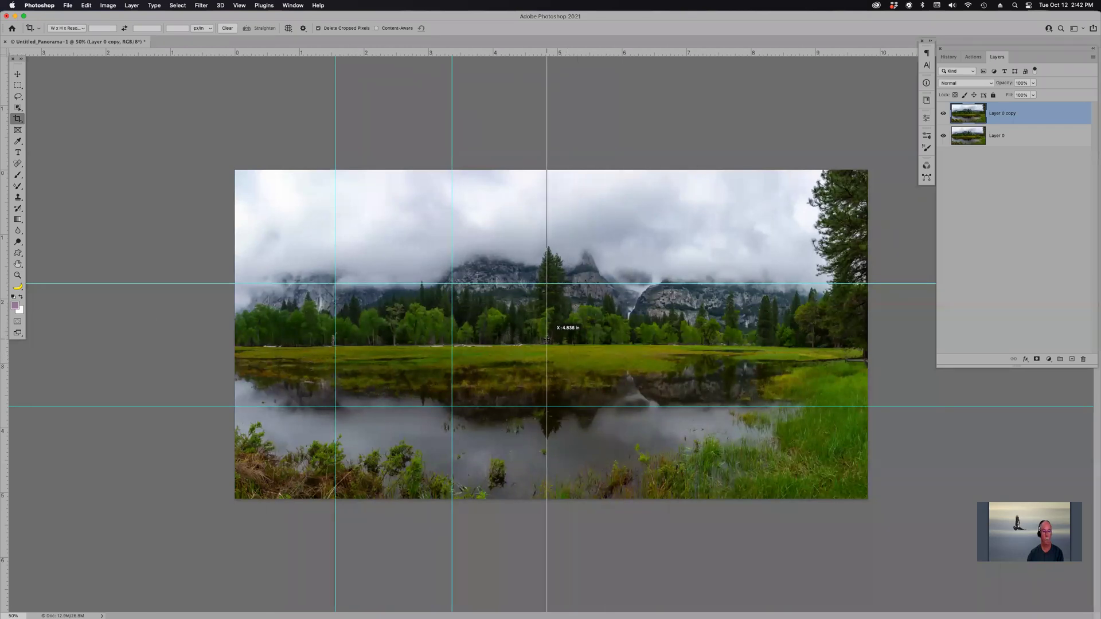
left_click_drag(6, 381, 663, 375)
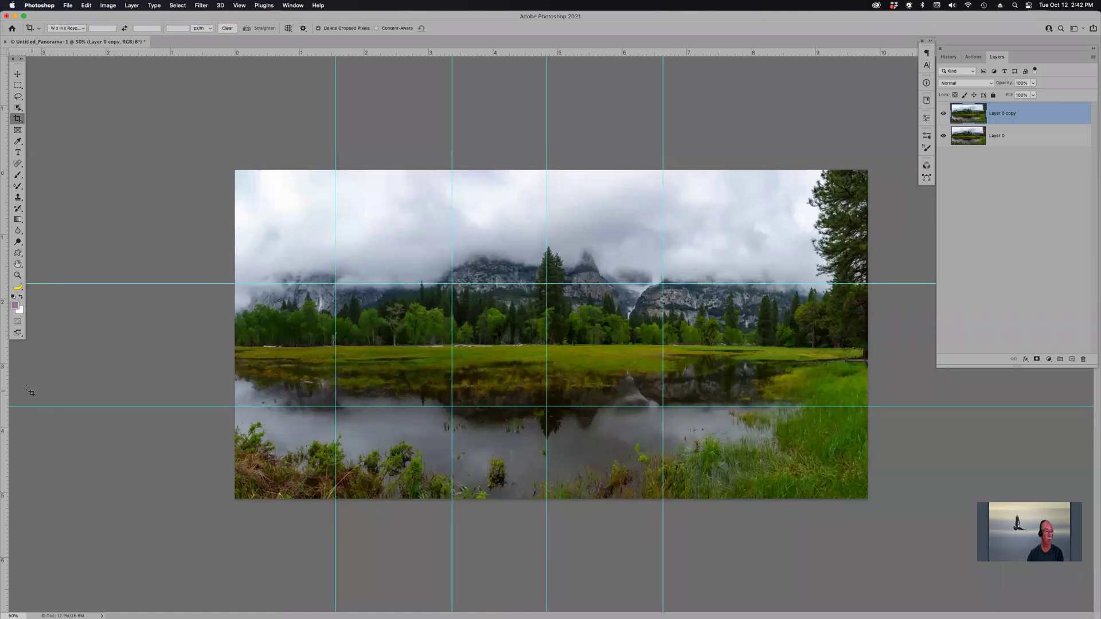
left_click_drag(6, 377, 759, 343)
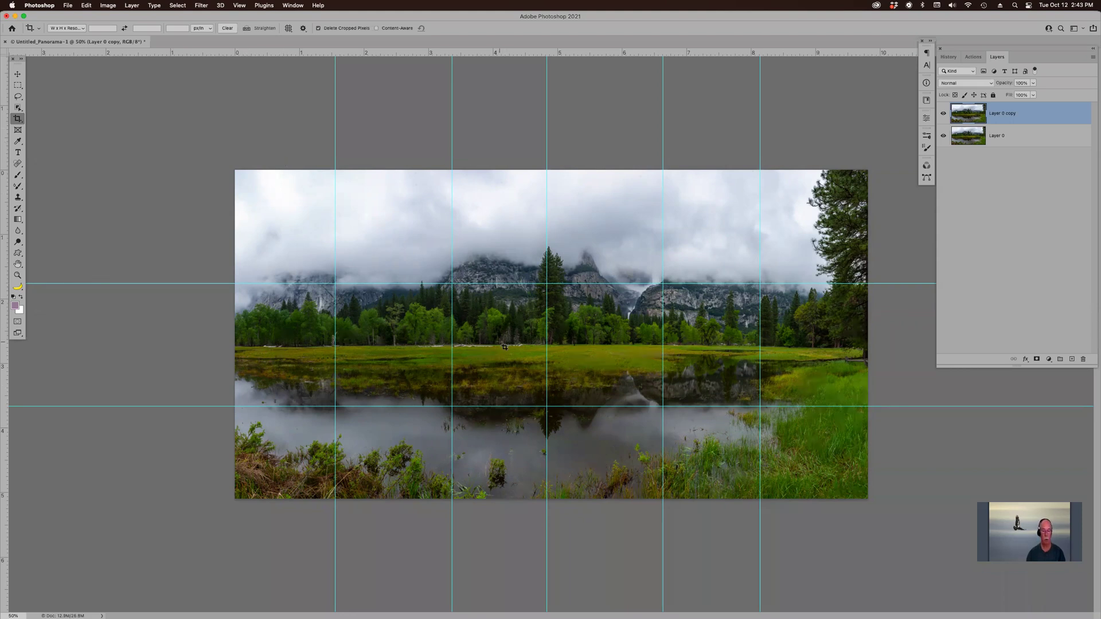
Step: Close the Untitled_Panorama-1 document without saving and switch to Adobe Bridge
key("super")
key("super")
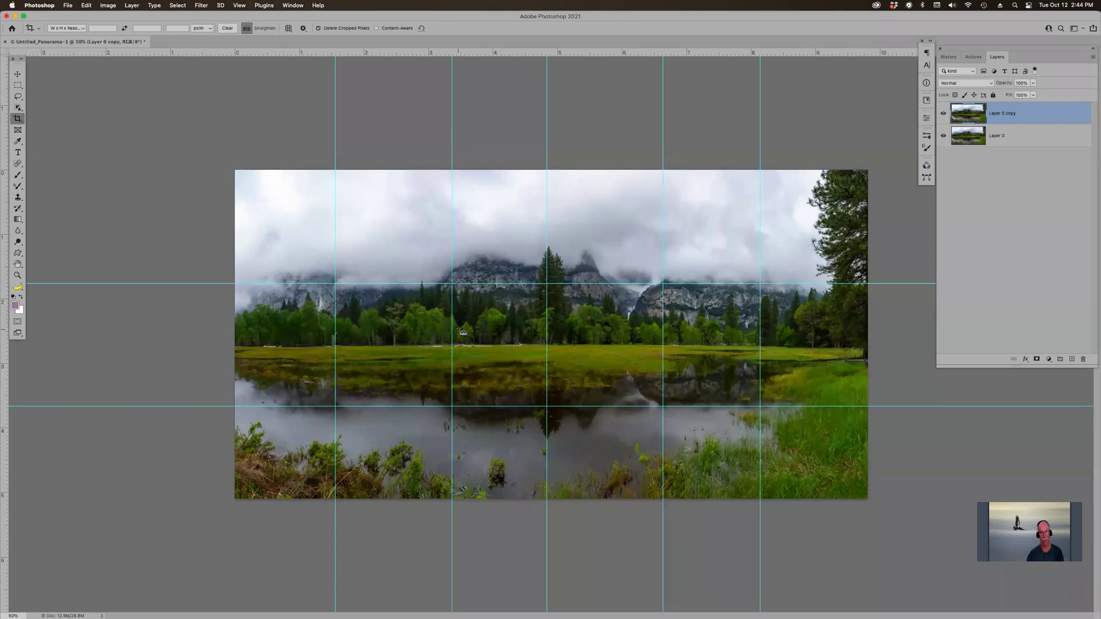
key("super+w")
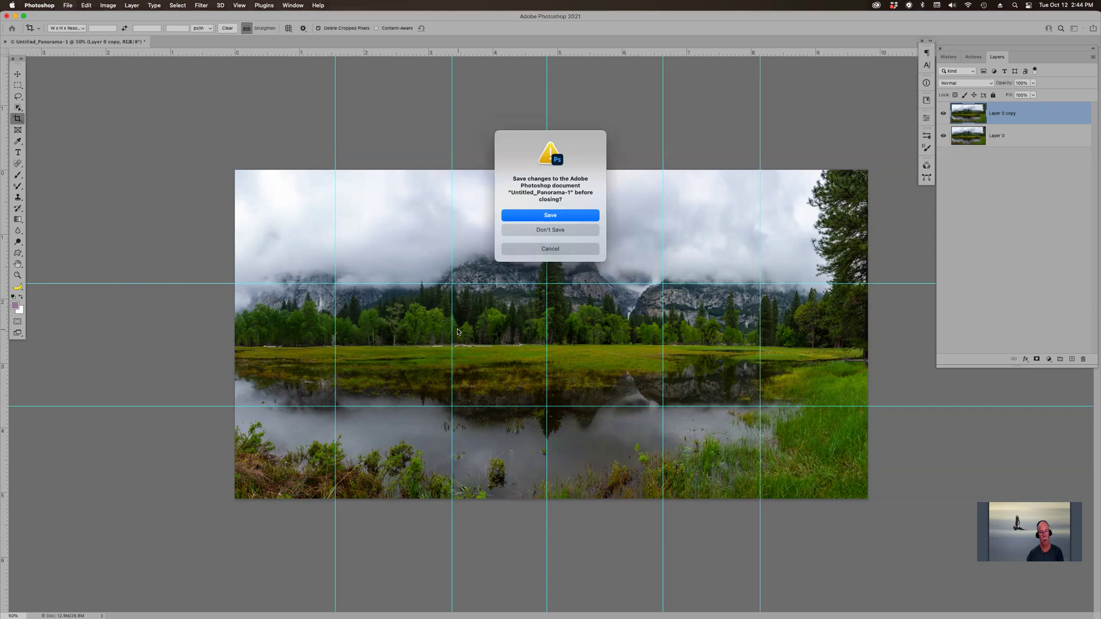
key("super+d")
key("super+Tab")
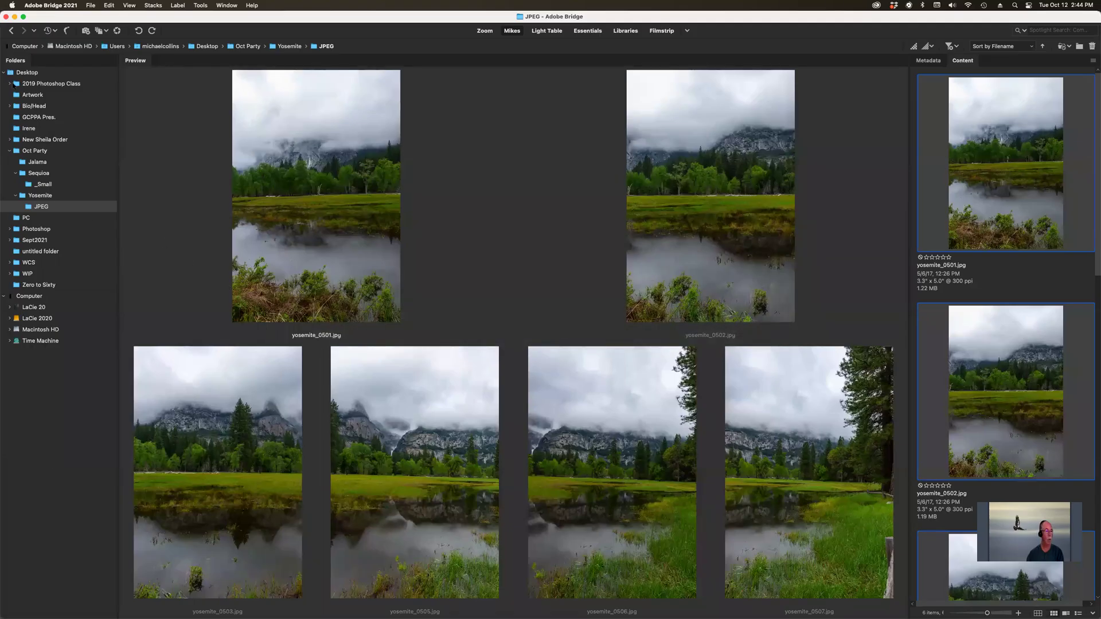
Step: Collapse the Desktop folder tree and open the 2021 folder inside _Photos on the LaCie 20 drive
left_click(4, 72)
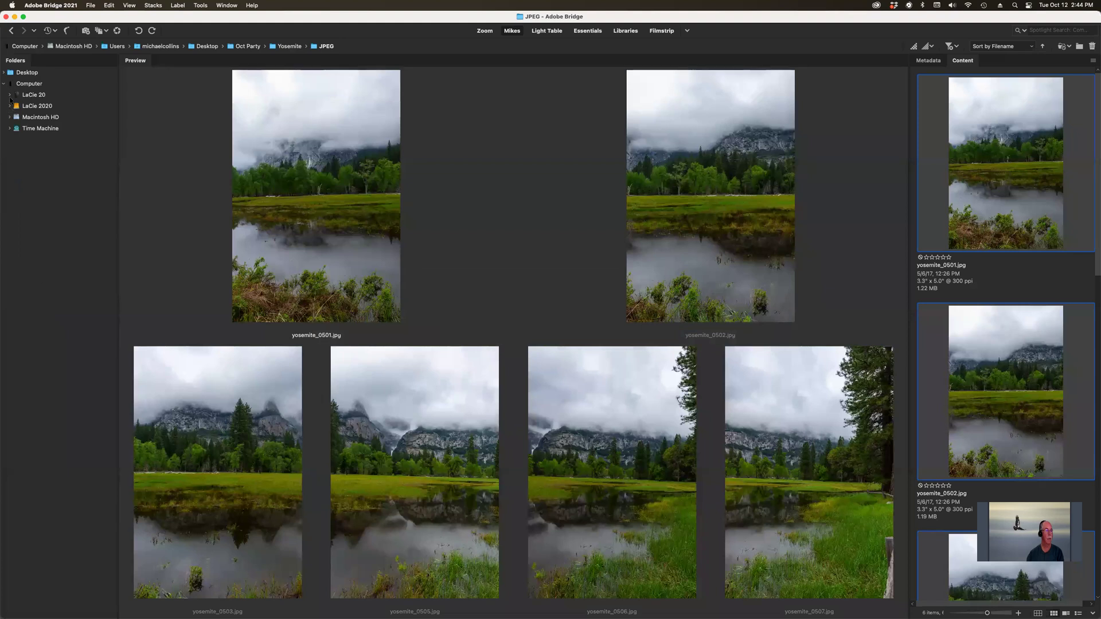
left_click(10, 95)
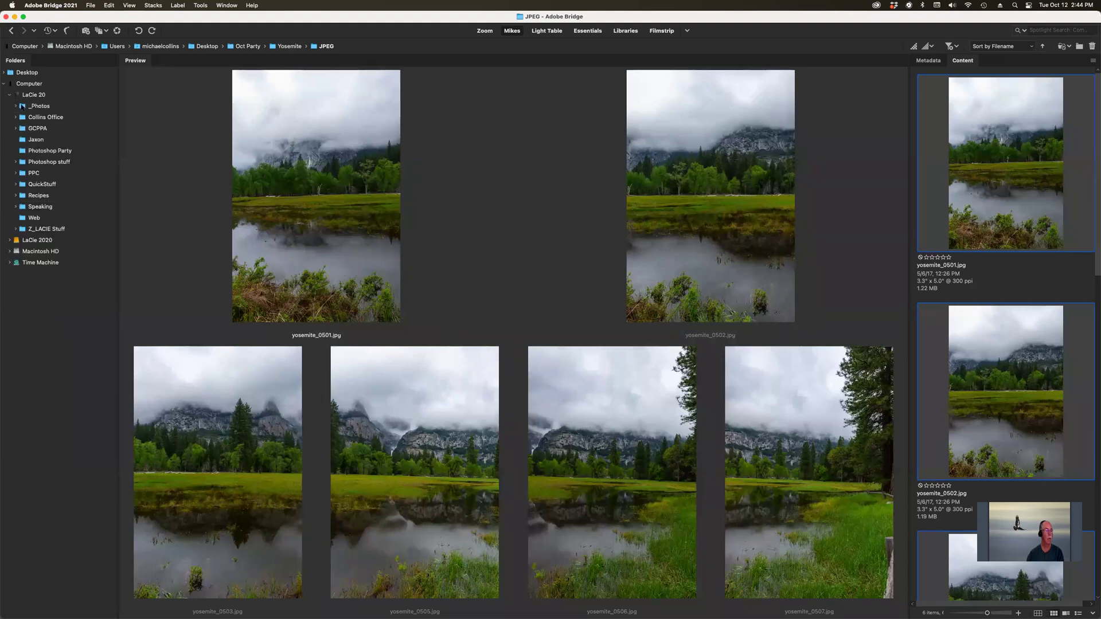
left_click(29, 107)
left_click(16, 106)
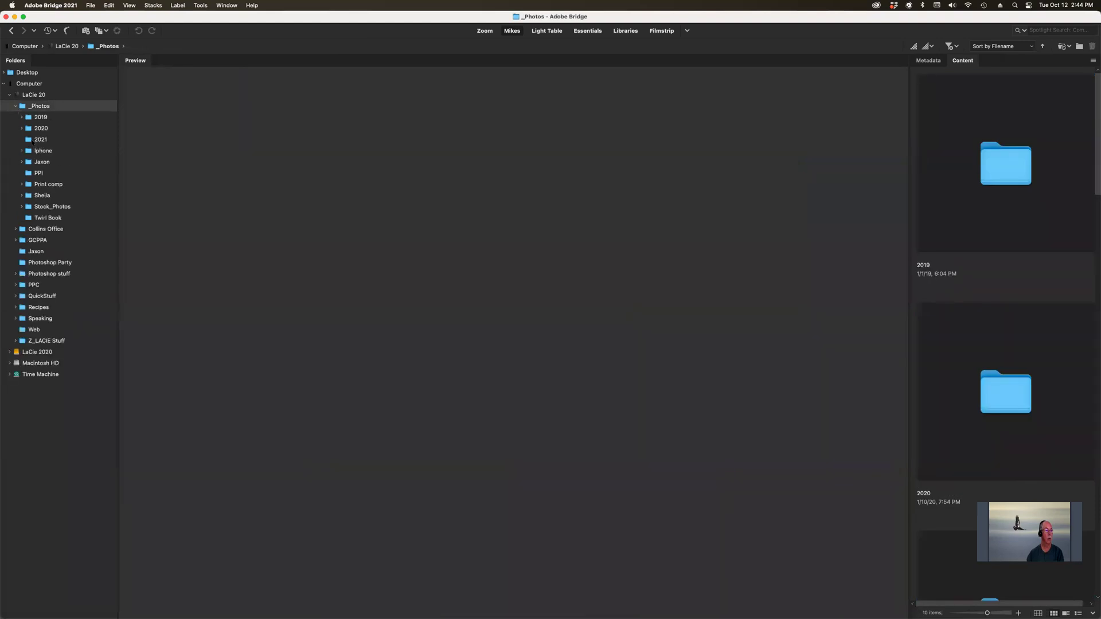
left_click(29, 140)
left_click(21, 139)
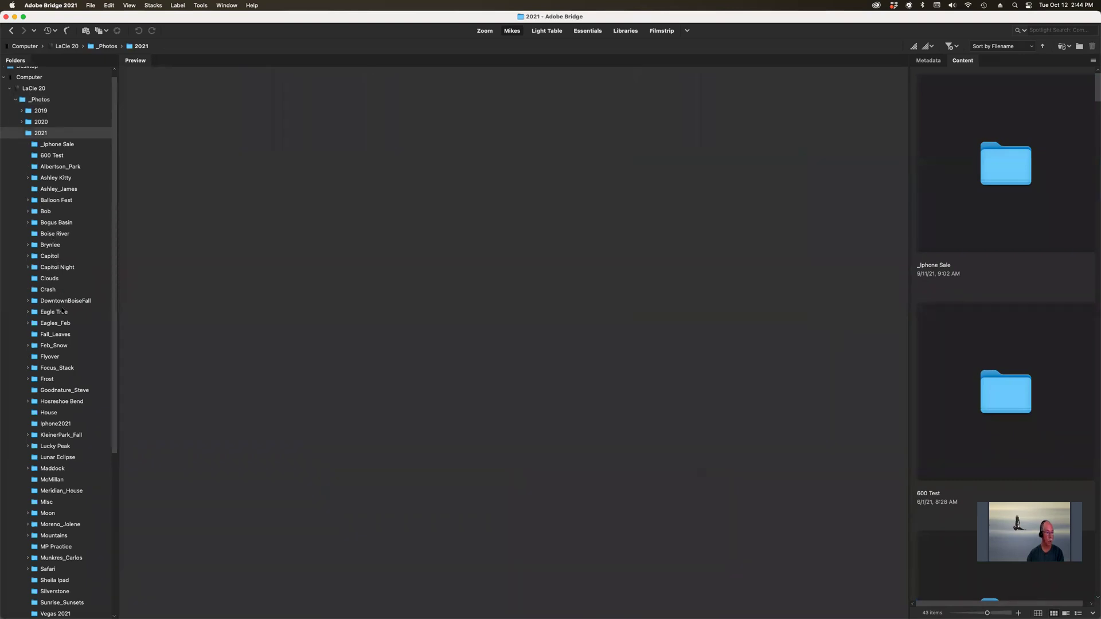
Step: Look for the city series in the Capitol and Capitol Night folders, then open the _Pano folder inside DowntownBoiseFall
scroll(61, 310, "down", 3)
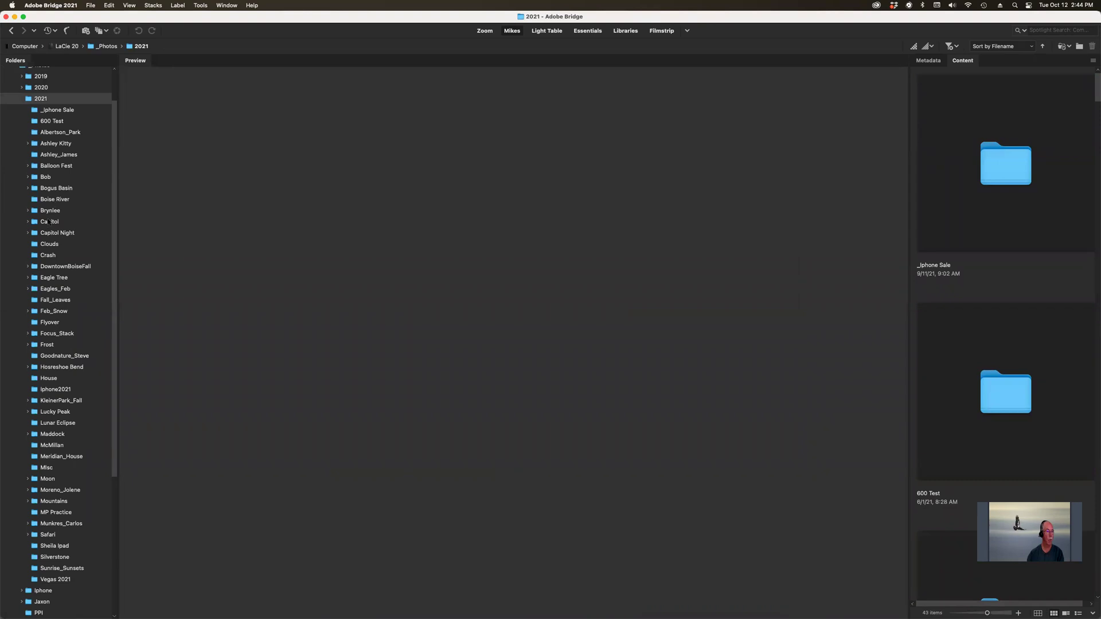
left_click(49, 222)
left_click(49, 233)
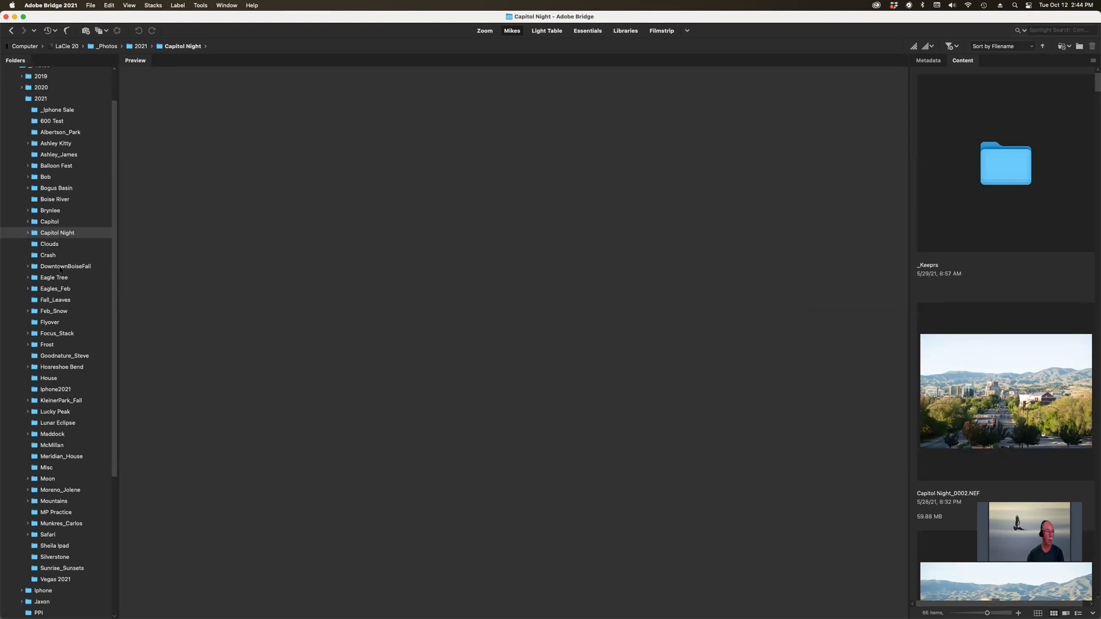
left_click(60, 267)
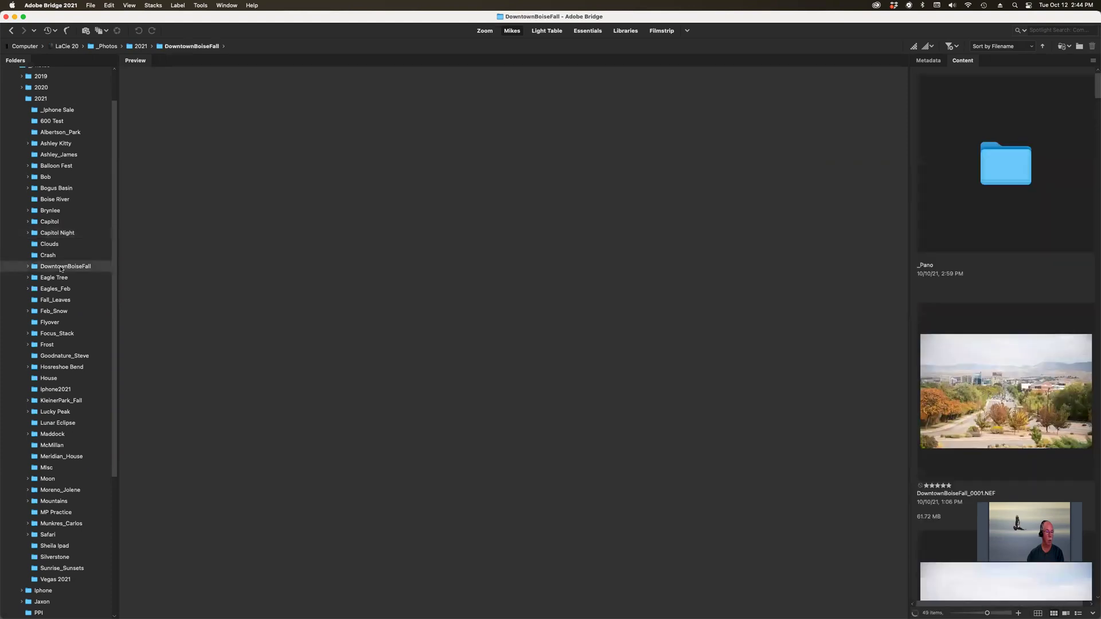
left_click(1008, 169)
double_click(1002, 396)
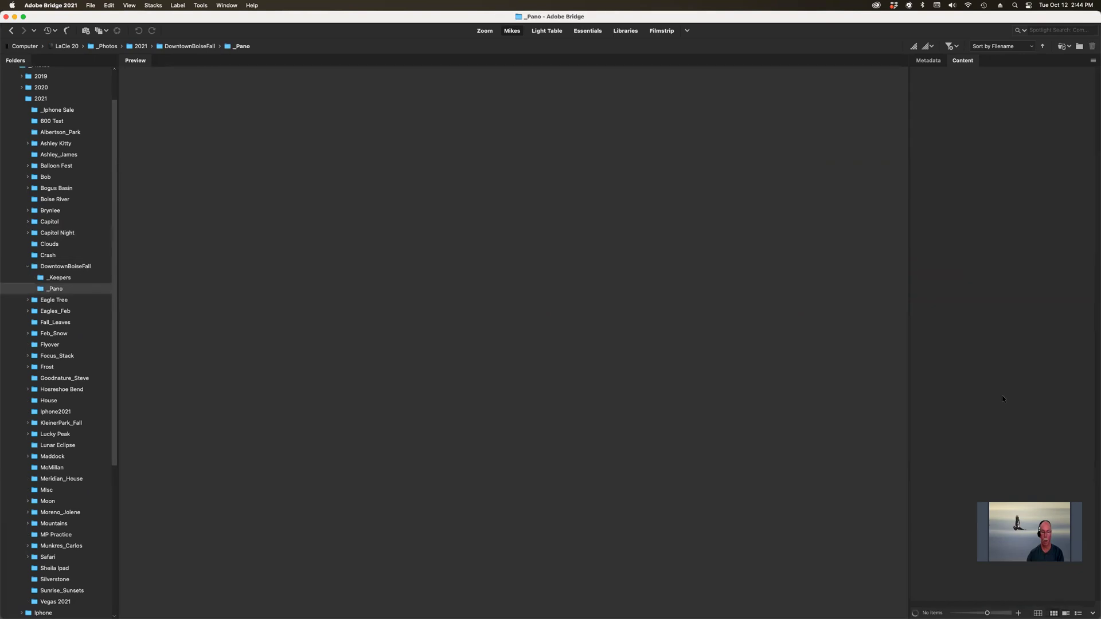
Step: Select the seven photos from DowntownBoiseFall_0016.jpg through DowntownBoiseFall_0022.jpg
left_click(997, 210)
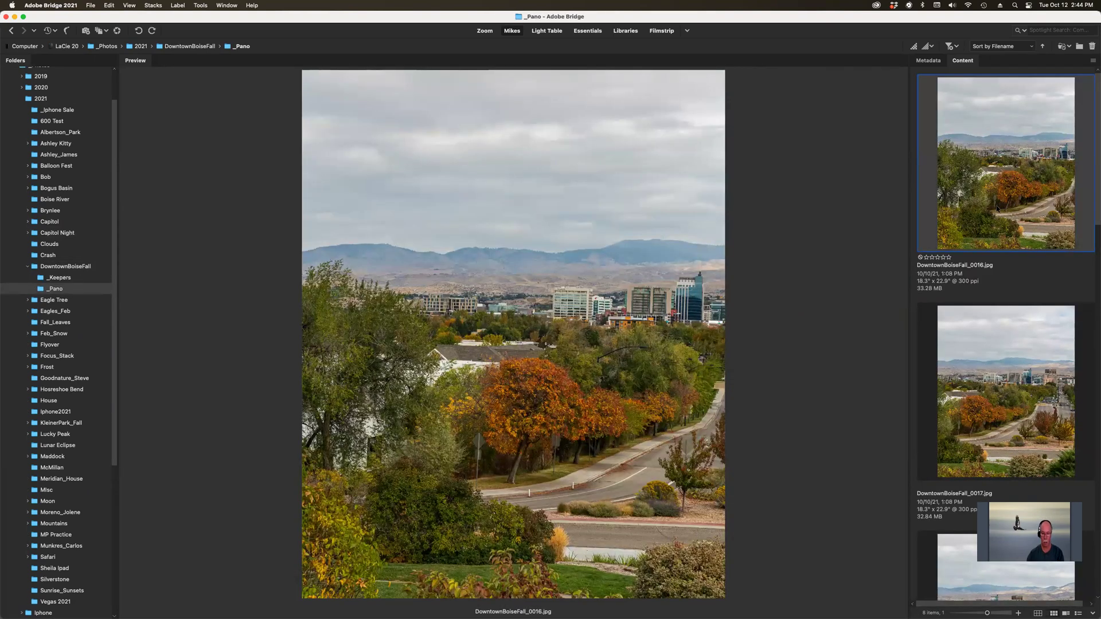
scroll(997, 209, "down", 10)
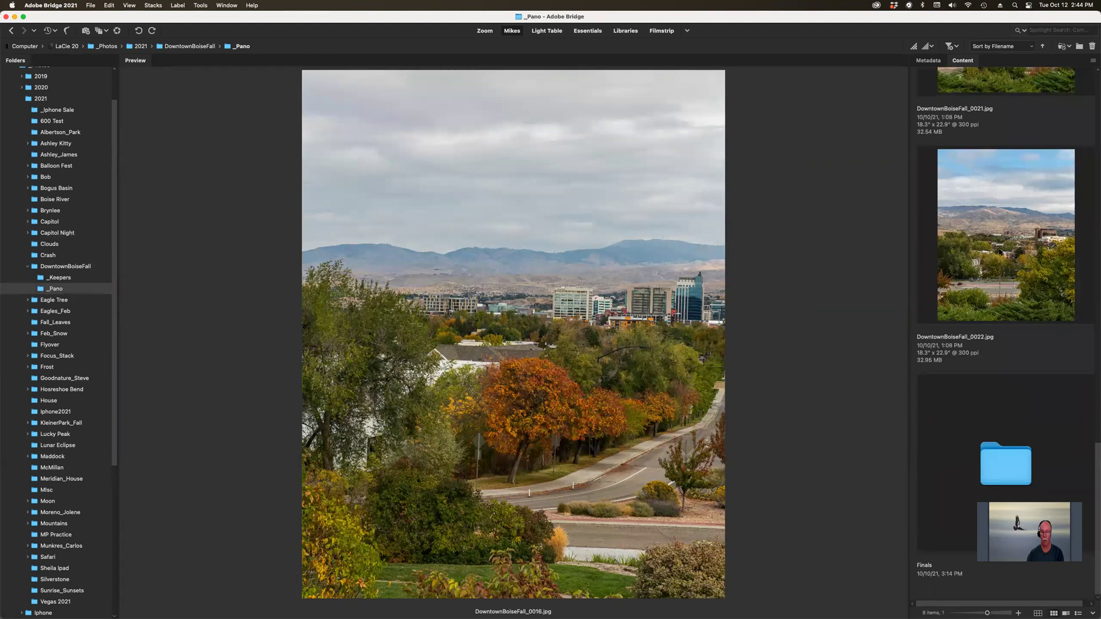
left_click(998, 229, "shift")
right_click(997, 225)
left_click(991, 229)
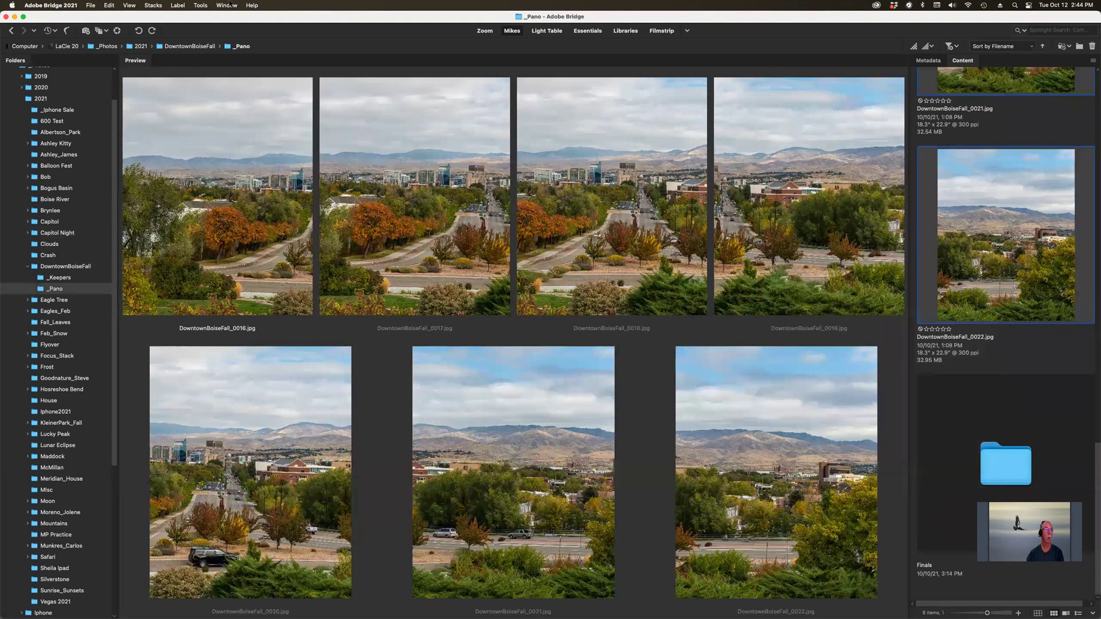
Step: Stitch the selected photos with Photomerge, using the Auto layout, image blending and Content Aware Fill Transparent Areas
left_click(202, 6)
mouse_move(225, 120)
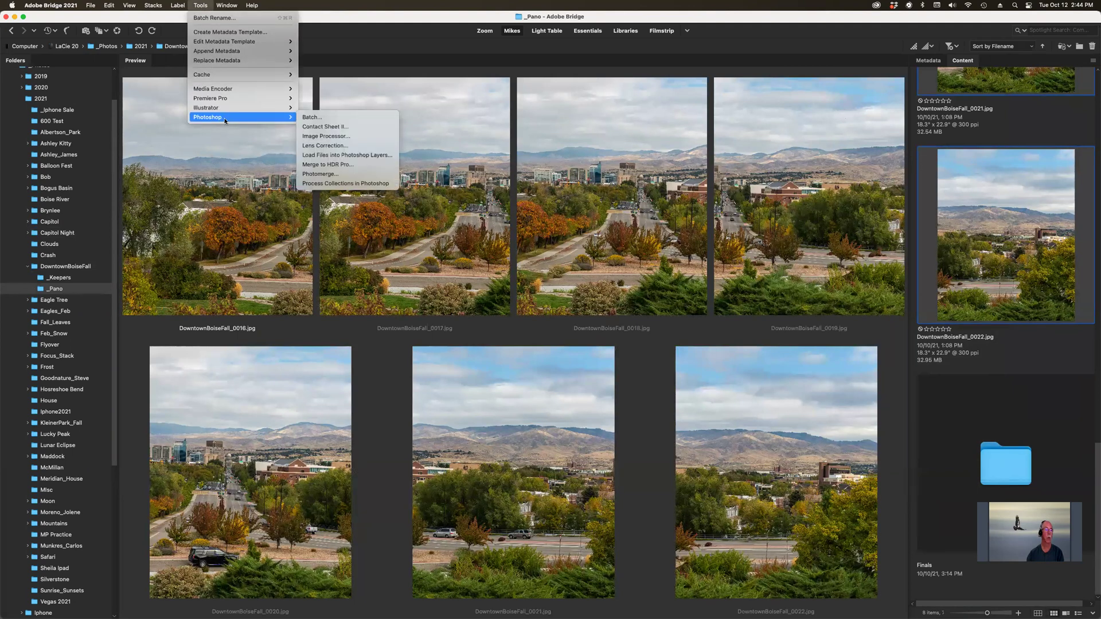
left_click(347, 174)
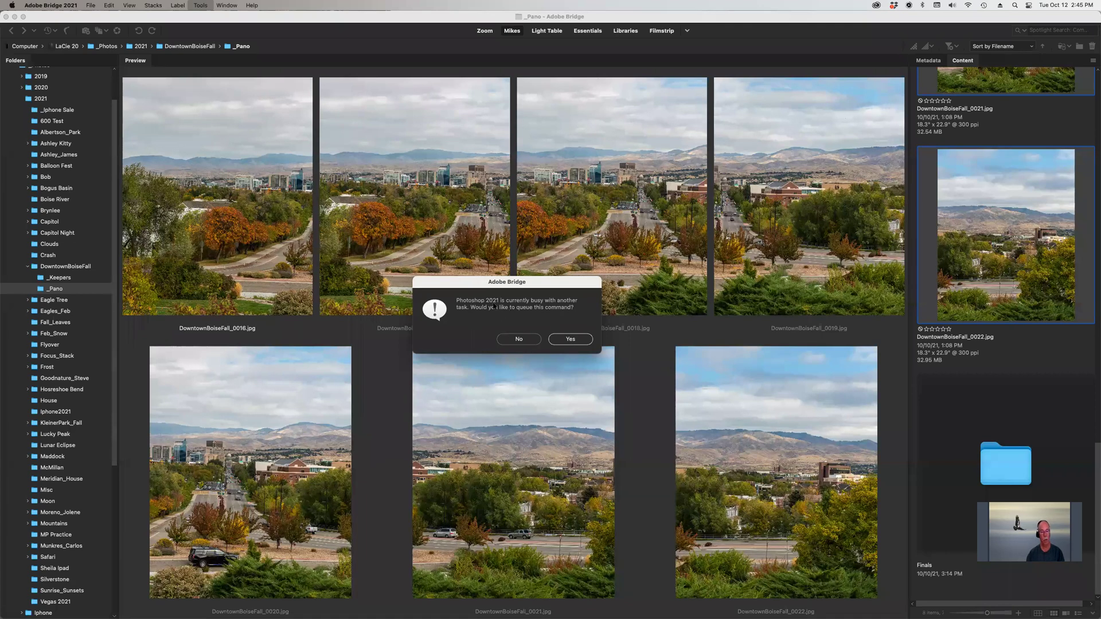
left_click(571, 339)
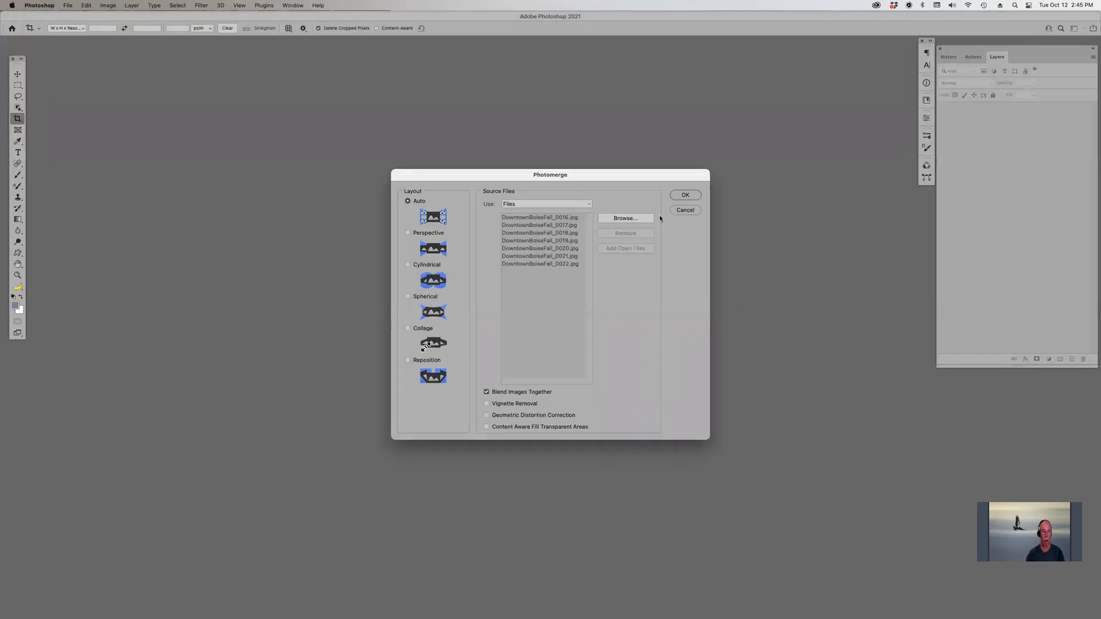
left_click(486, 427)
left_click(679, 199)
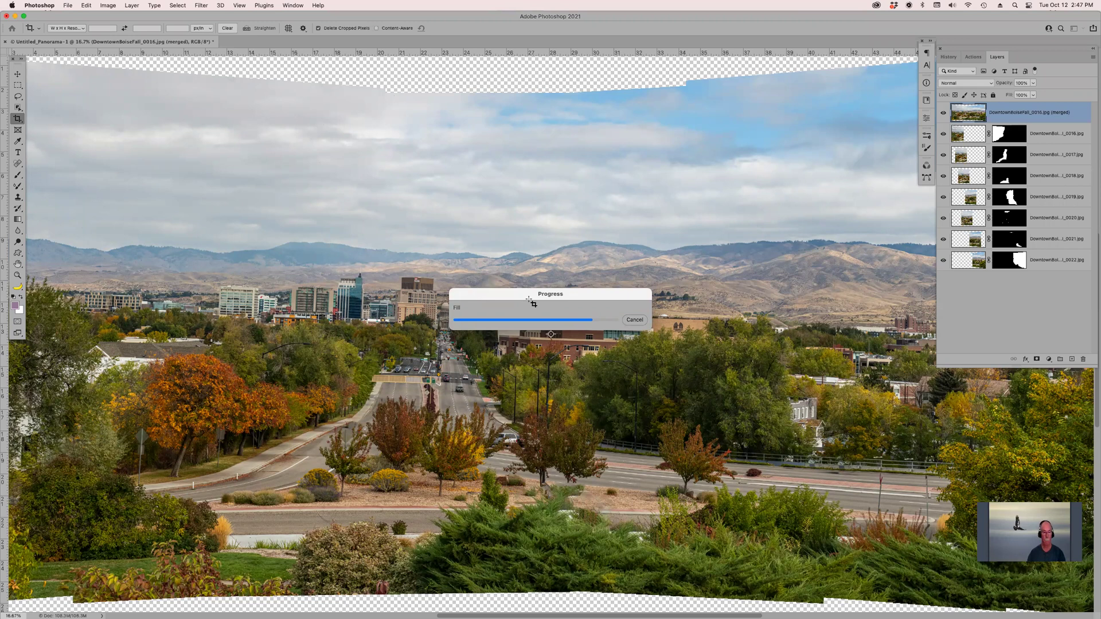
Step: Hide and reshow the merged layer to compare its filled edges with the stitched layers, and clear the selection
key("super+0")
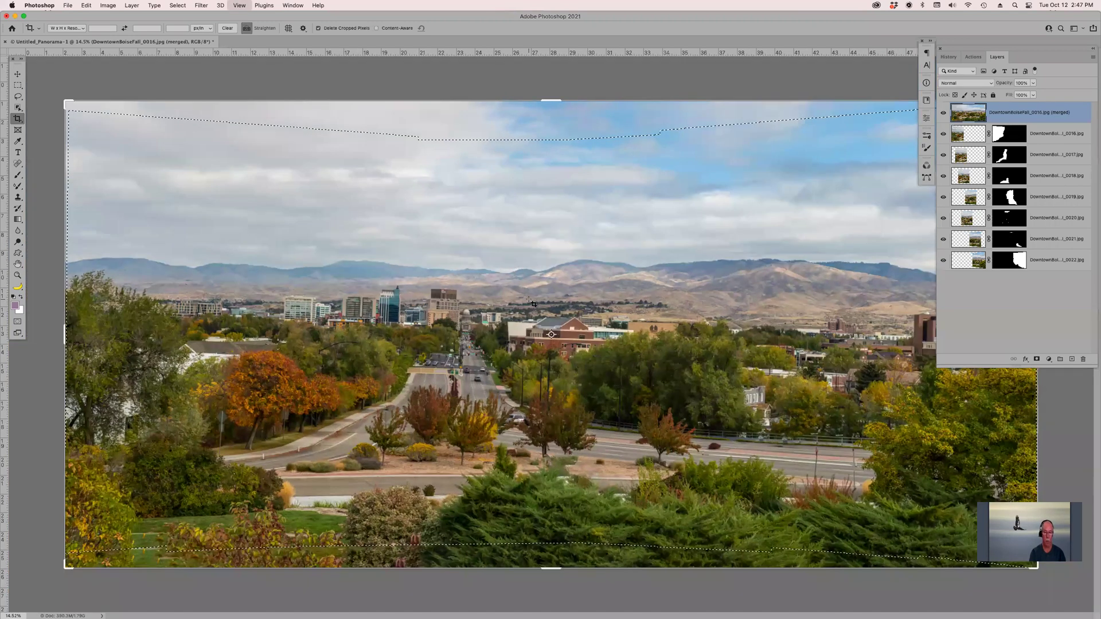
key("super+minus")
key("super+minus")
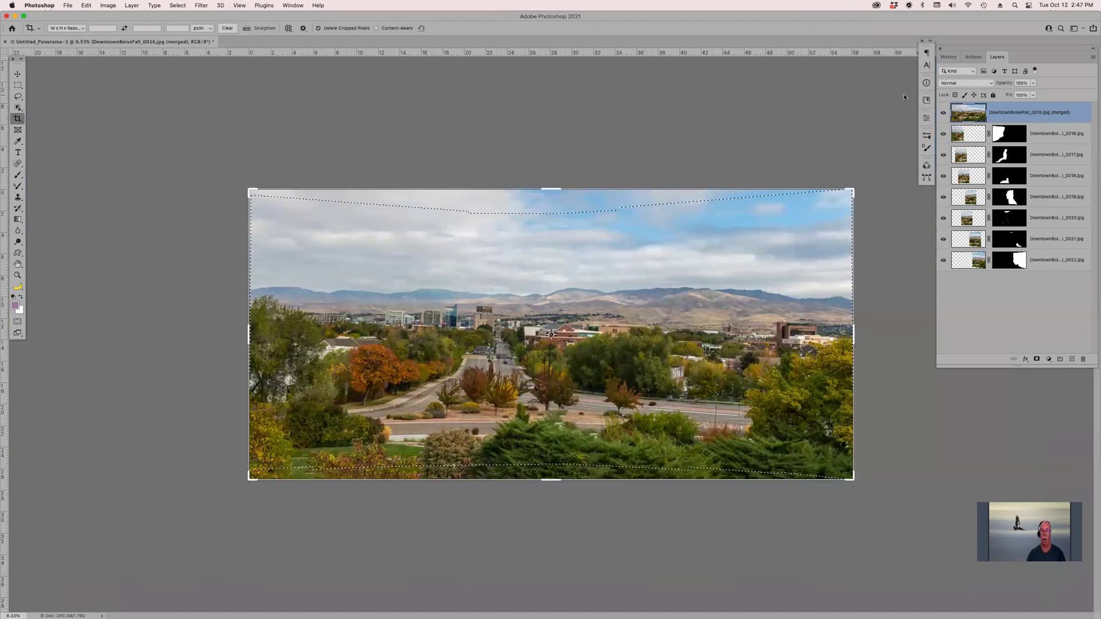
left_click(944, 112)
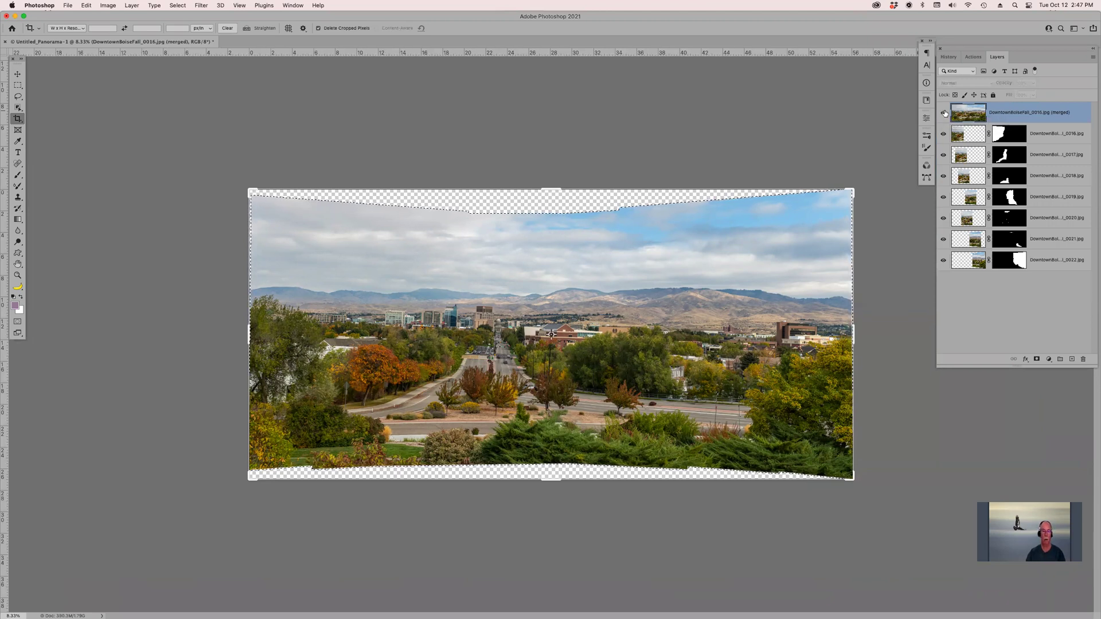
left_click(944, 113)
key("super+d")
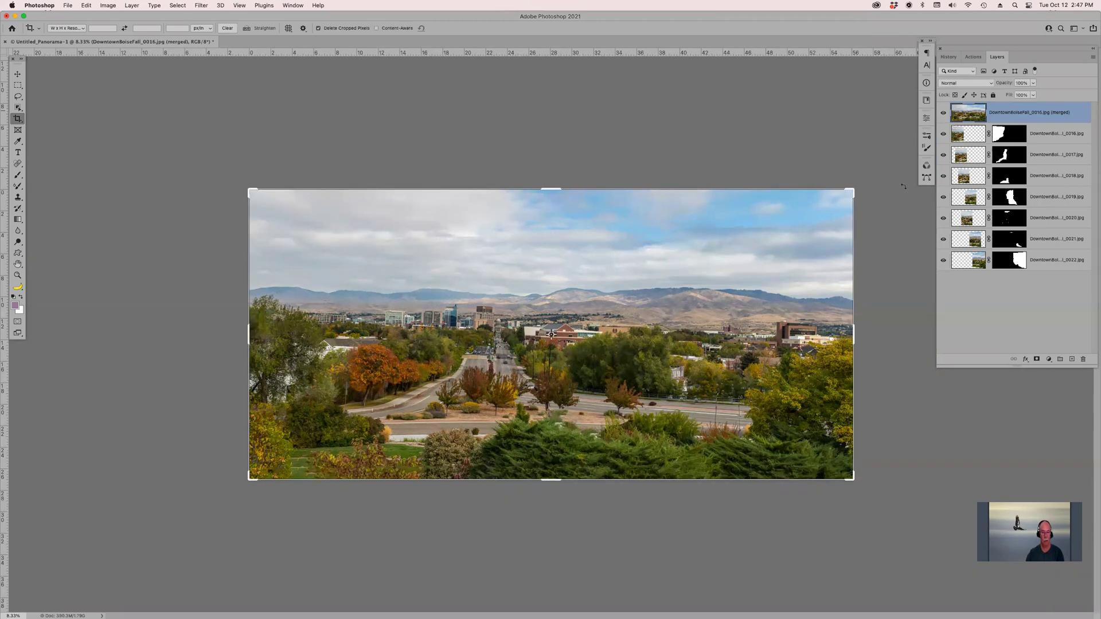
Step: Crop the content-aware filled strips off the sky and the foreground shrubs, keeping the panorama's full width
left_click_drag(554, 188, 552, 213)
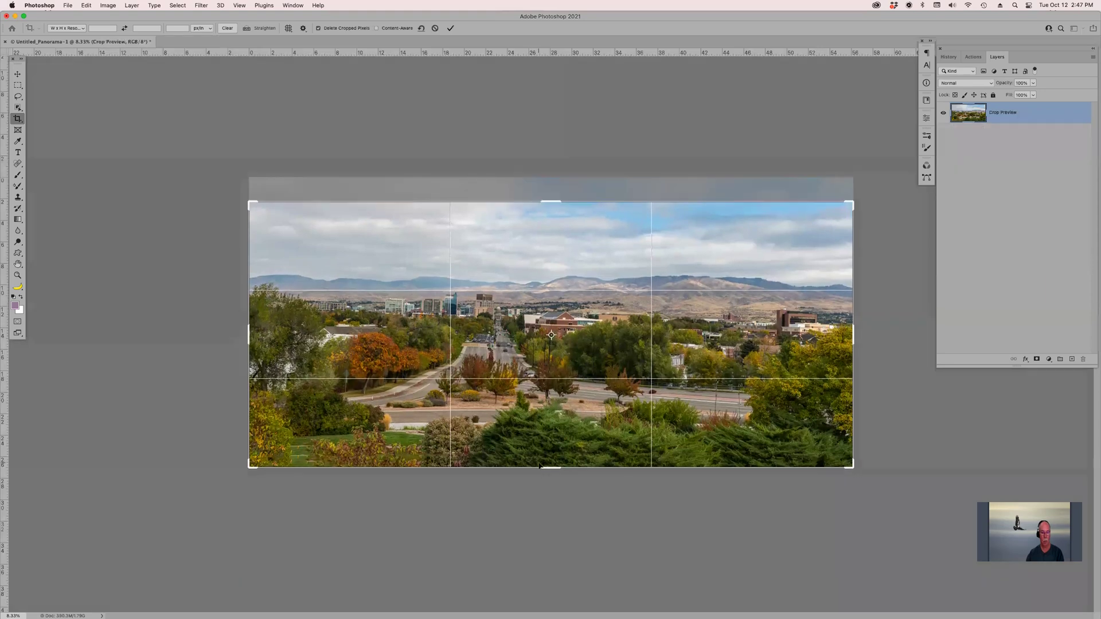
left_click_drag(539, 465, 546, 460)
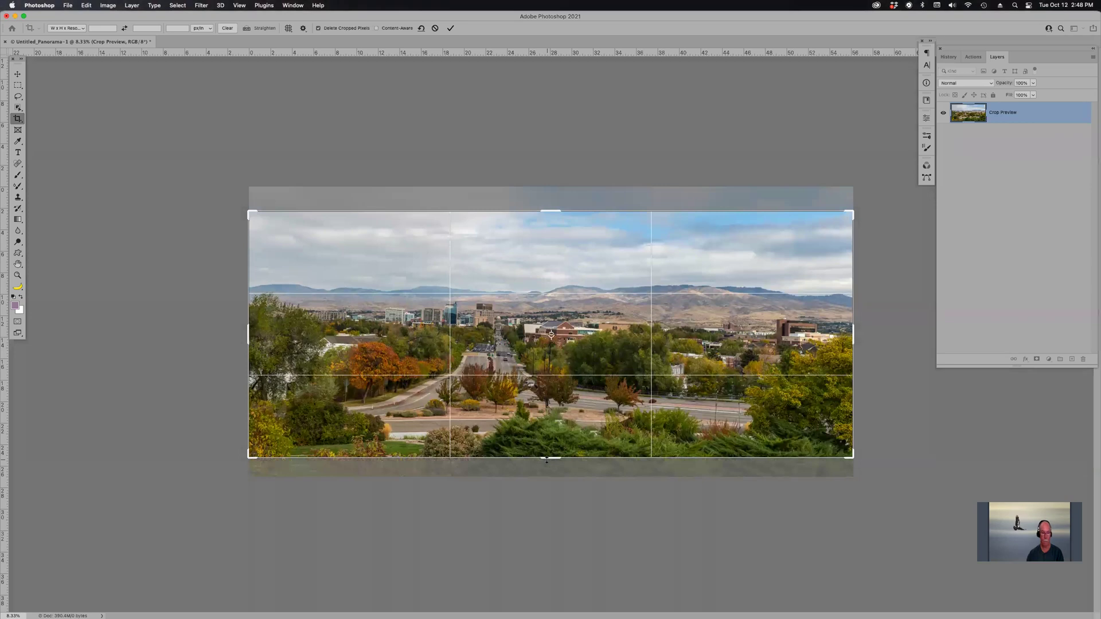
key("Return")
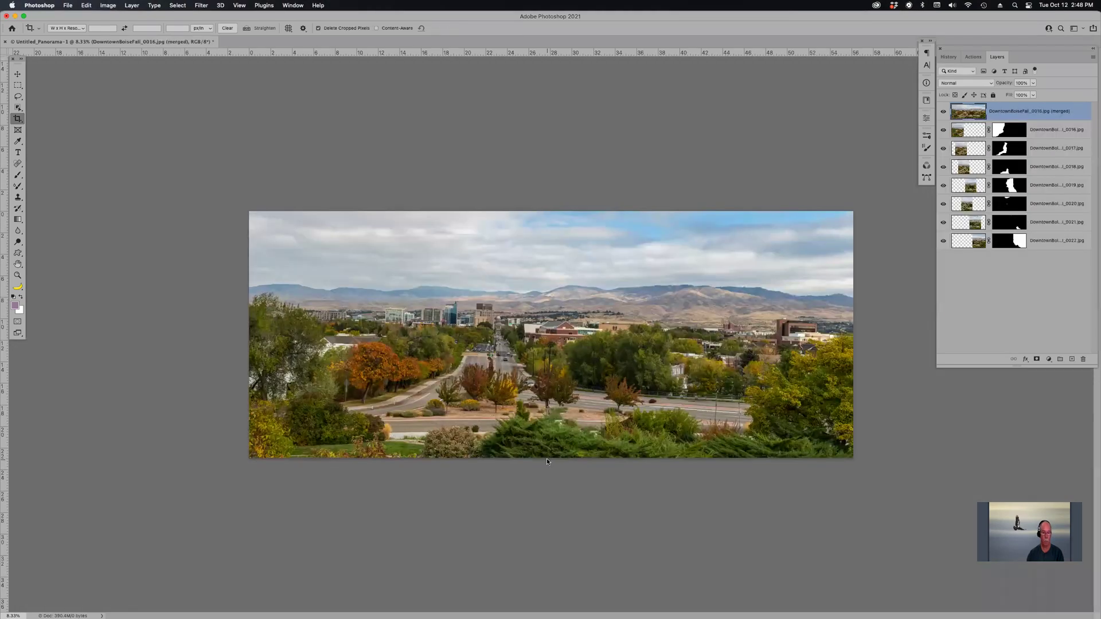
Step: Straighten the panorama along the horizontal edge beside the downtown street and apply the crop
key("super+0")
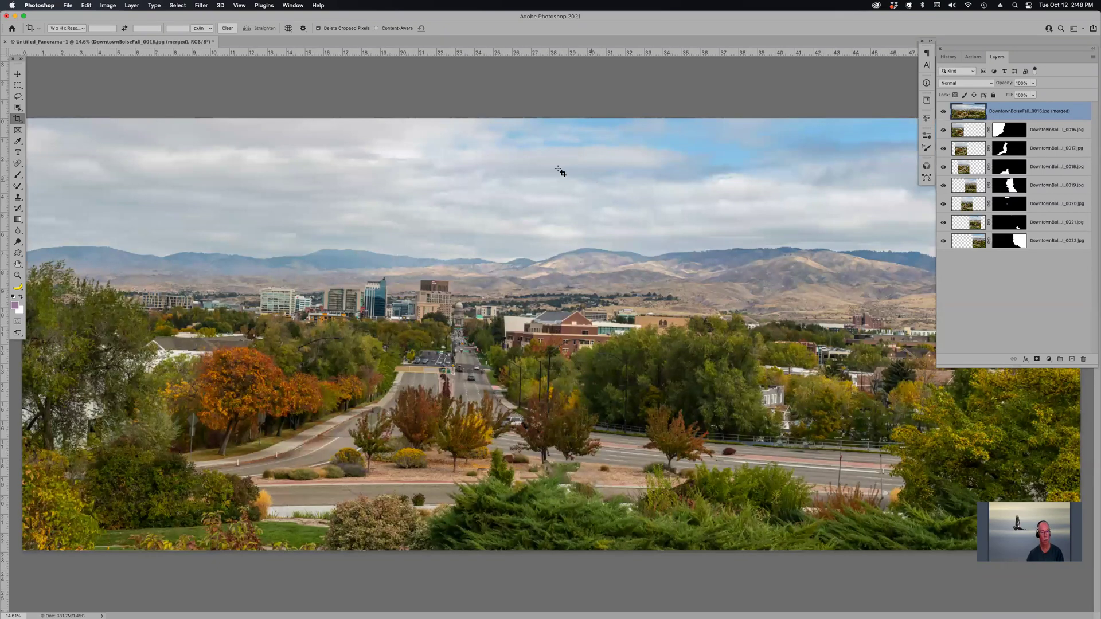
left_click(246, 29)
left_click_drag(395, 372, 453, 376)
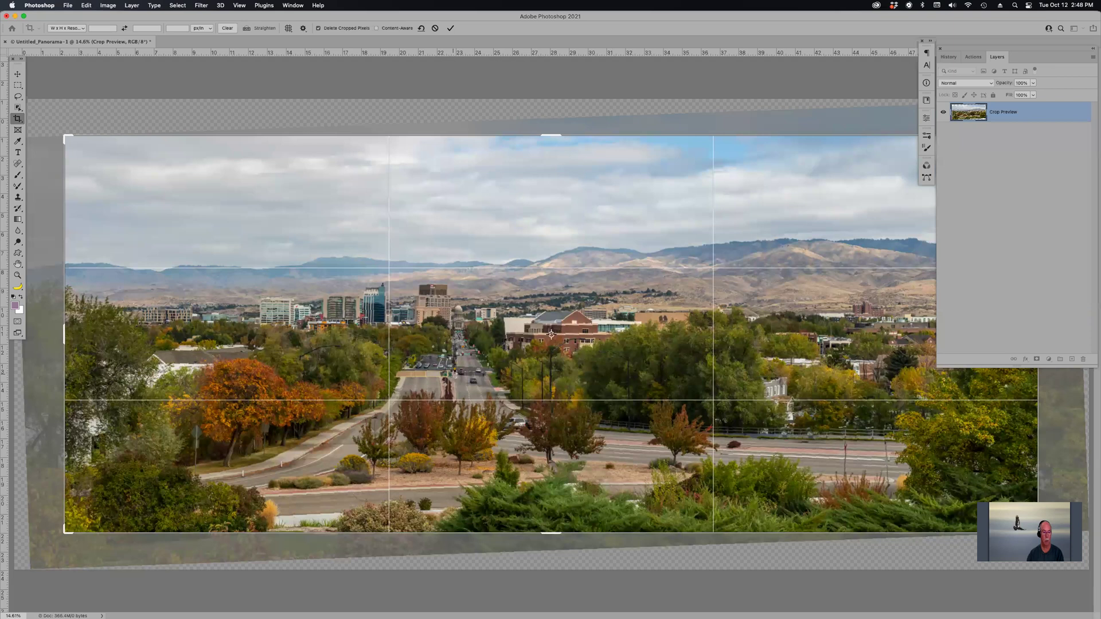
key("Return")
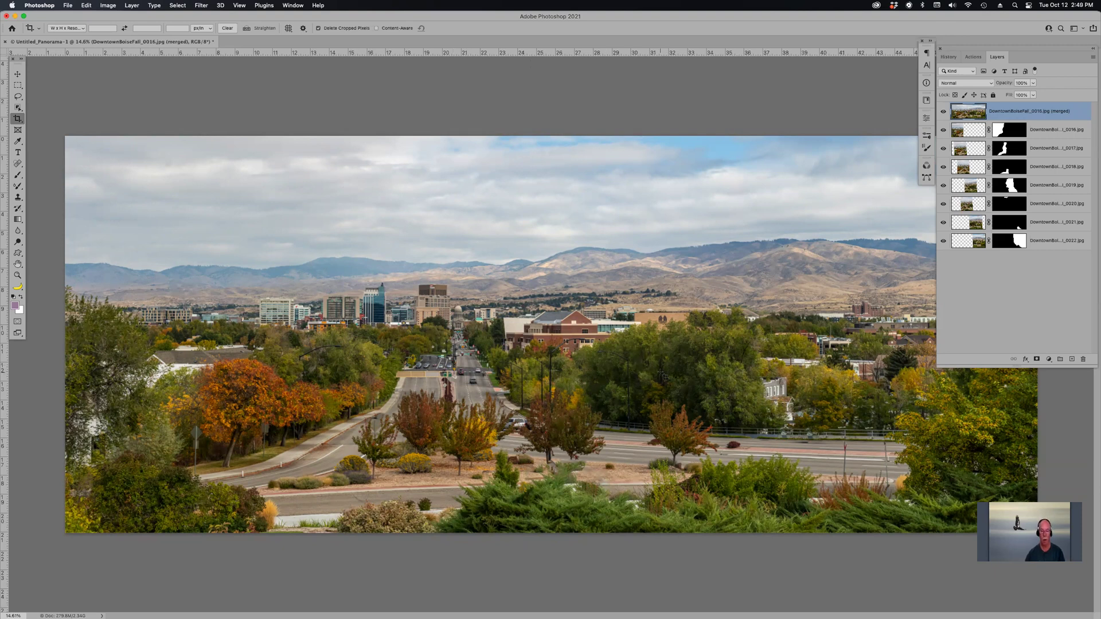
Step: Examine the leveled panorama at a reduced size, fitted to the window and in full-screen view
key("super+minus")
key("super+minus")
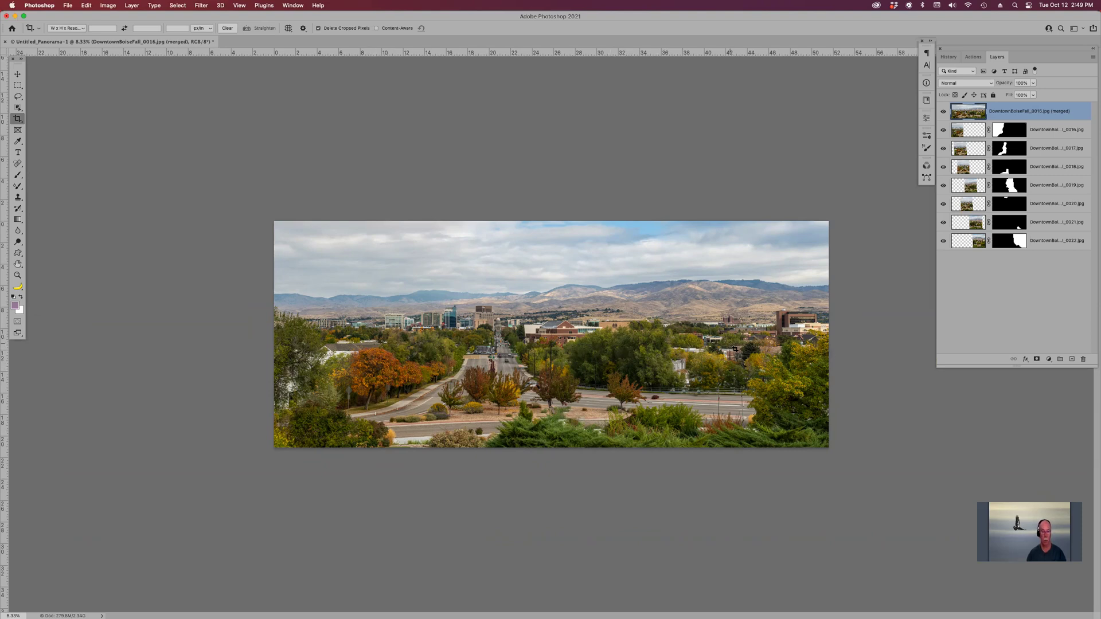
key("super")
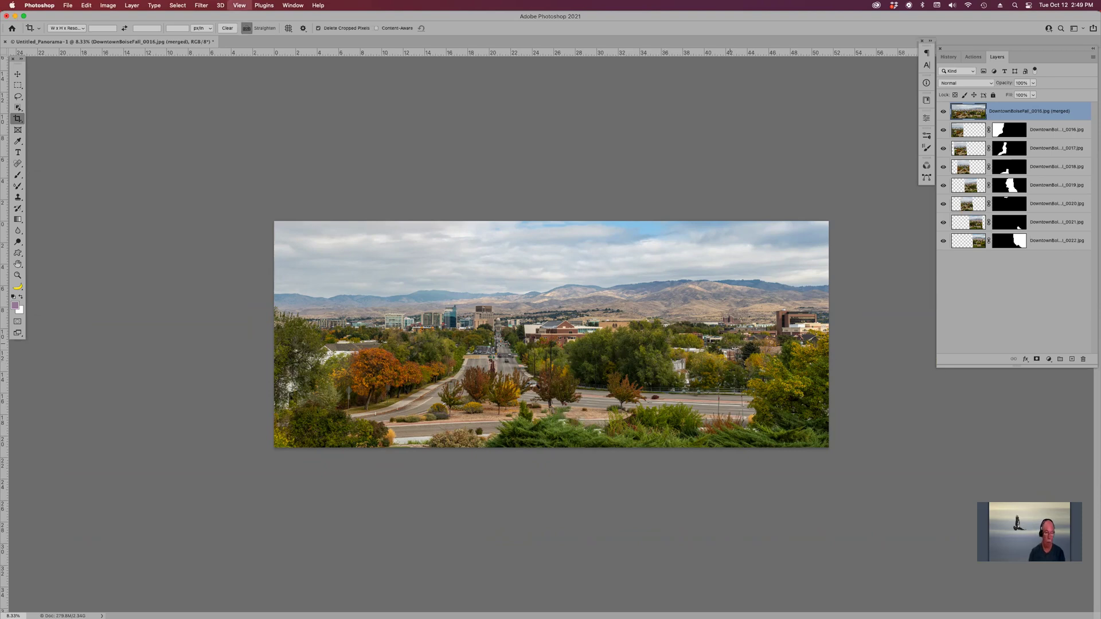
key("super+0")
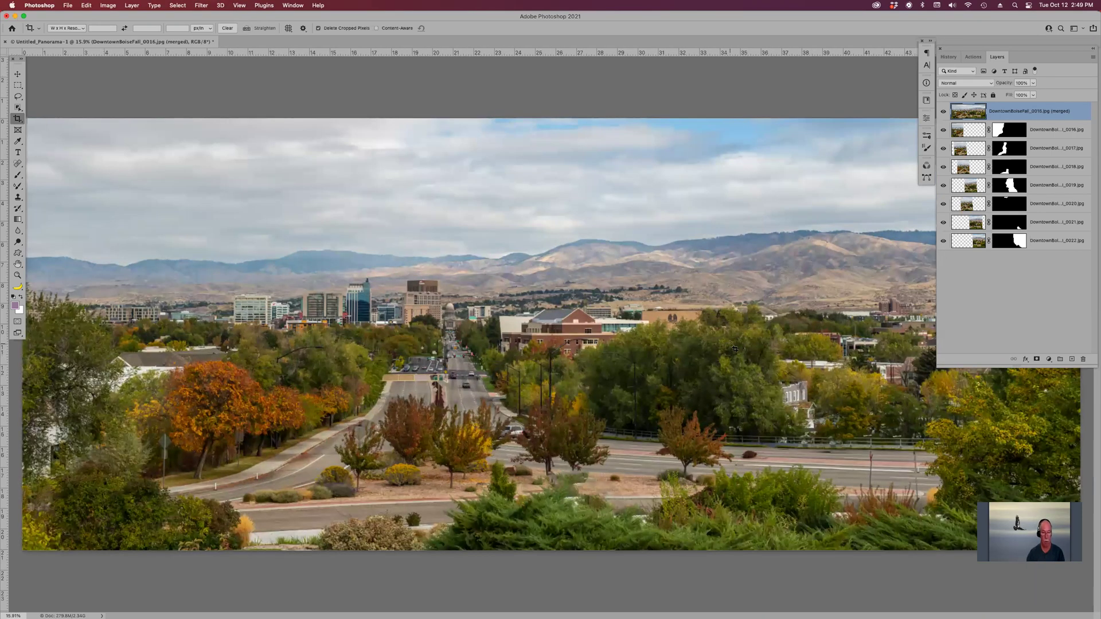
key("f")
key("f")
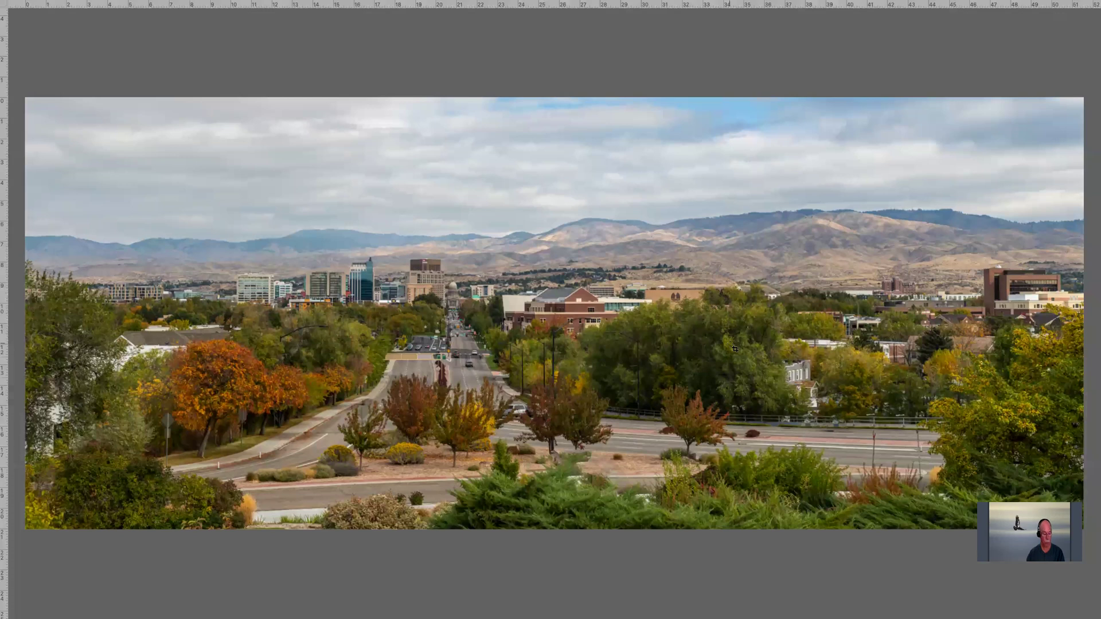
key("f")
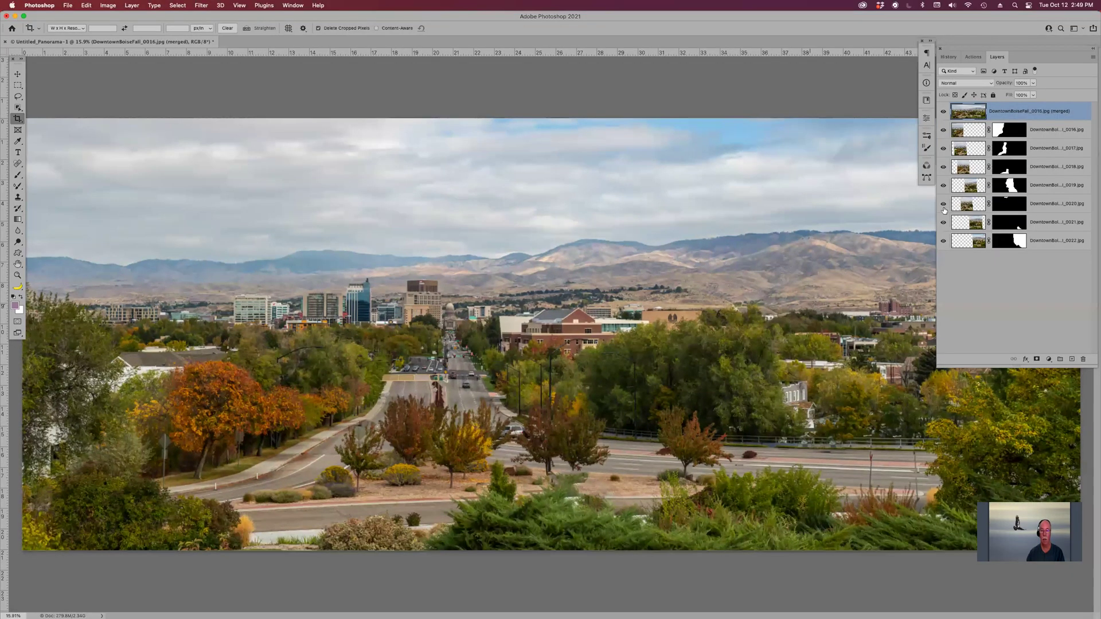
Step: Hide the merged layer and the masked photo layers 0016 to 0021 to inspect each one's contribution, and reshow them all
left_click(943, 131)
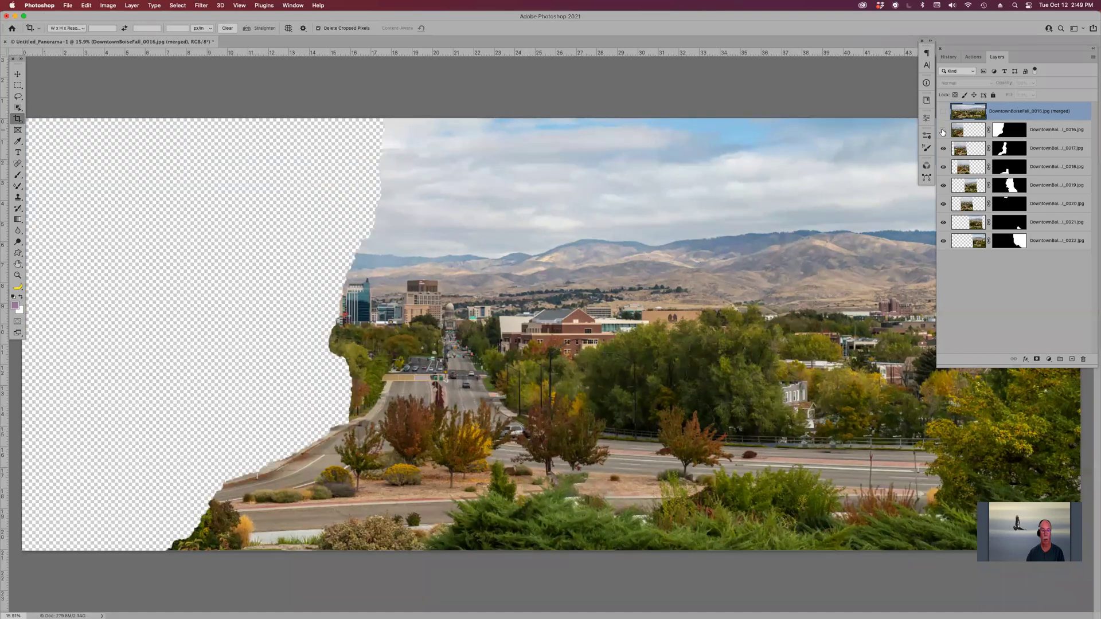
left_click(943, 149)
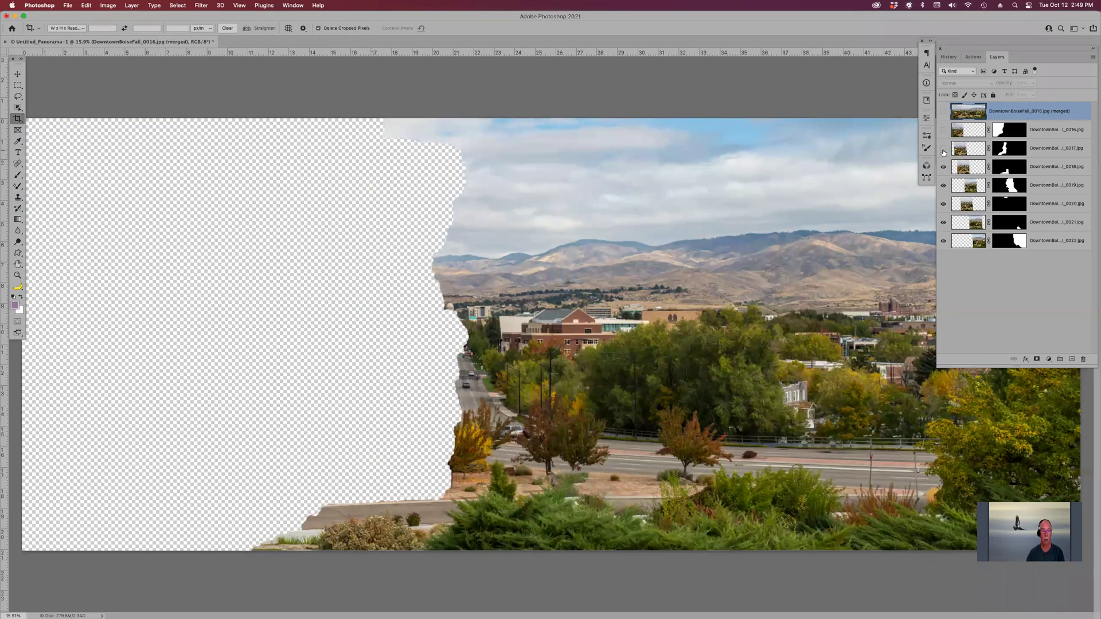
left_click(943, 167)
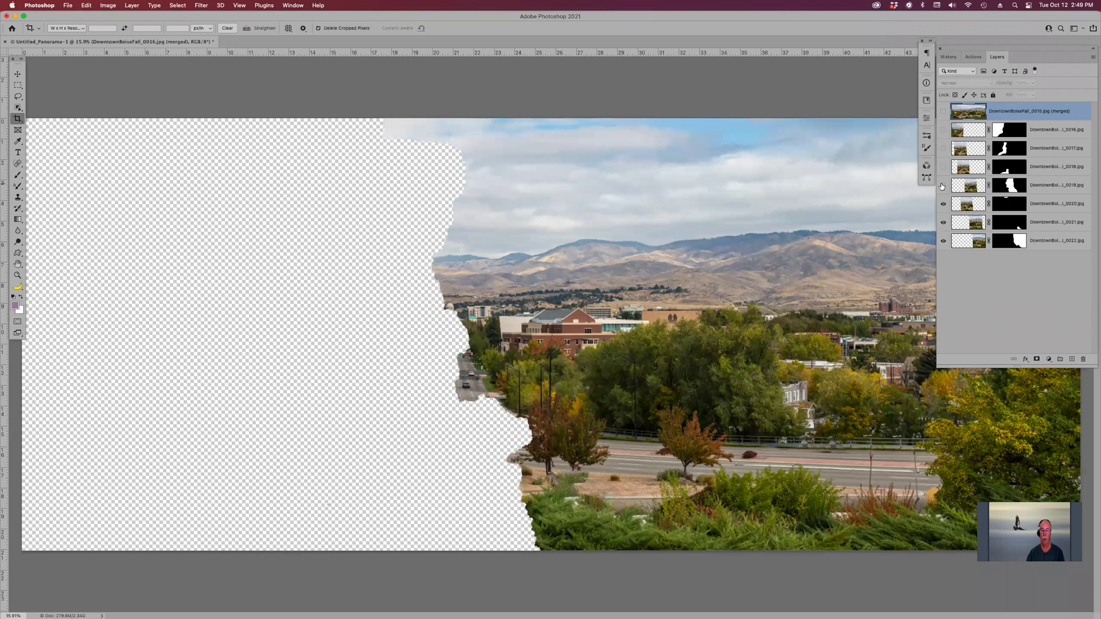
left_click(942, 186)
left_click(944, 203)
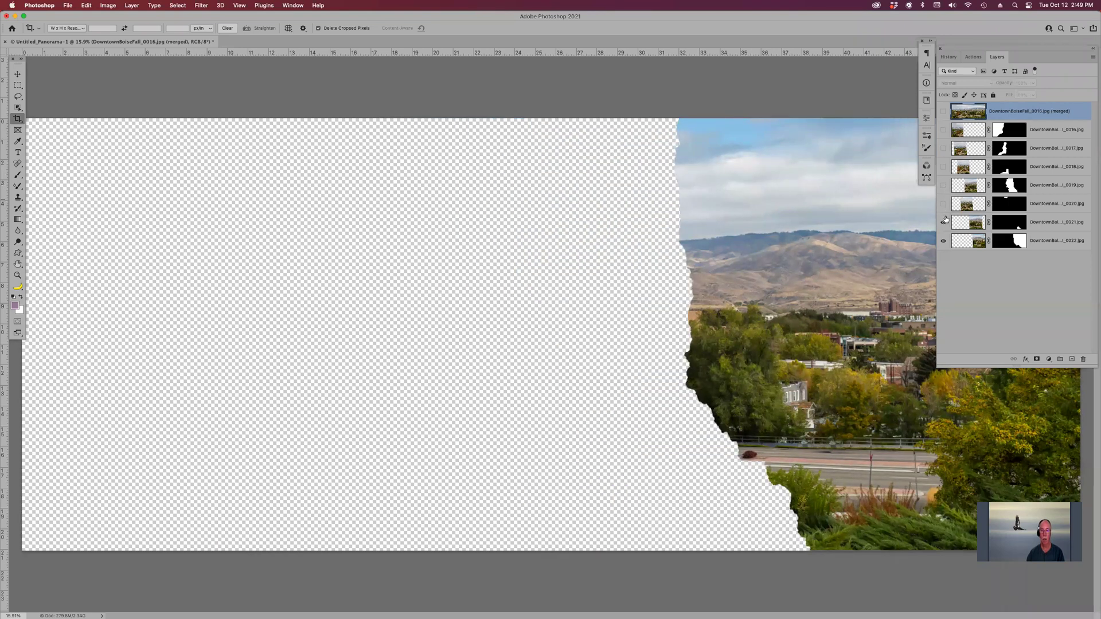
left_click(943, 223)
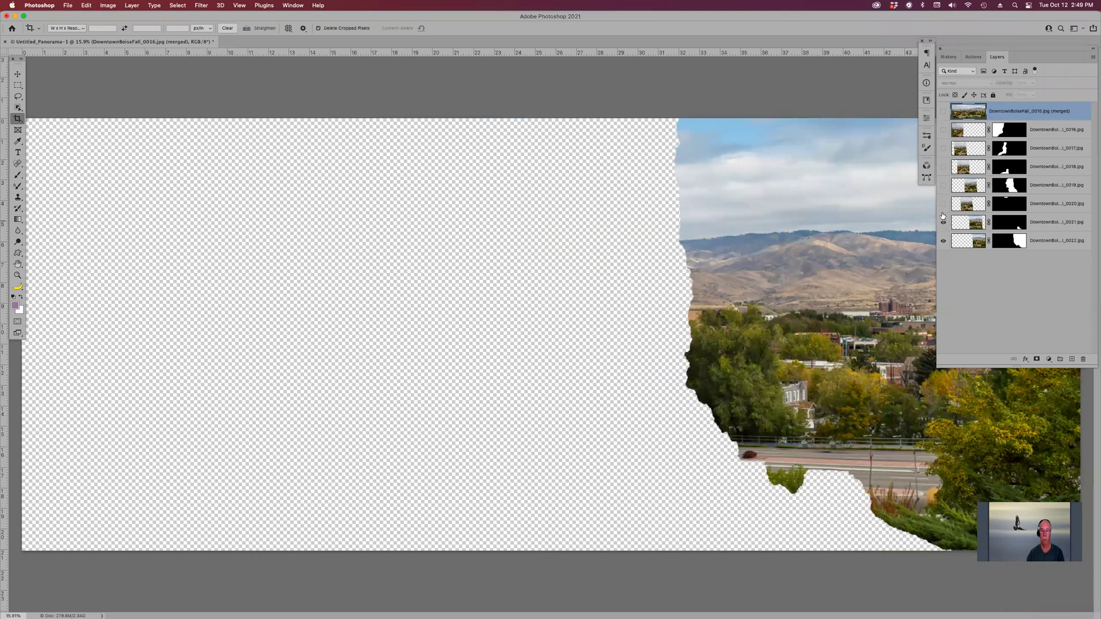
left_click(943, 186)
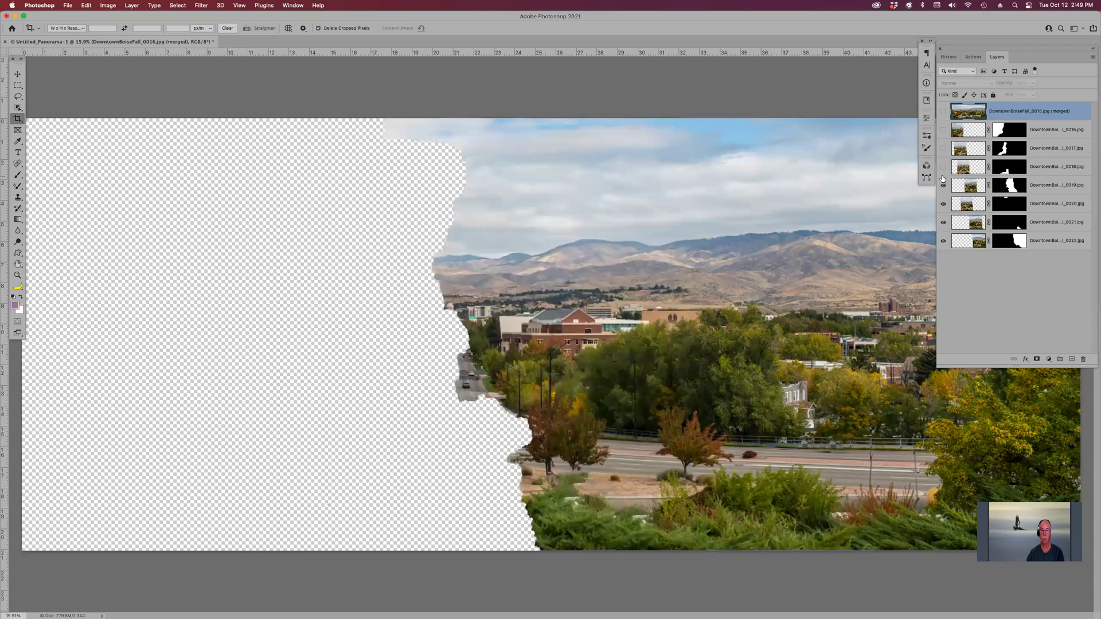
left_click(943, 167)
left_click(943, 148)
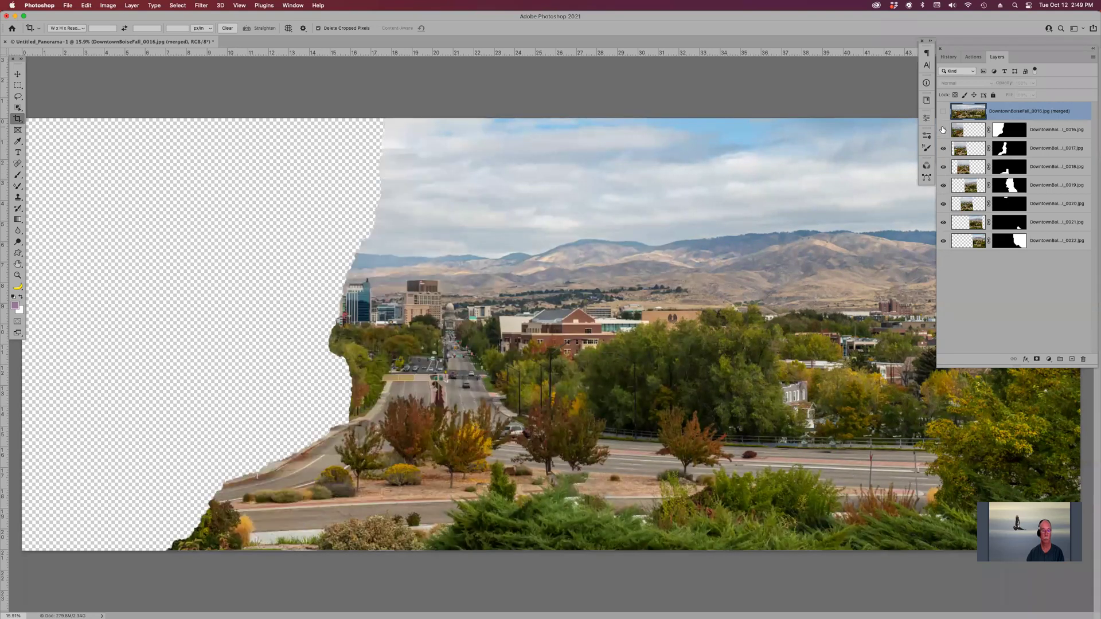
left_click(943, 129)
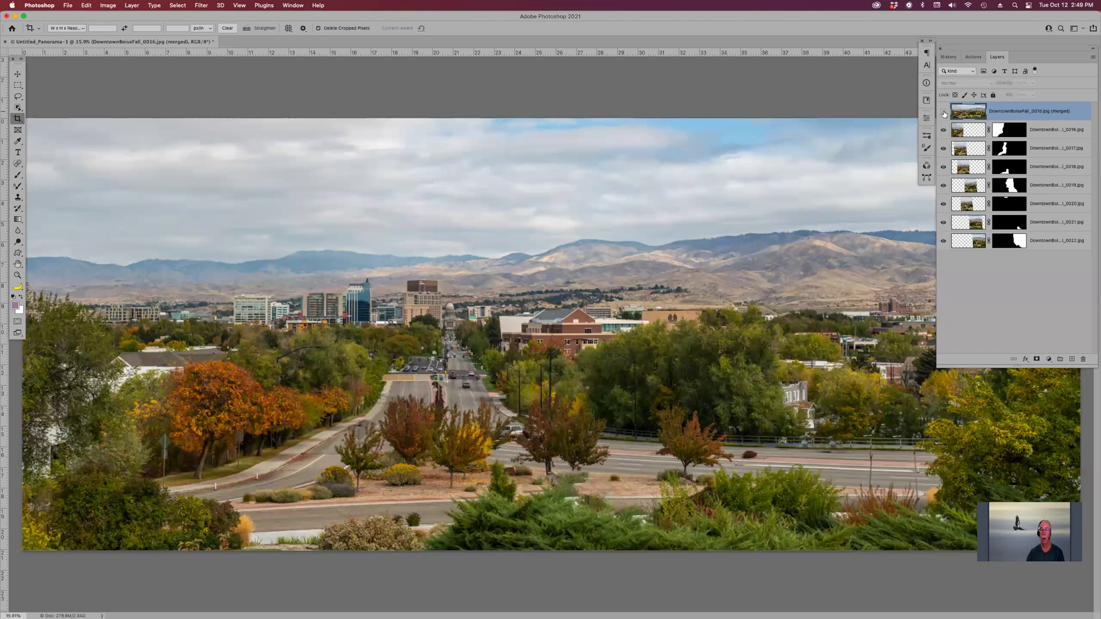
left_click(944, 112)
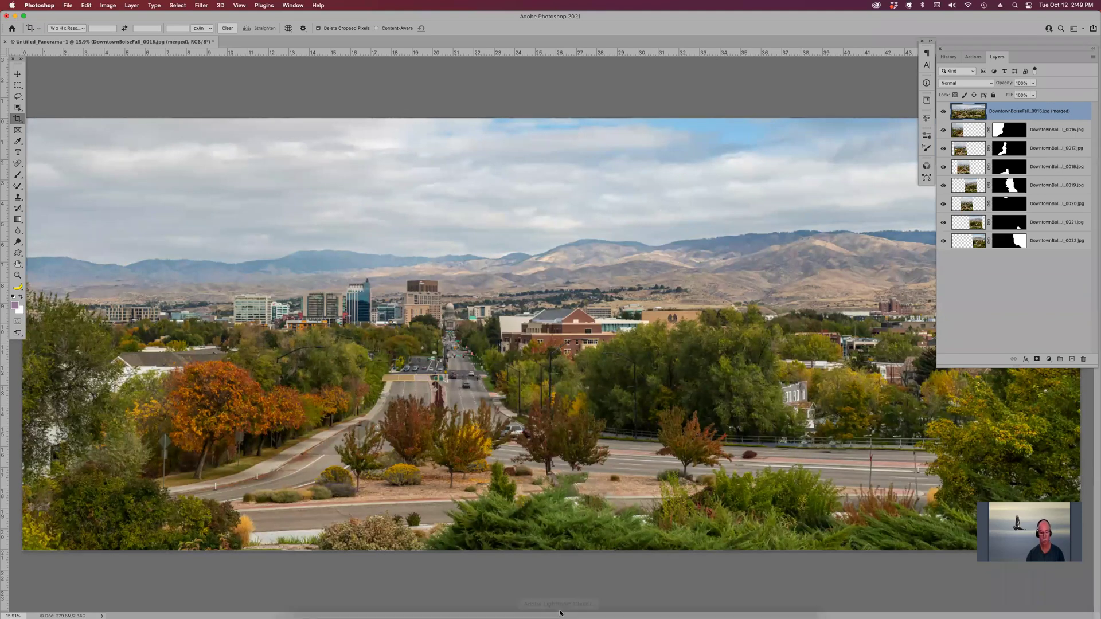
mouse_move(597, 610)
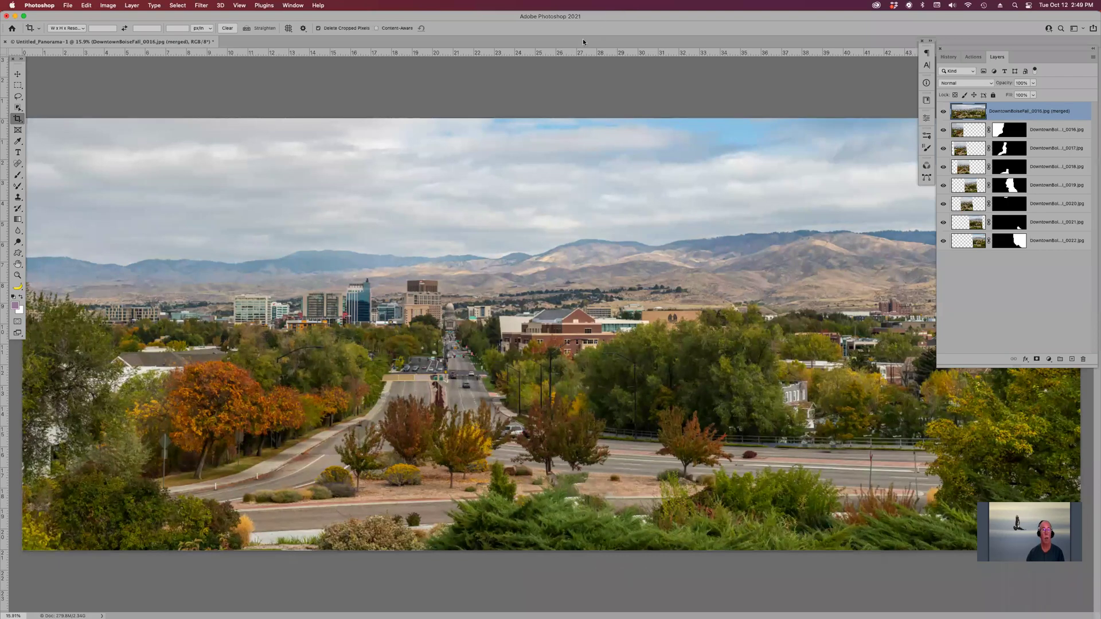